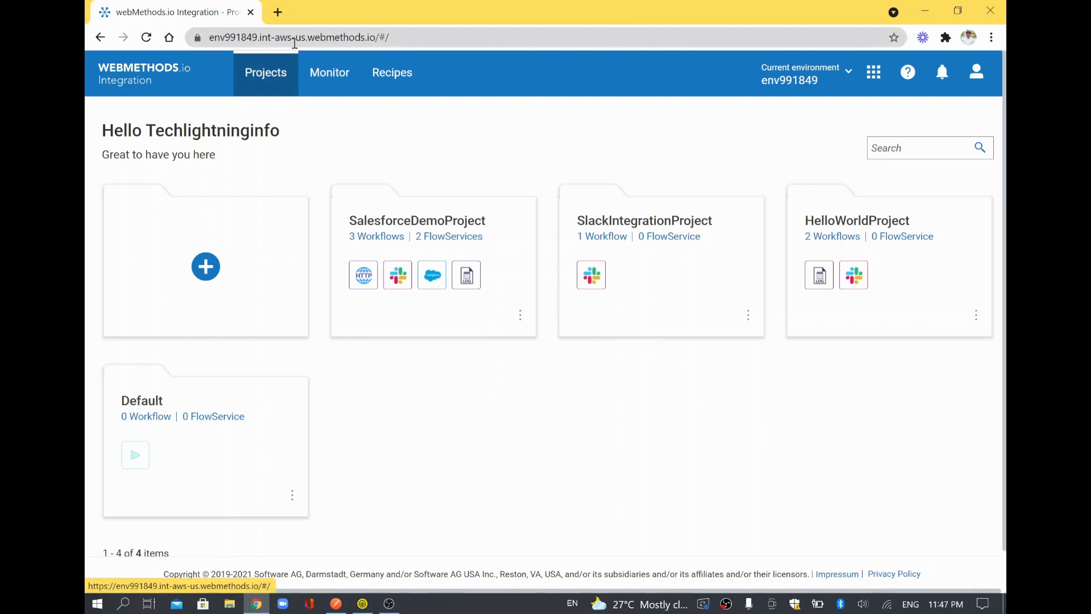
Create a new project named CalculatorProject.
double_click(352, 38)
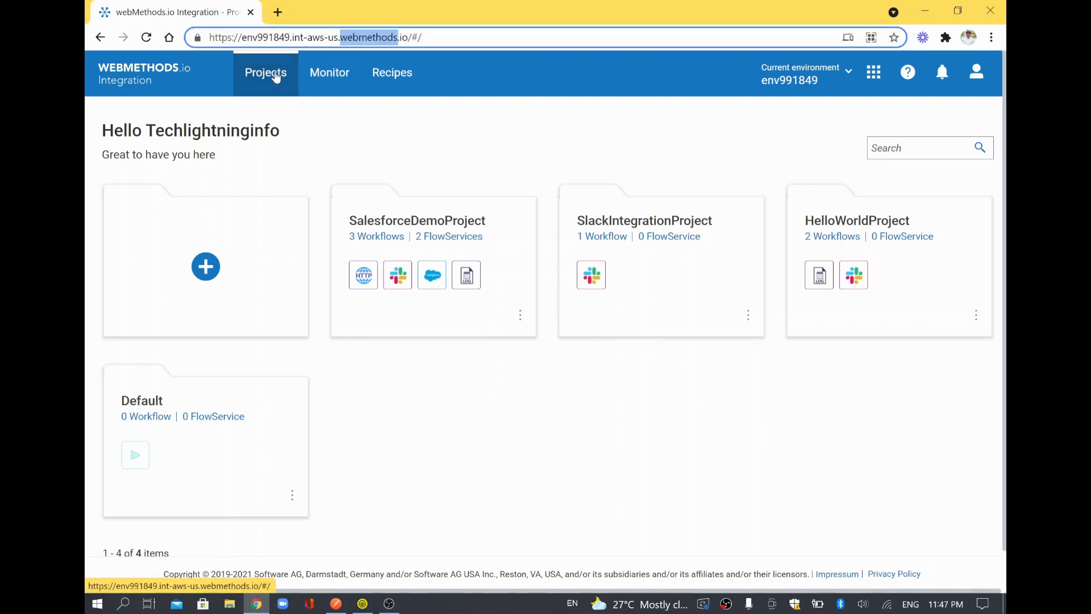
left_click(206, 275)
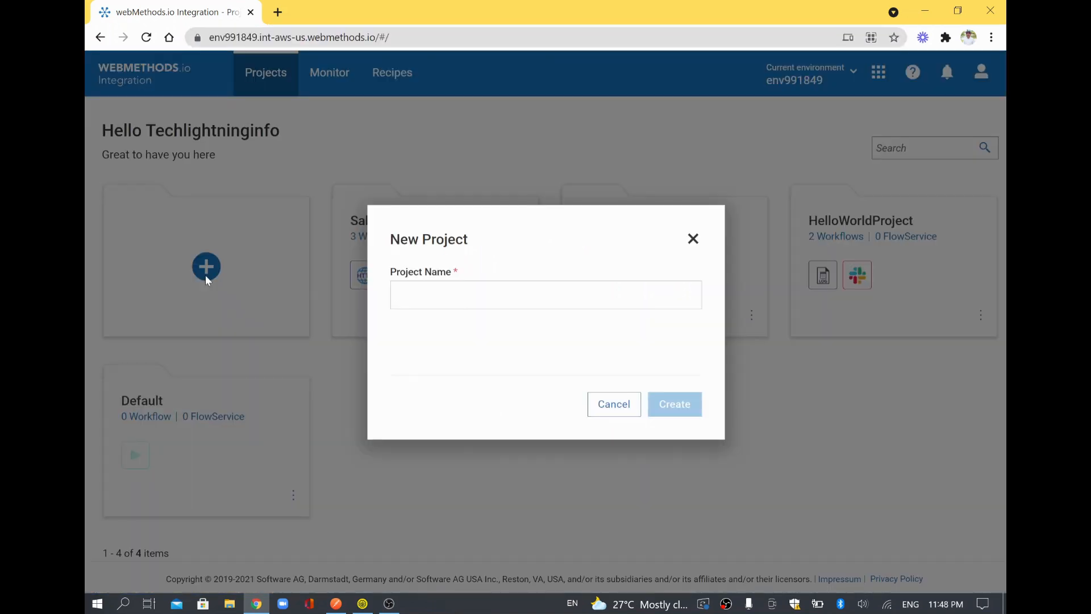
type("Calcu")
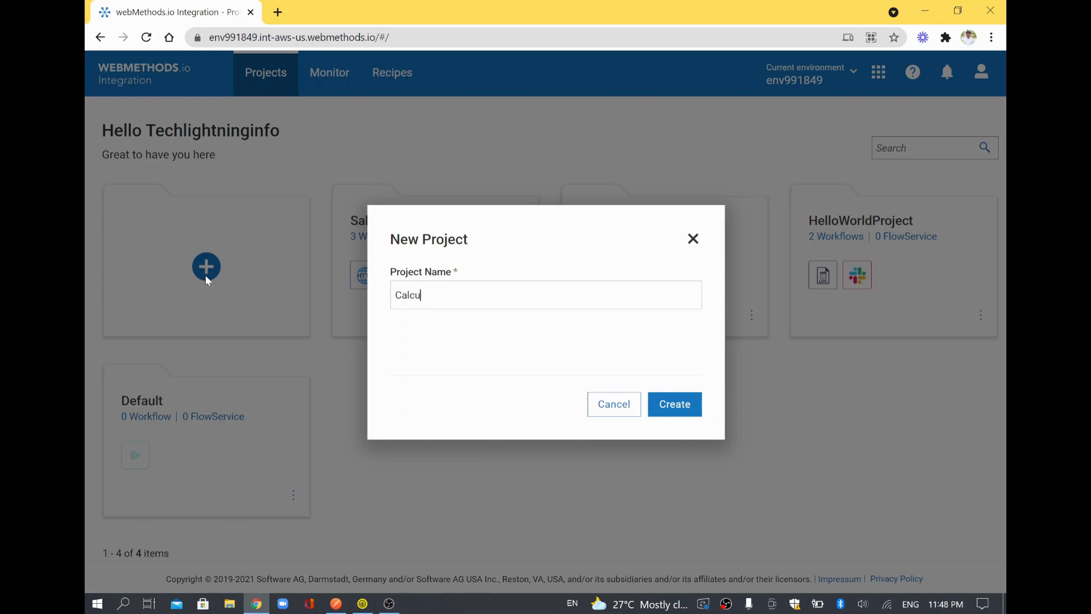
type("latorProject")
left_click(676, 410)
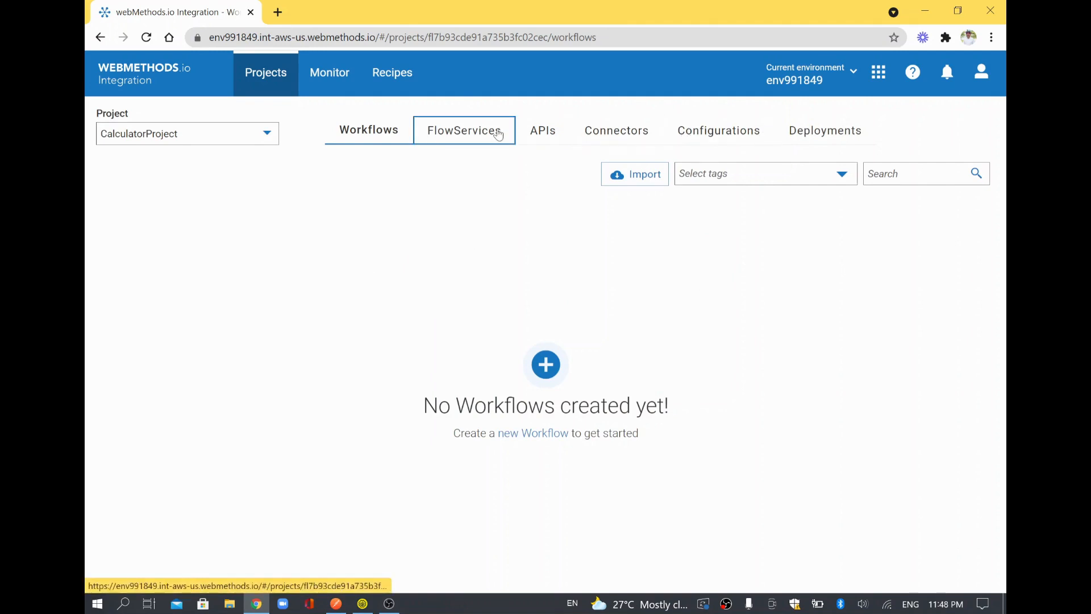
Start a new FlowService with Math addInts as step 1 and bring up its Save dialog.
left_click(499, 141)
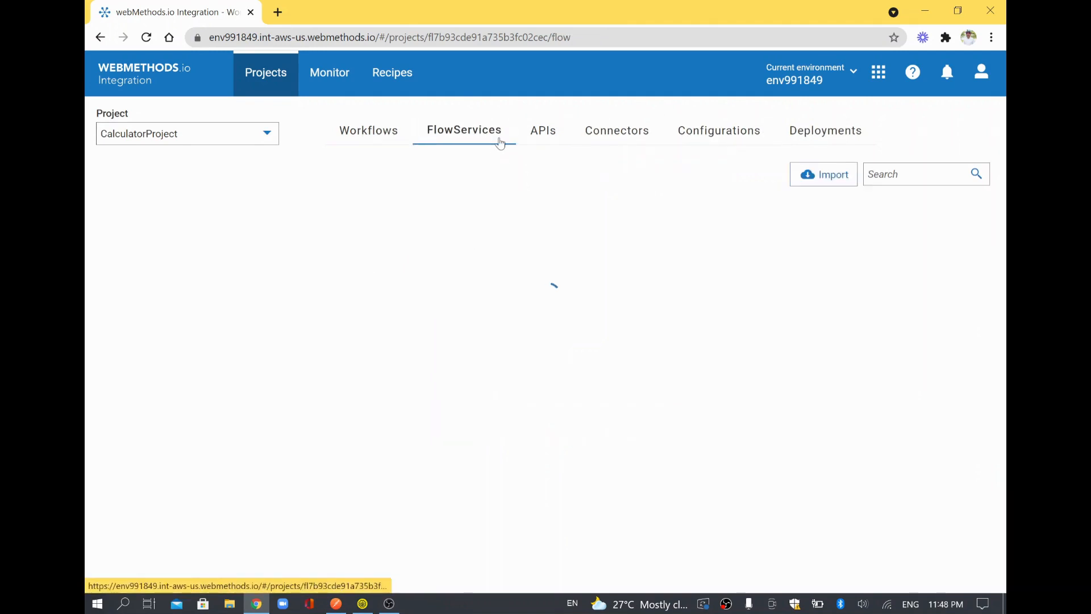
left_click(546, 366)
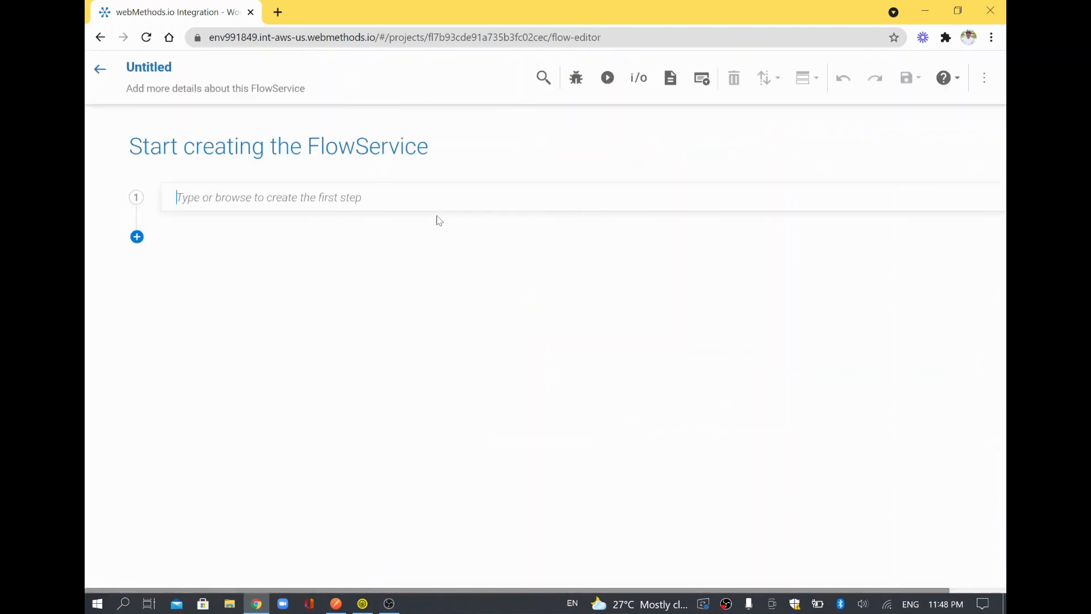
left_click(306, 189)
type("add")
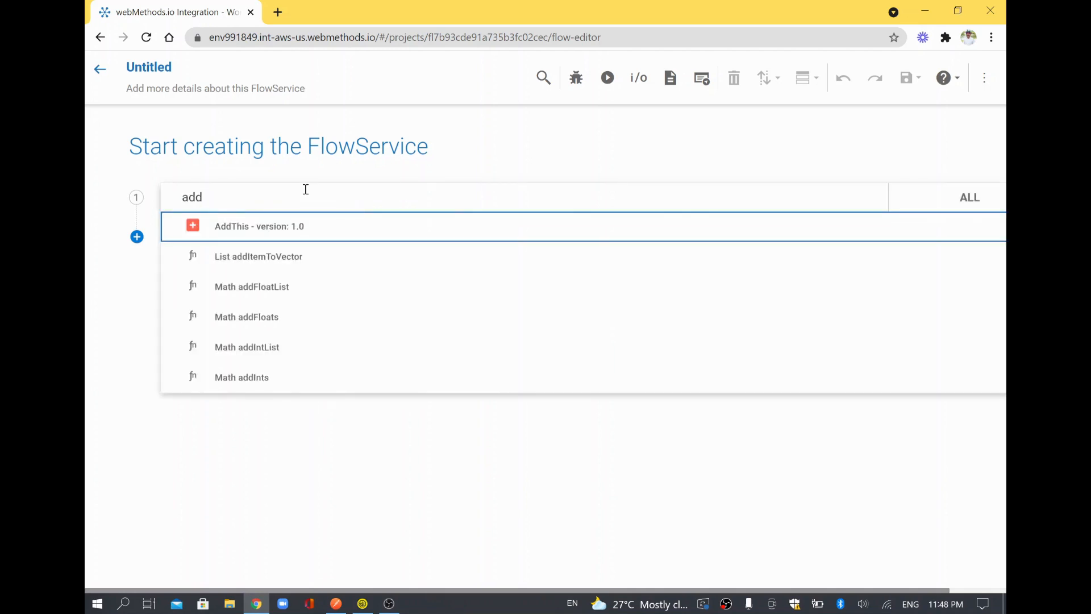
type("In")
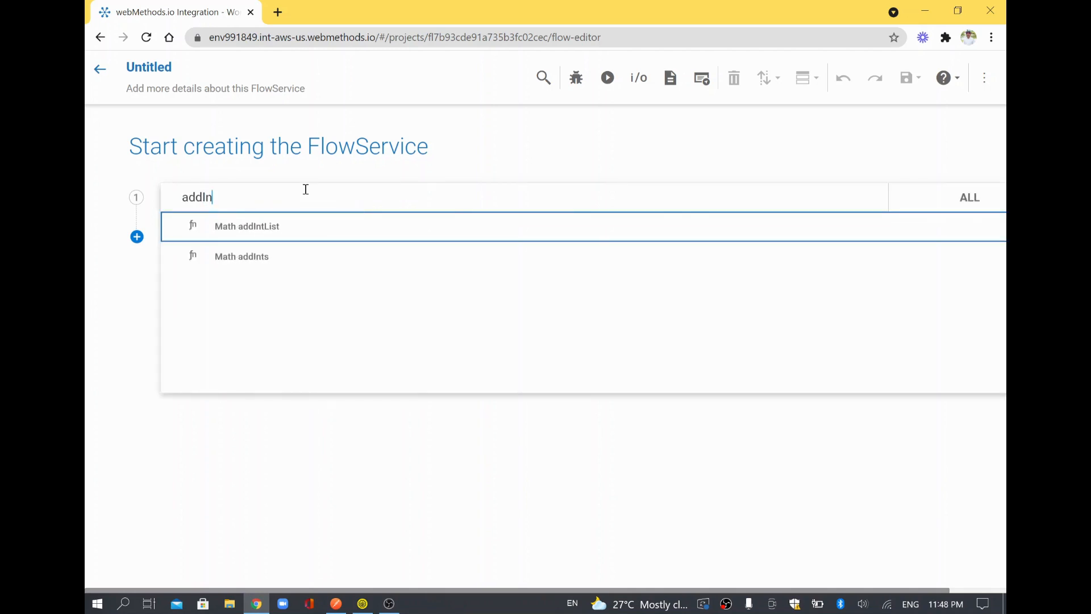
left_click(259, 267)
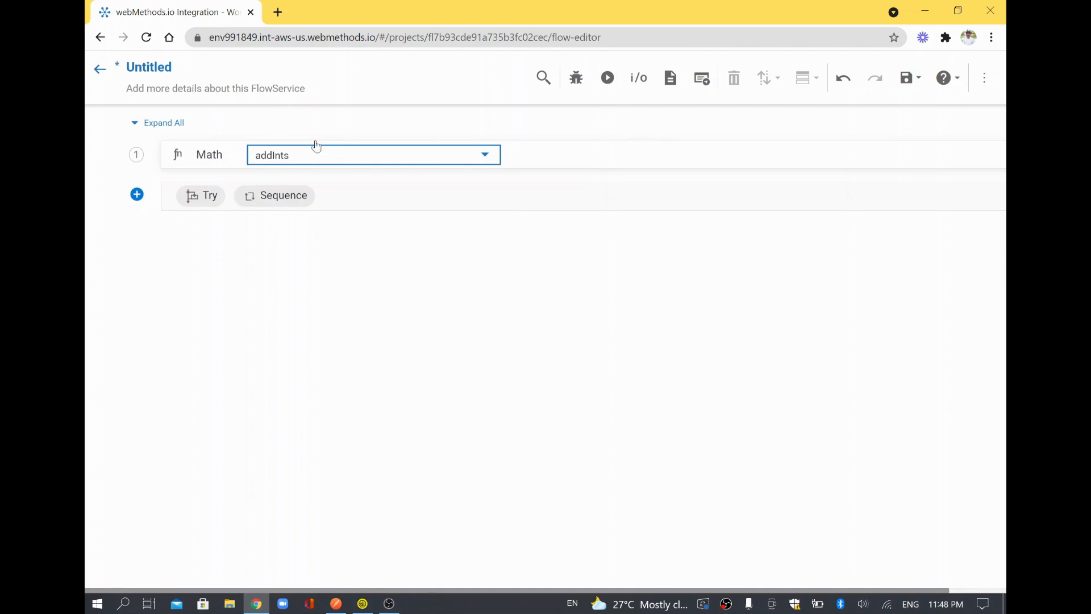
left_click(792, 156)
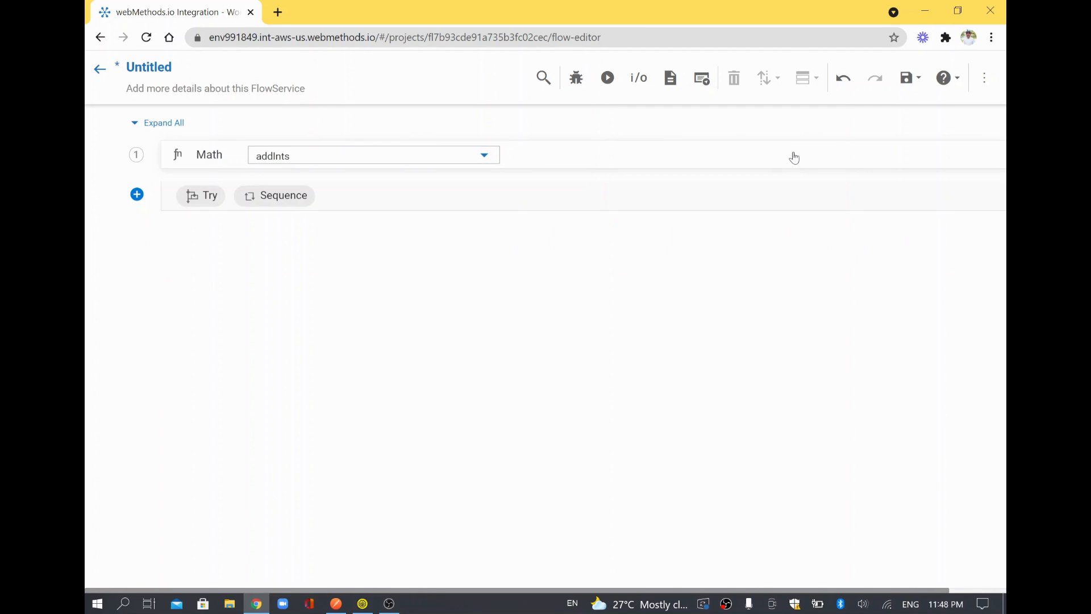
left_click(910, 86)
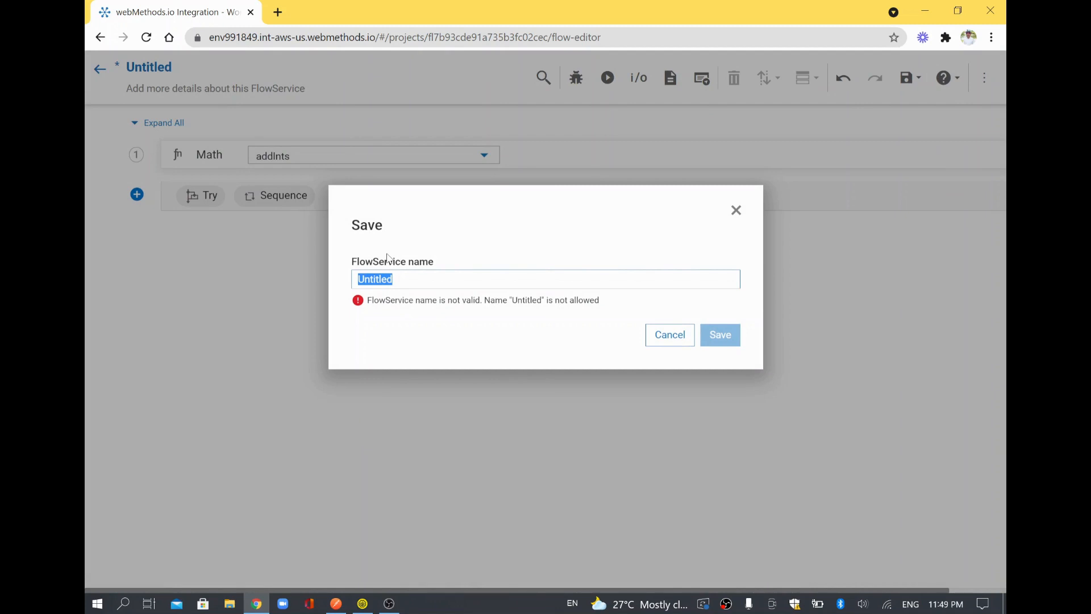
Save the FlowService as AddingTwoNumbers and dismiss the success notification.
type("Addin")
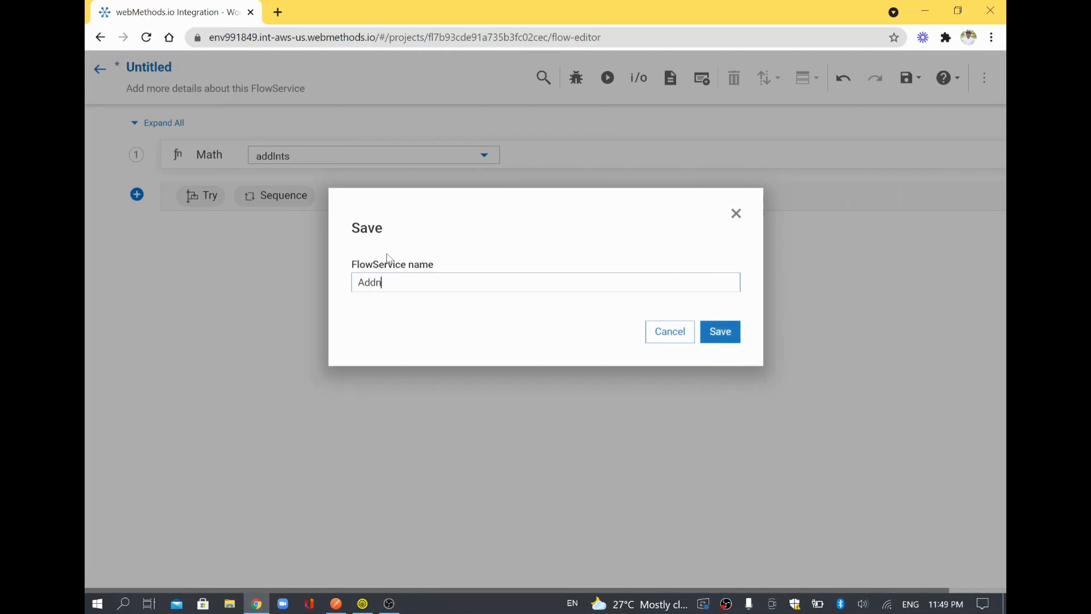
type("gTwoNumbers")
left_click(736, 339)
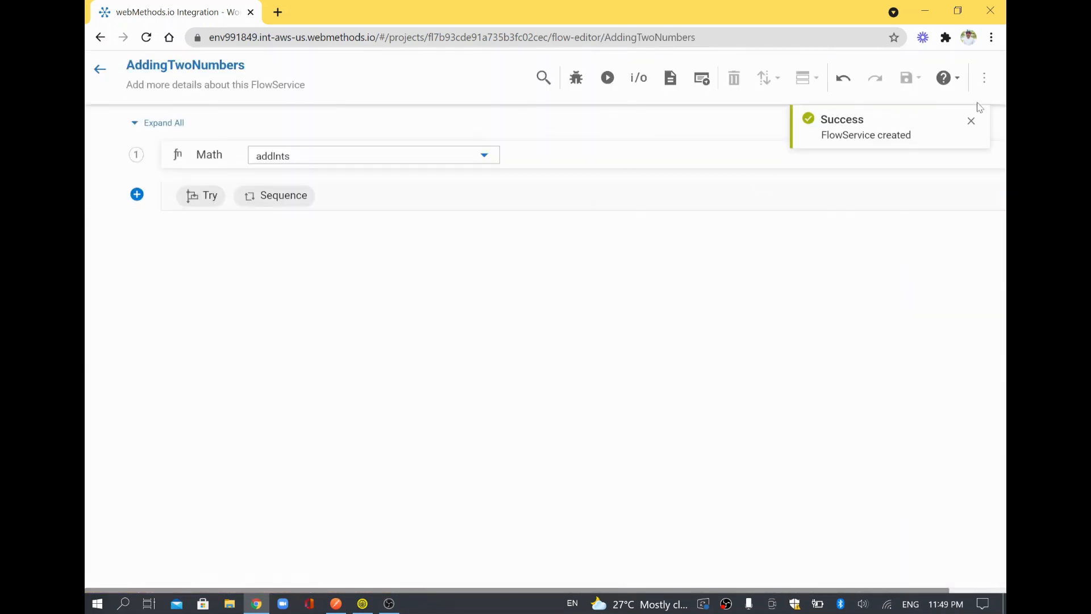
left_click(970, 123)
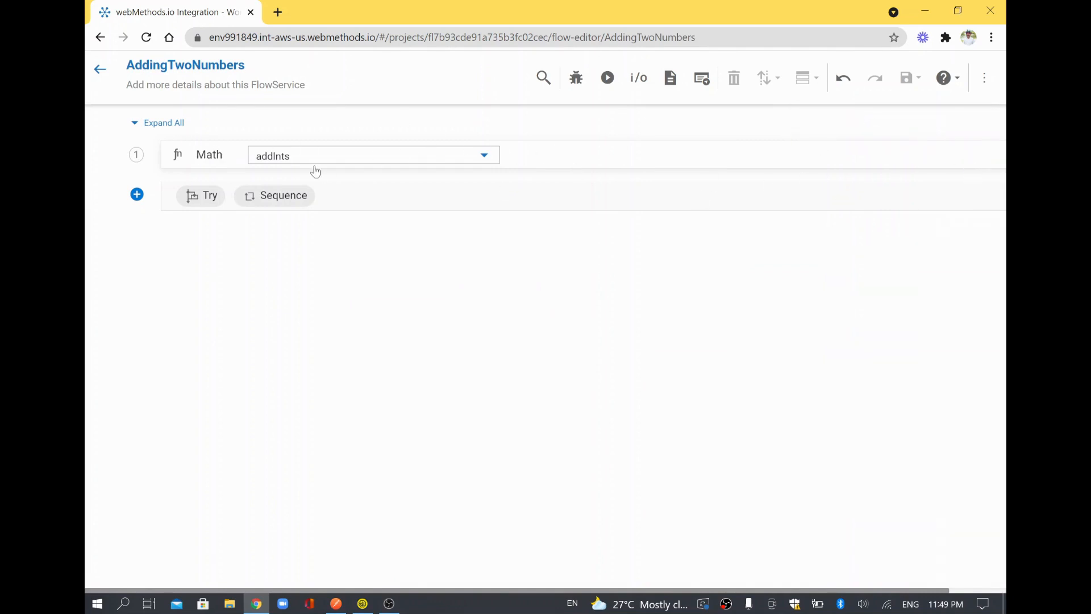
left_click(136, 154)
Keep Math addInts as step 1 and open its pipeline data mapping.
left_click(205, 154)
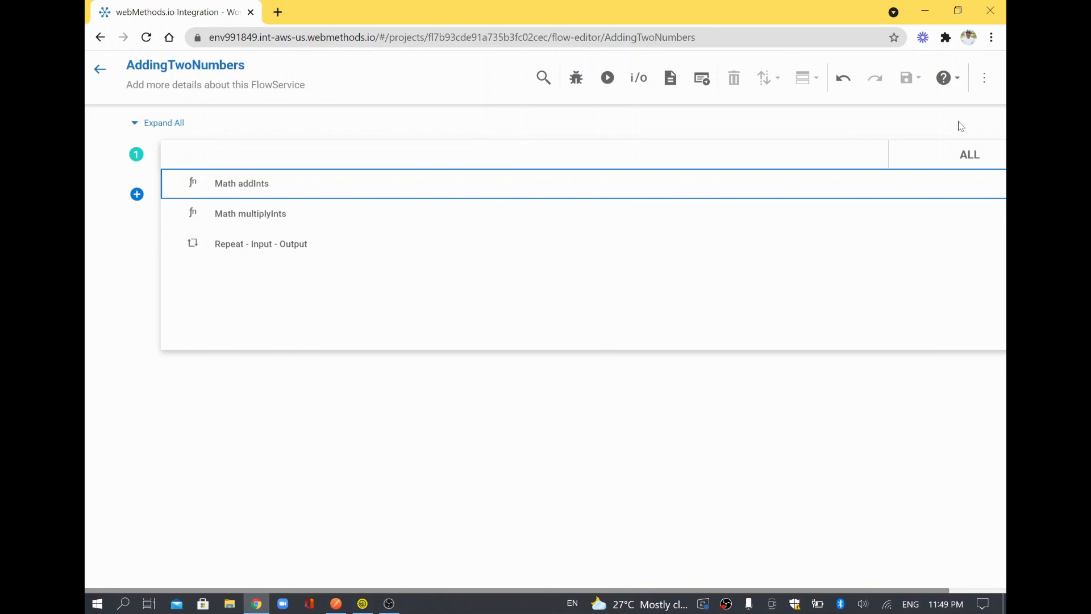
key("Return")
left_click(994, 150)
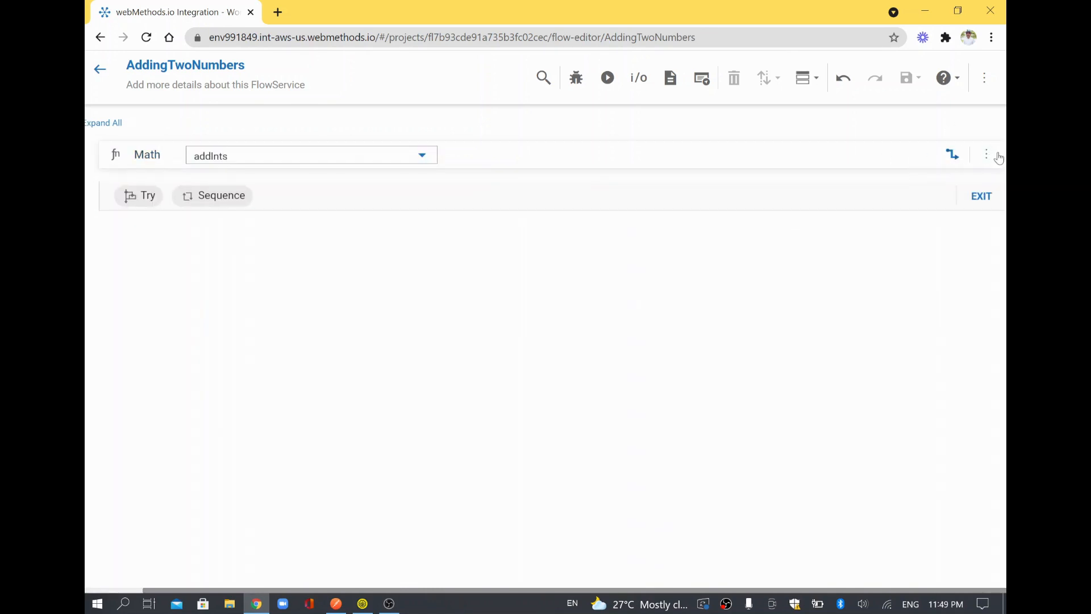
left_click(952, 155)
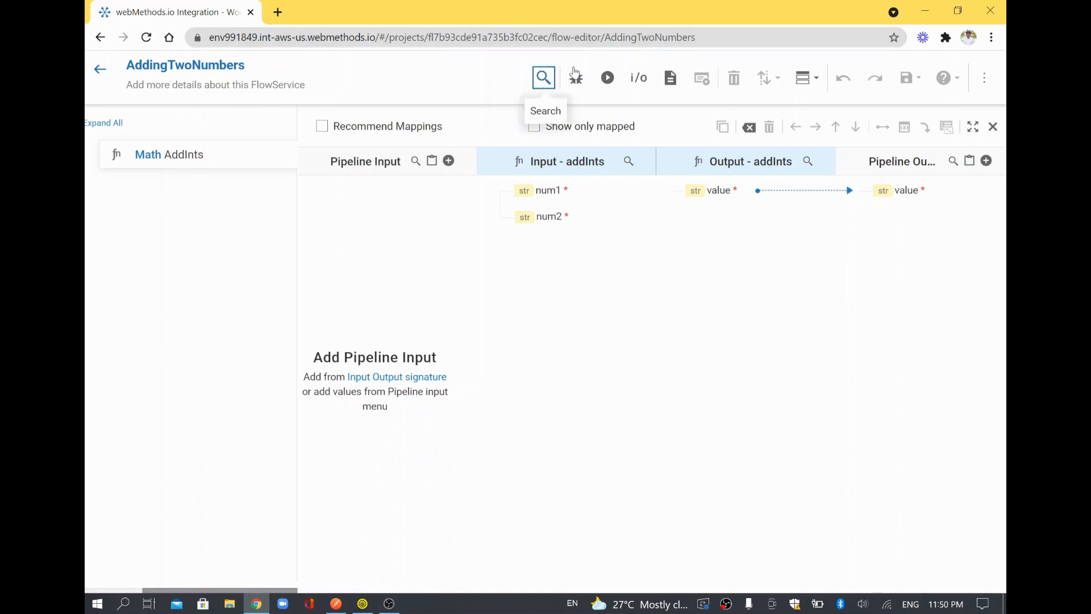
Add a string input field named Number1 in the FlowService's input definitions.
left_click(646, 91)
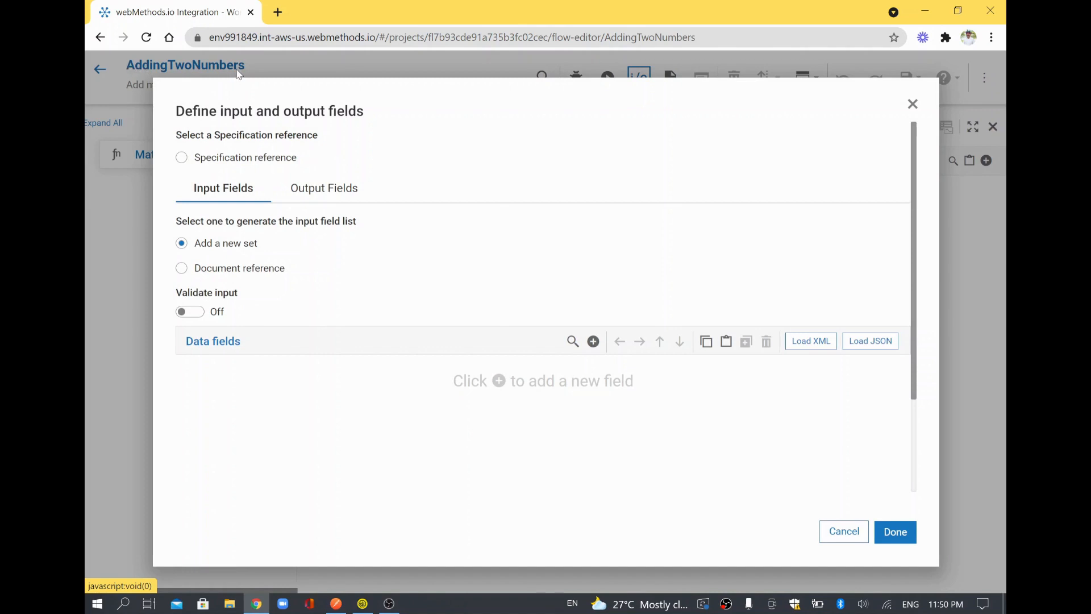
left_click(206, 195)
left_click(593, 343)
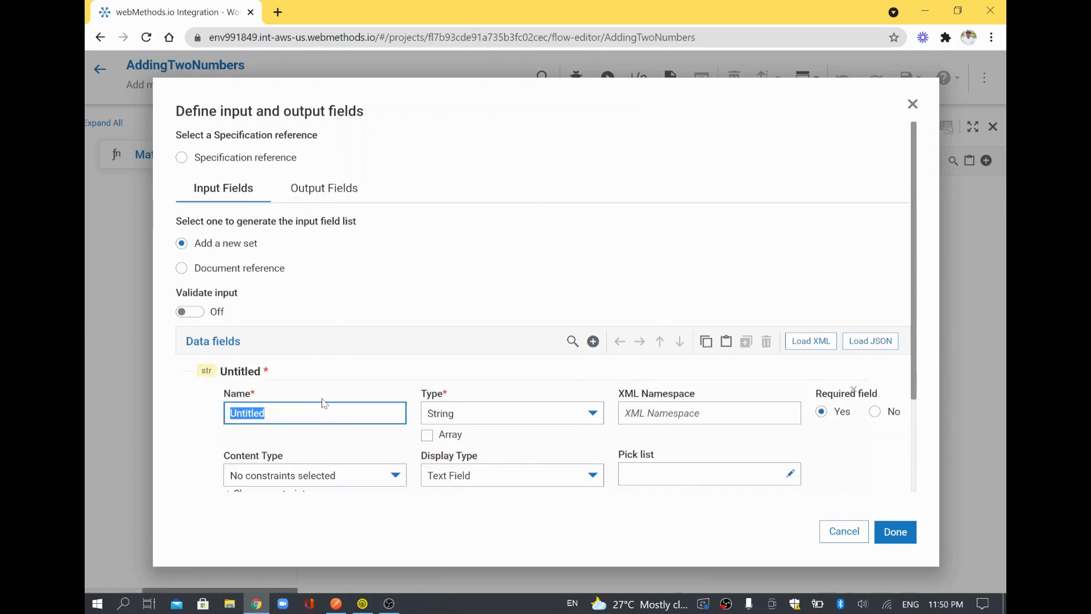
type("Number1")
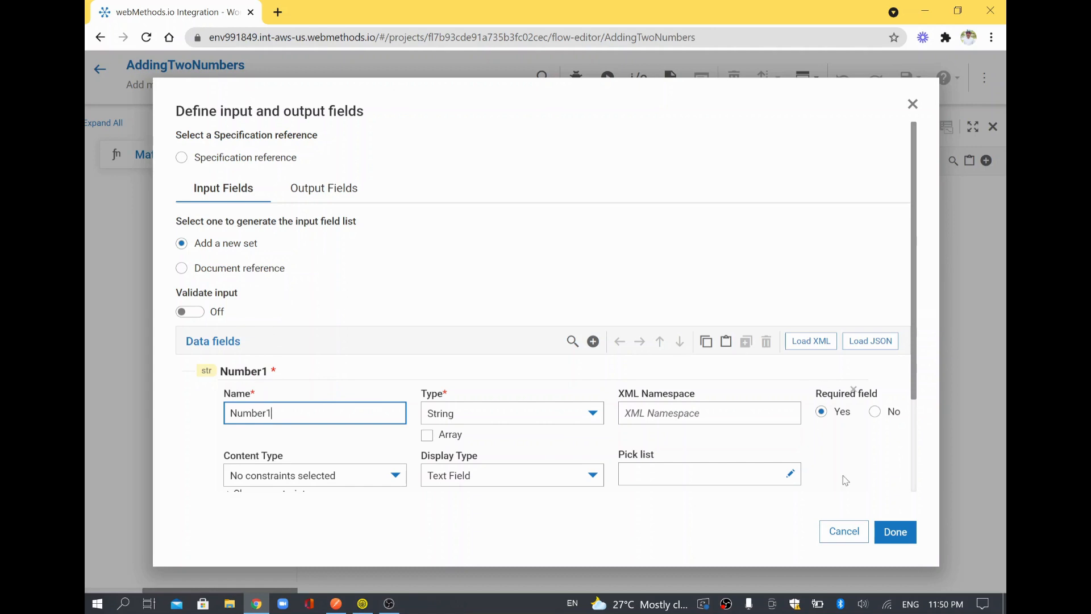
left_click(890, 532)
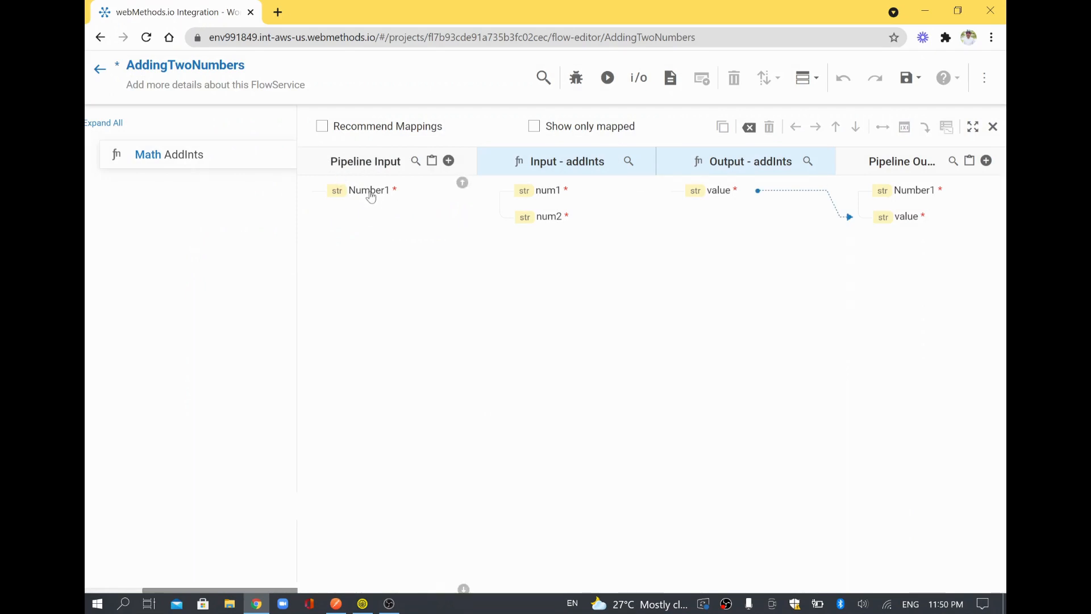
Add a second string input field named Number2.
left_click(371, 193)
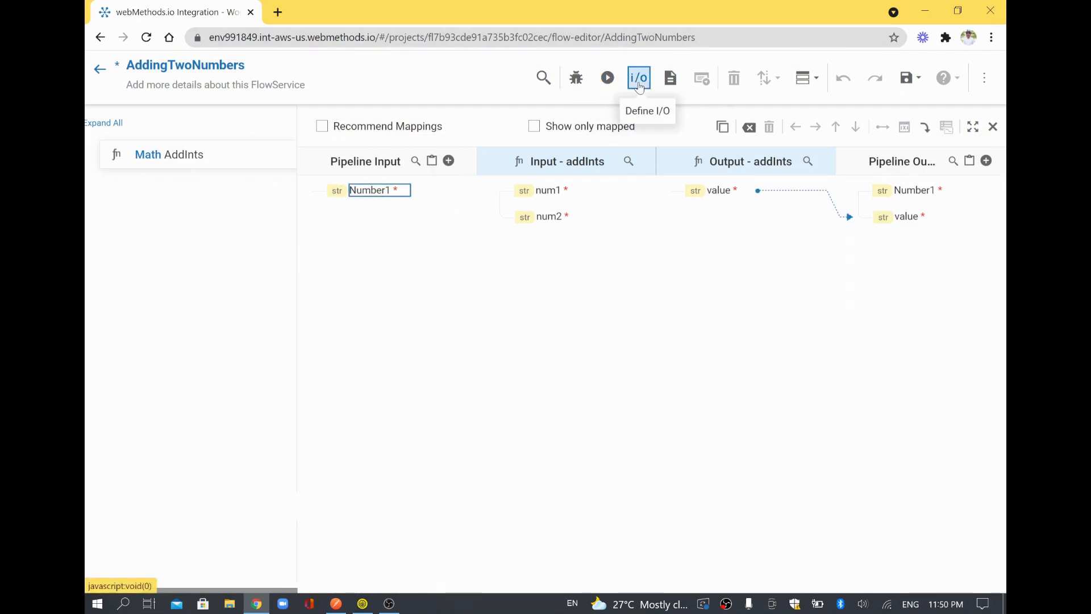
left_click(638, 85)
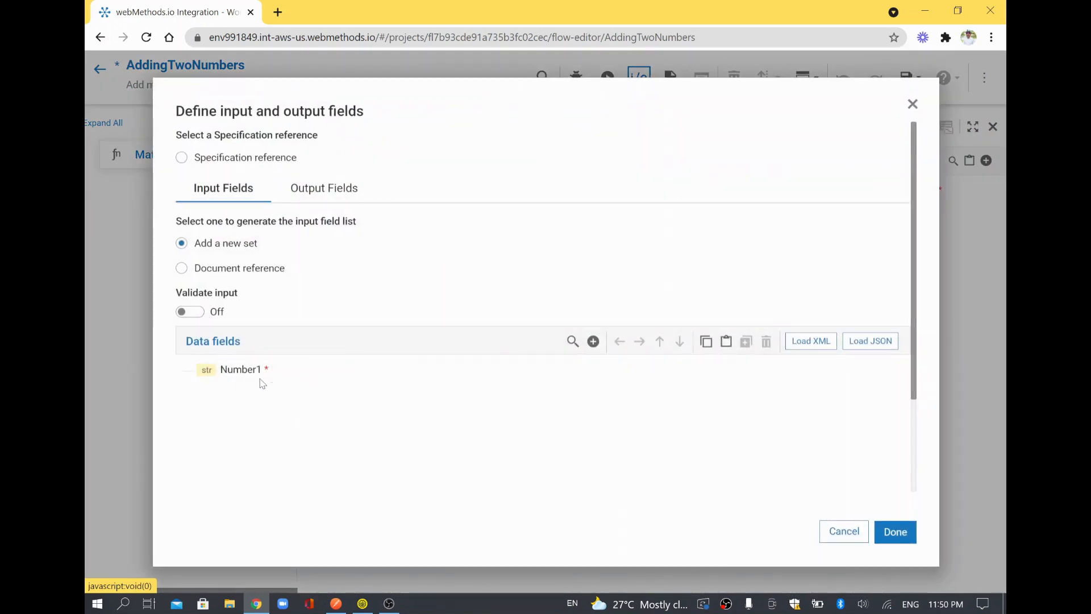
left_click(593, 342)
type("Number")
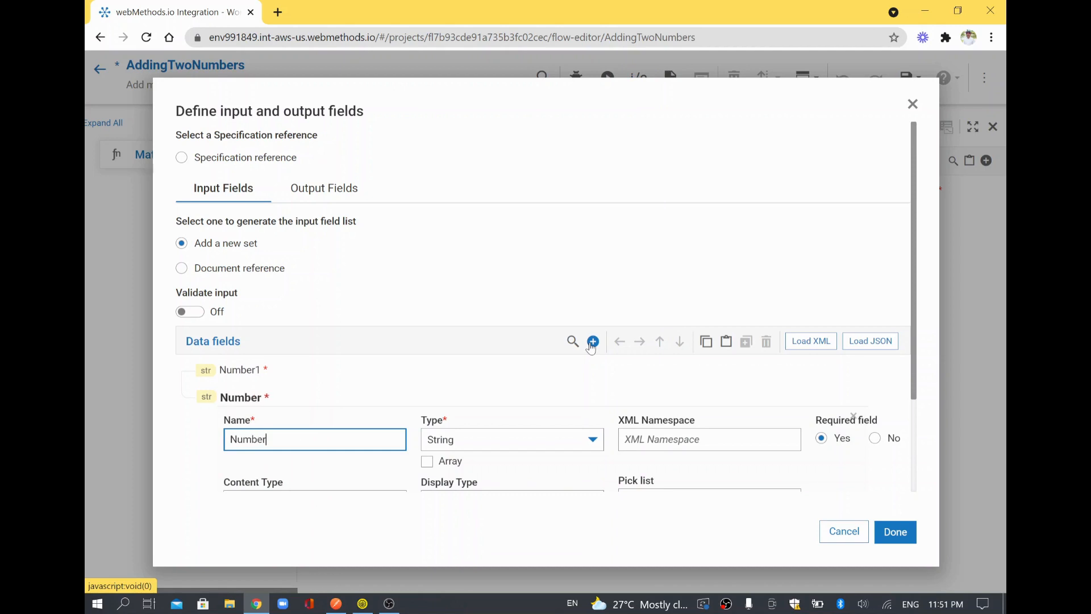
type("2")
left_click(478, 386)
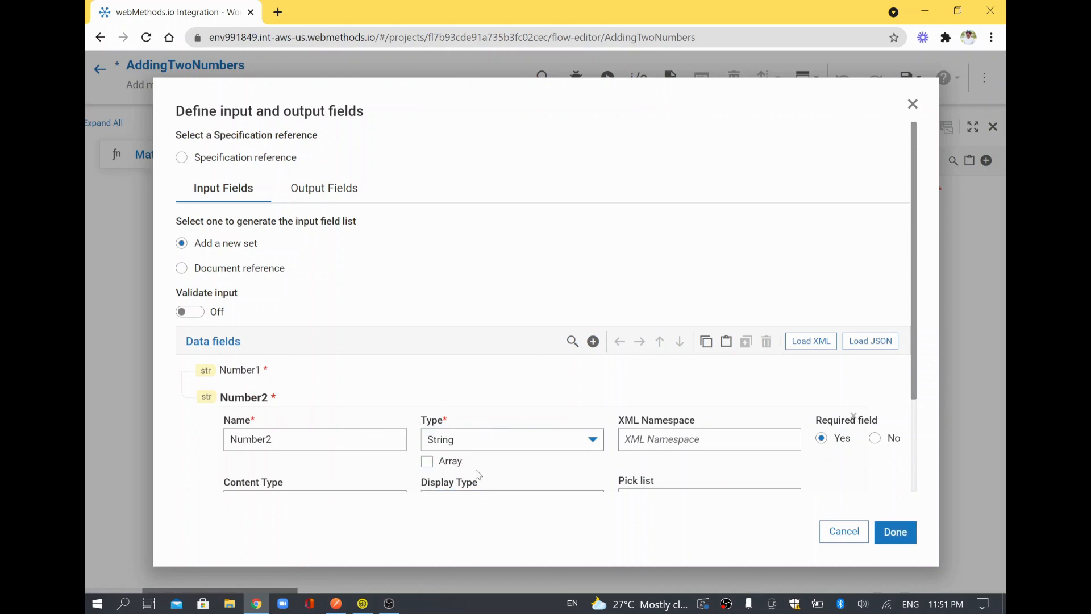
double_click(245, 436)
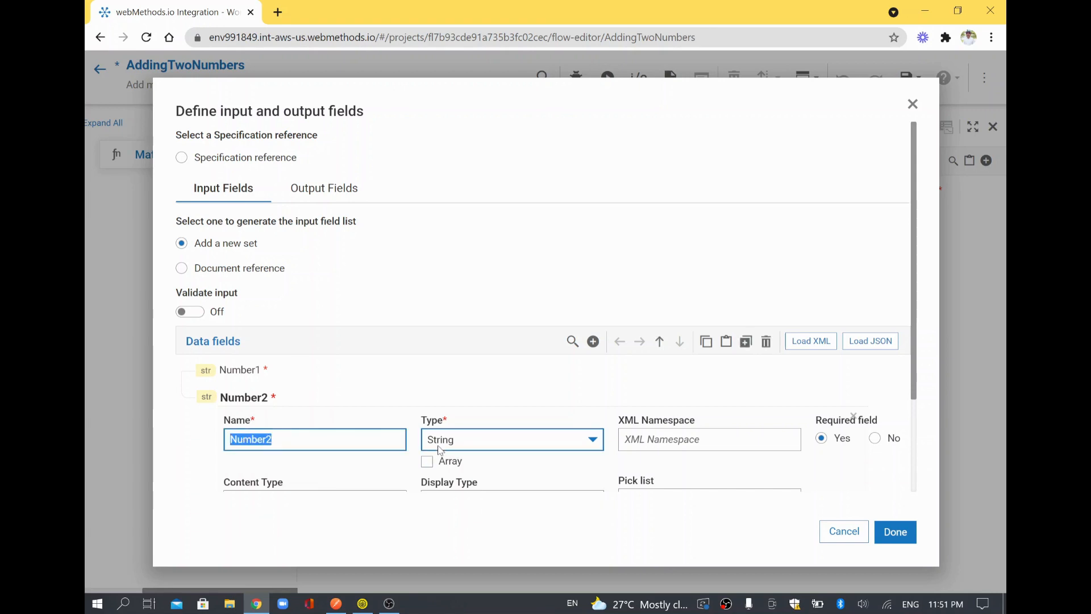
Define a string output field named Result.
left_click(321, 189)
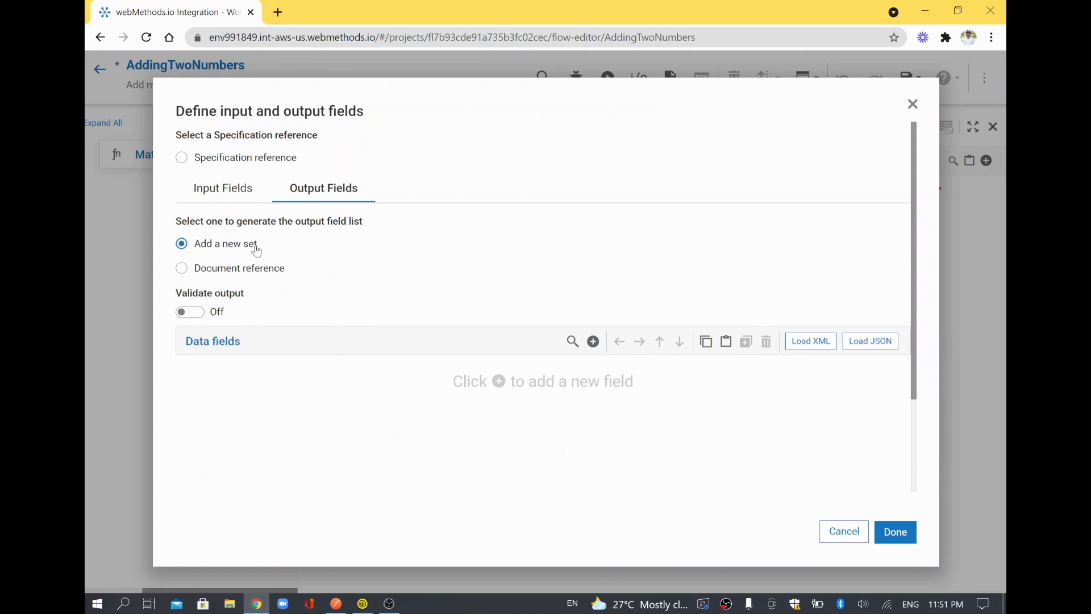
left_click(594, 341)
type("Re")
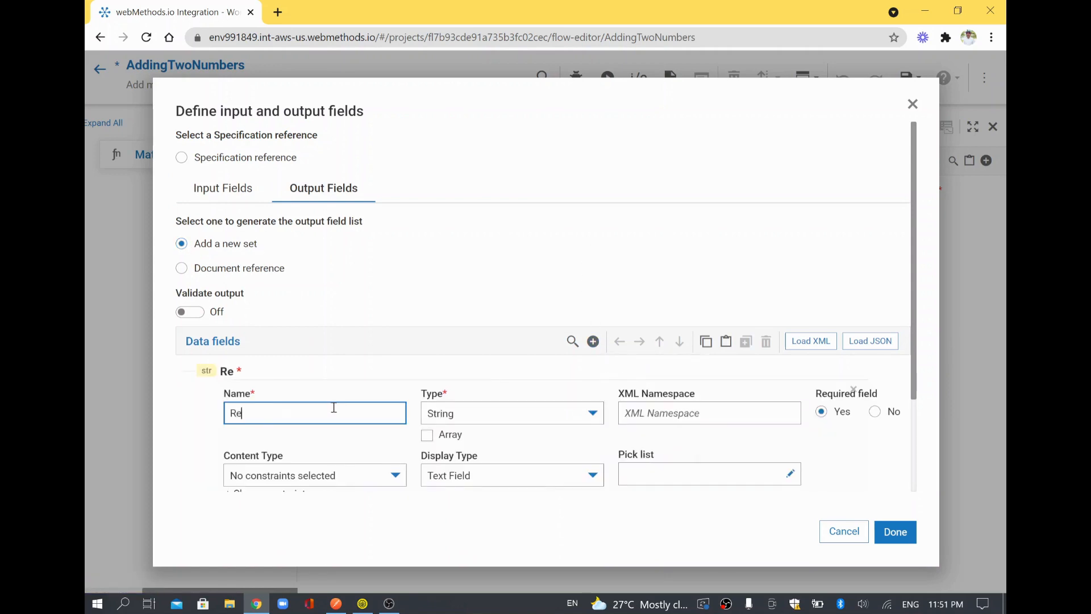
type("sult")
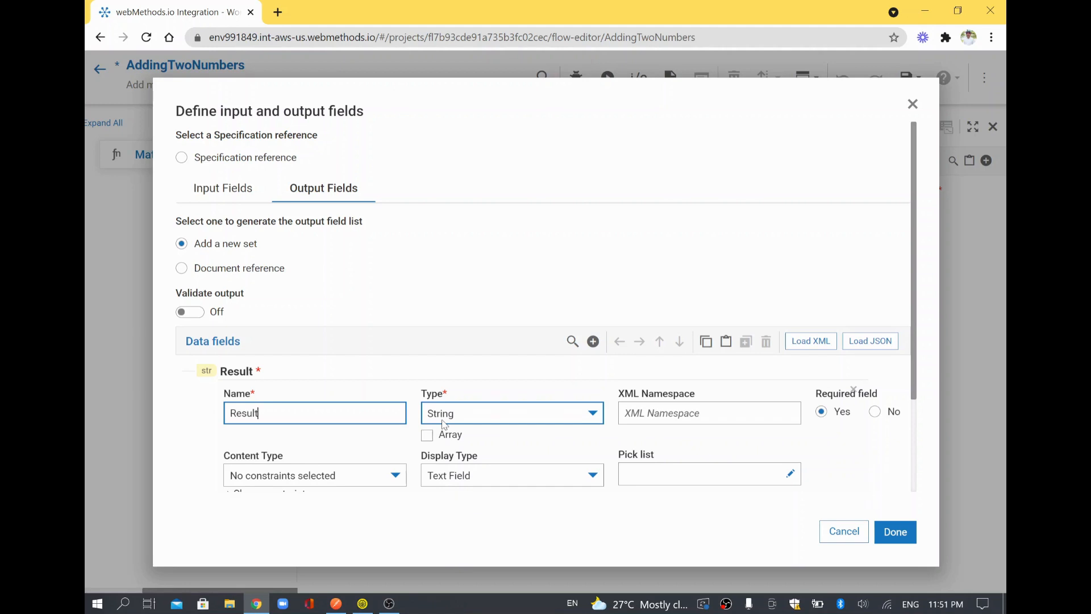
left_click(896, 531)
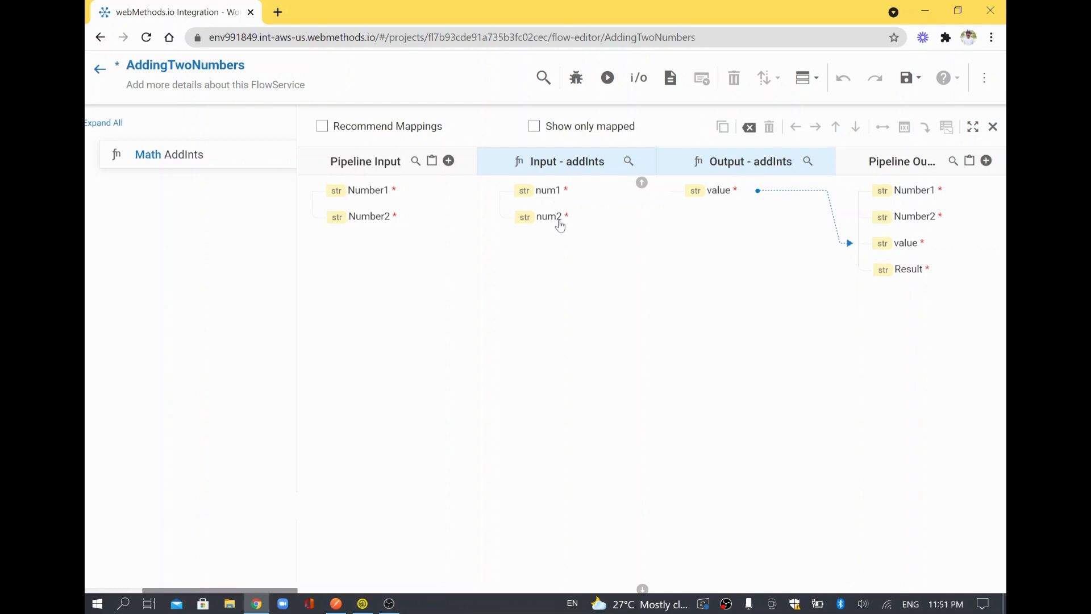
Map Number1 to num1, Number2 to num2 and value to Result, then save.
left_click_drag(368, 192, 520, 191)
left_click_drag(377, 193, 532, 199)
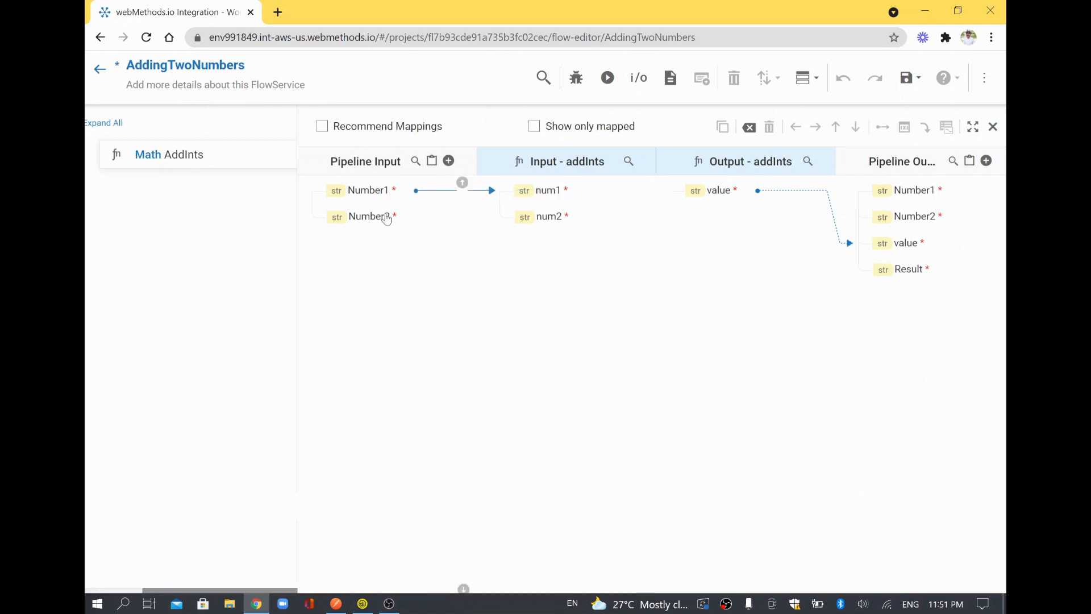
left_click_drag(388, 217, 537, 217)
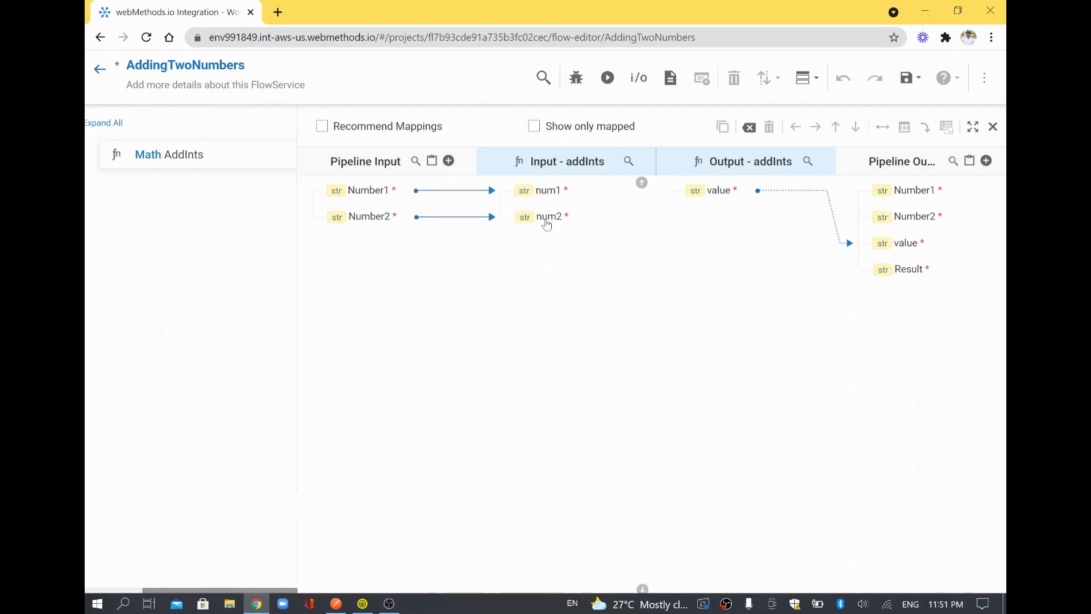
left_click_drag(722, 197, 915, 275)
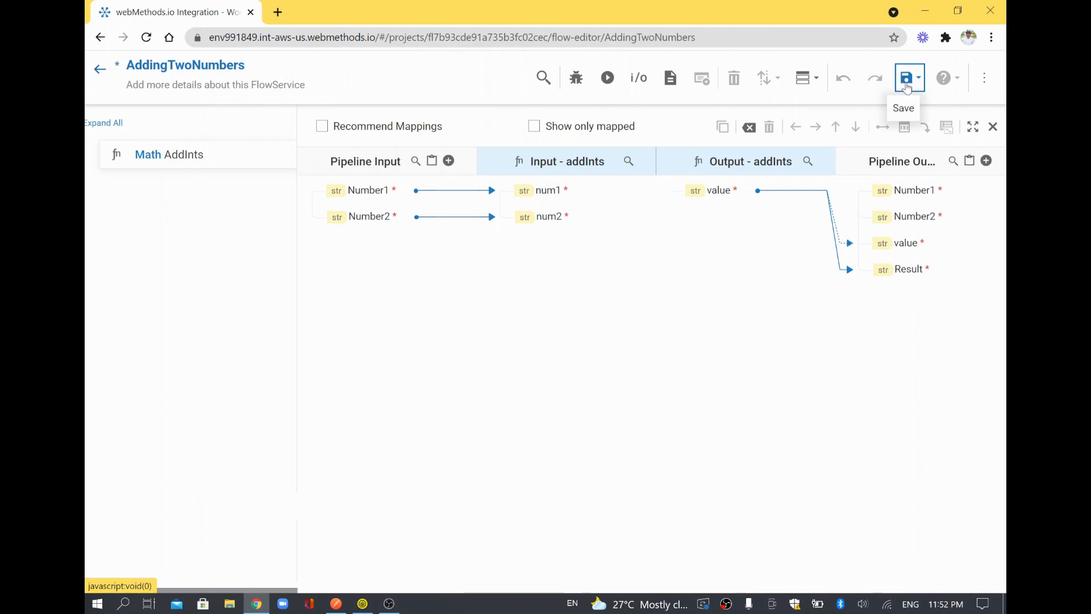
left_click(907, 88)
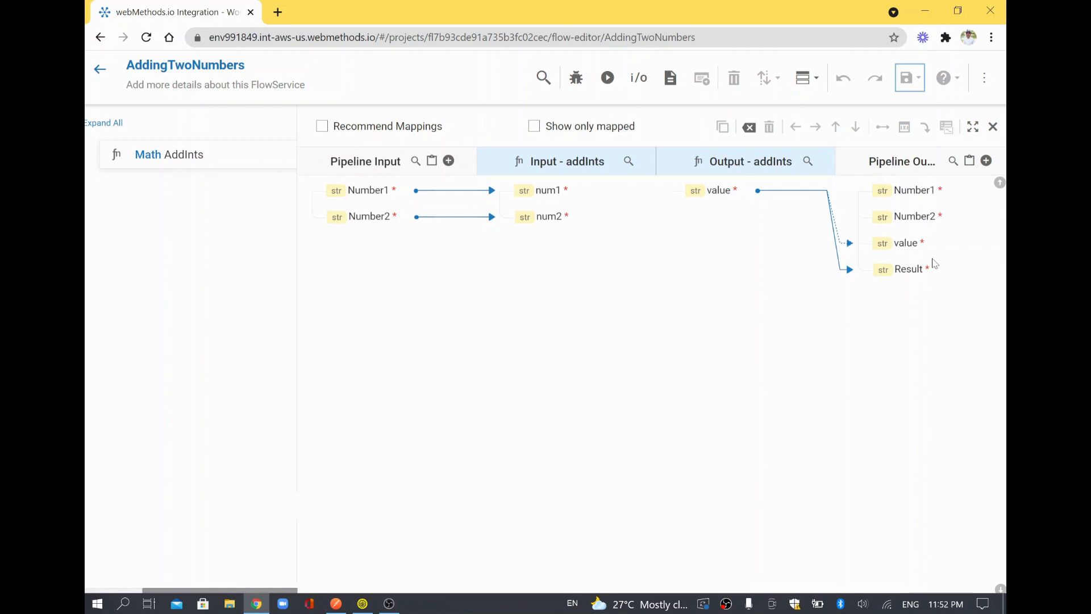
Run AddingTwoNumbers with inputs 5 and 7, check Result is 12, then go back.
left_click(608, 78)
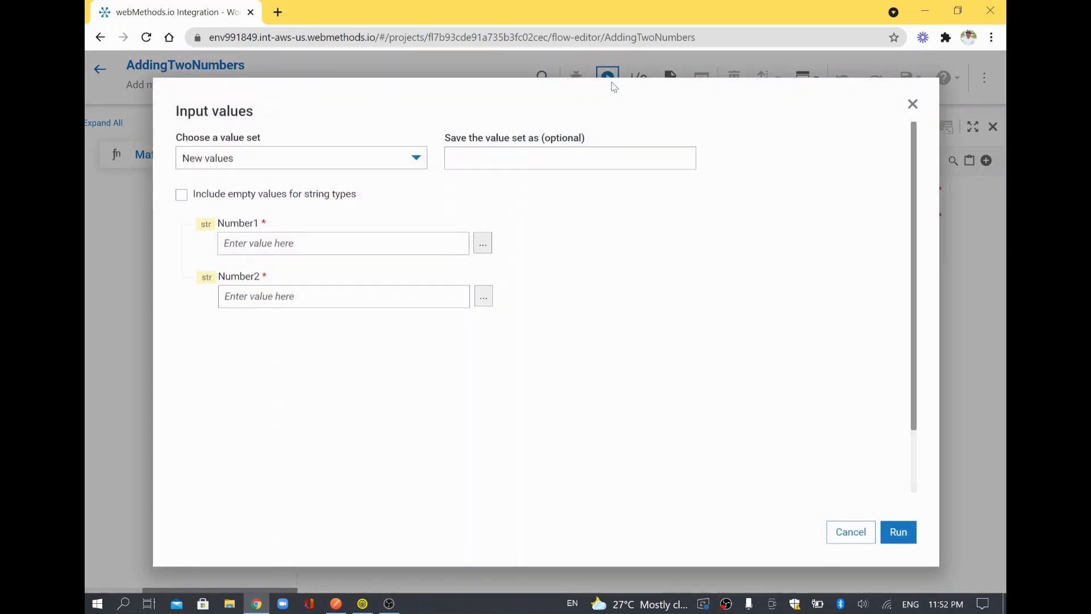
left_click(366, 242)
type("5")
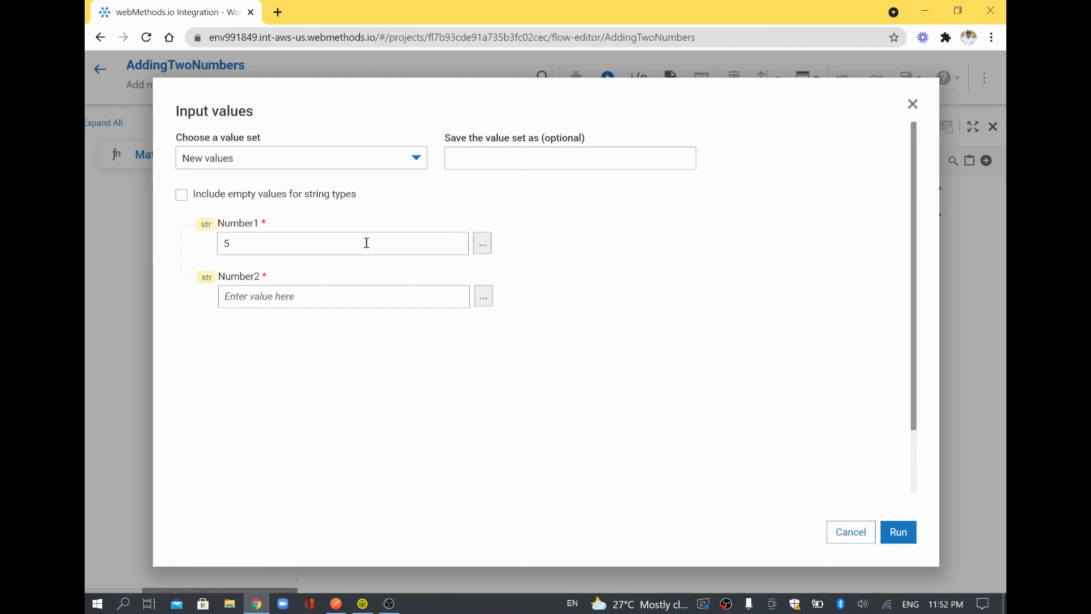
left_click(349, 293)
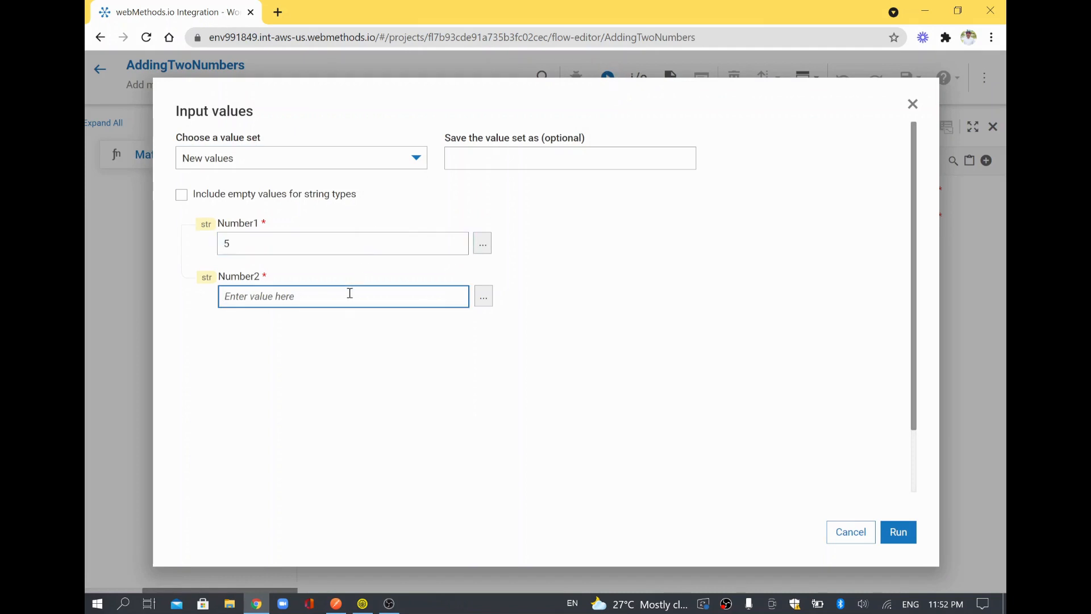
type("7")
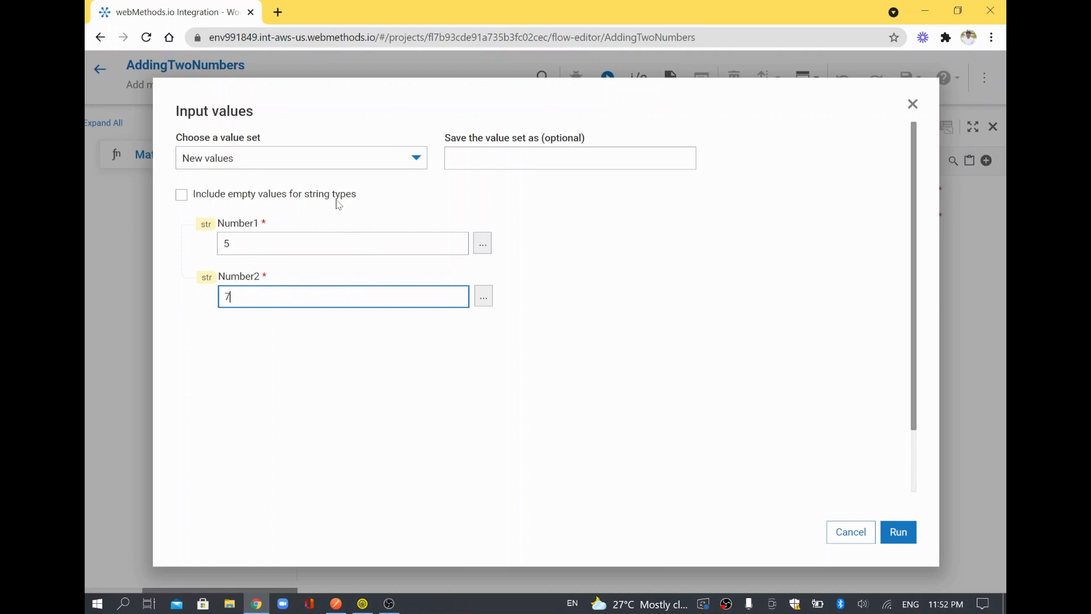
left_click(911, 537)
left_click(911, 537)
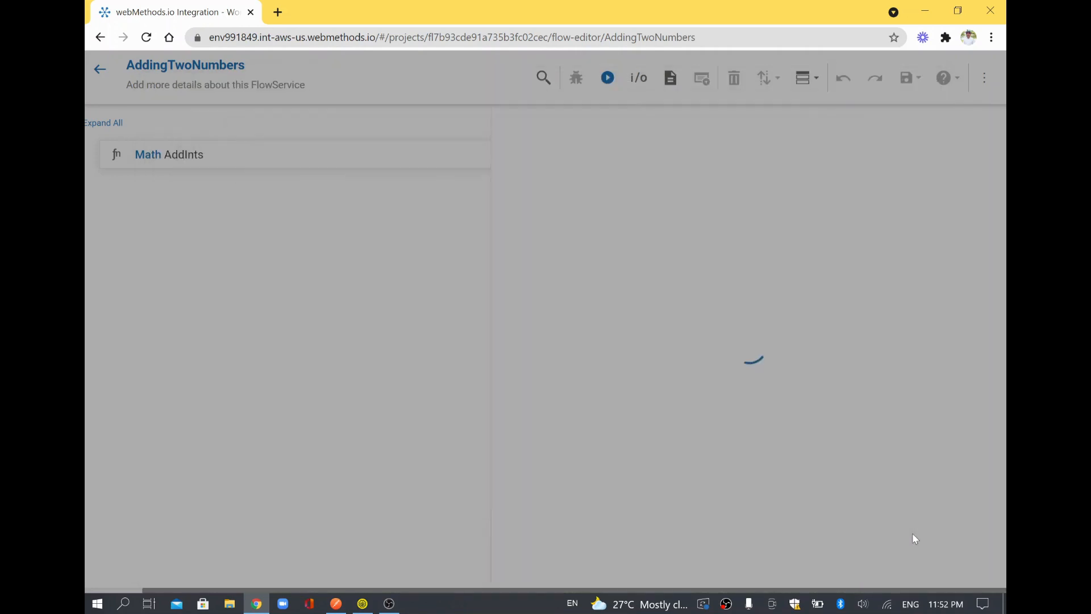
left_click_drag(658, 335, 593, 329)
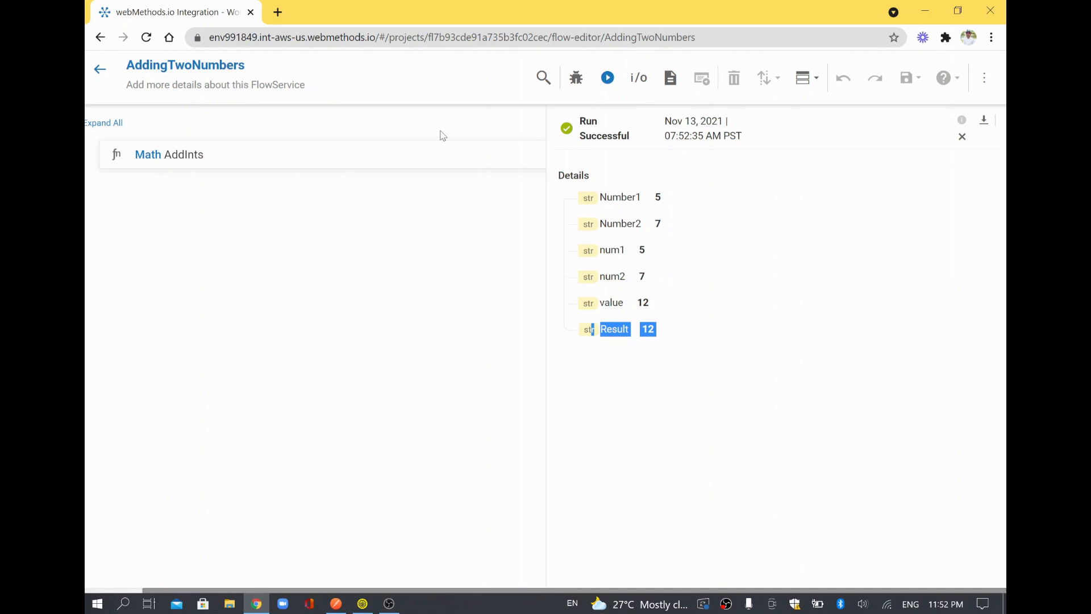
left_click(100, 69)
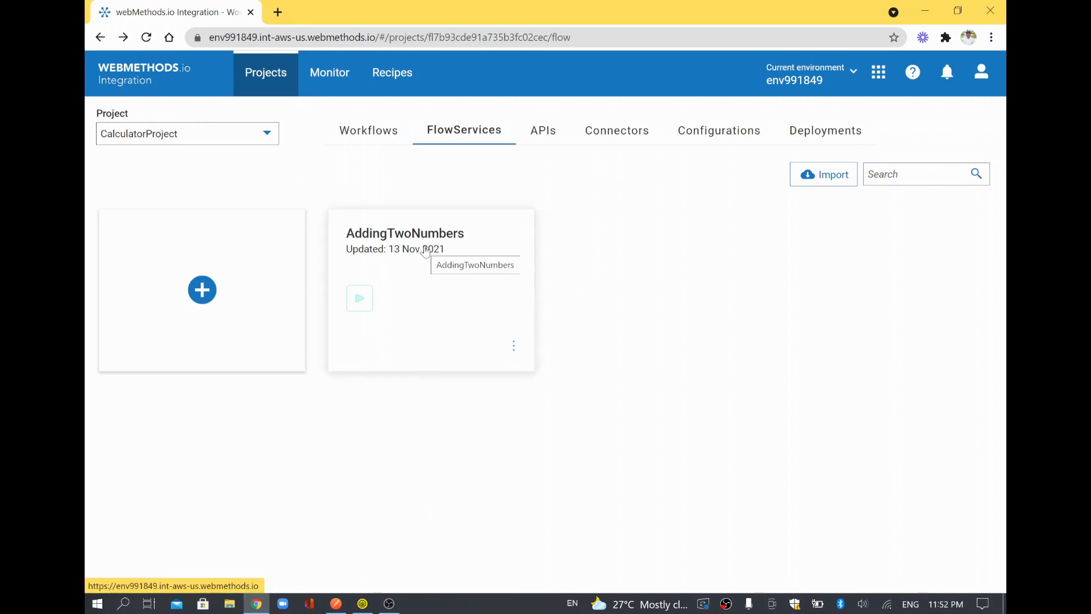
Reopen AddingTwoNumbers, run it with 10 and 20, check Result is 30, then go back.
left_click(361, 302)
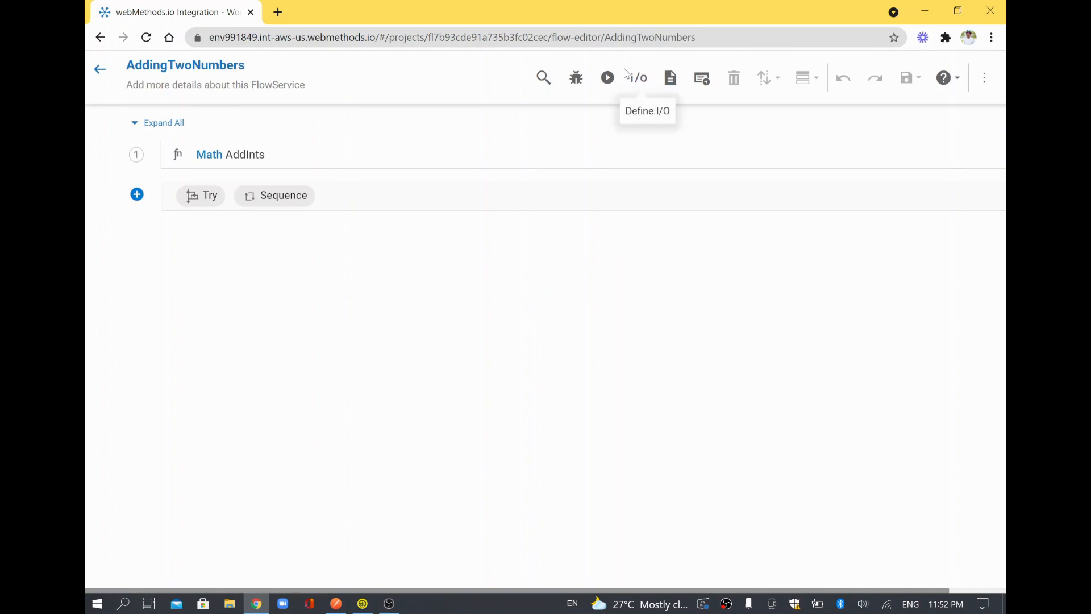
left_click(612, 83)
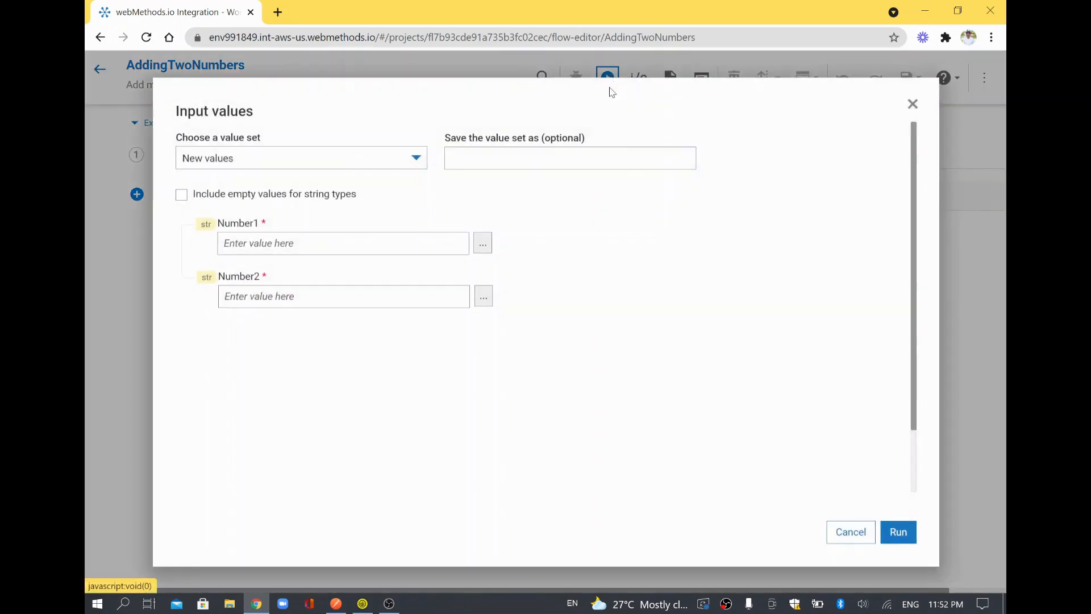
left_click(346, 249)
type("10")
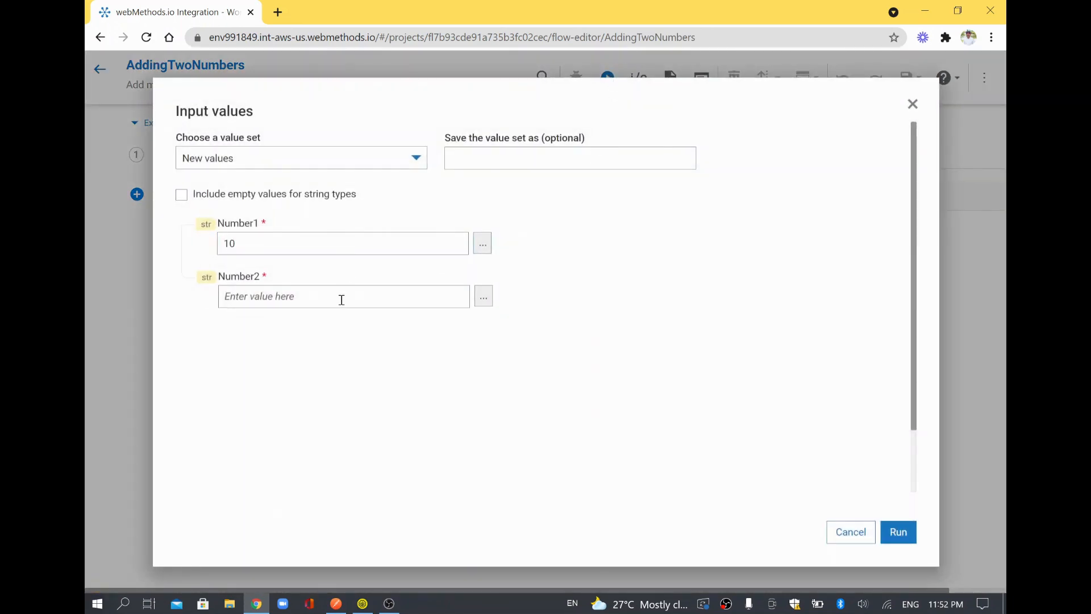
left_click(341, 300)
type("20")
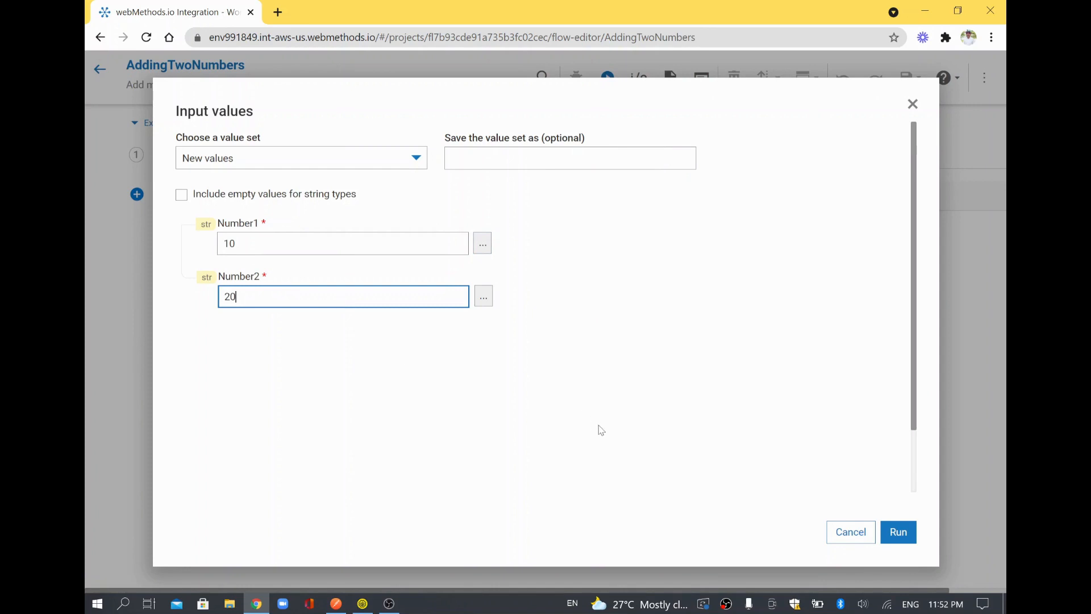
left_click(898, 531)
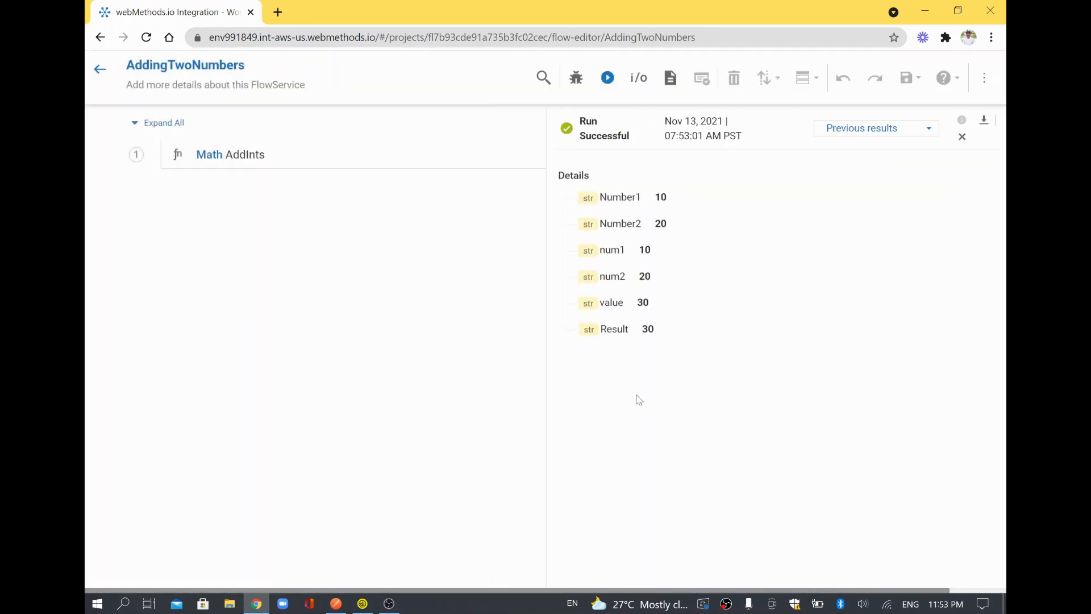
left_click_drag(631, 334, 561, 336)
left_click(101, 70)
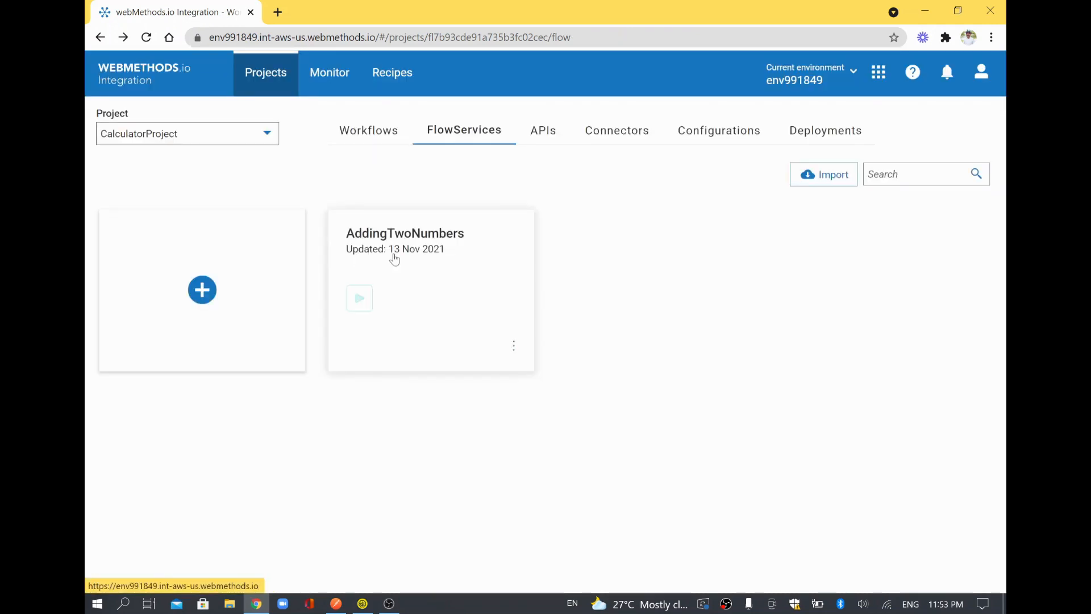
Start a new FlowService with Math multiplyInts as its first step.
left_click(211, 296)
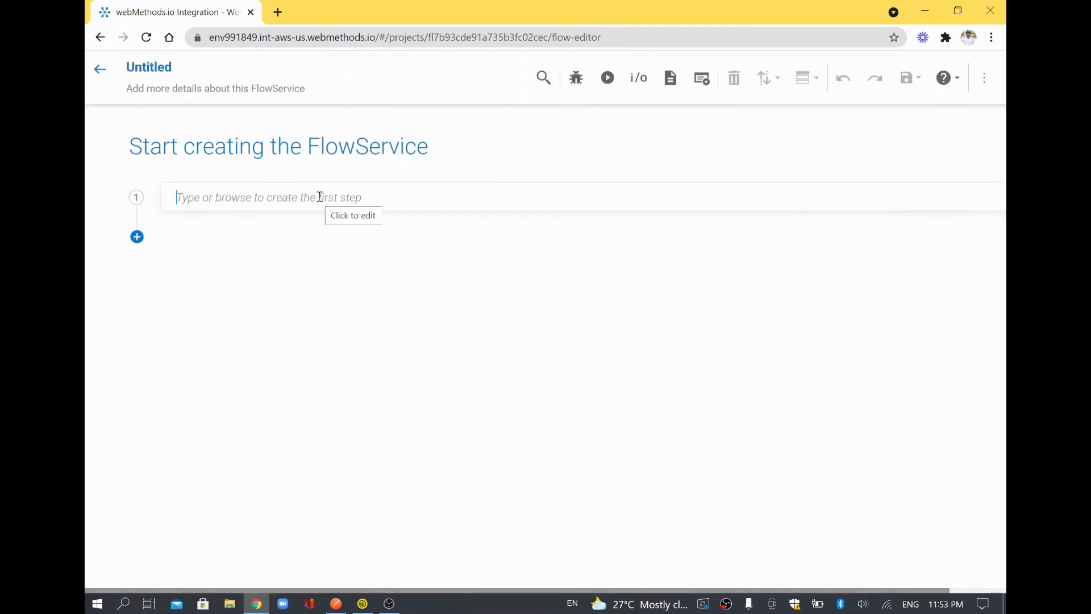
type("mul")
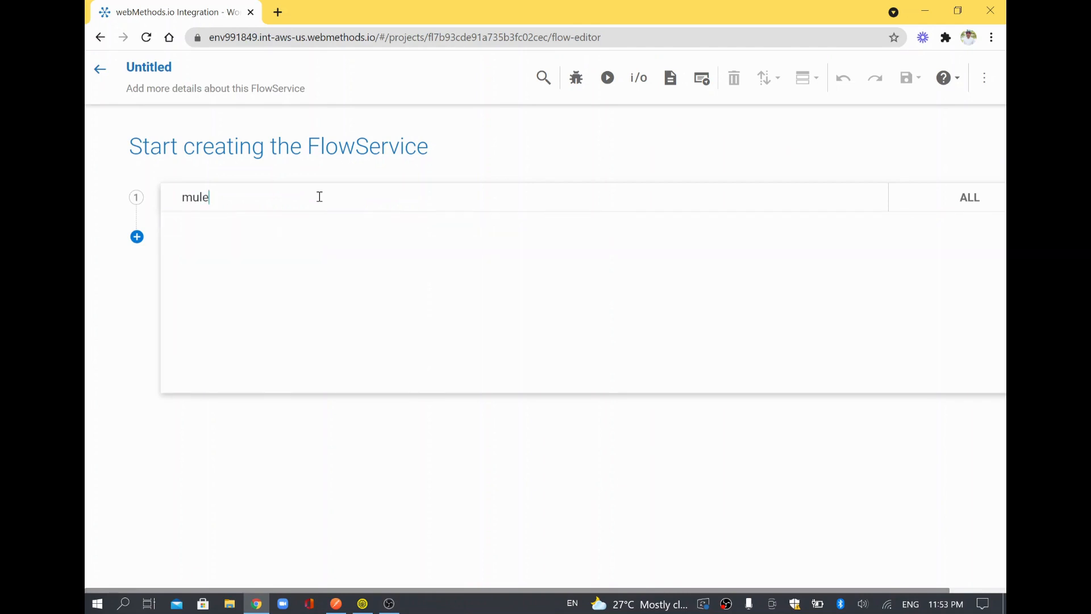
type("t")
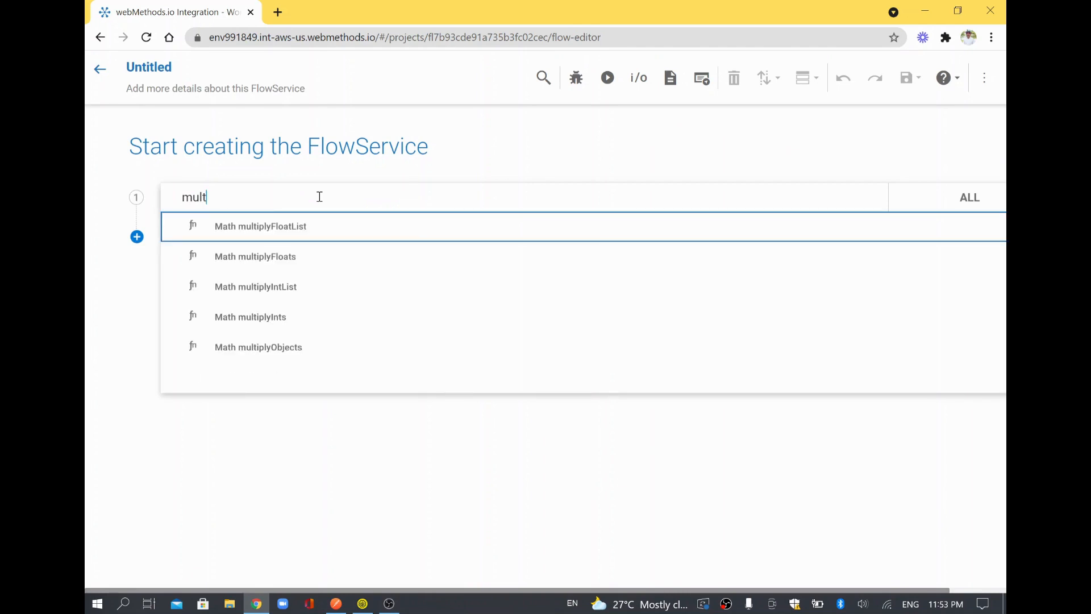
left_click(304, 323)
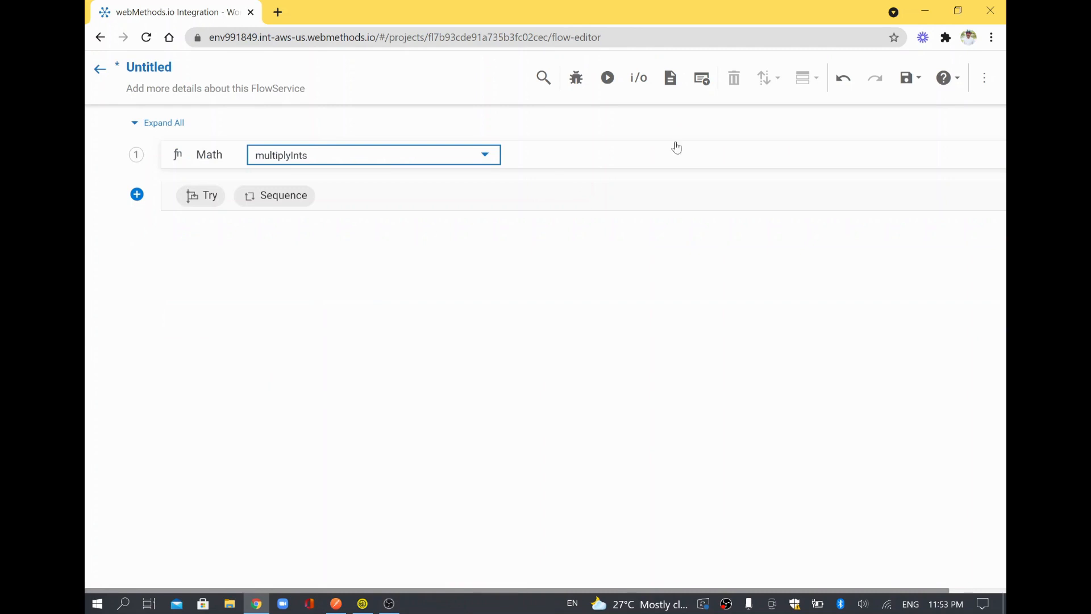
Save it as multiplyTwoNos and dismiss the creation notification.
left_click(906, 78)
type("multiplyTwo")
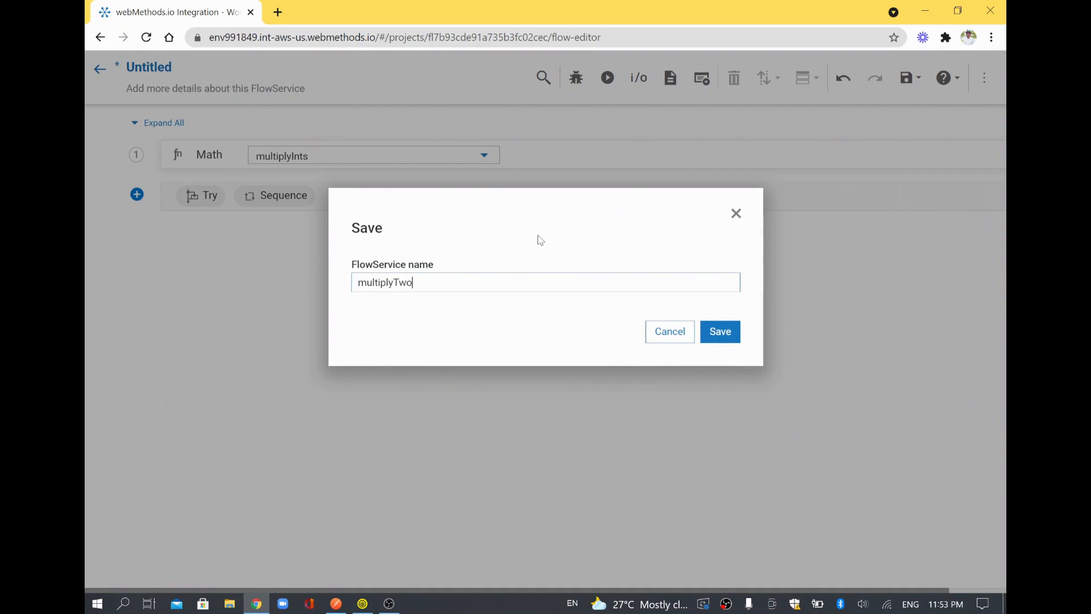
type("Nos")
left_click(719, 331)
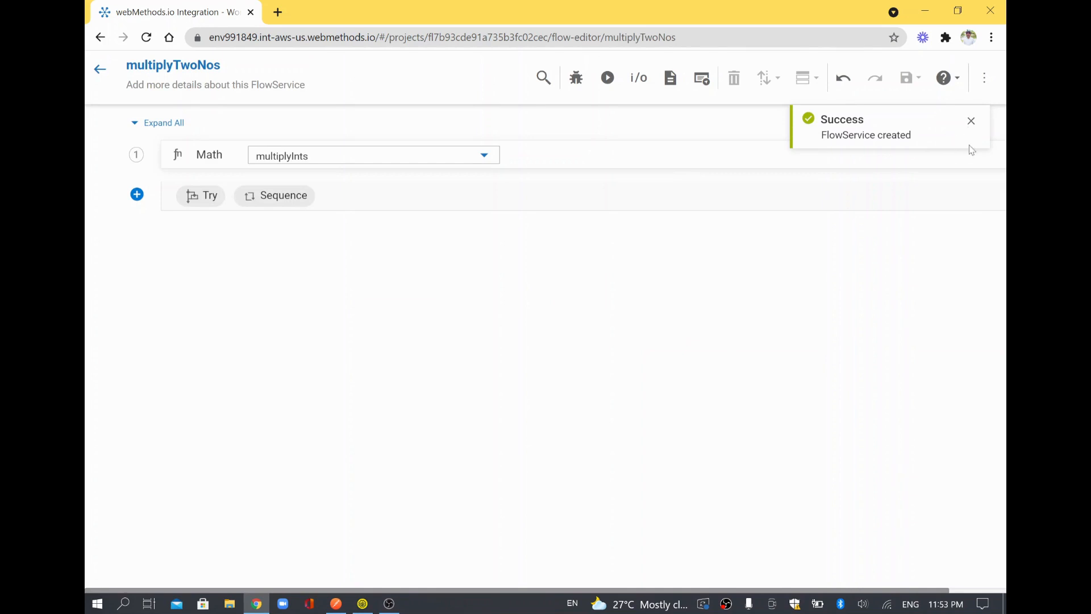
left_click(970, 123)
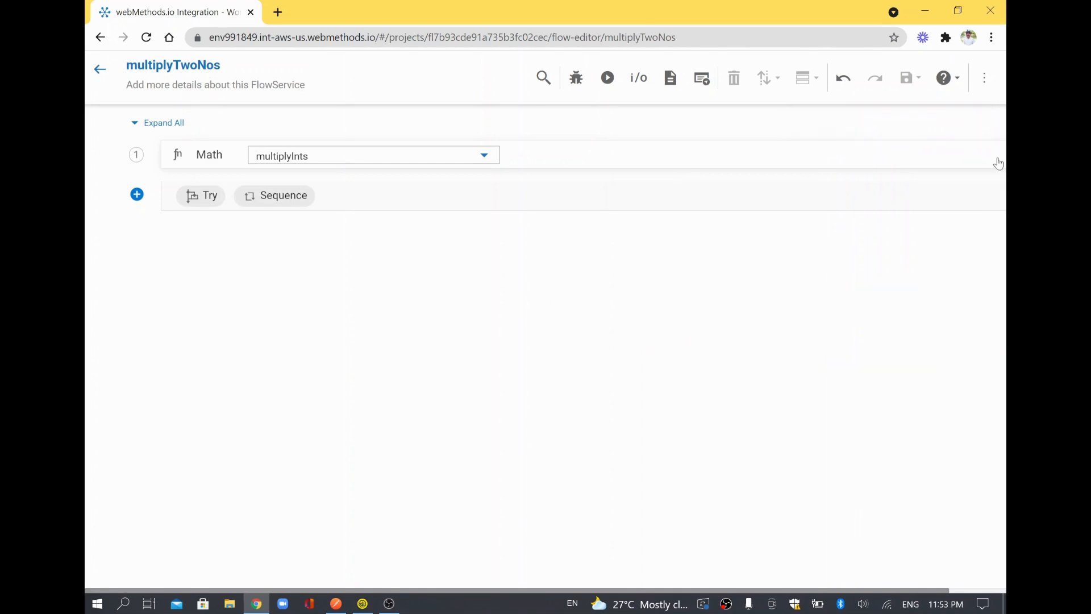
Open the MultiplyInts step's mapping and the Define I/O dialog for multiplyTwoNos.
left_click(930, 210)
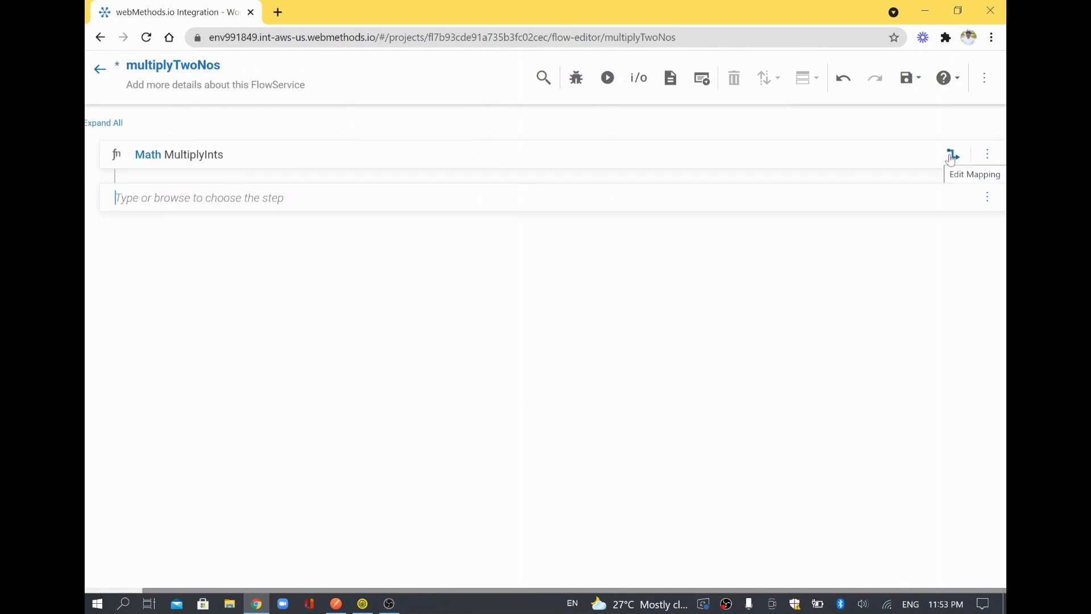
left_click(954, 154)
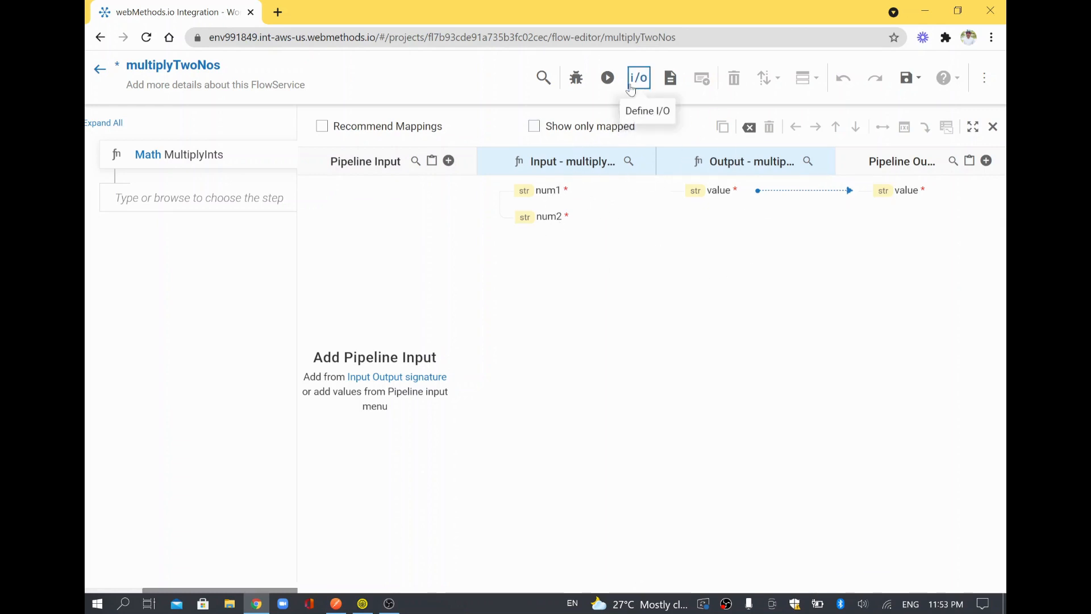
left_click(639, 77)
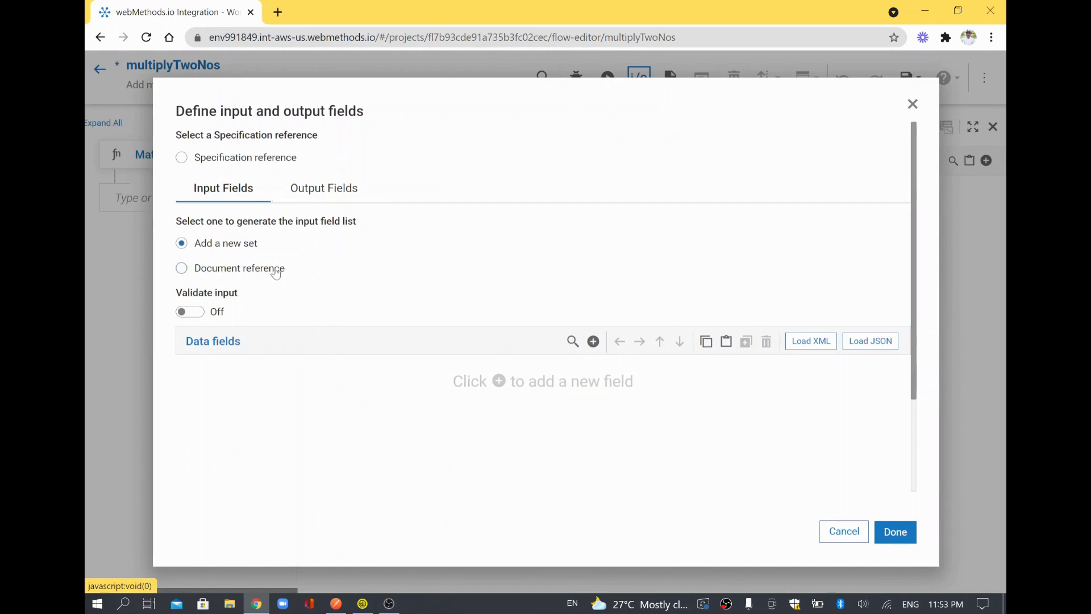
Define inputs Number1 and Number2 and output Result for multiplyTwoNos, then confirm.
left_click(591, 343)
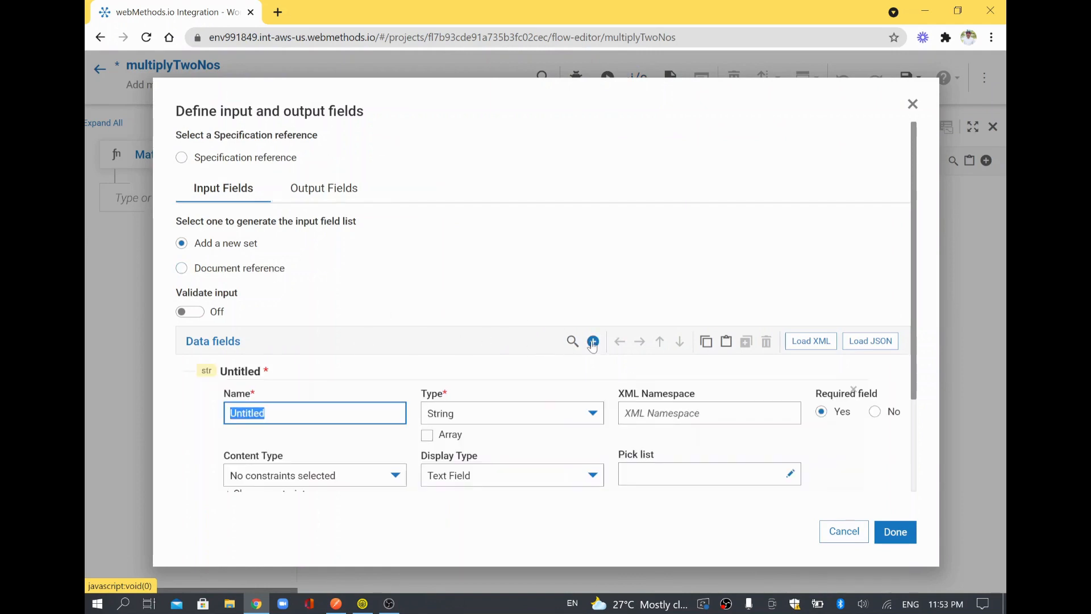
type("Number1")
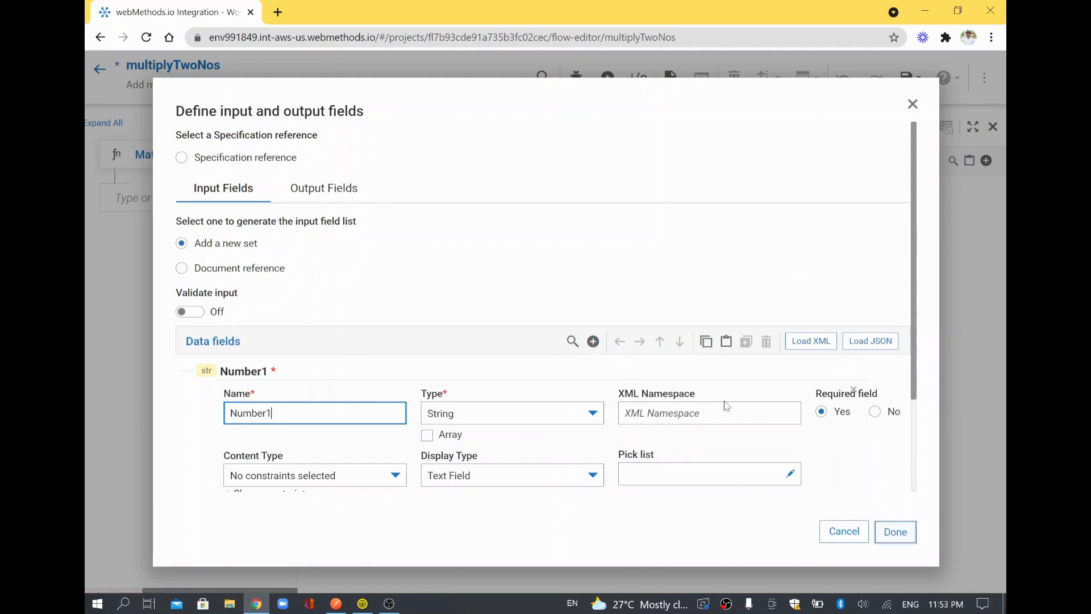
left_click(593, 342)
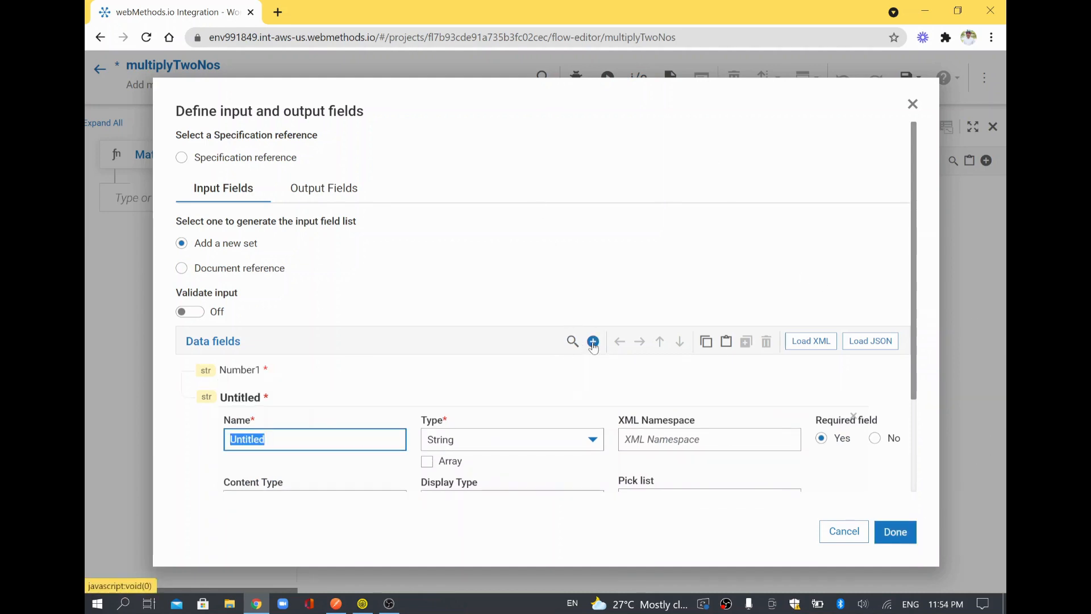
type("Number2")
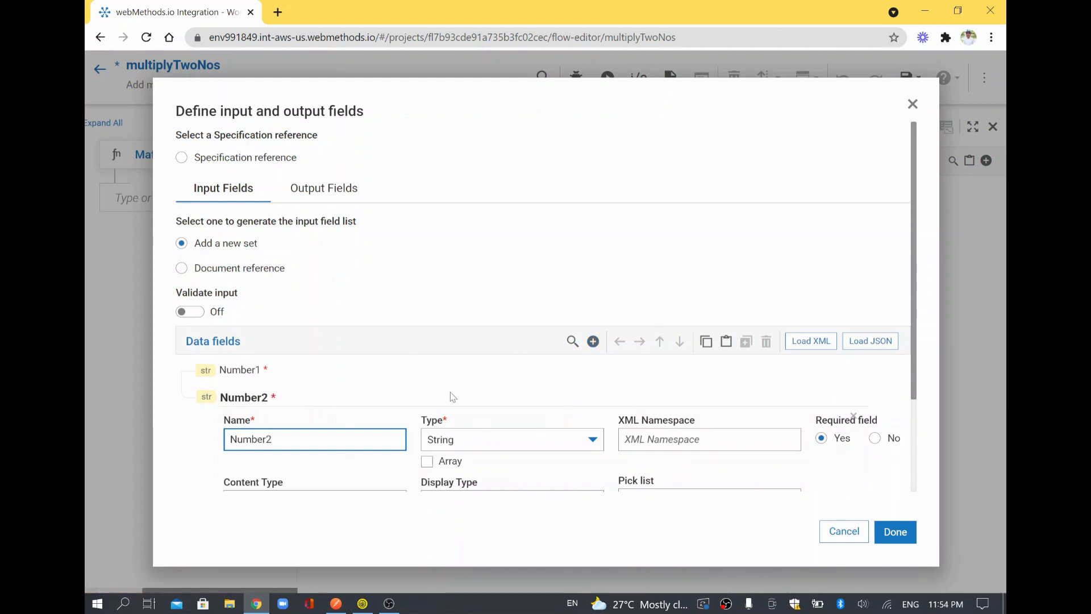
left_click(324, 188)
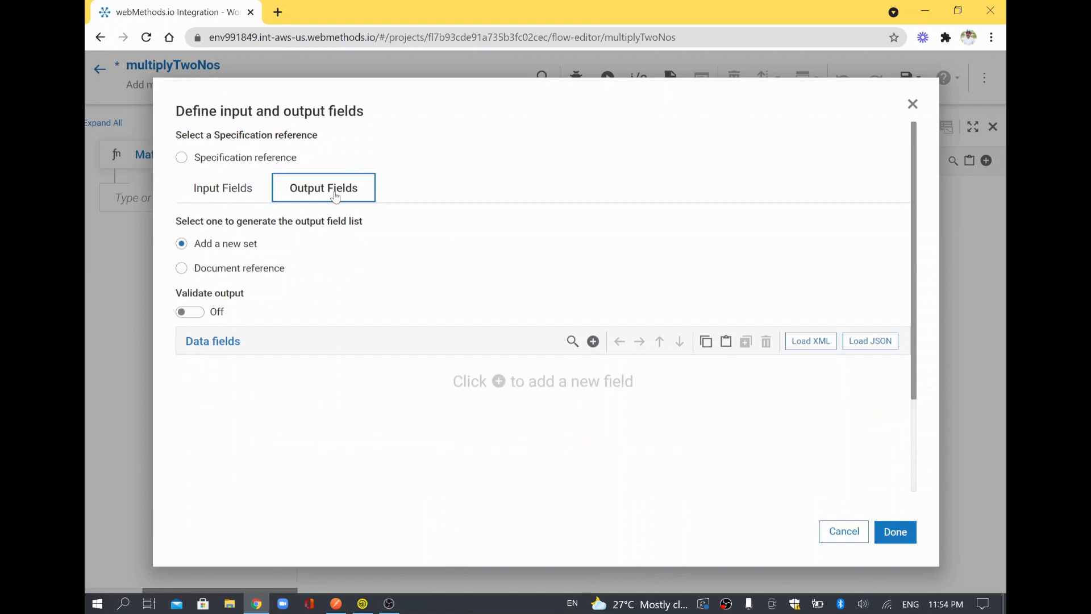
left_click(593, 342)
type("REsu")
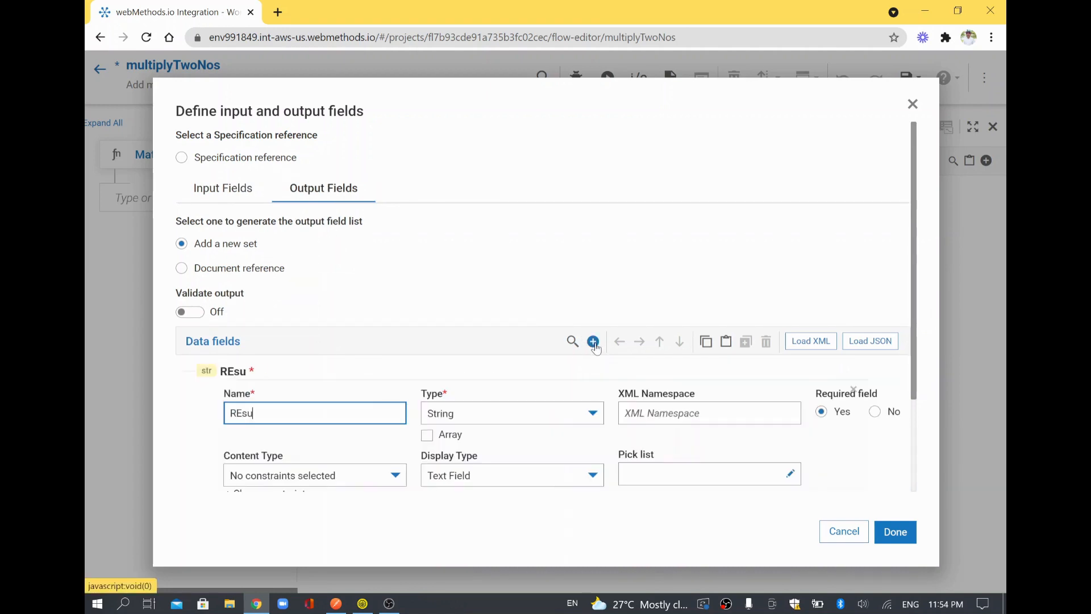
key("BackSpace")
key("BackSpace")
key("BackSpace")
type("esult")
left_click(898, 530)
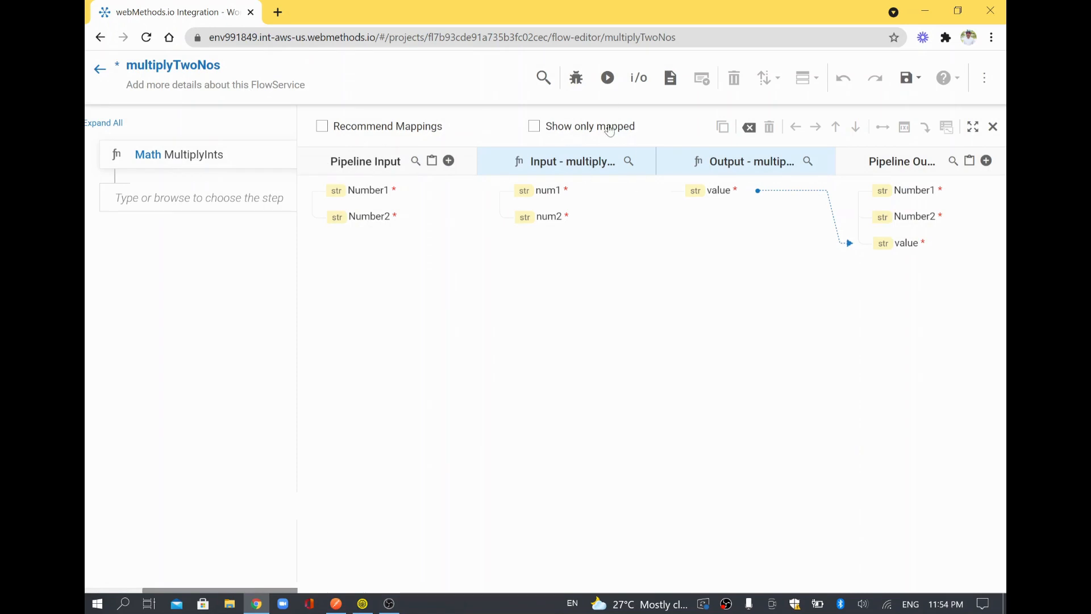
Map Number1 to num1 and Number2 to num2 in the MultiplyInts pipeline mapper.
left_click_drag(370, 193, 527, 192)
left_click_drag(382, 193, 565, 193)
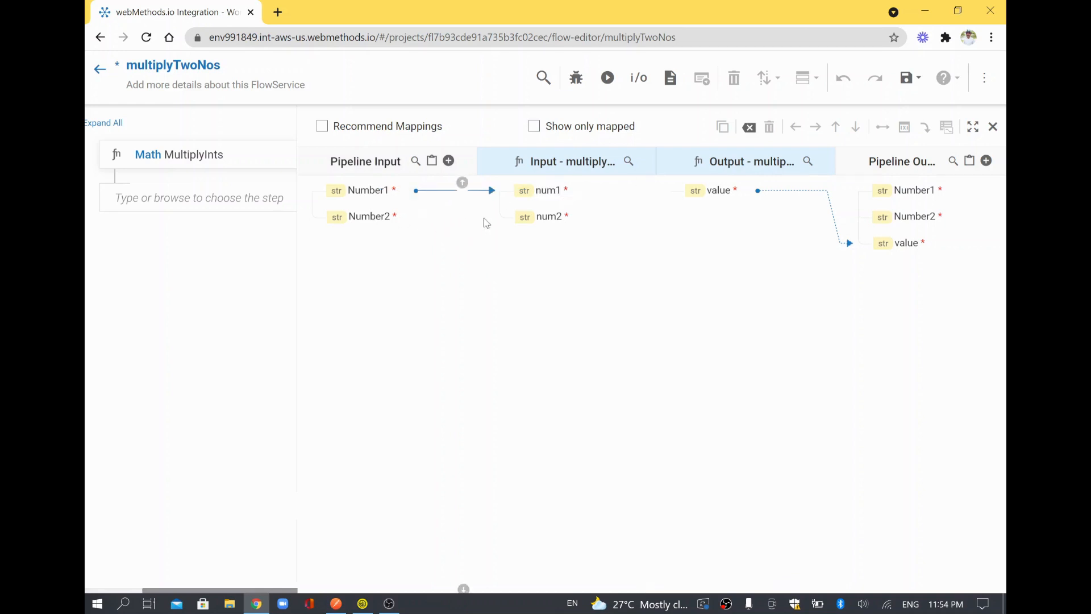
left_click_drag(398, 219, 541, 223)
left_click_drag(538, 223, 537, 221)
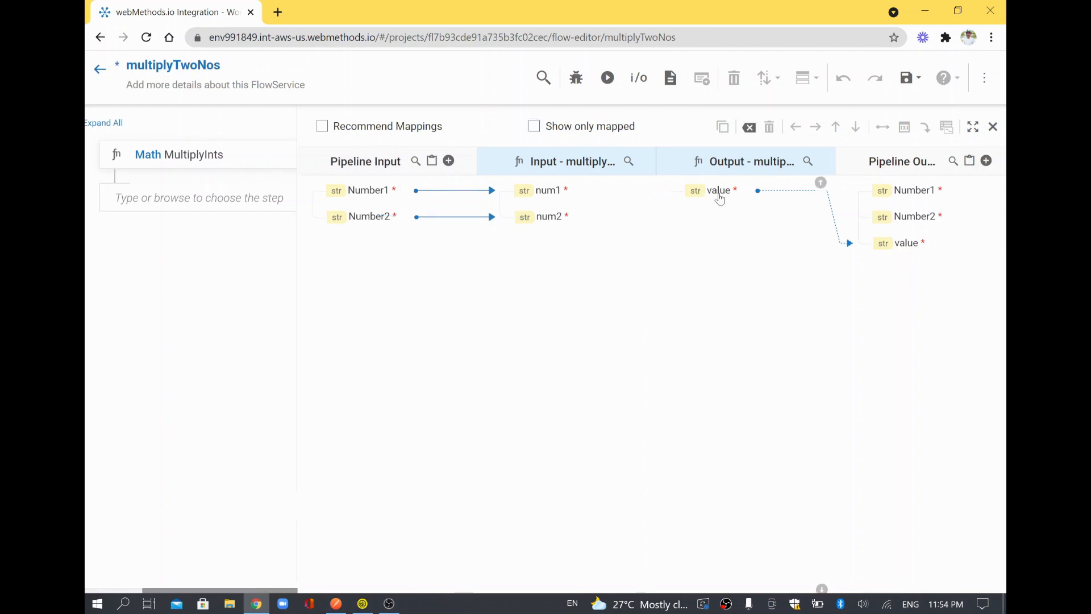
left_click_drag(720, 198, 767, 207)
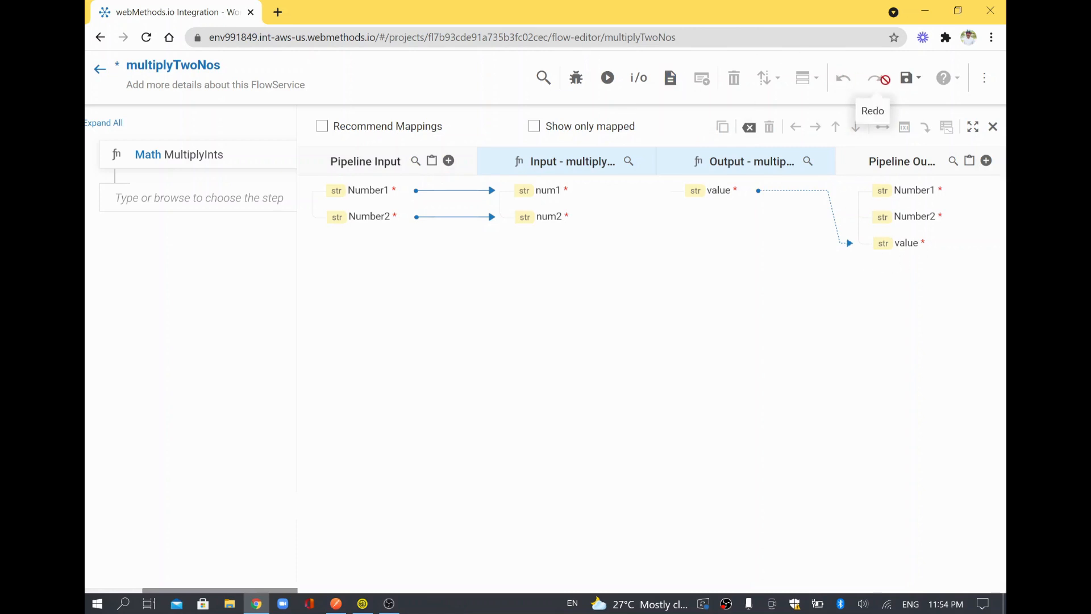
Save the flow service and reopen the MultiplyInts pipeline mappings.
left_click(906, 82)
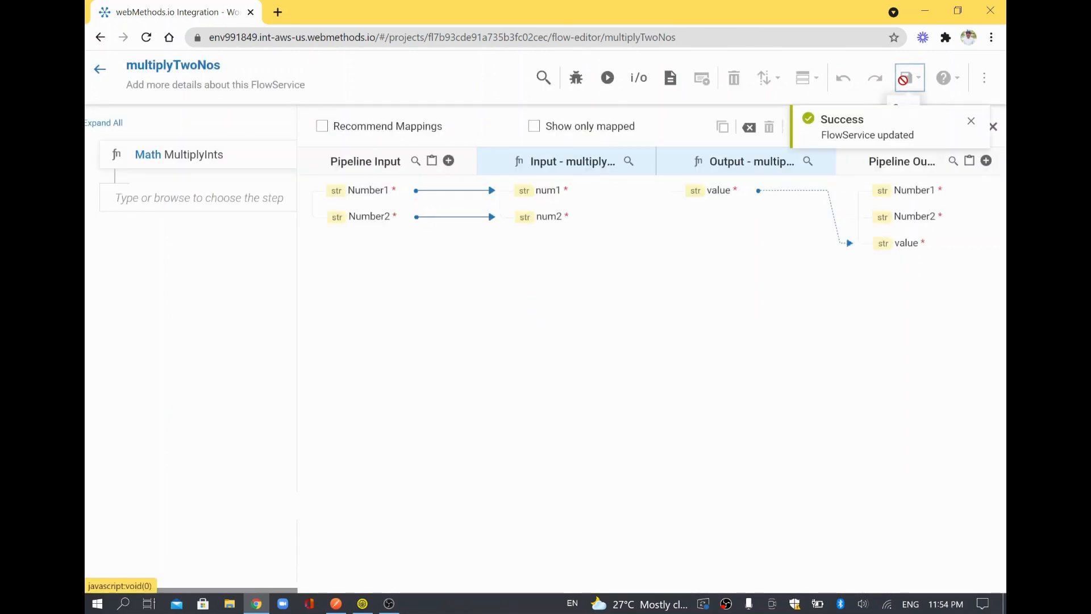
left_click(994, 127)
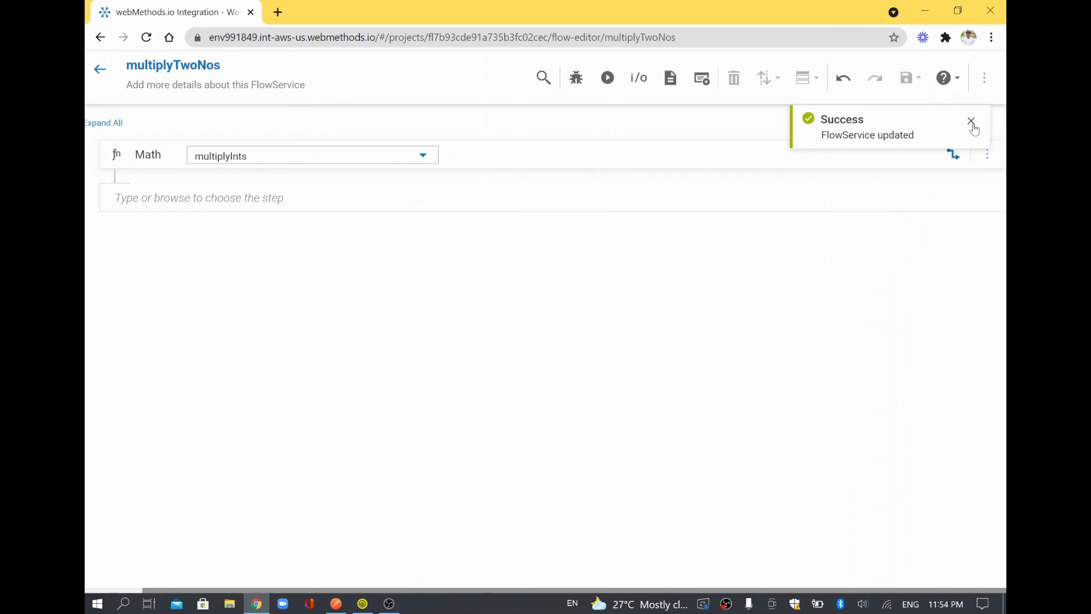
left_click(950, 156)
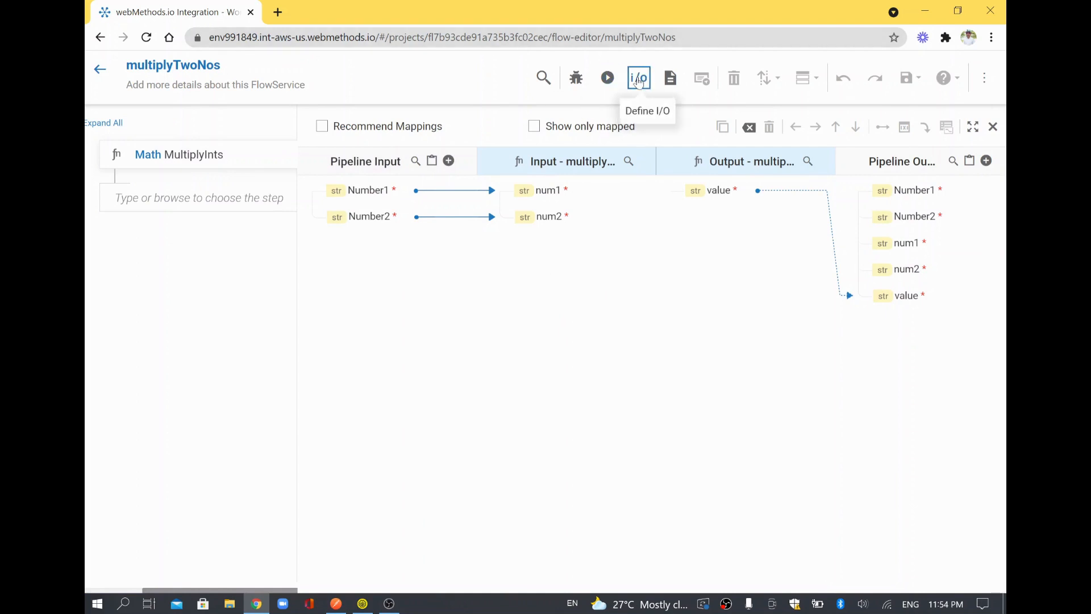
Review the Result output field, save multiplyTwoNos, and go back to the FlowServices list.
left_click(639, 78)
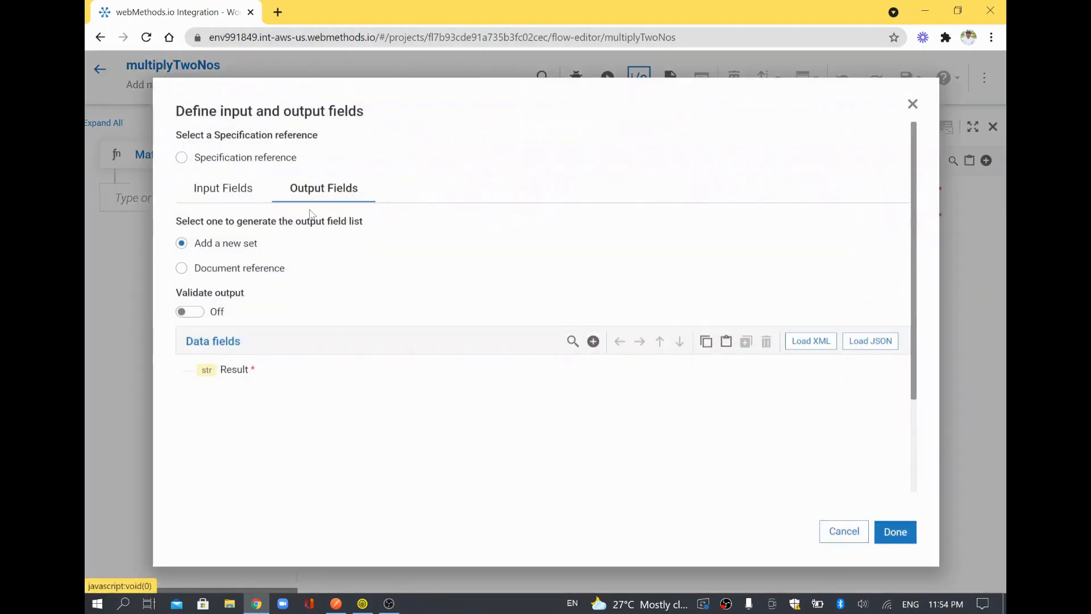
left_click(267, 370)
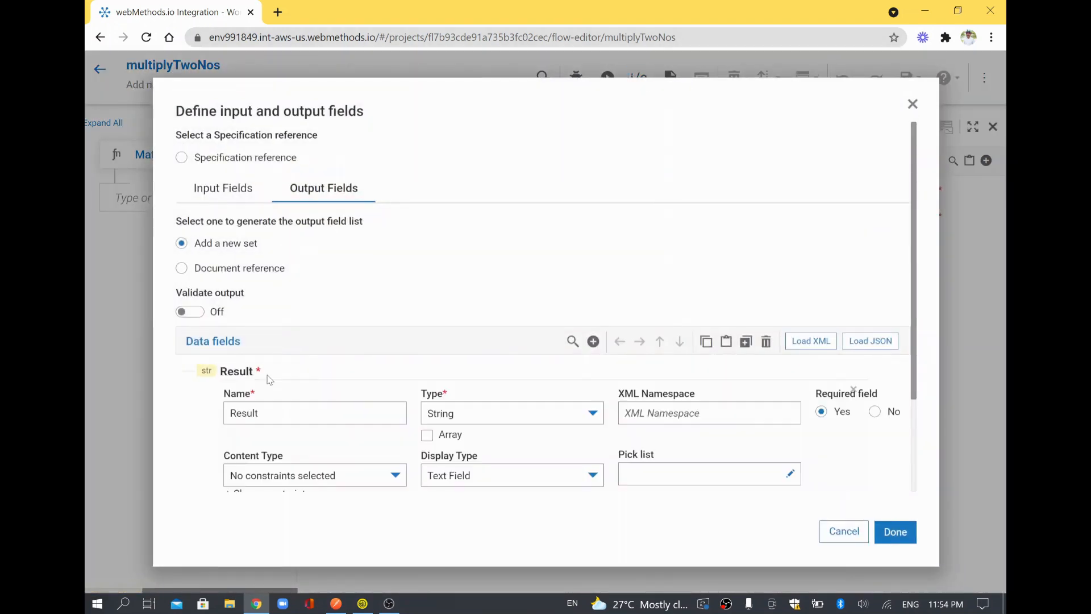
left_click(896, 531)
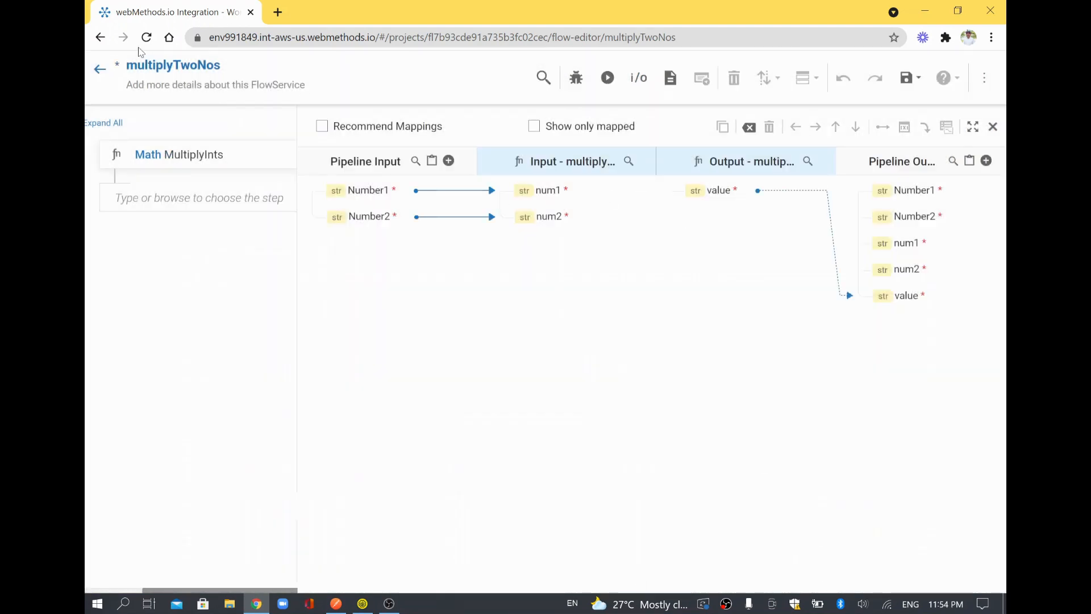
left_click(904, 79)
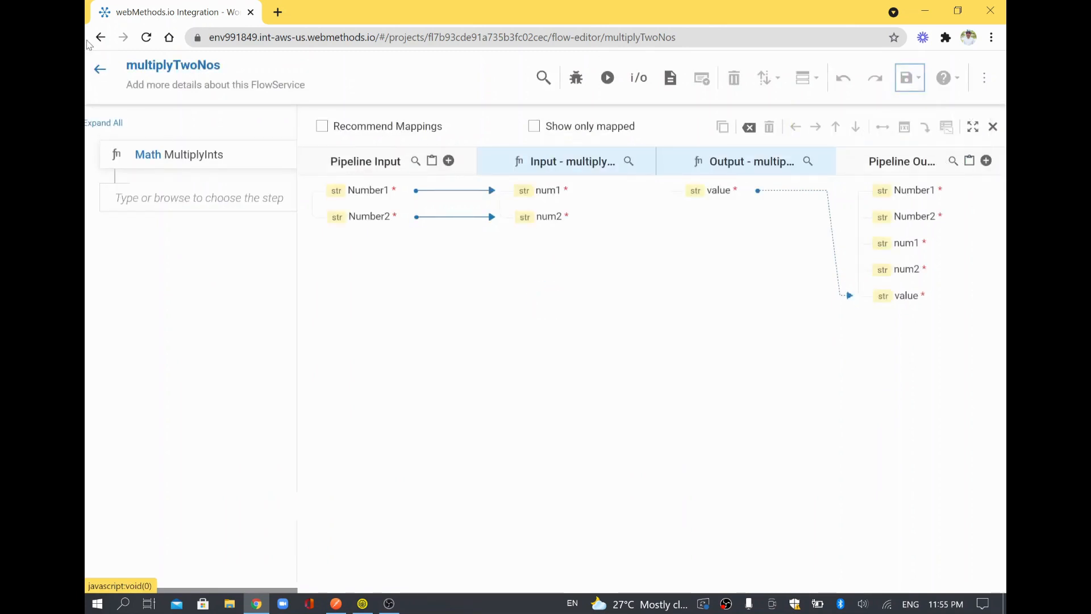
left_click(99, 68)
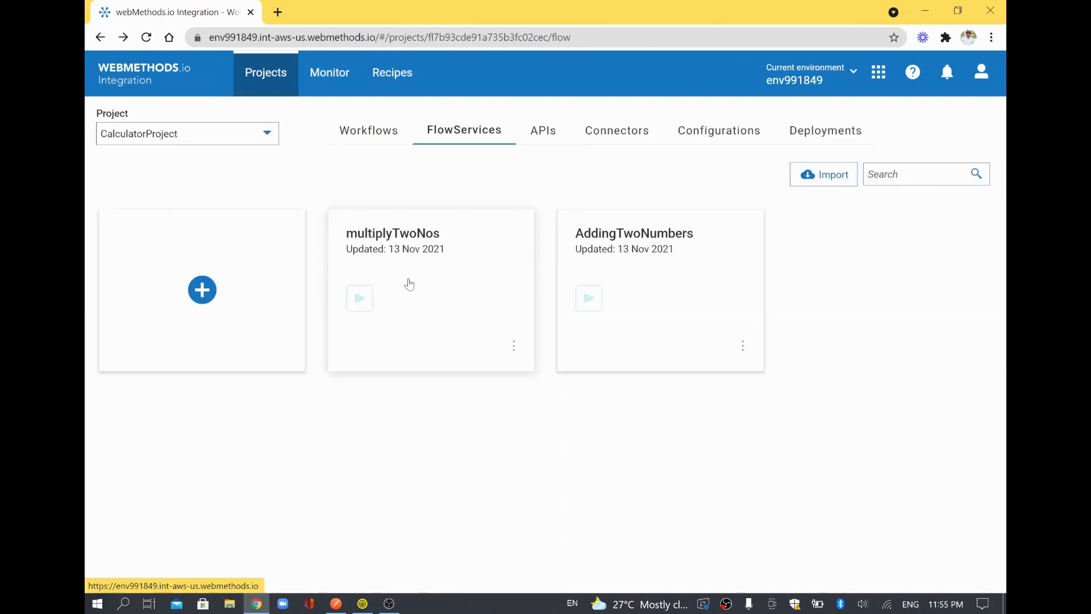
Open multiplyTwoNos and show the MultiplyInts step's pipeline mappings.
left_click(433, 243)
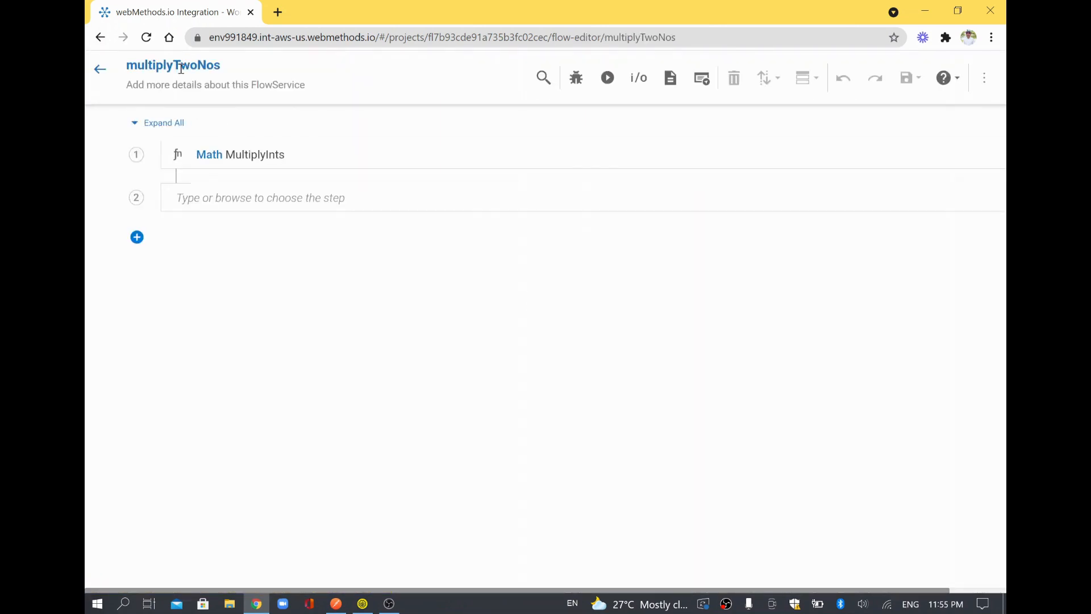
left_click(258, 154)
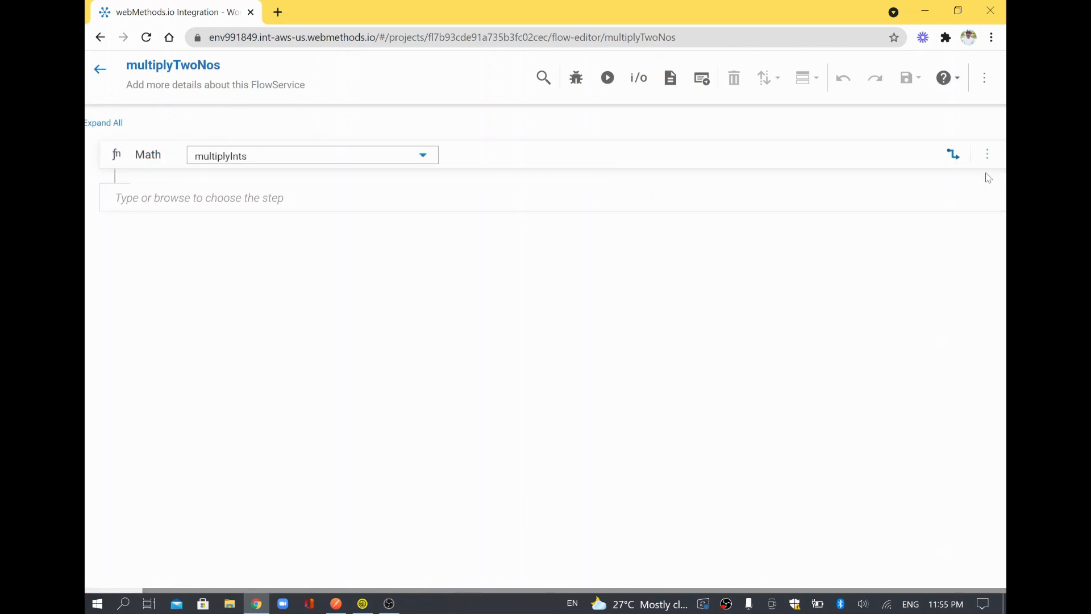
left_click(954, 154)
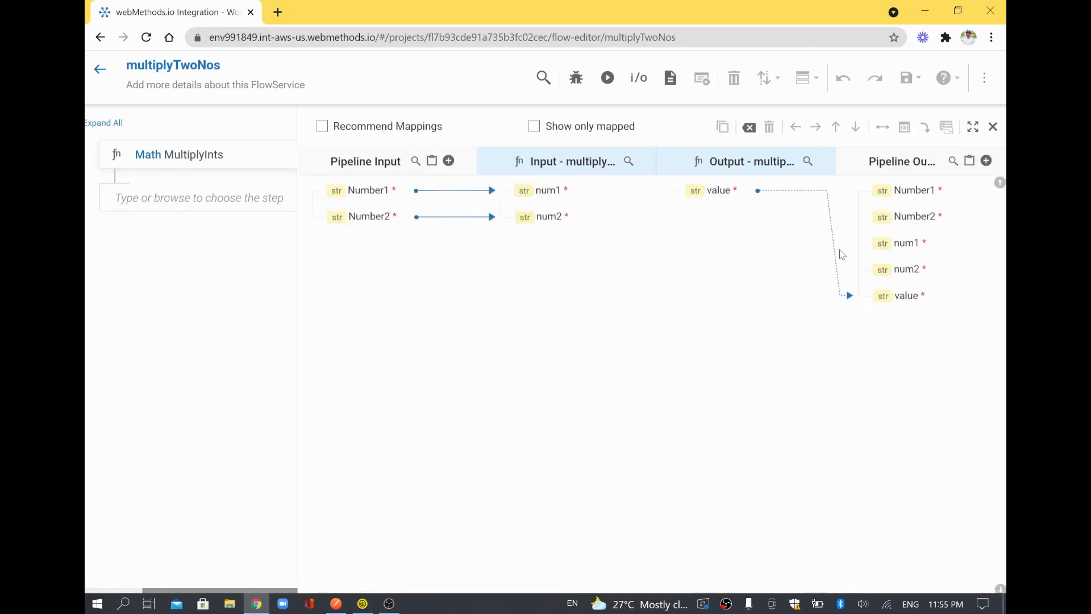
Select the value output, then search Pipeline Output for 'res' and close the search.
left_click(711, 192)
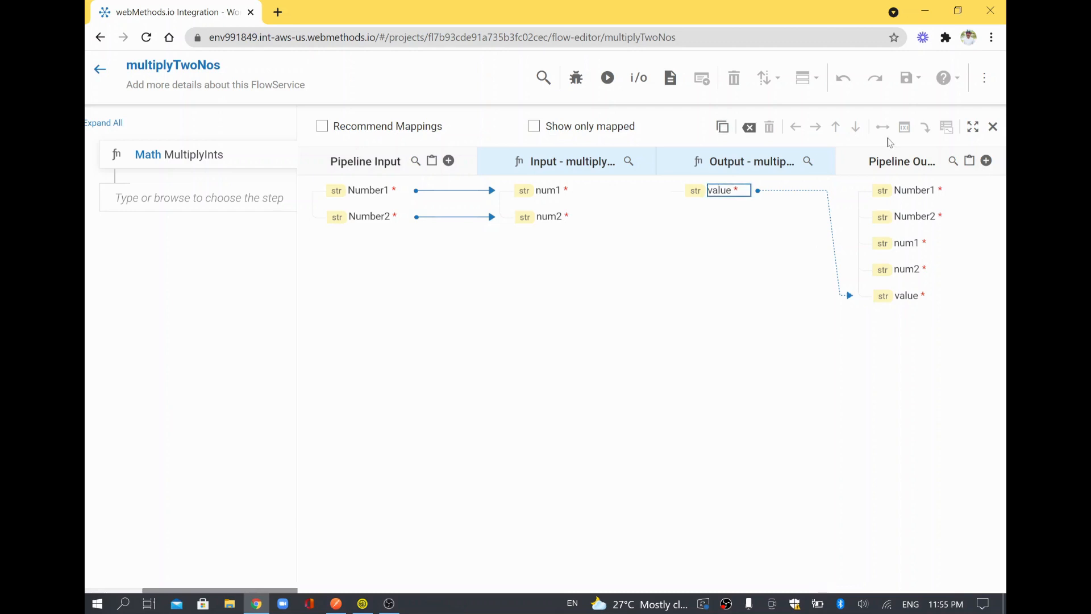
left_click(970, 162)
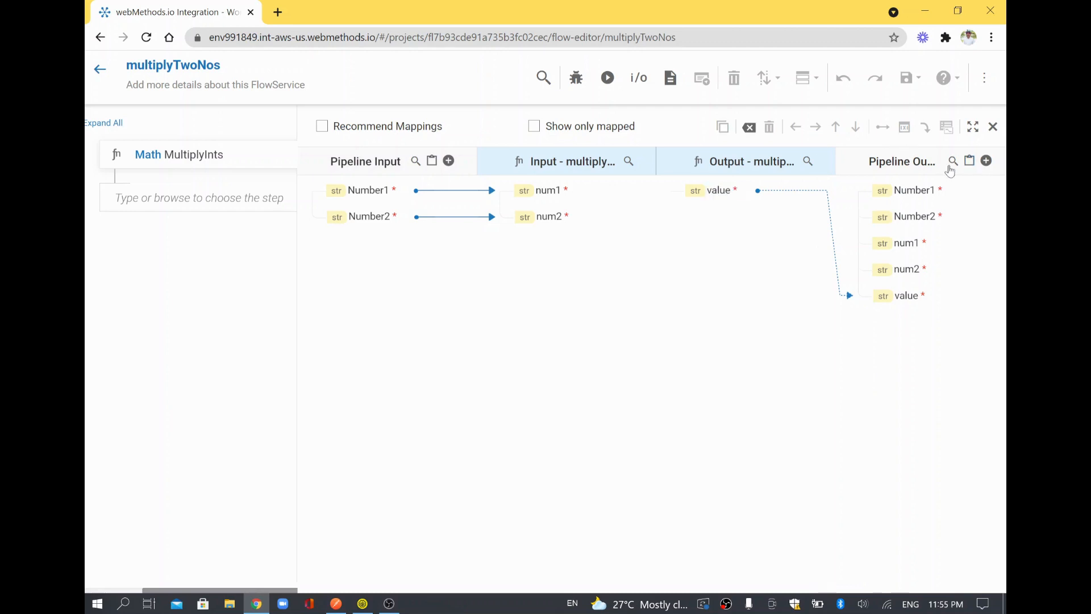
left_click(949, 167)
type("res")
key("BackSpace")
key("BackSpace")
key("BackSpace")
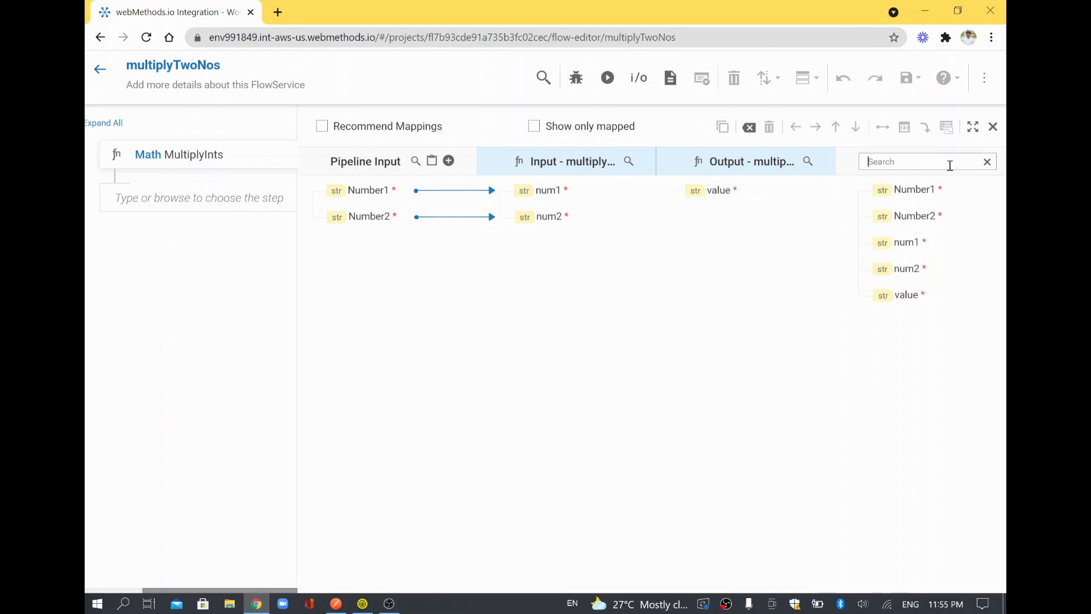
left_click(987, 161)
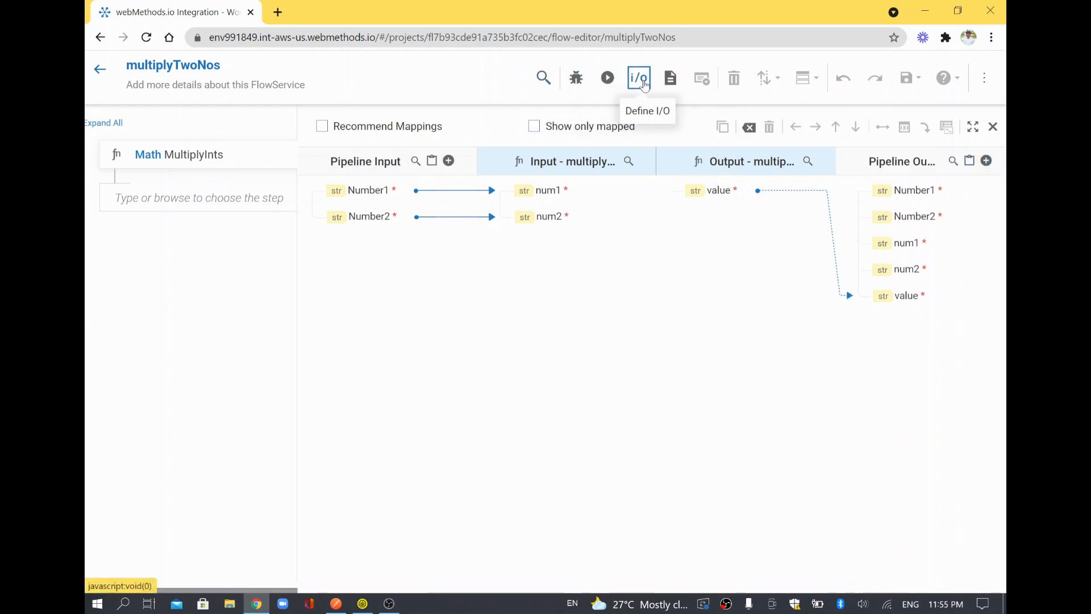
Review the Result output field, then toggle 'Show only mapped' in the MultiplyInts mapping.
left_click(644, 84)
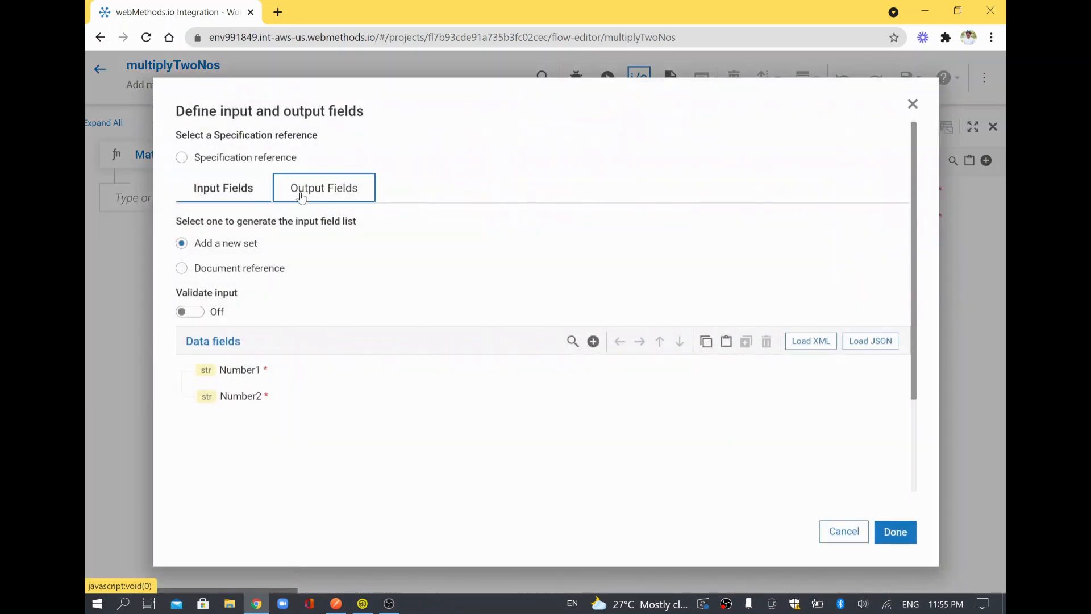
left_click(301, 196)
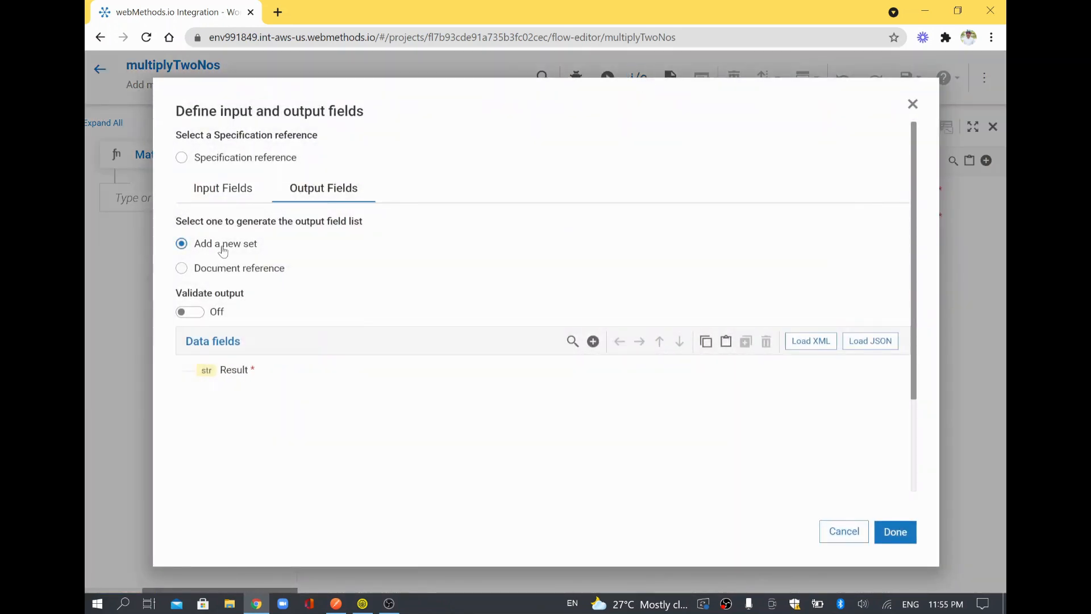
left_click(230, 371)
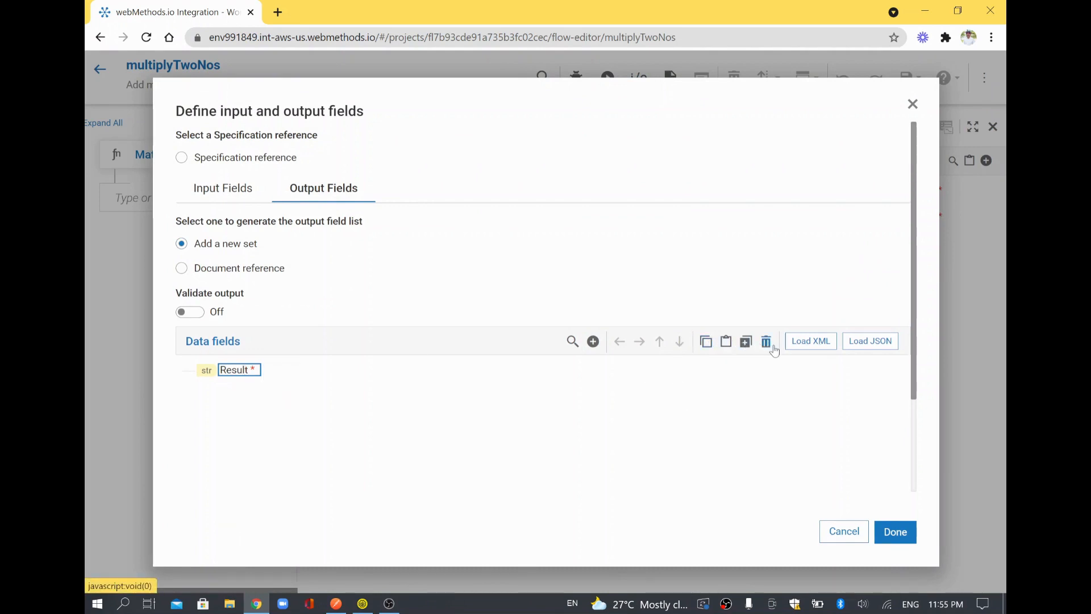
left_click(896, 532)
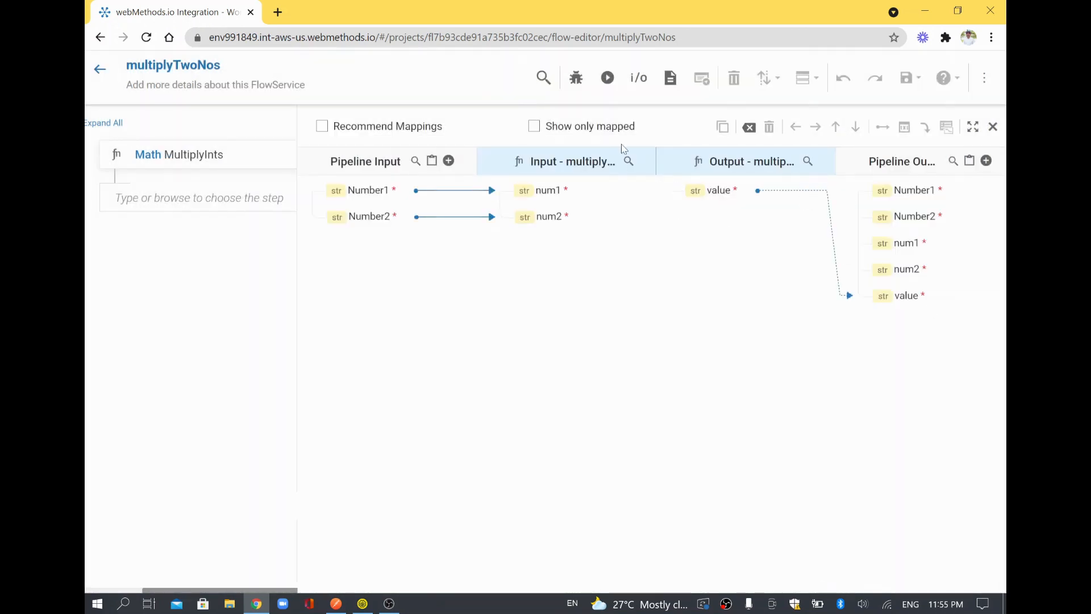
left_click(595, 126)
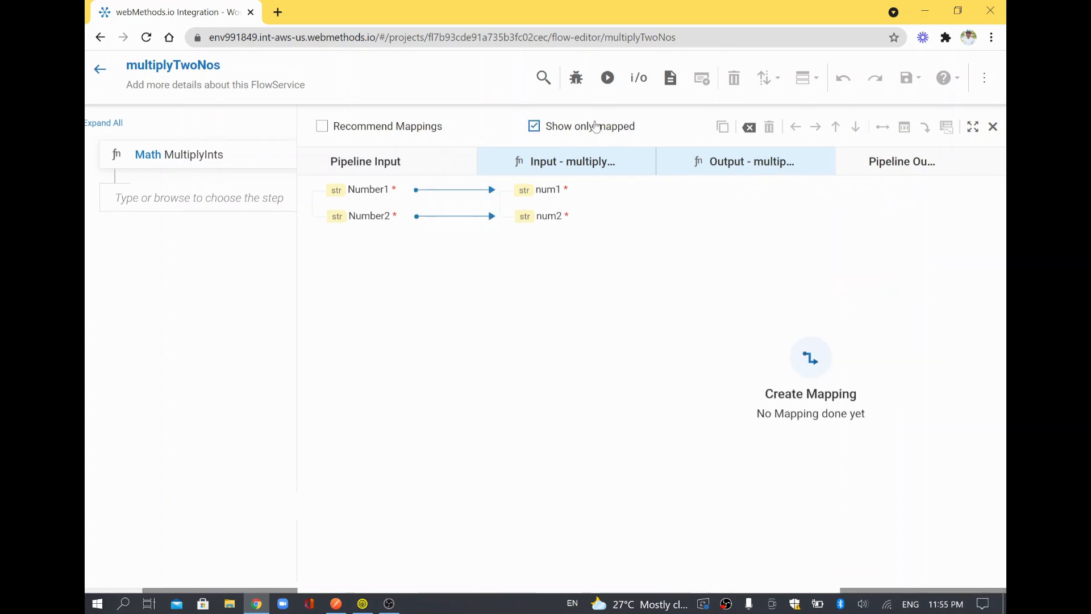
left_click(595, 126)
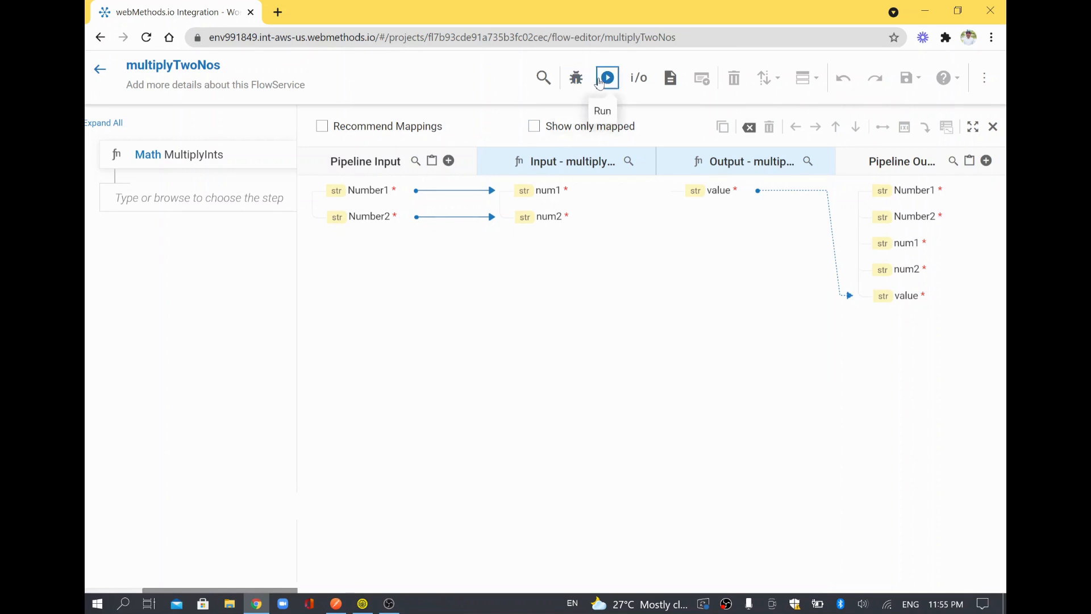
Run multiplyTwoNos with Number1 11 and Number2 2 and verify the result value 22.
left_click(601, 81)
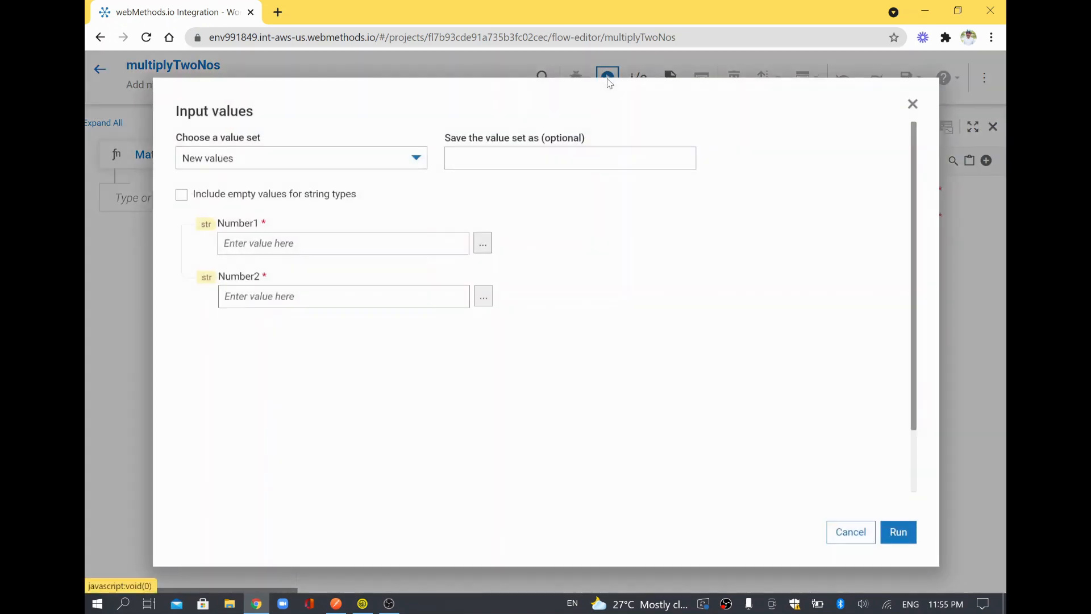
left_click(353, 244)
type("11")
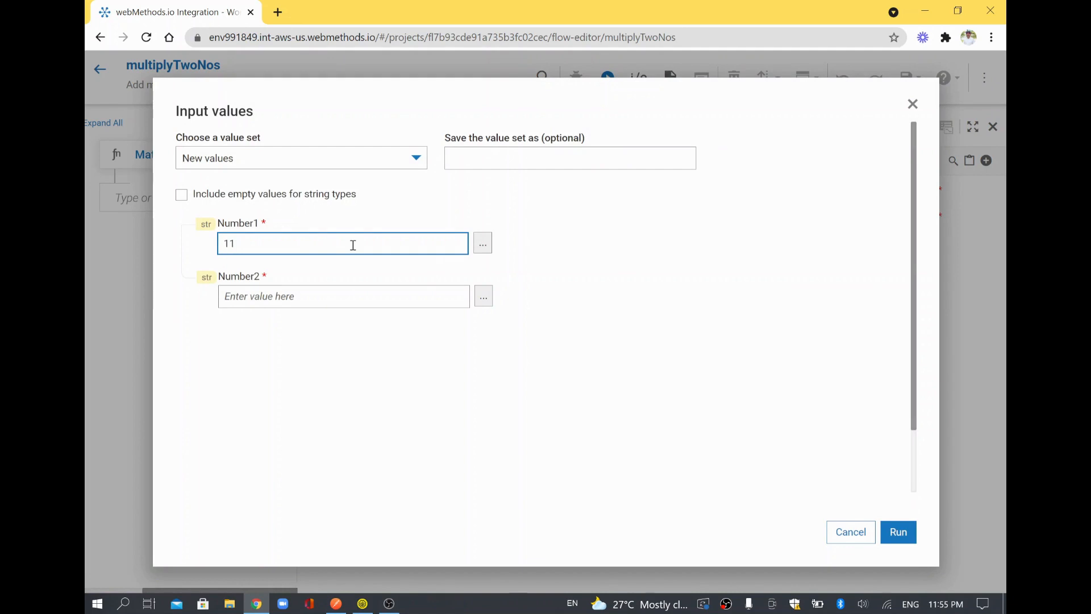
key("Tab")
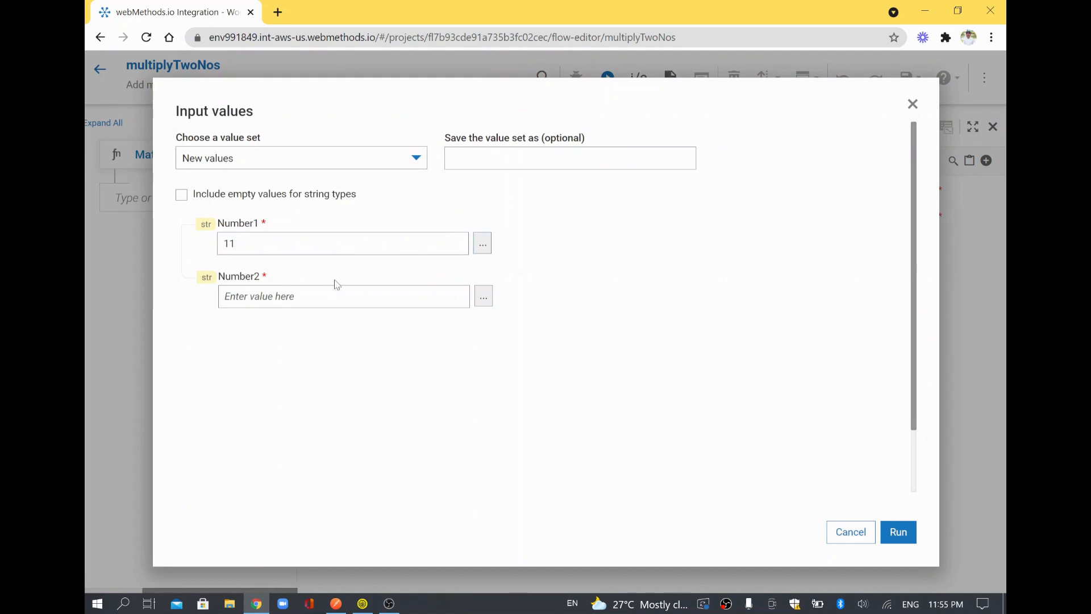
left_click(243, 241)
left_click(266, 296)
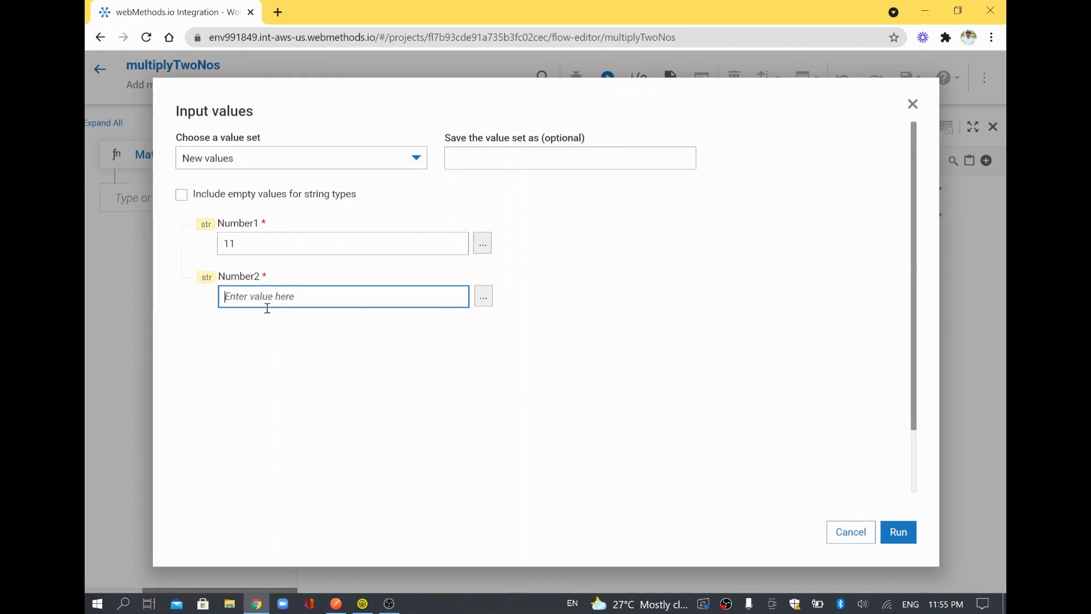
type("2")
scroll(849, 438, "down", 2)
left_click(908, 542)
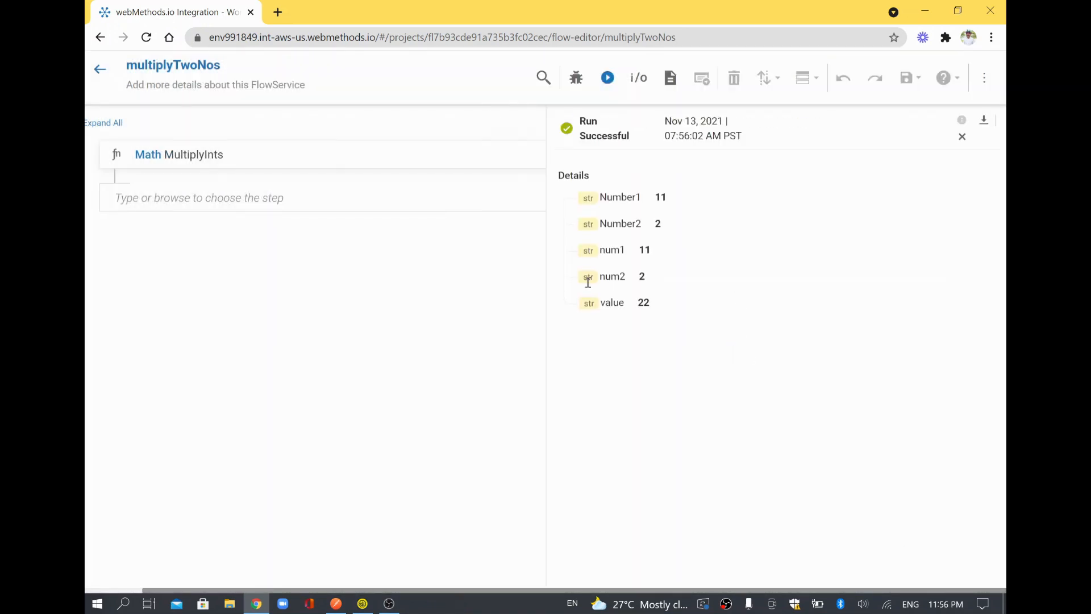
left_click_drag(606, 300, 653, 317)
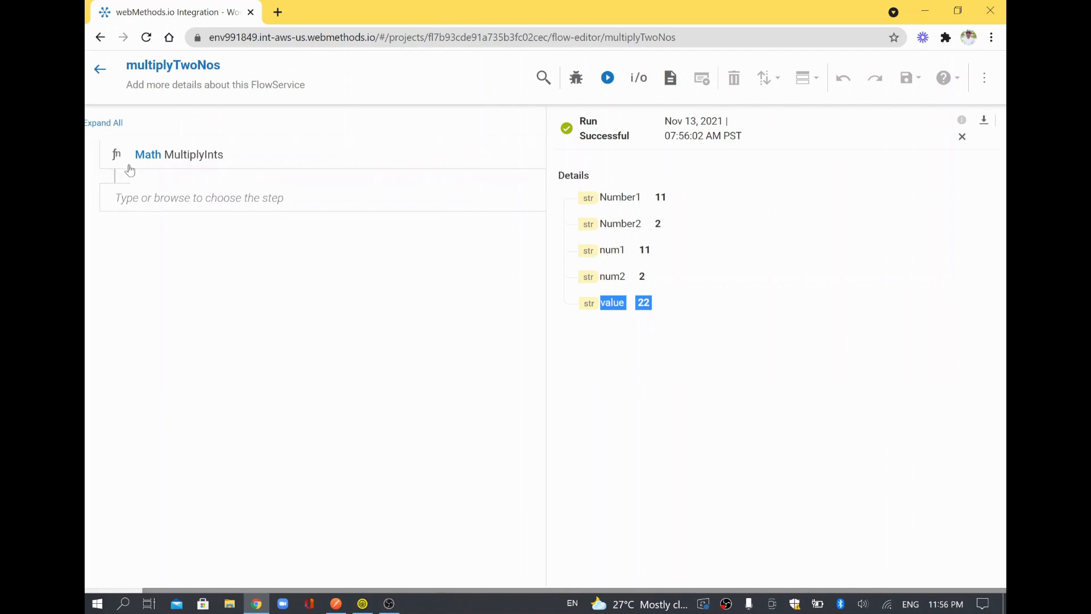
left_click(962, 138)
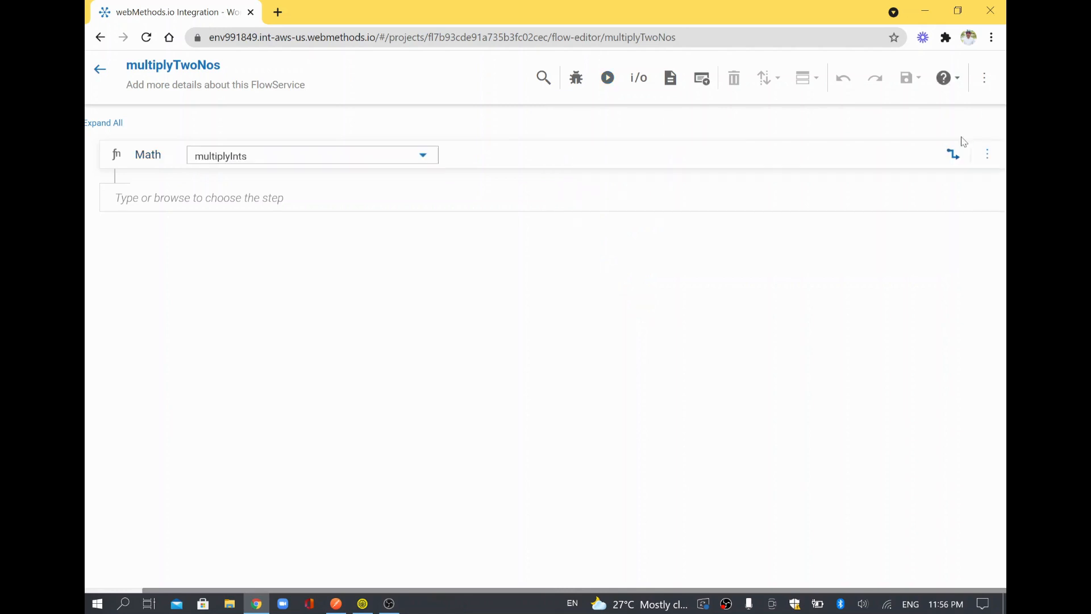
Delete the Result field from multiplyTwoNos's output definitions and confirm the change.
left_click(954, 156)
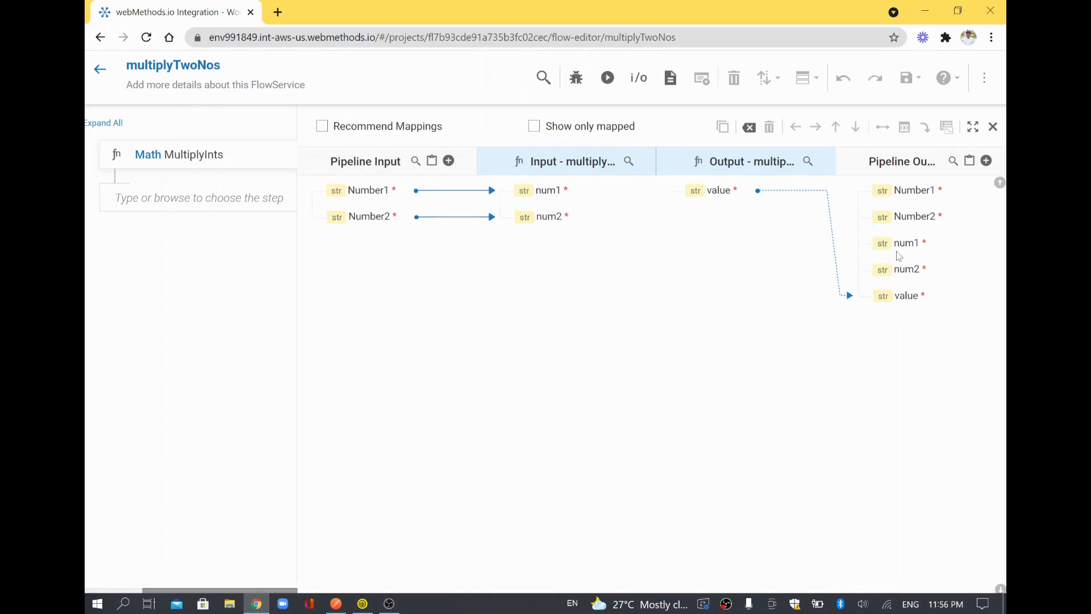
left_click(639, 77)
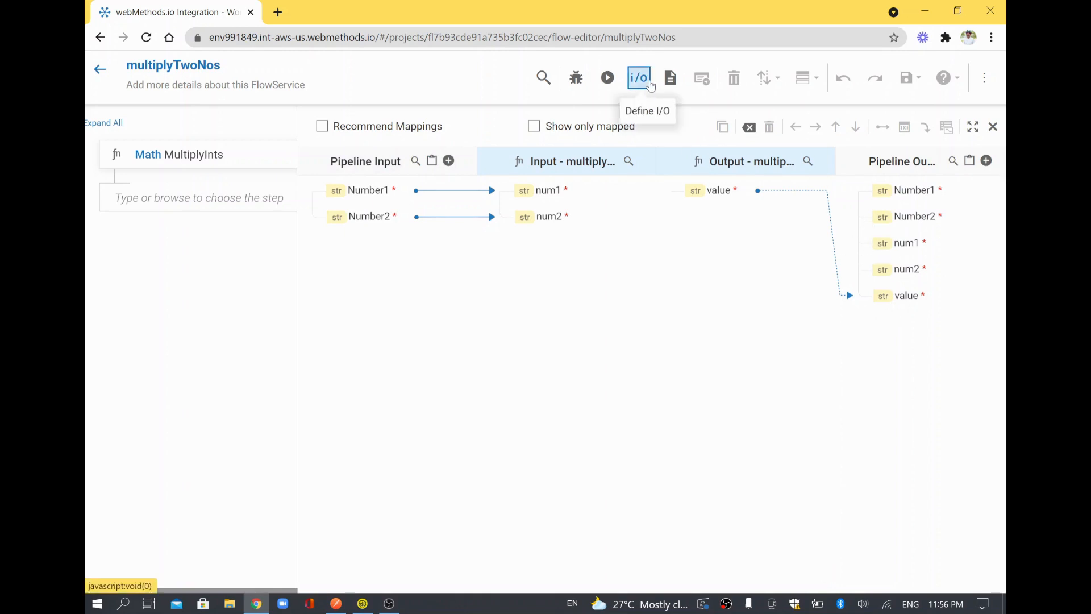
double_click(236, 370)
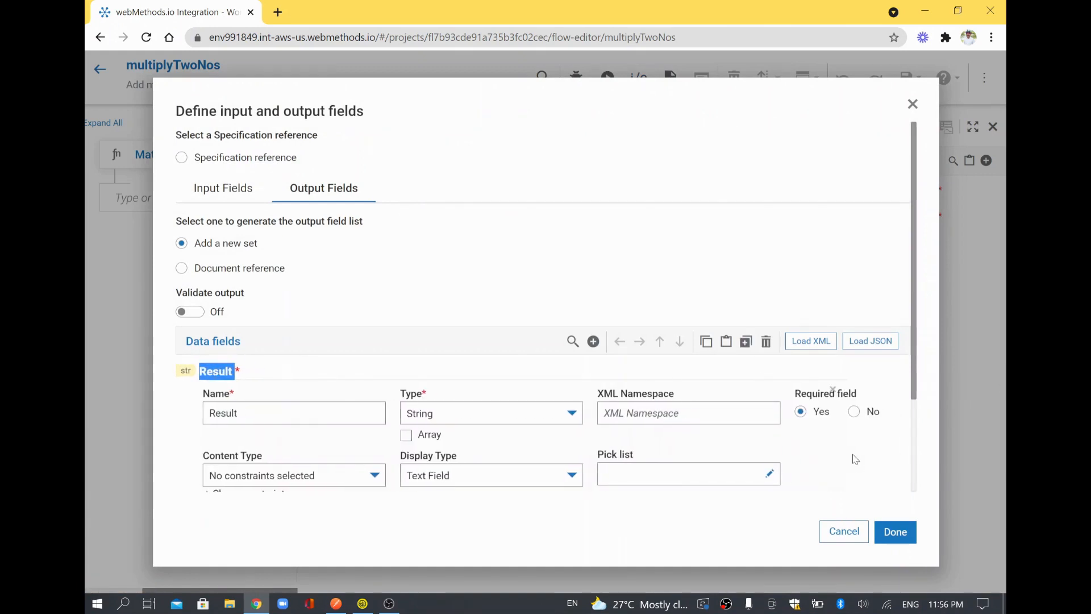
left_click(313, 418)
scroll(776, 419, "down", 2)
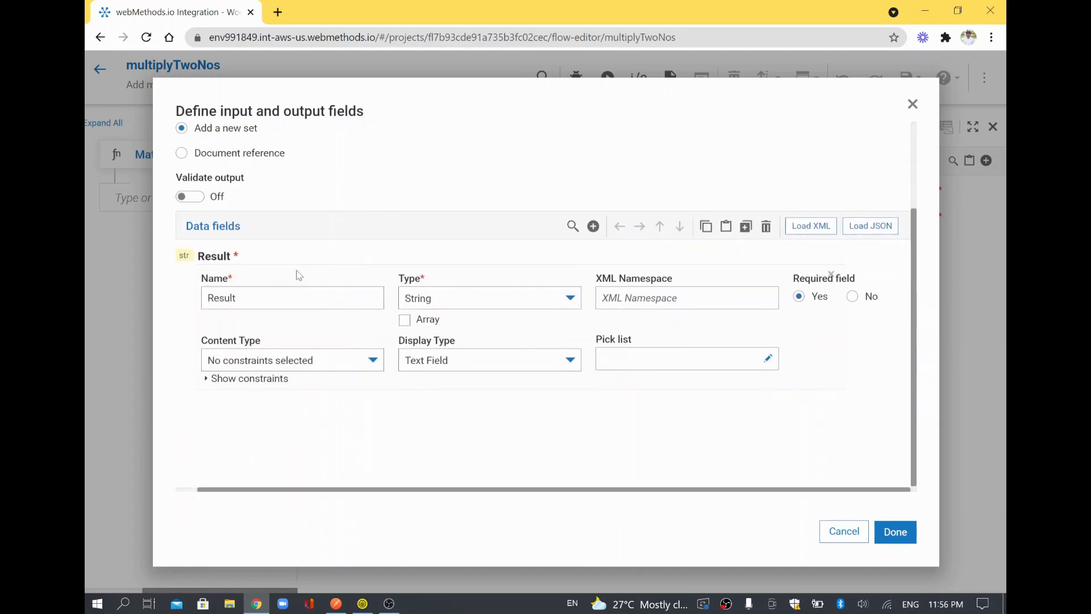
double_click(281, 287)
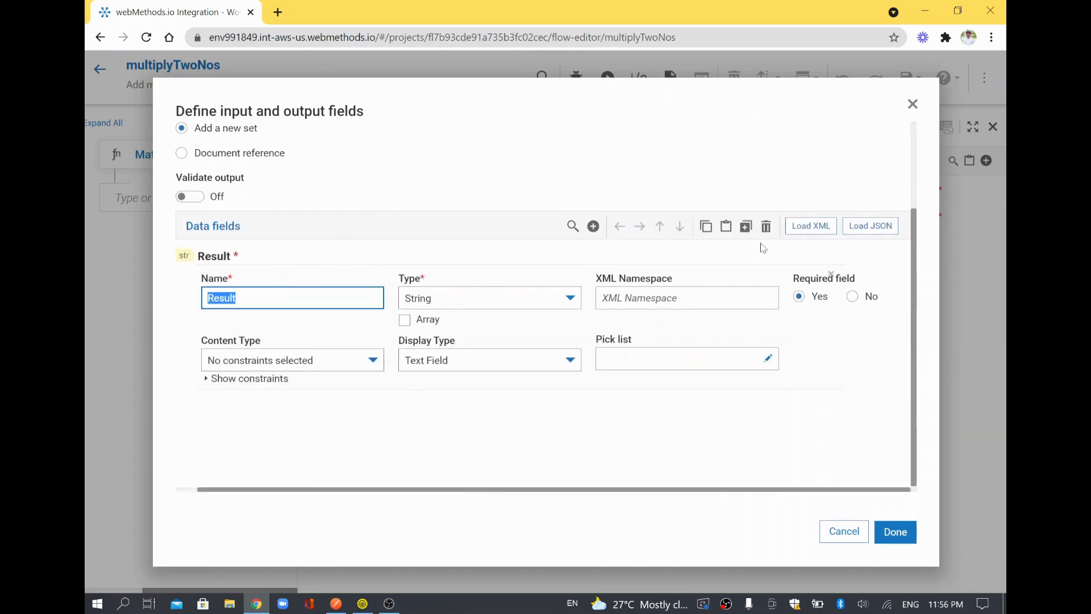
left_click(766, 226)
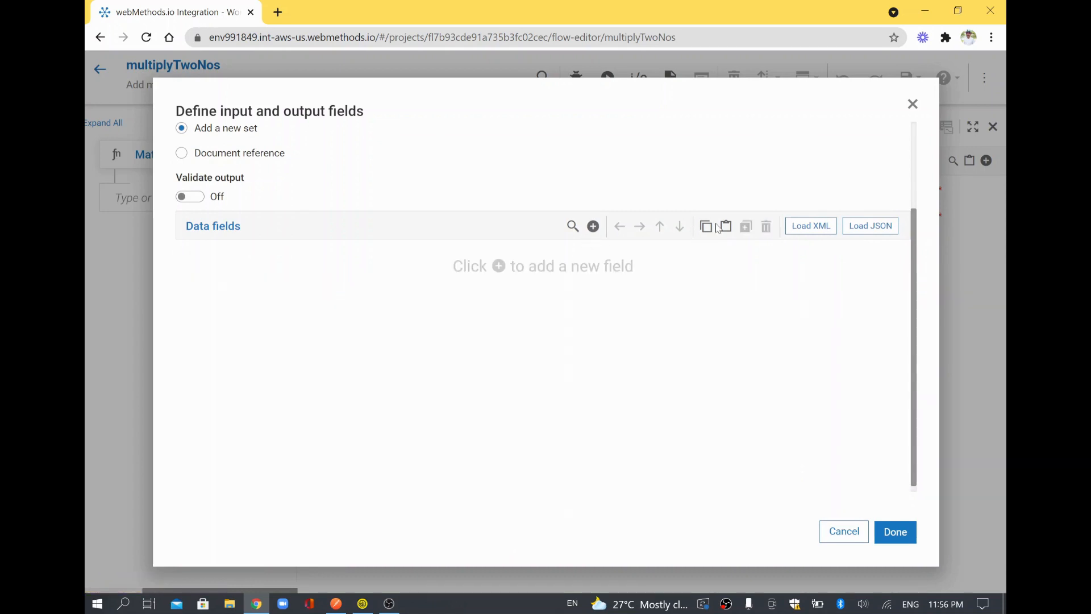
left_click(896, 533)
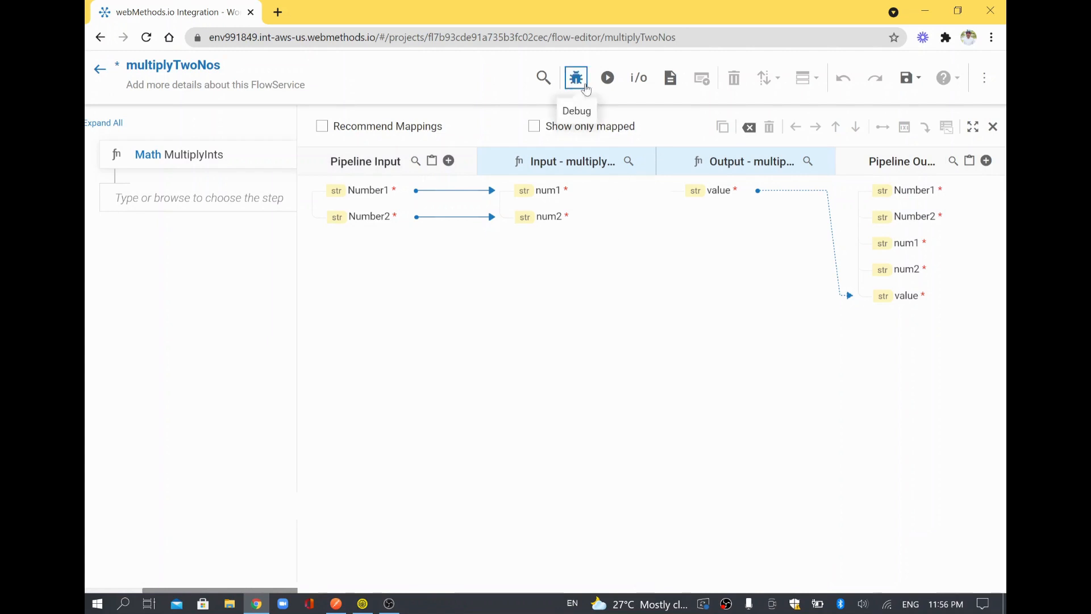
Add an output field named Result in the Define I/O dialog.
left_click(635, 85)
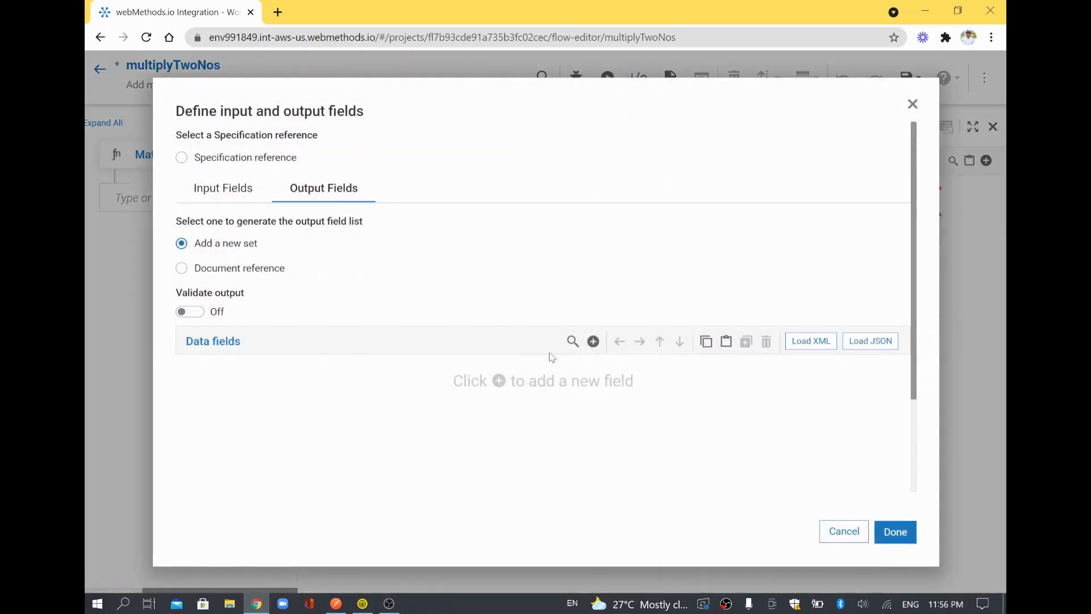
left_click(592, 342)
type("Result")
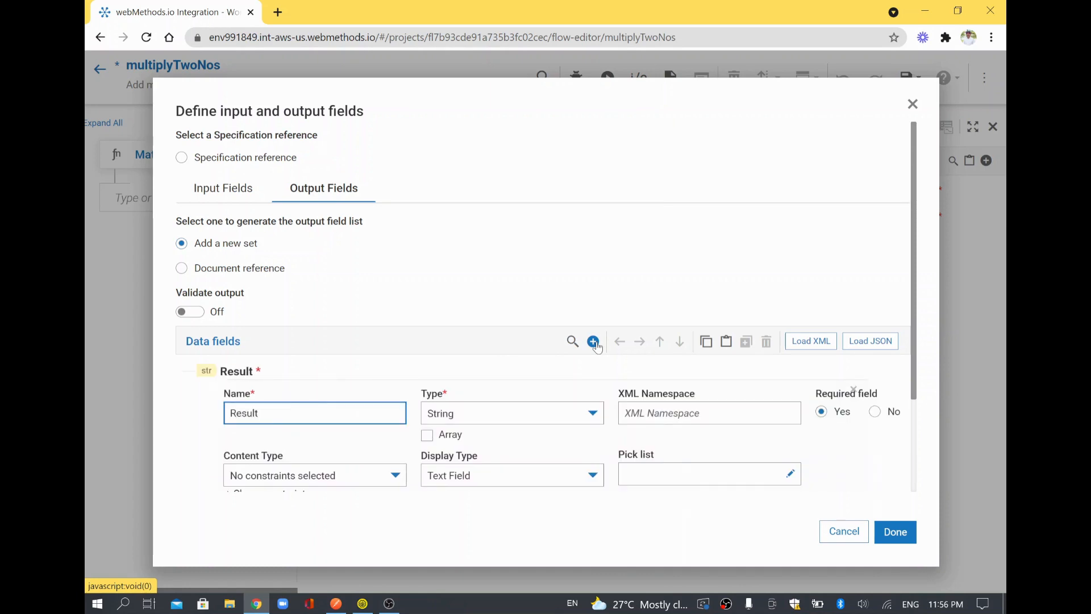
left_click(895, 532)
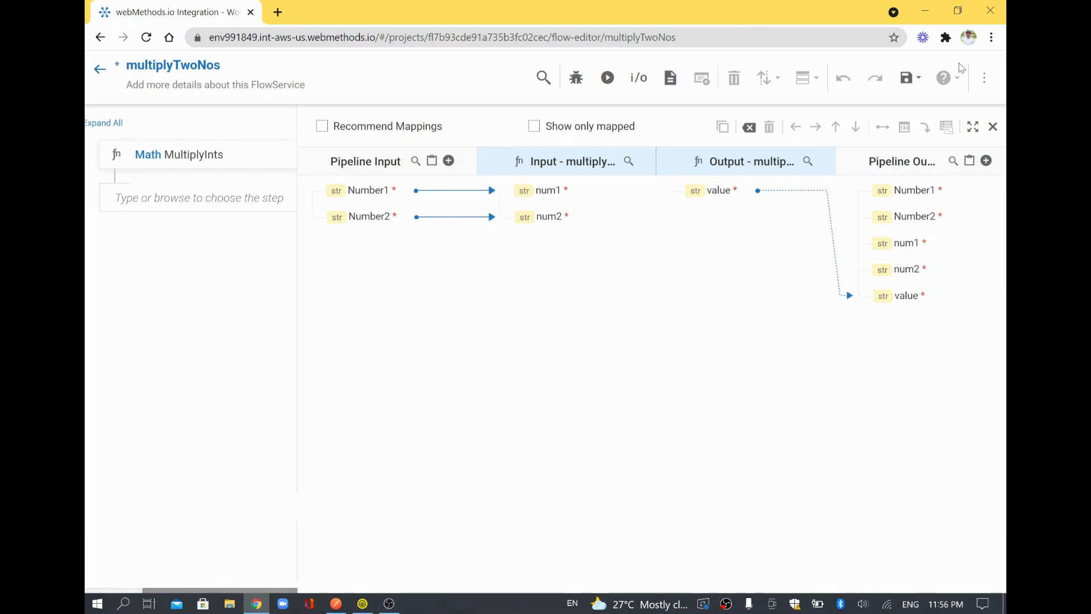
Save multiplyTwoNos, dismiss the success toast, and close the pipeline mapping view.
left_click(906, 77)
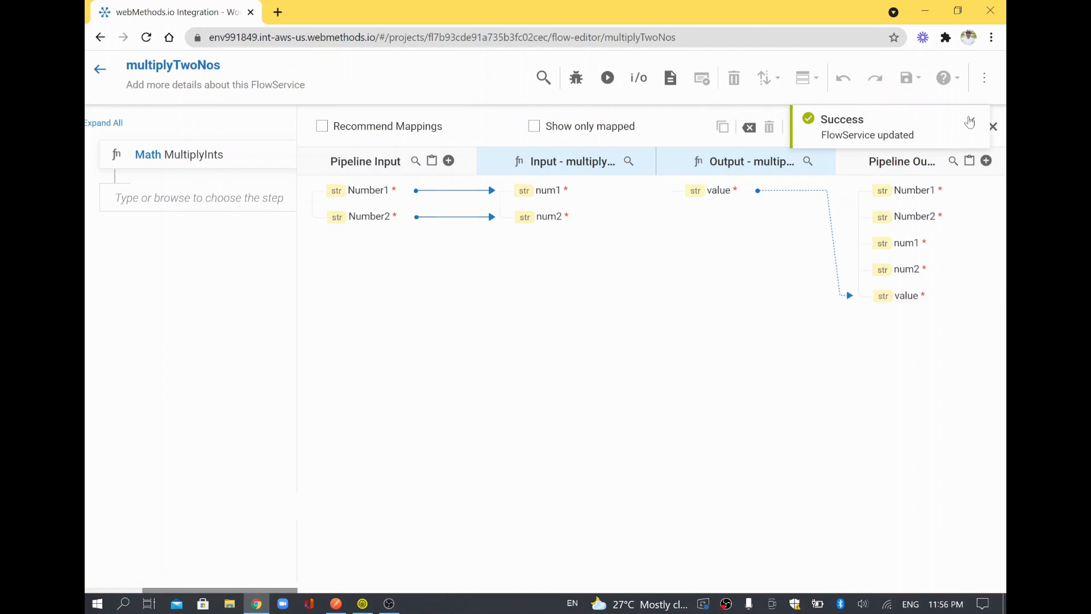
left_click(969, 122)
left_click(993, 127)
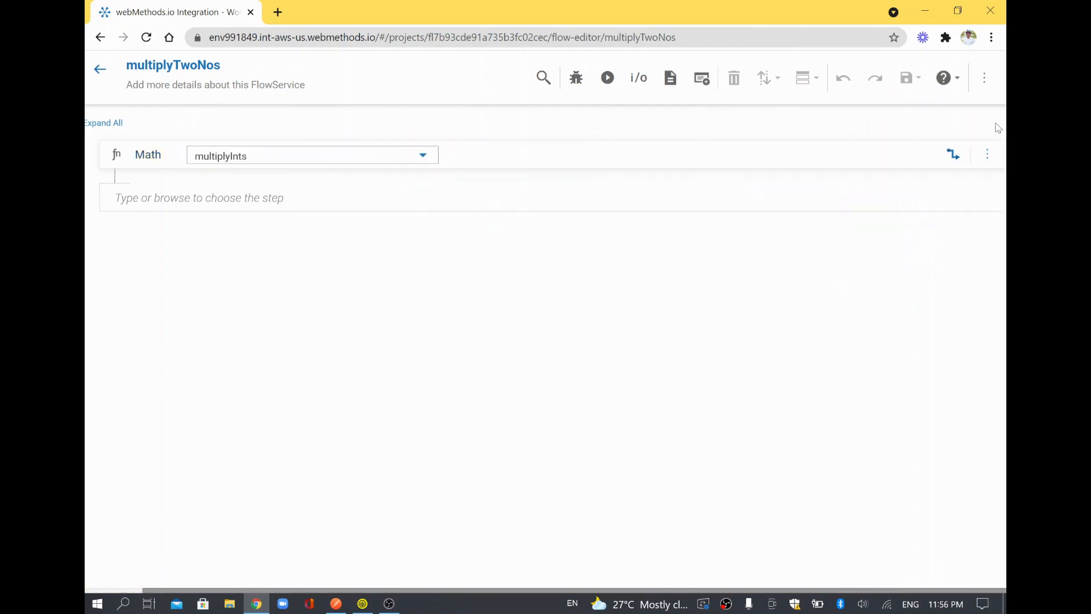
left_click(956, 157)
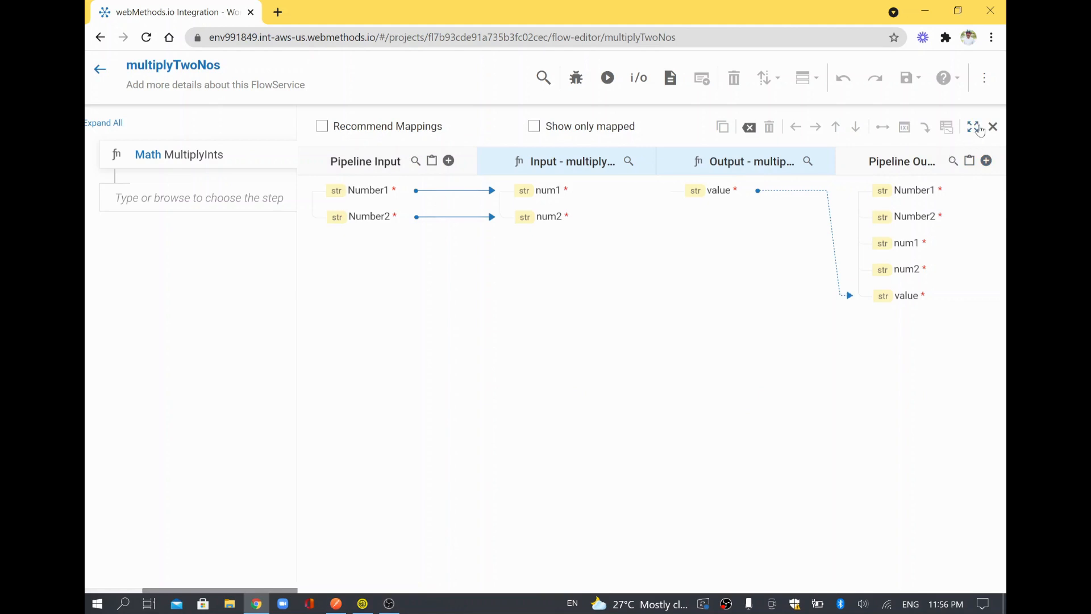
left_click(993, 126)
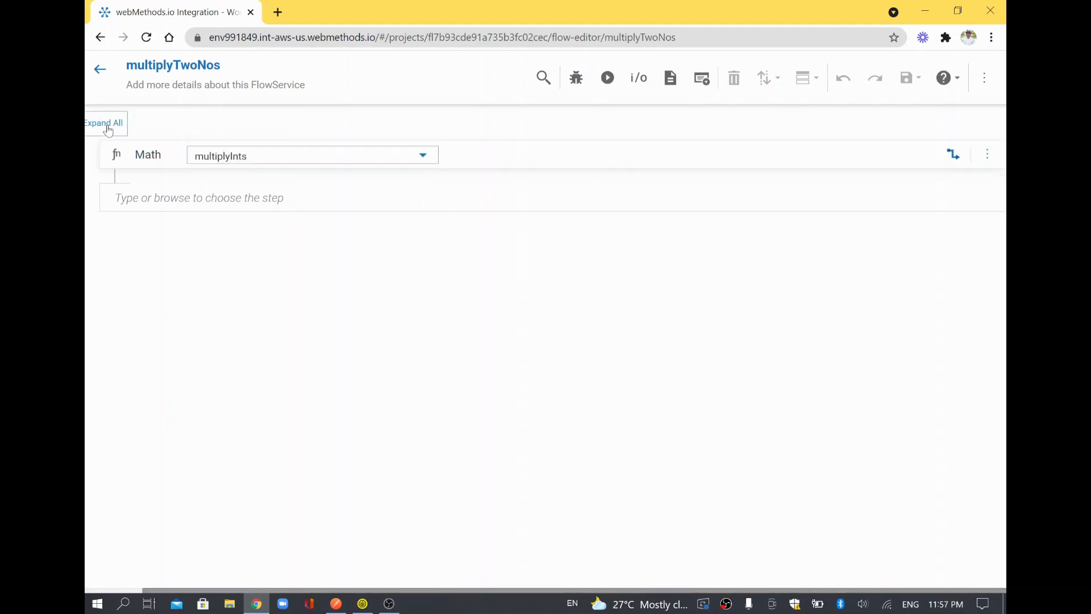
Reopen multiplyTwoNos to check the MultiplyInts mapping, then return to the FlowServices list.
left_click(100, 69)
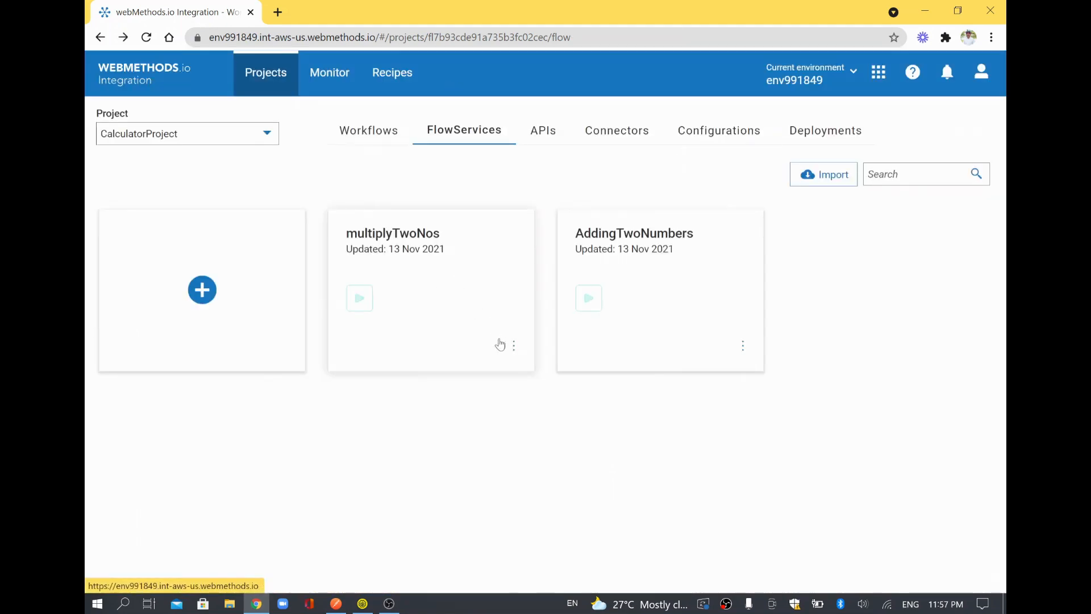
left_click(518, 360)
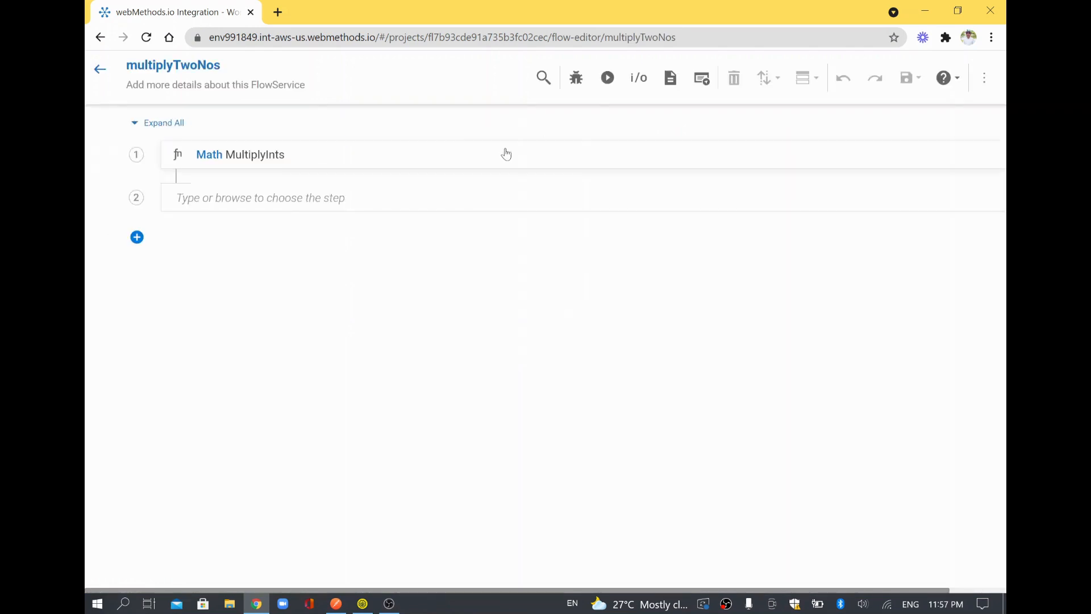
left_click(505, 154)
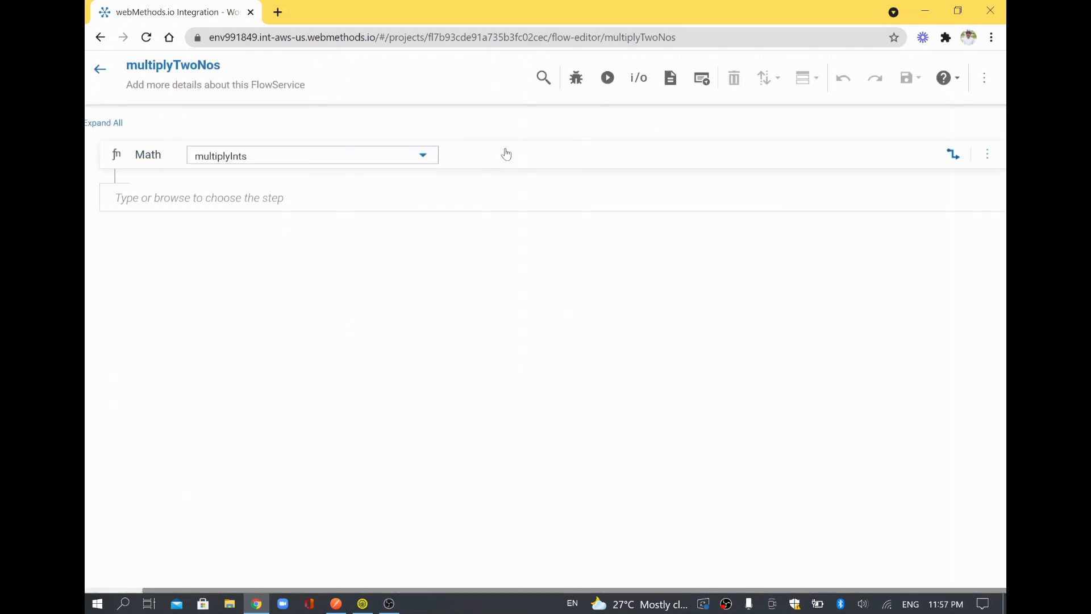
left_click(954, 154)
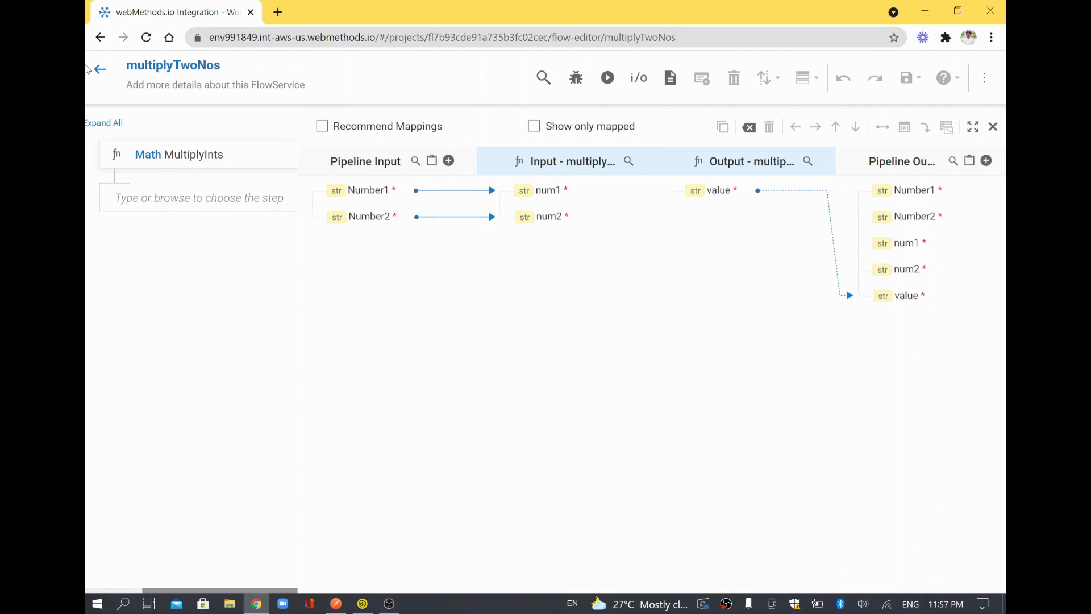
left_click(101, 73)
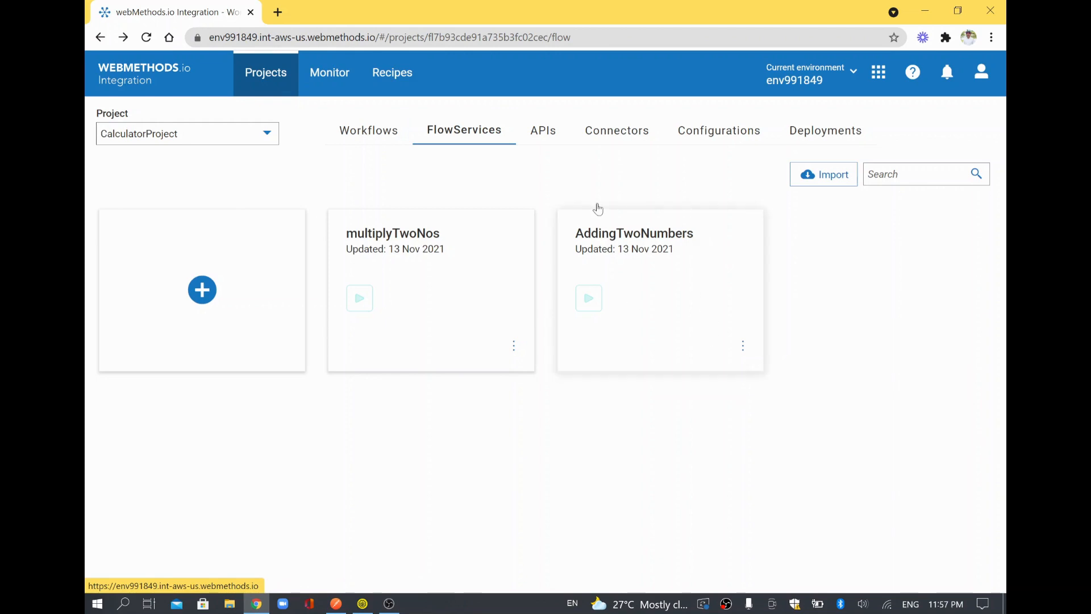
Create a from-scratch REST API in CalculatorProject named 'calculator', version v1, and save it.
left_click(554, 137)
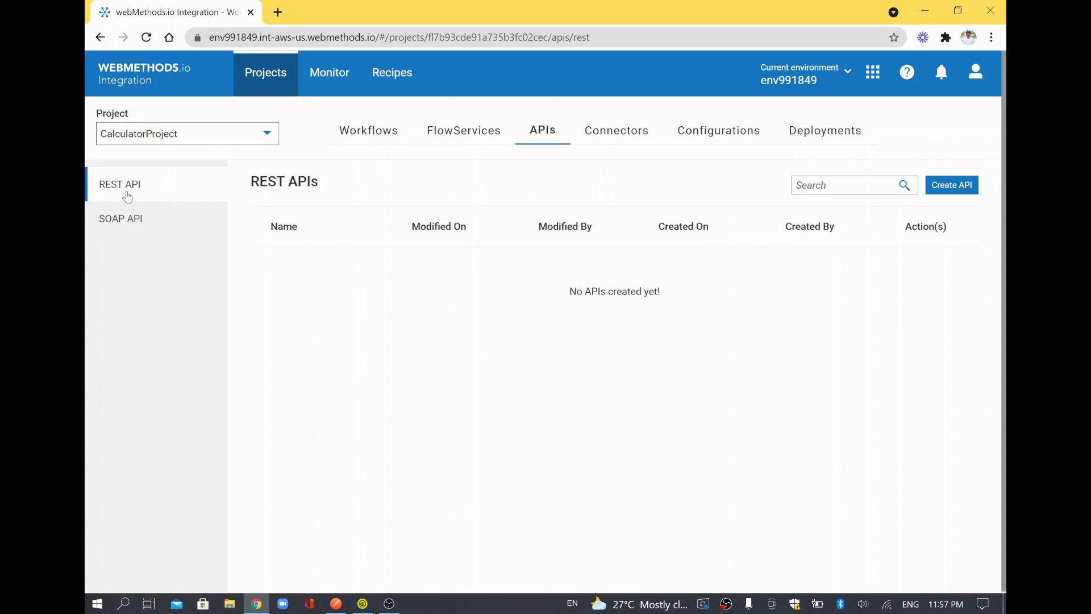
left_click(956, 189)
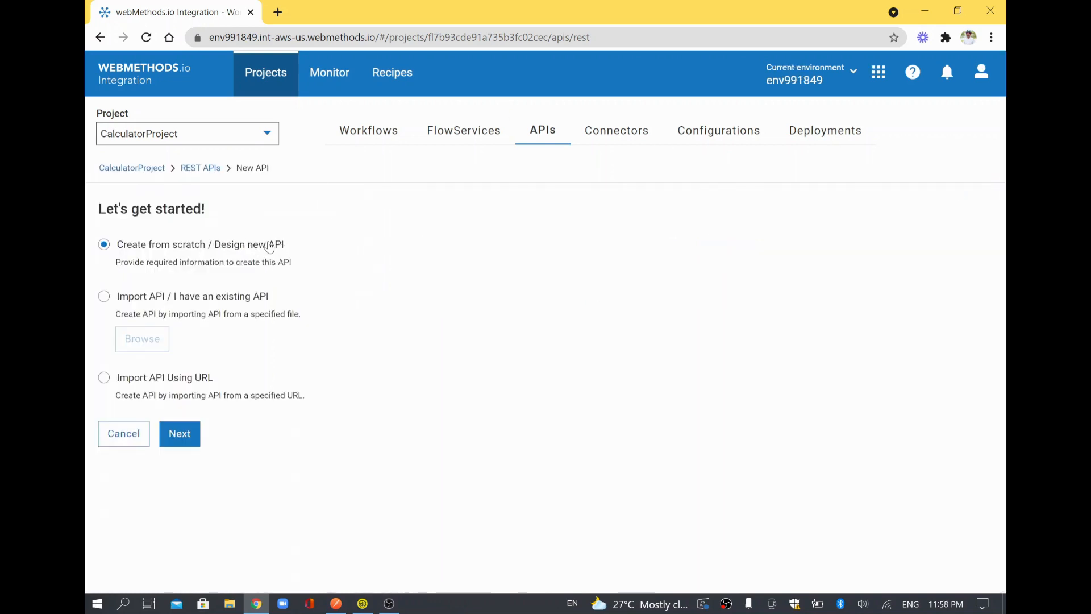
left_click(179, 441)
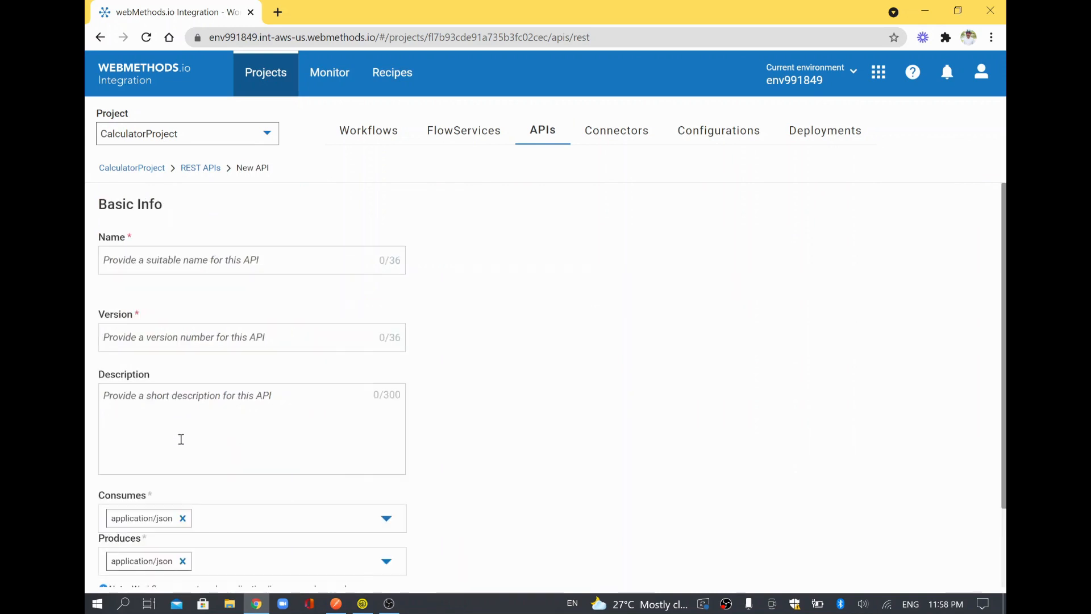
left_click(235, 256)
type("cal")
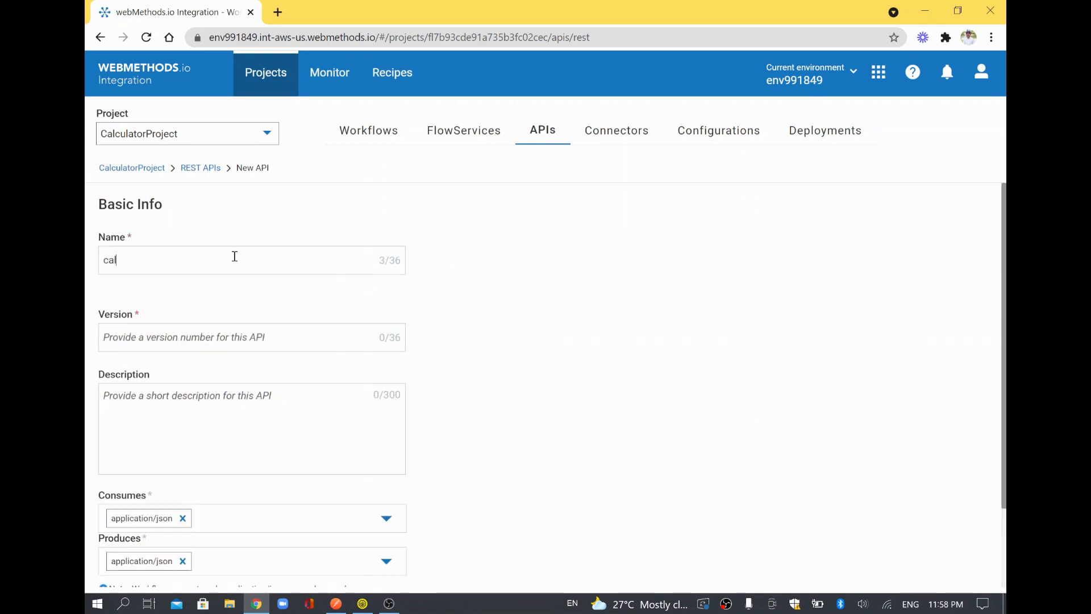
type("cul")
type("c")
type("ator")
type("WS")
key("BackSpace")
left_click(342, 344)
type("v1")
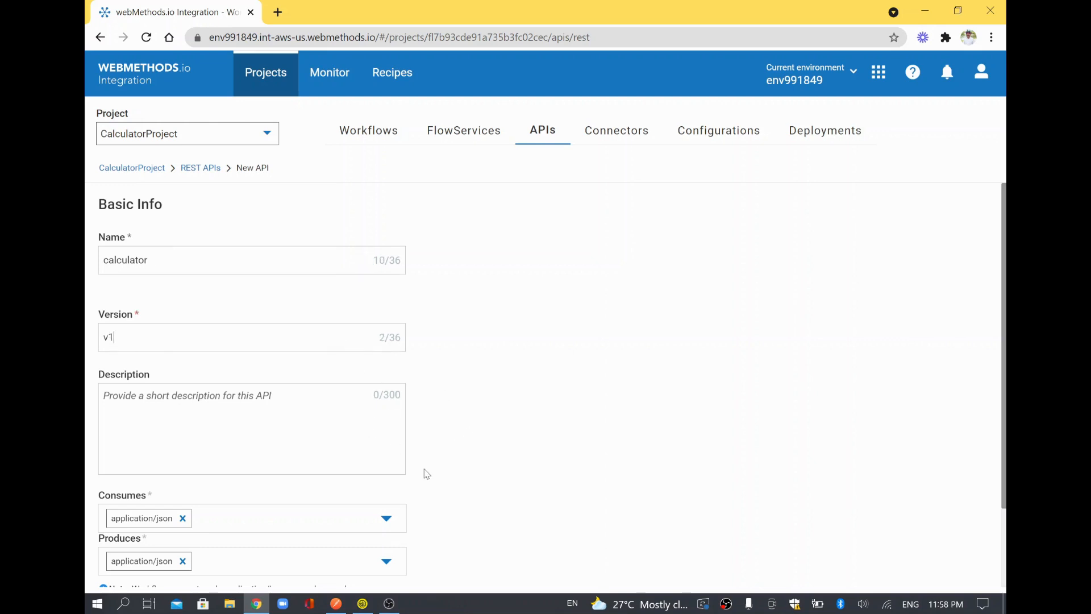
scroll(358, 463, "down", 3)
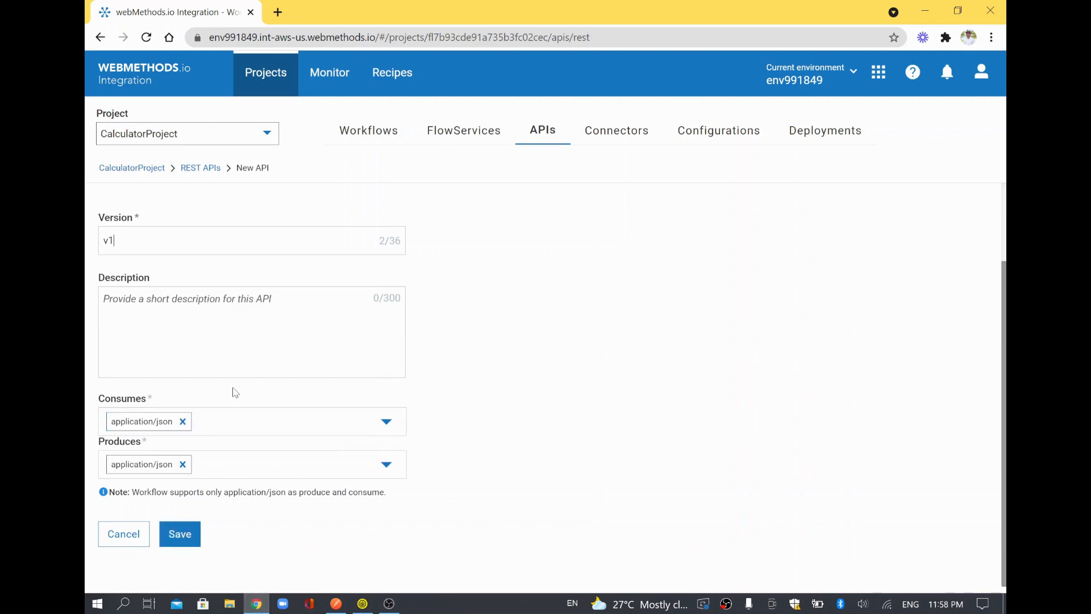
left_click(180, 533)
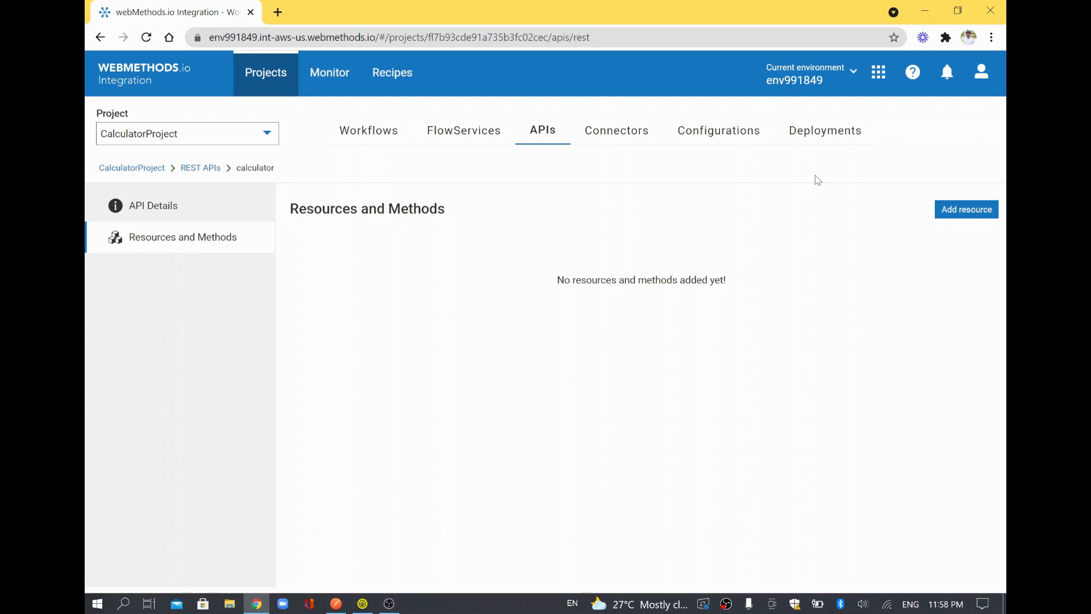
Add a /add resource accepting POST, linked to the AddingTwoNumbers flow service.
left_click(981, 209)
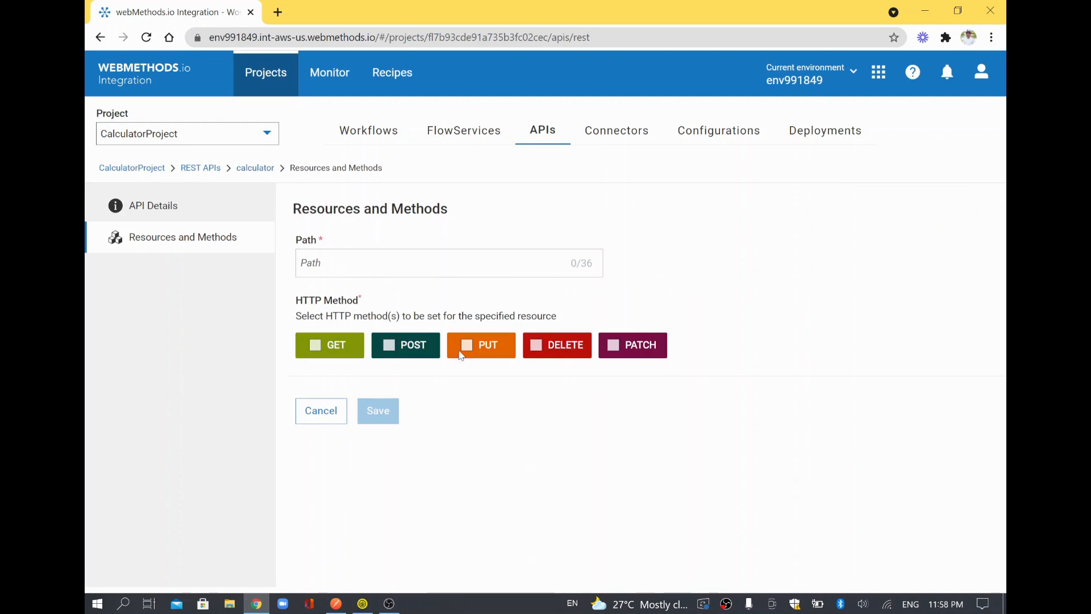
left_click(352, 267)
type("/add")
left_click(420, 350)
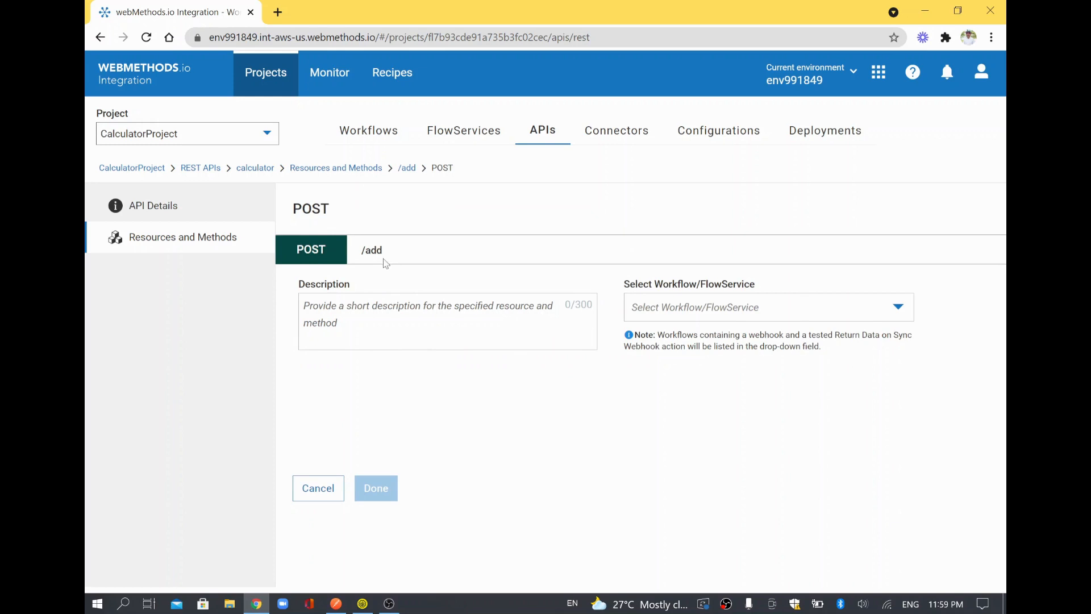
left_click(664, 311)
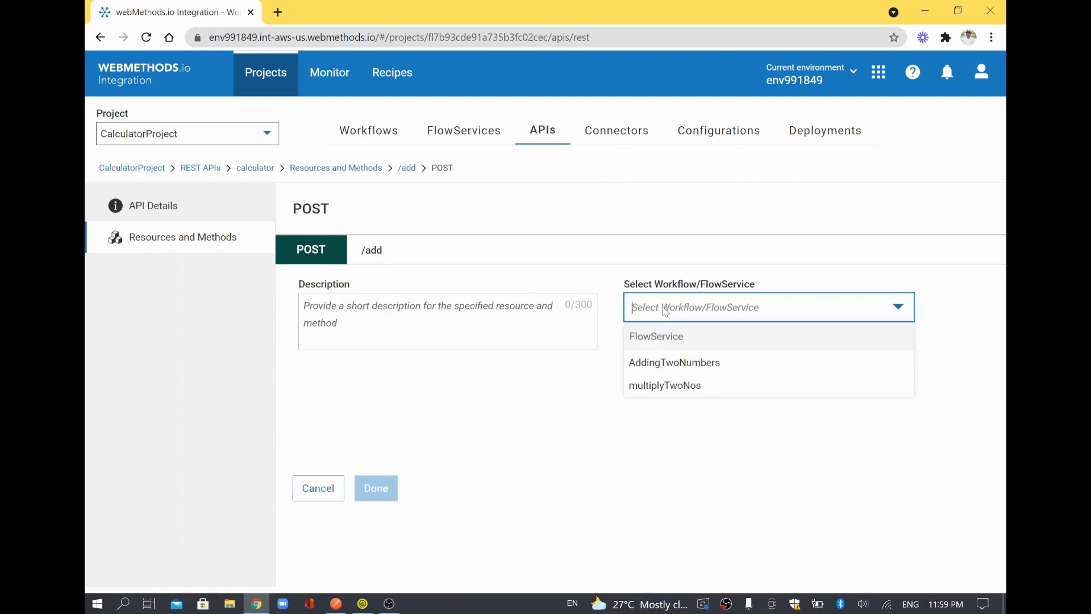
left_click(673, 363)
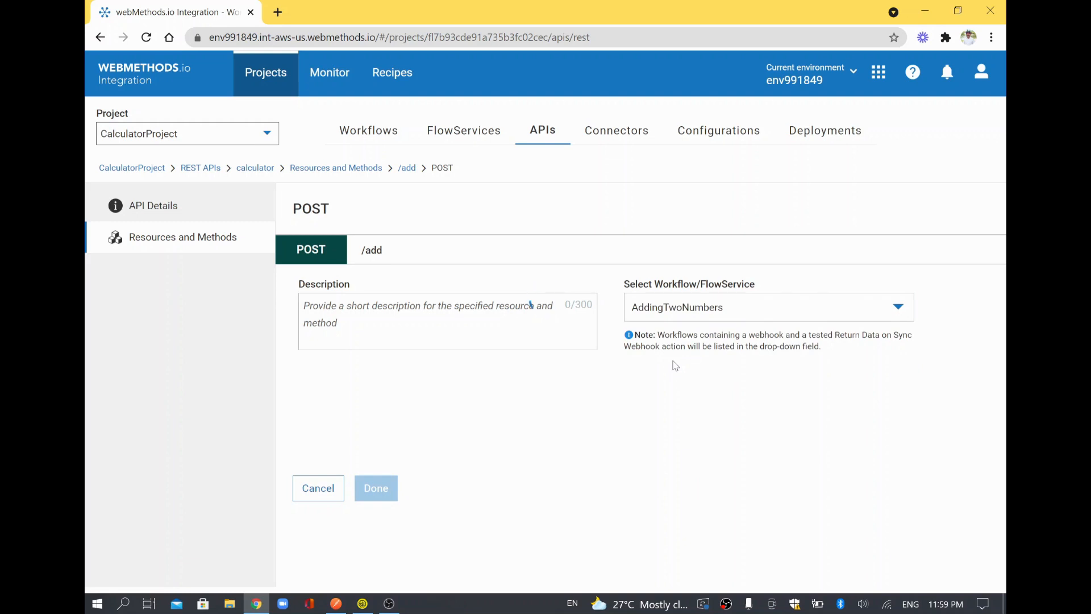
Keep FORMDATA as Number1's source, review the 200/401 responses, and confirm the POST /add method.
scroll(499, 375, "down", 2)
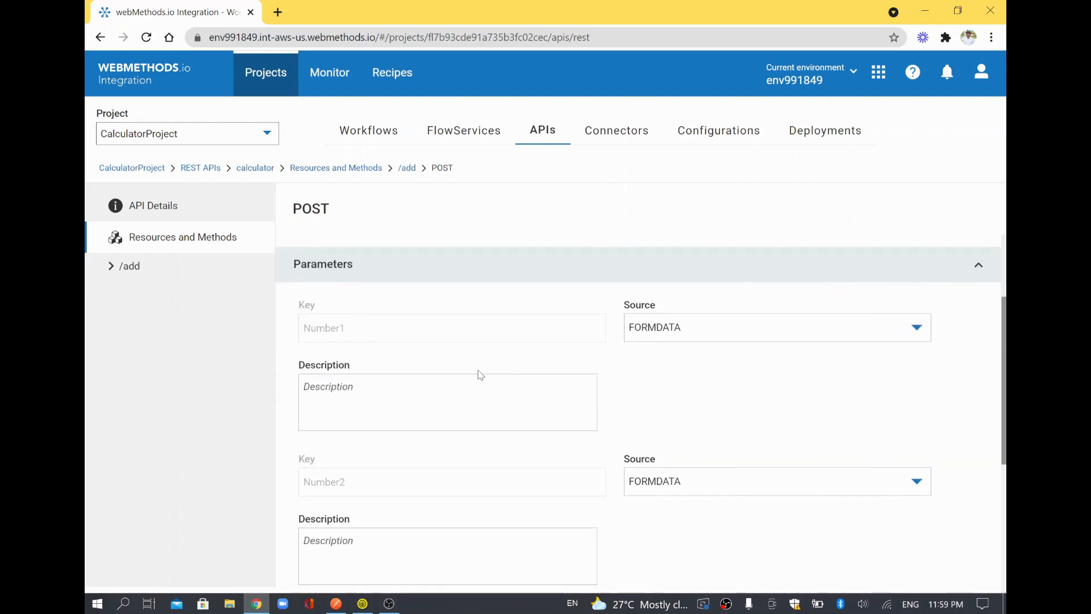
scroll(375, 333, "down", 2)
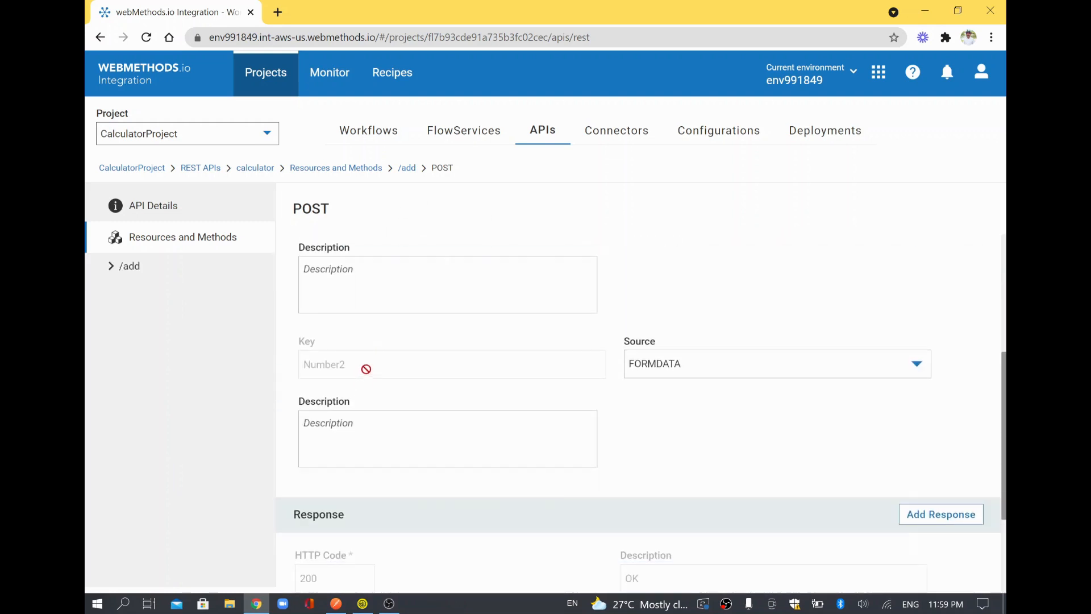
scroll(363, 321, "up", 2)
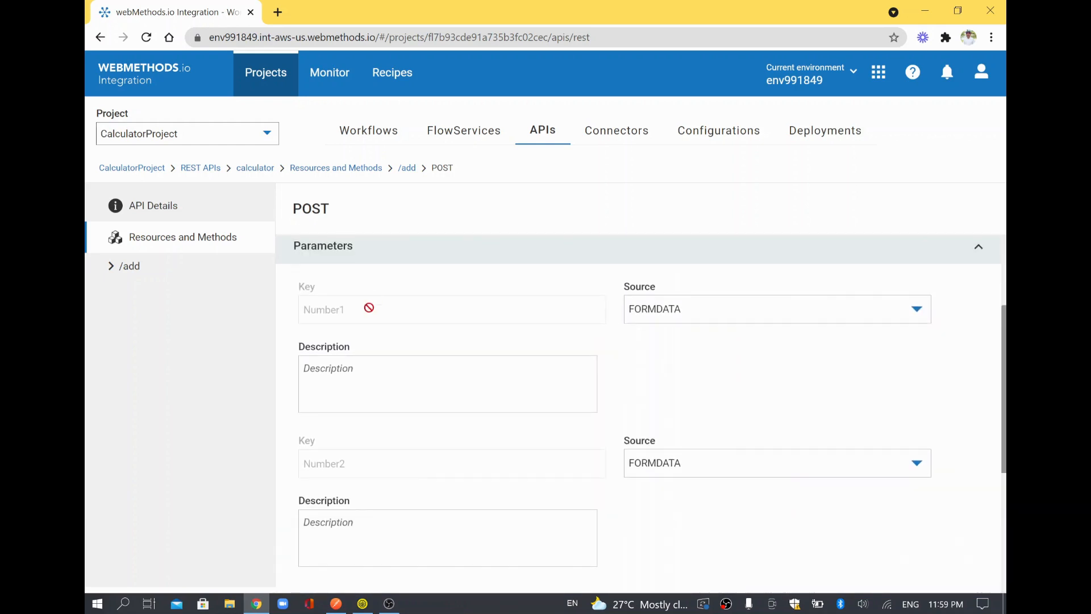
left_click(673, 306)
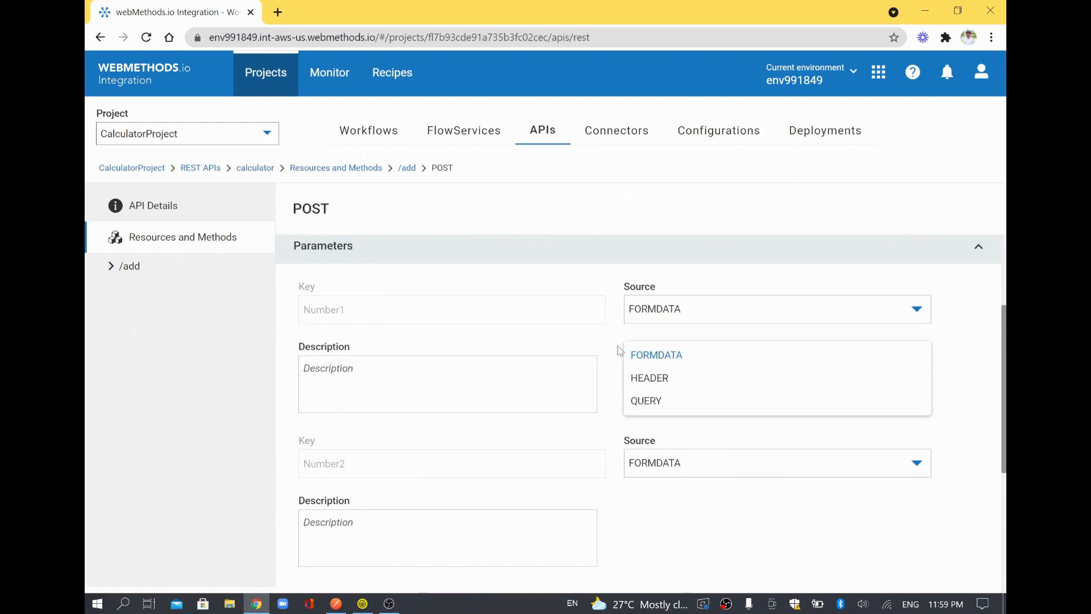
left_click(575, 325)
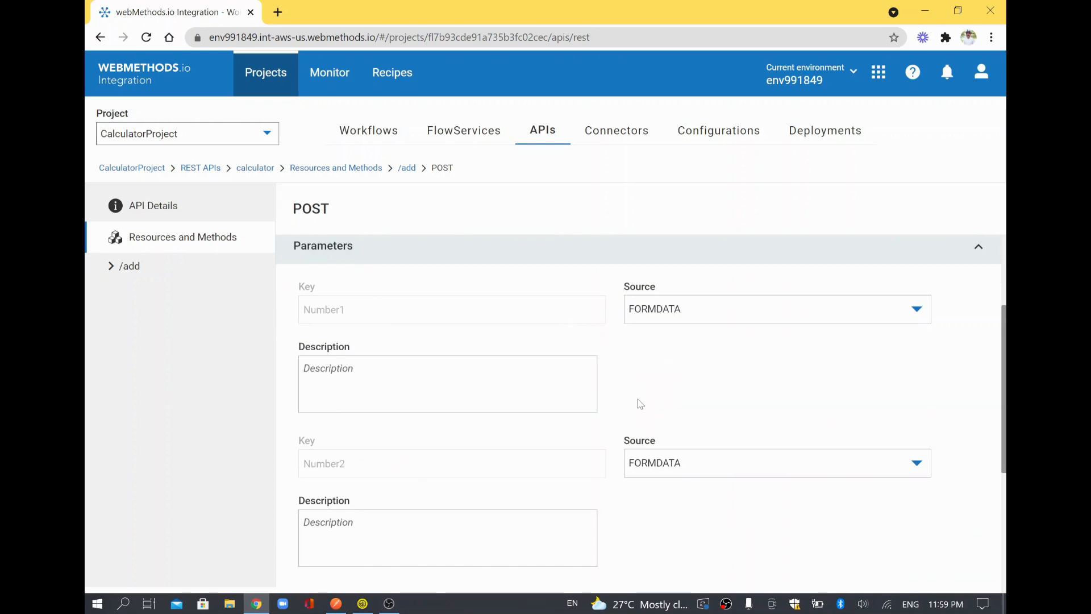
scroll(638, 402, "down", 5)
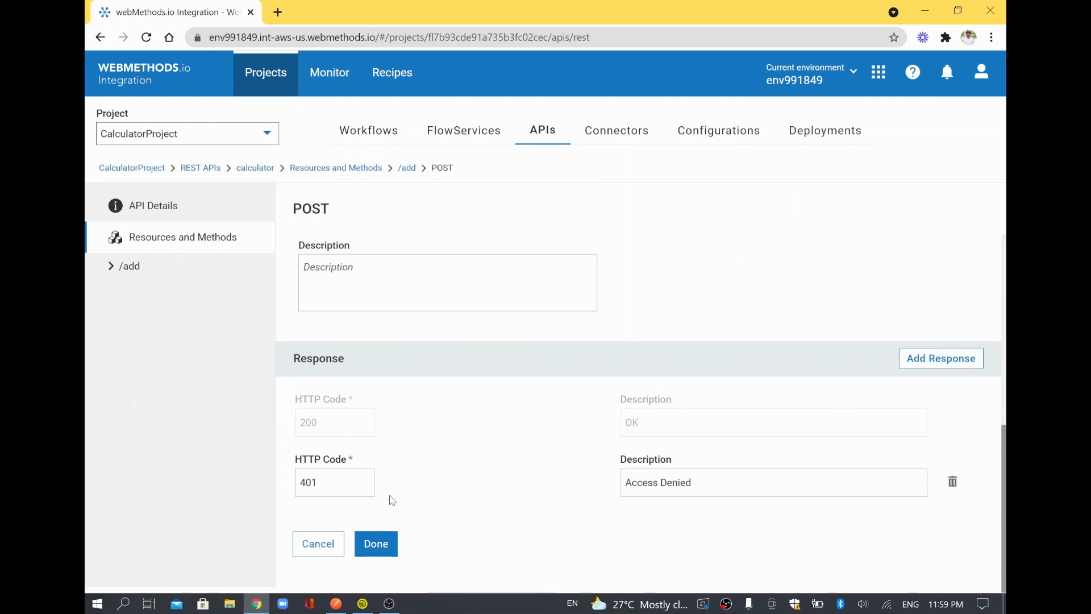
scroll(538, 297, "up", 3)
scroll(538, 297, "down", 3)
left_click(377, 543)
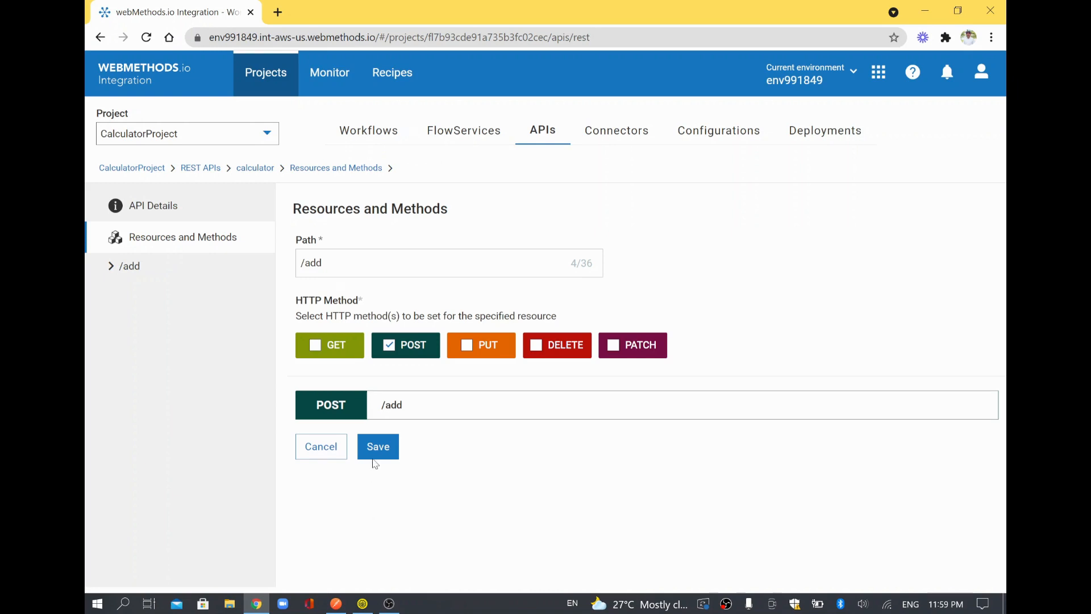
Save the /add resource, then open the API details and copy the API endpoint URL.
left_click(373, 441)
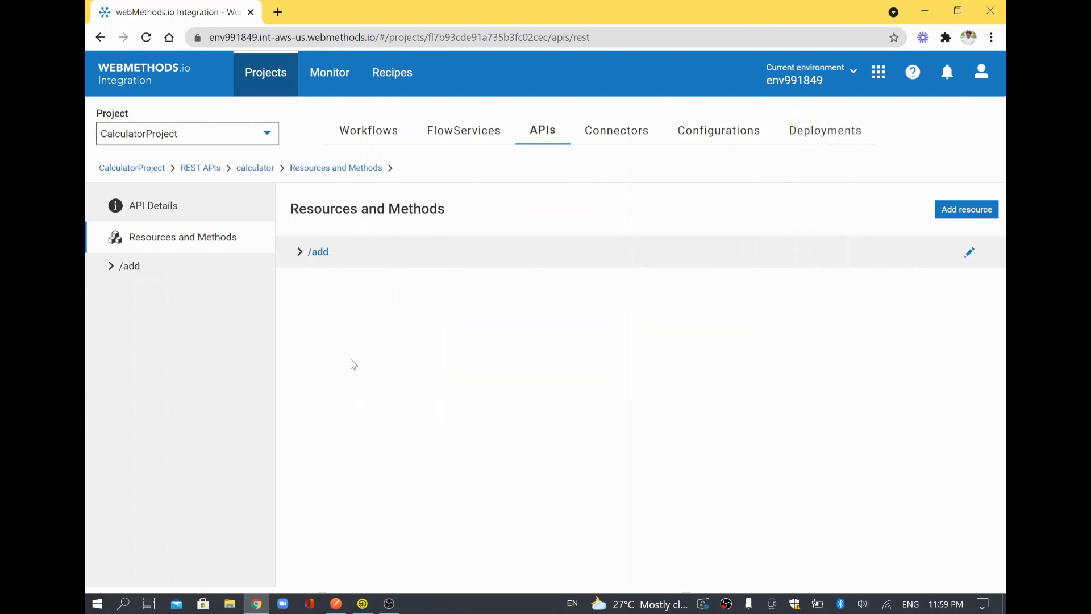
left_click(298, 258)
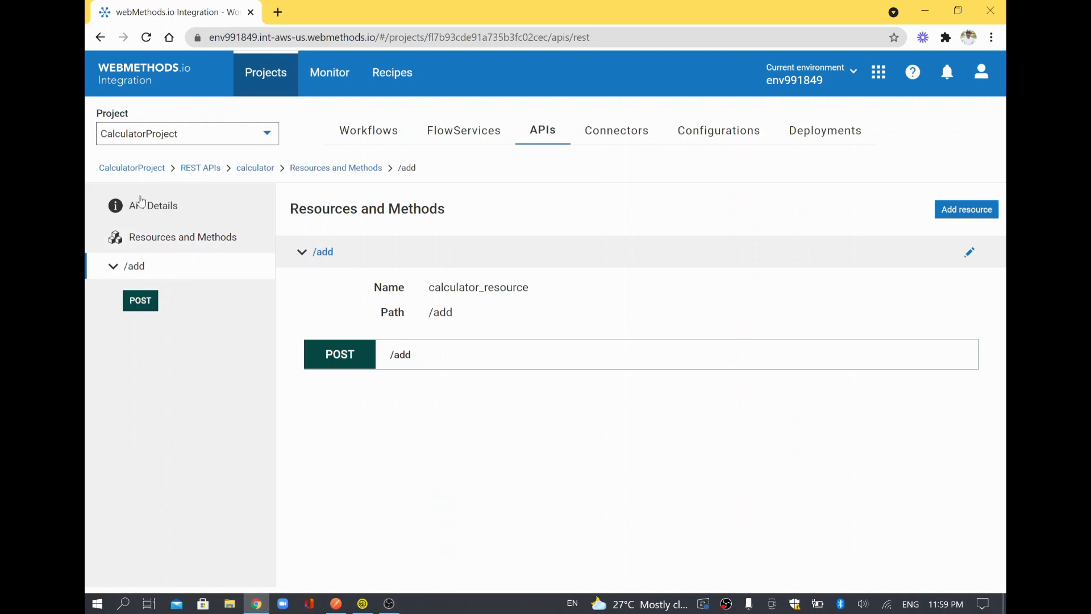
left_click(158, 208)
scroll(568, 460, "down", 3)
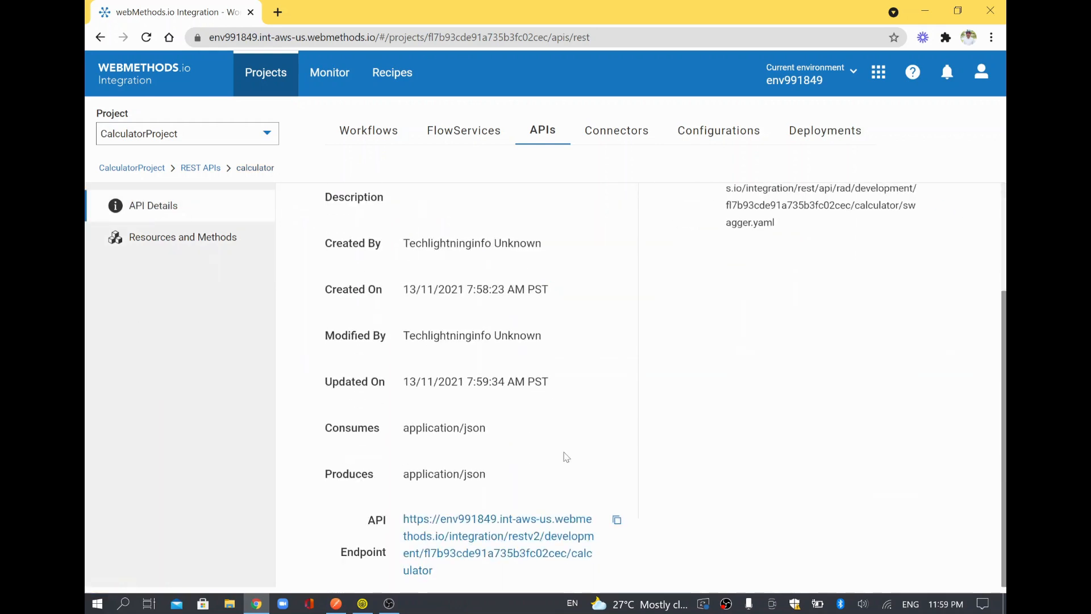
left_click(617, 520)
scroll(801, 289, "up", 3)
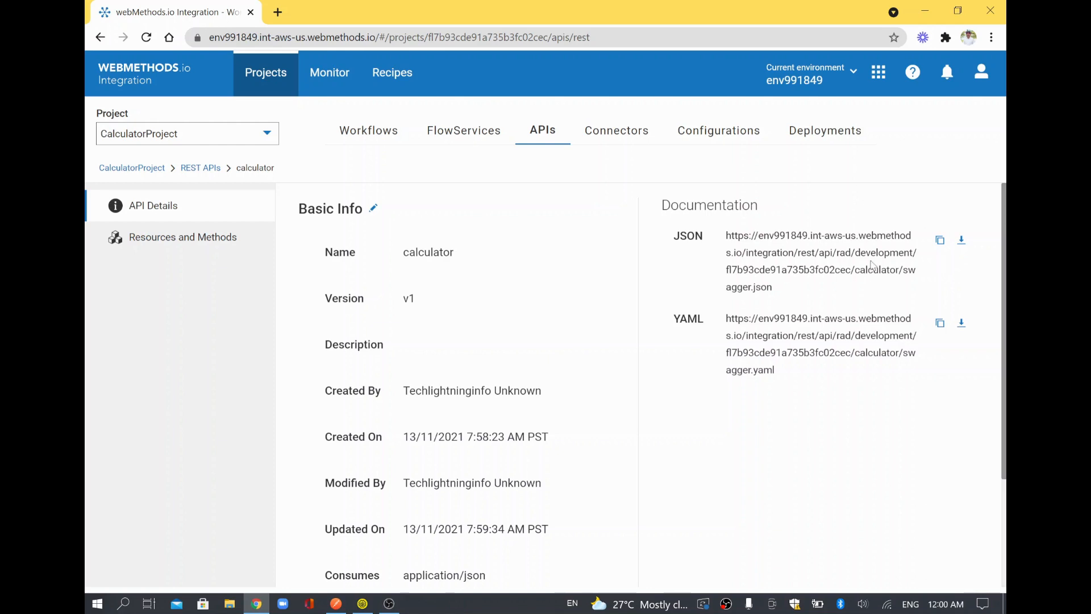
Copy the swagger.json documentation URL and load it in a new Chrome tab.
left_click(940, 242)
left_click(278, 13)
key("ctrl+v")
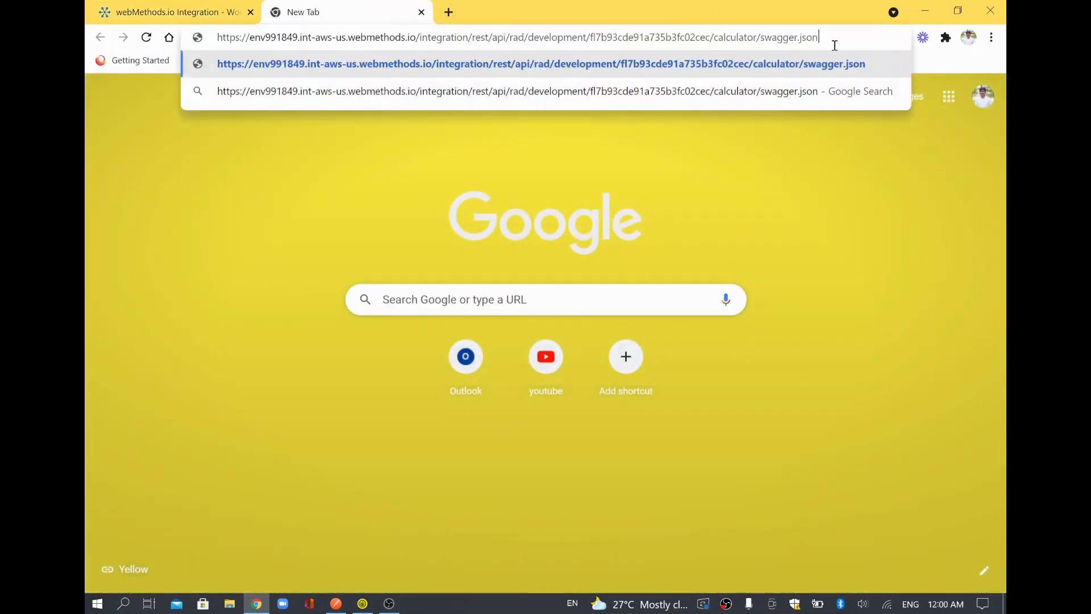
left_click_drag(820, 38, 692, 35)
key("Return")
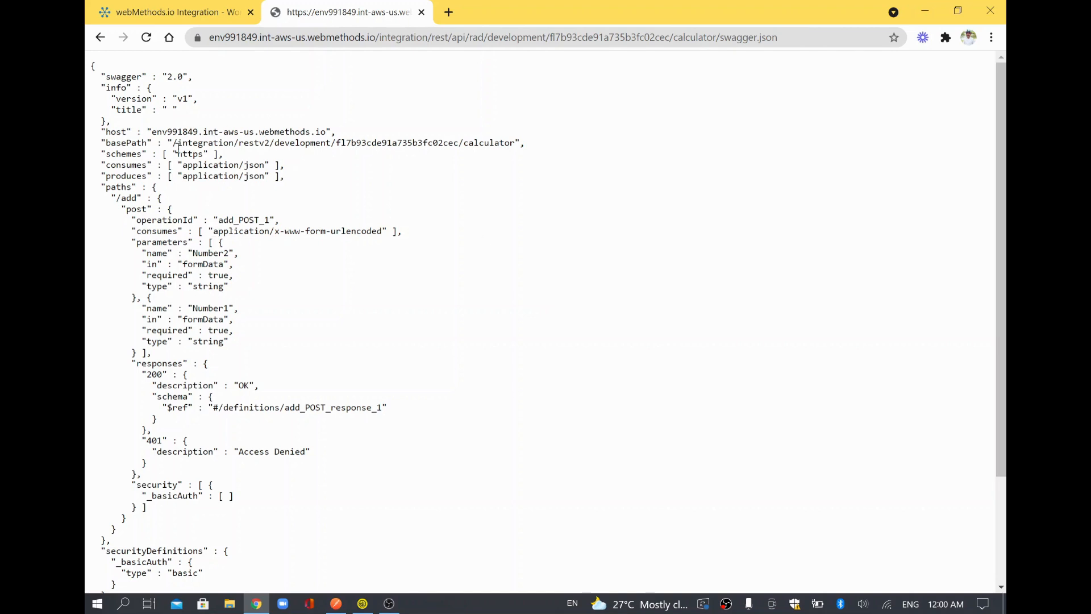
Review the definition's basePath, the /add parameters and the required Result field.
scroll(178, 149, "up", 2)
left_click_drag(170, 141, 337, 141)
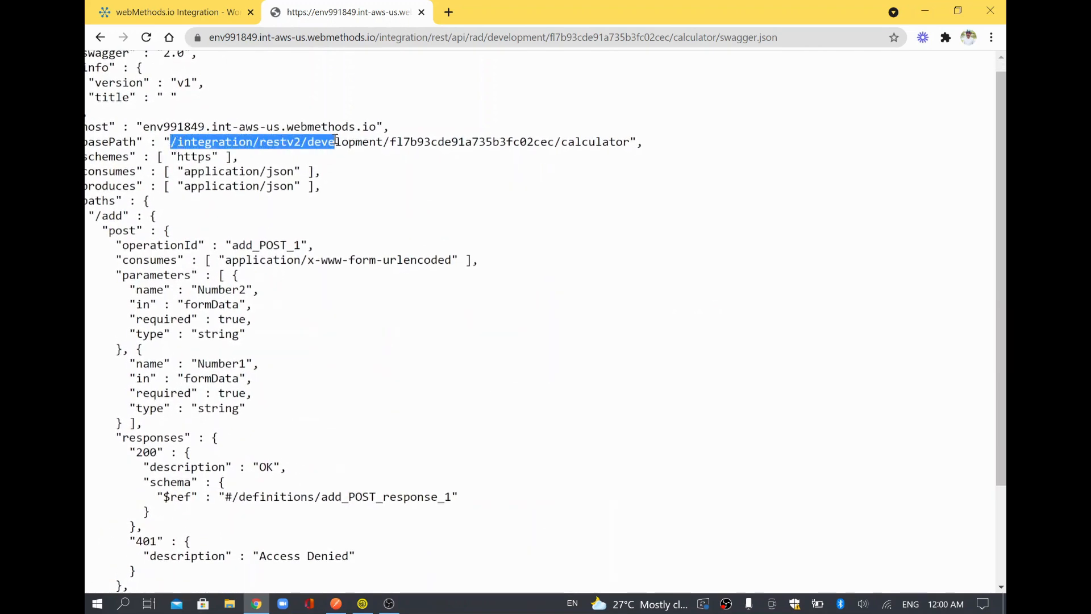
scroll(336, 143, "down", 1)
scroll(336, 144, "down", 2)
left_click_drag(183, 253, 234, 254)
scroll(186, 311, "up", 1)
scroll(325, 513, "down", 1)
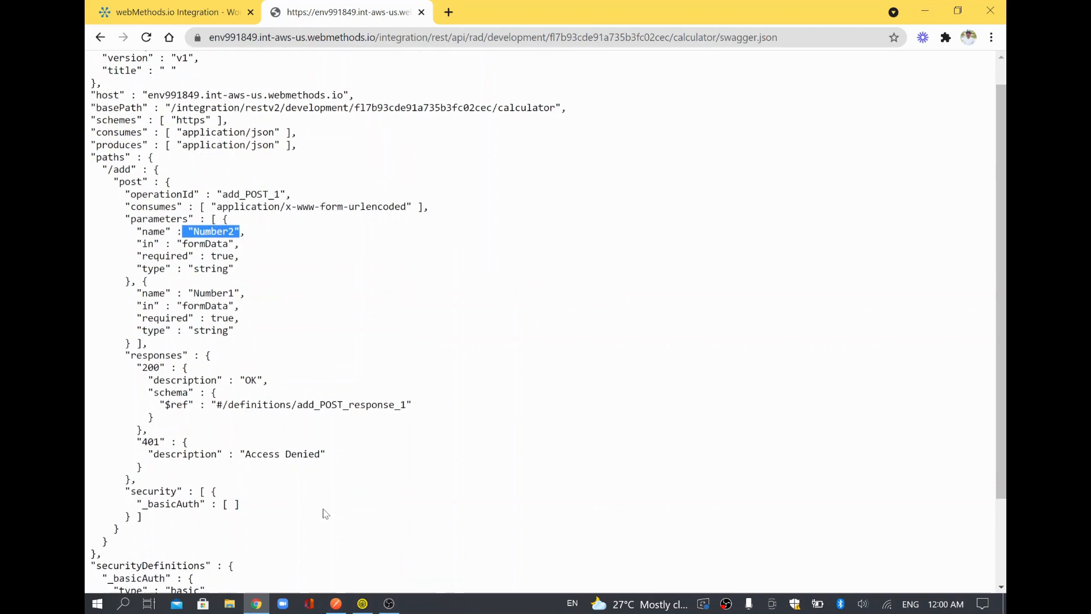
scroll(325, 514, "down", 3)
scroll(207, 485, "up", 2)
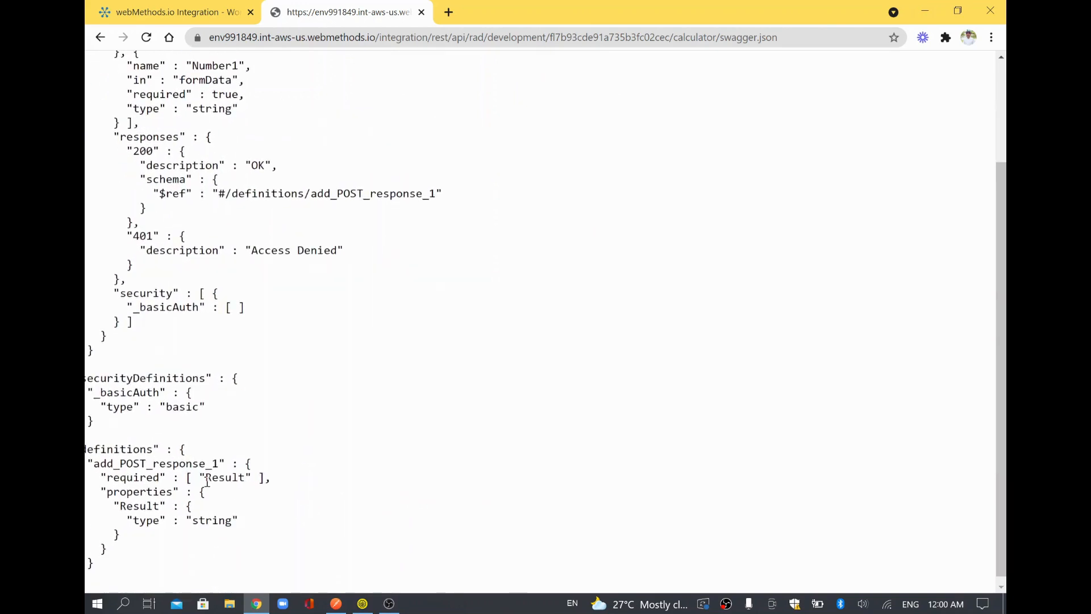
left_click_drag(207, 482, 272, 478)
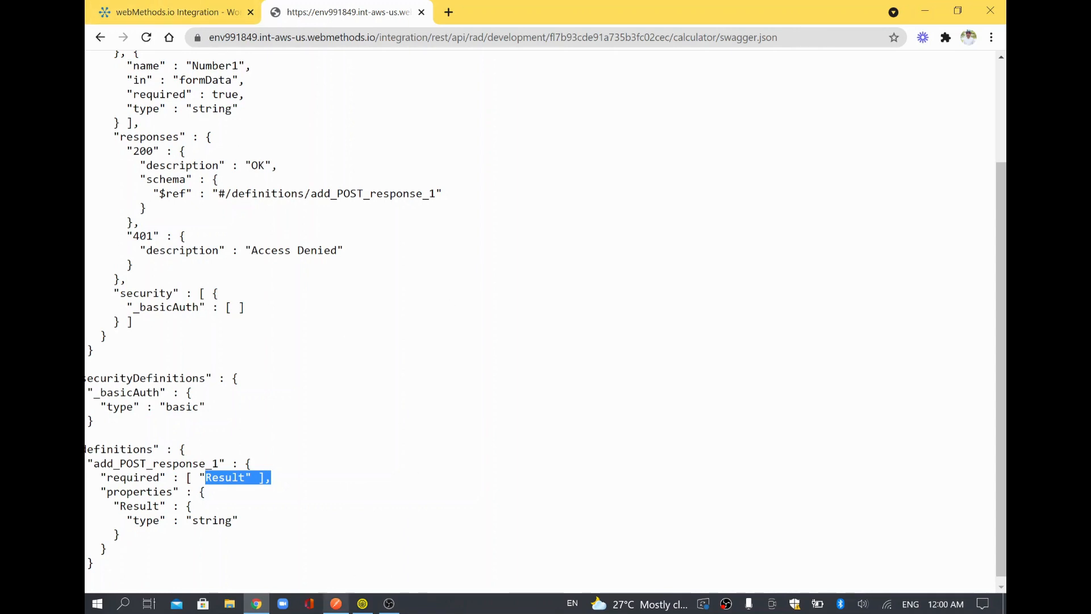
left_click(335, 604)
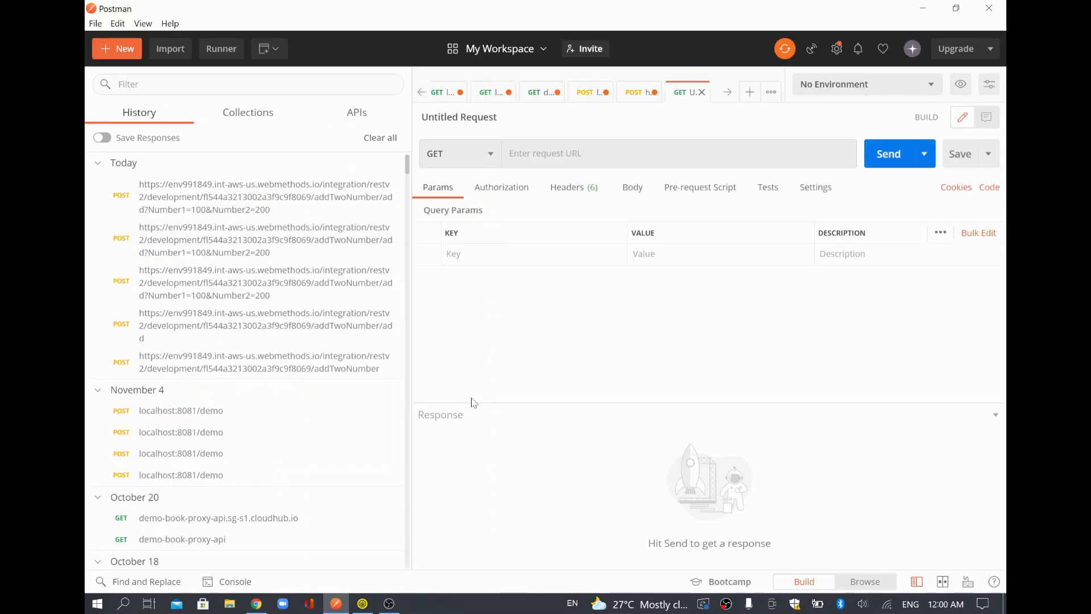
Make the Postman request a POST and paste in the calculator API endpoint URL.
left_click(461, 144)
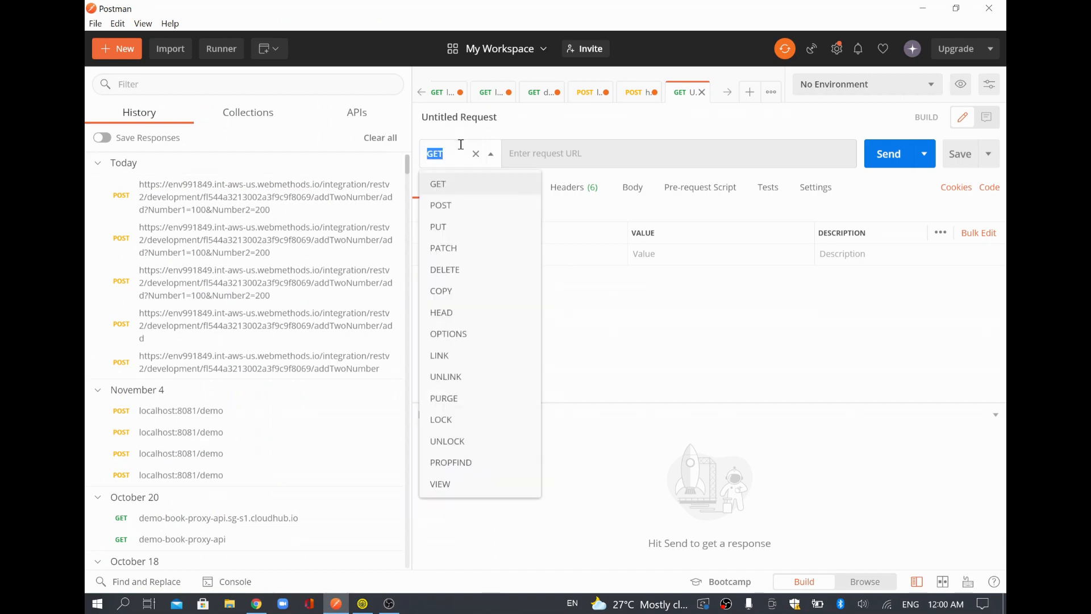
left_click(449, 206)
key("alt+Tab")
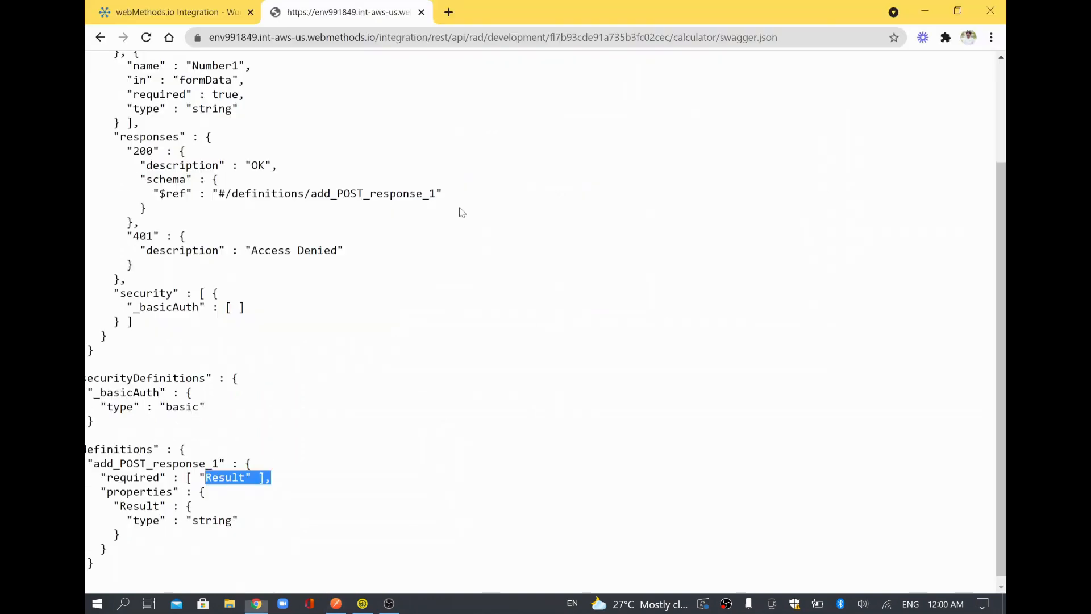
scroll(359, 182, "up", 6)
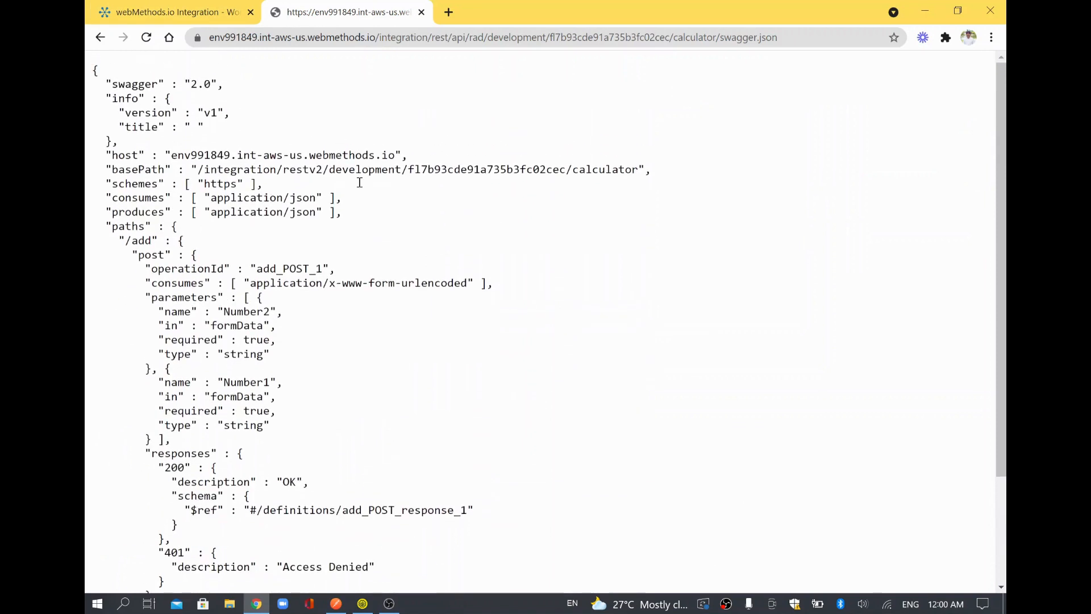
left_click(196, 11)
scroll(513, 374, "down", 2)
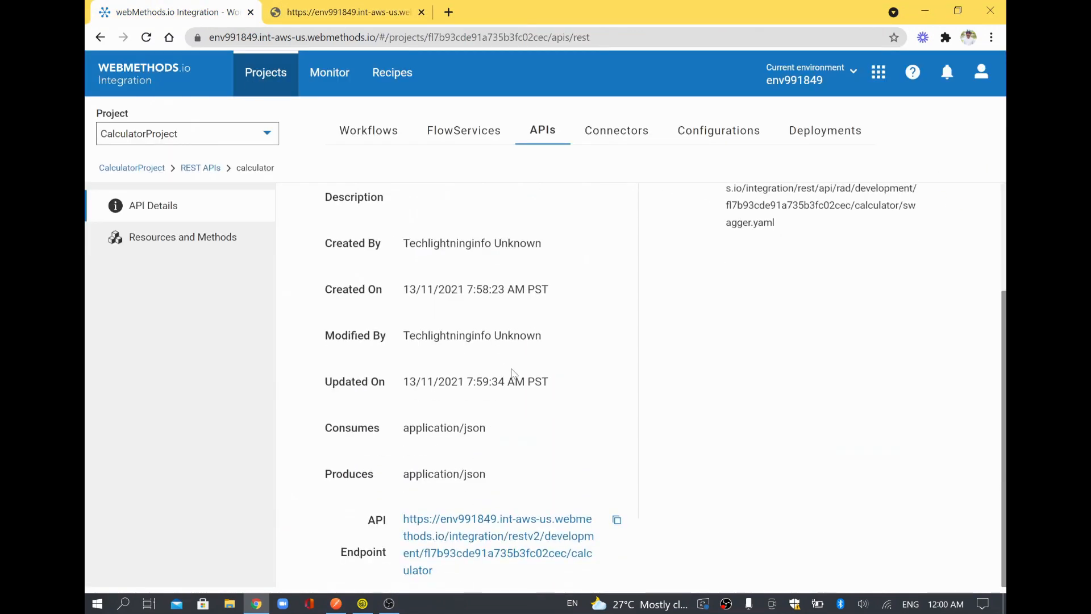
left_click(619, 520)
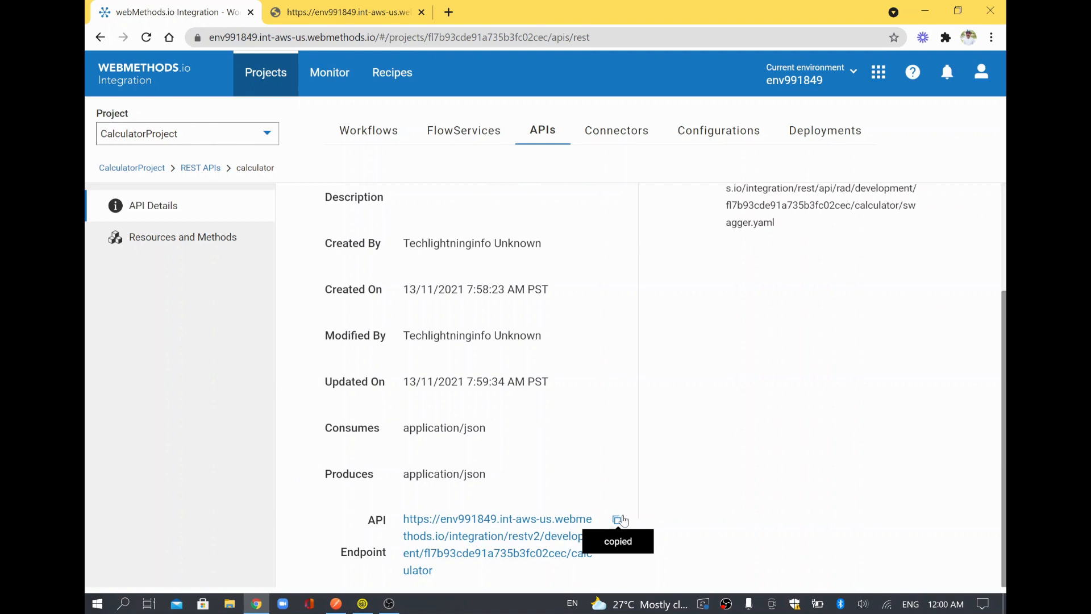
key("alt+Tab")
left_click(569, 157)
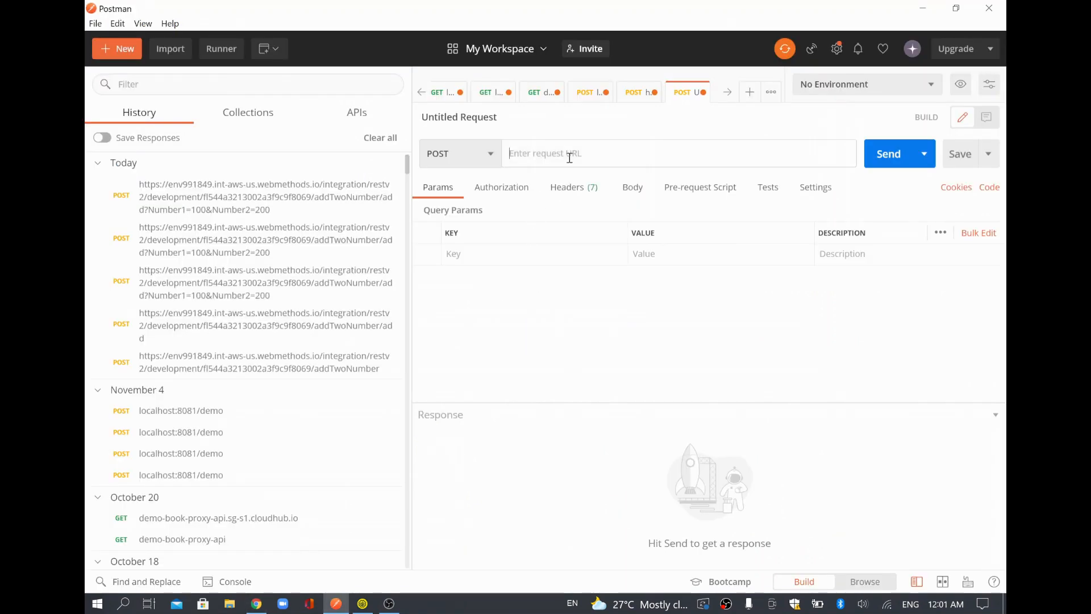
key("ctrl+v")
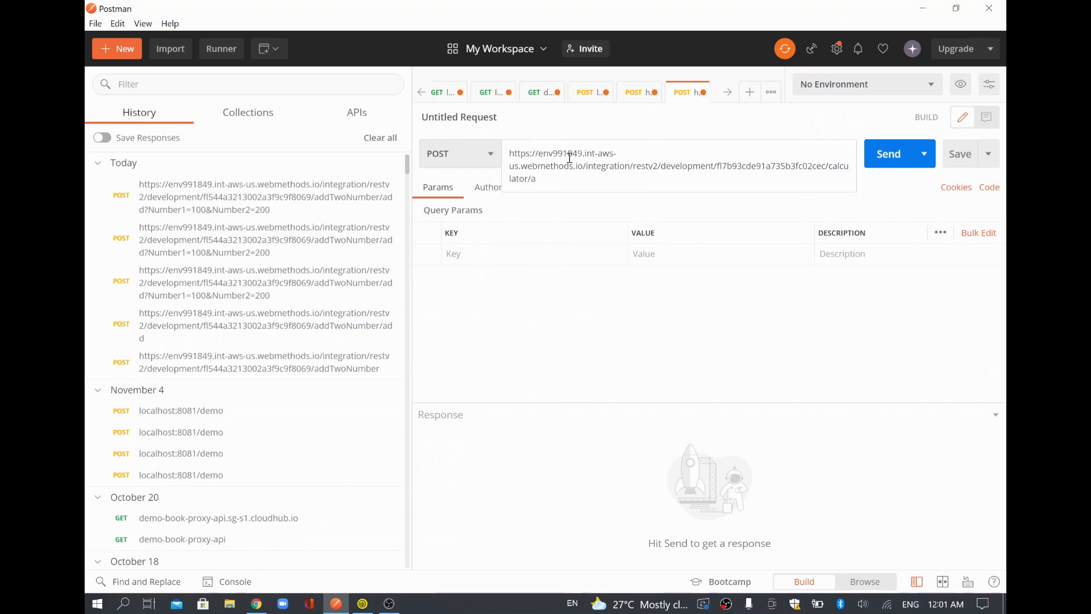
Finish the request URL with /add, cross-checking the API's resources and methods page.
key("shift+Left")
key("shift+Left")
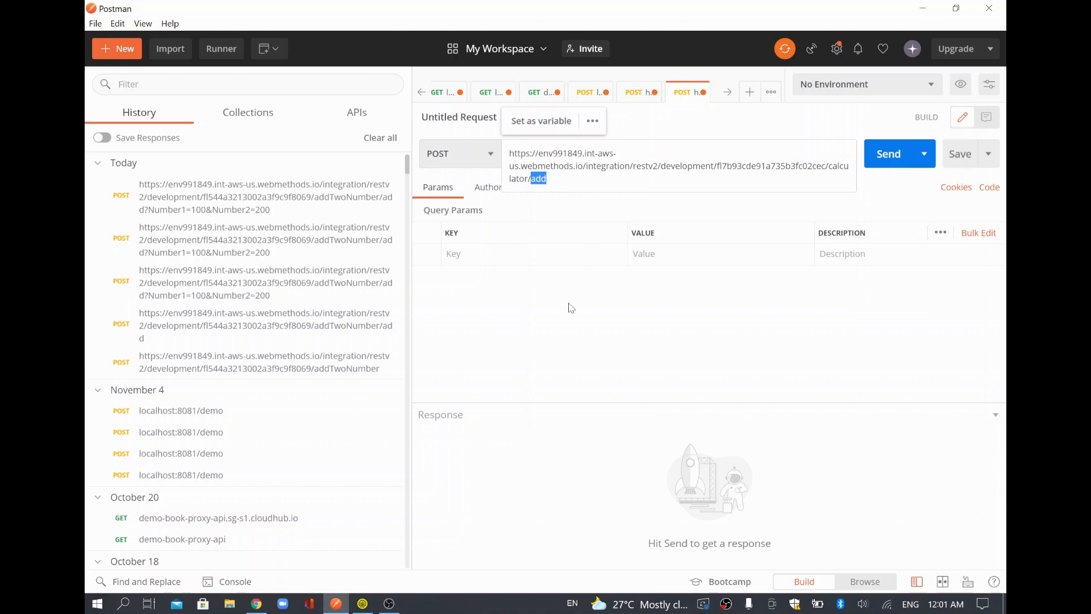
key("alt+Tab")
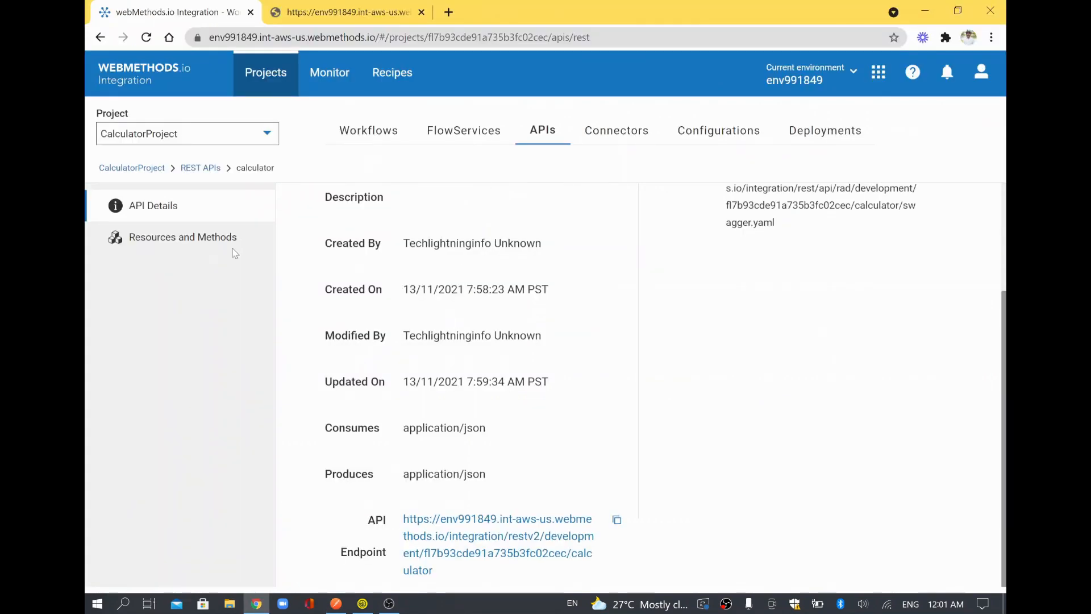
left_click(194, 241)
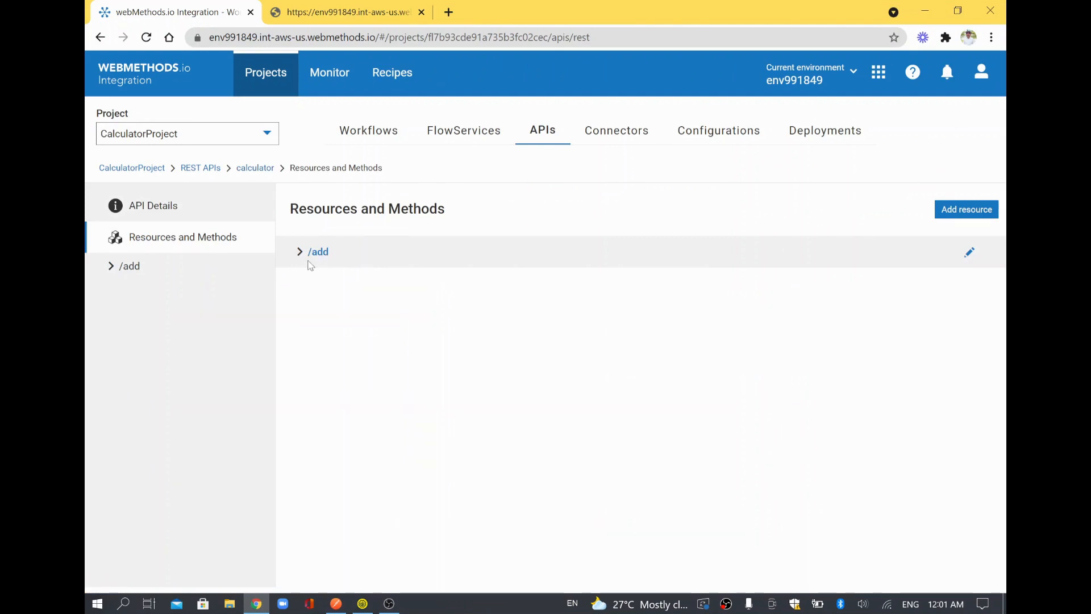
key("alt+Tab")
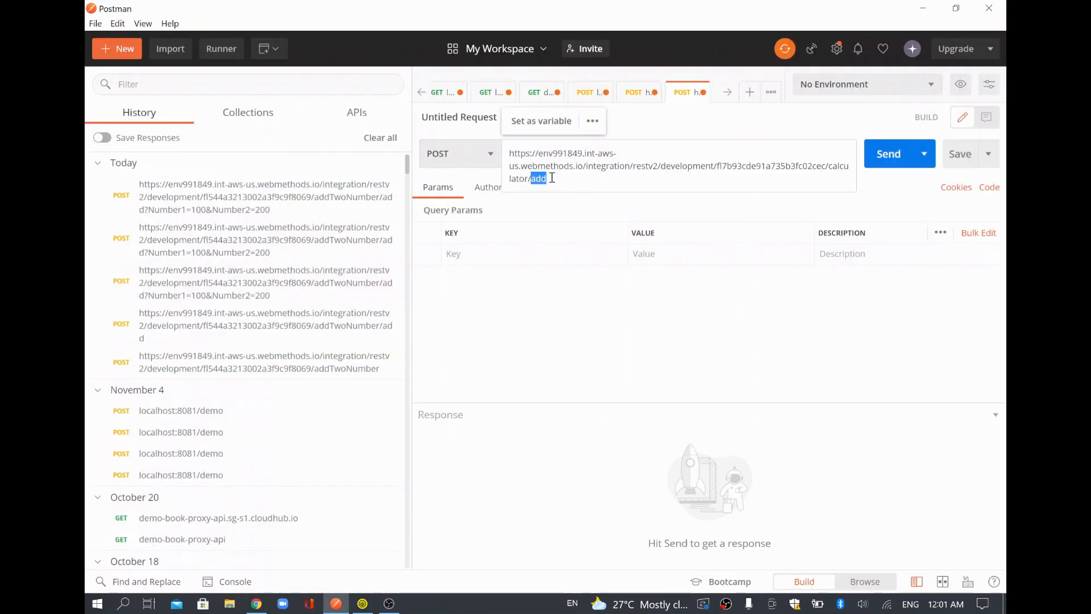
left_click(564, 290)
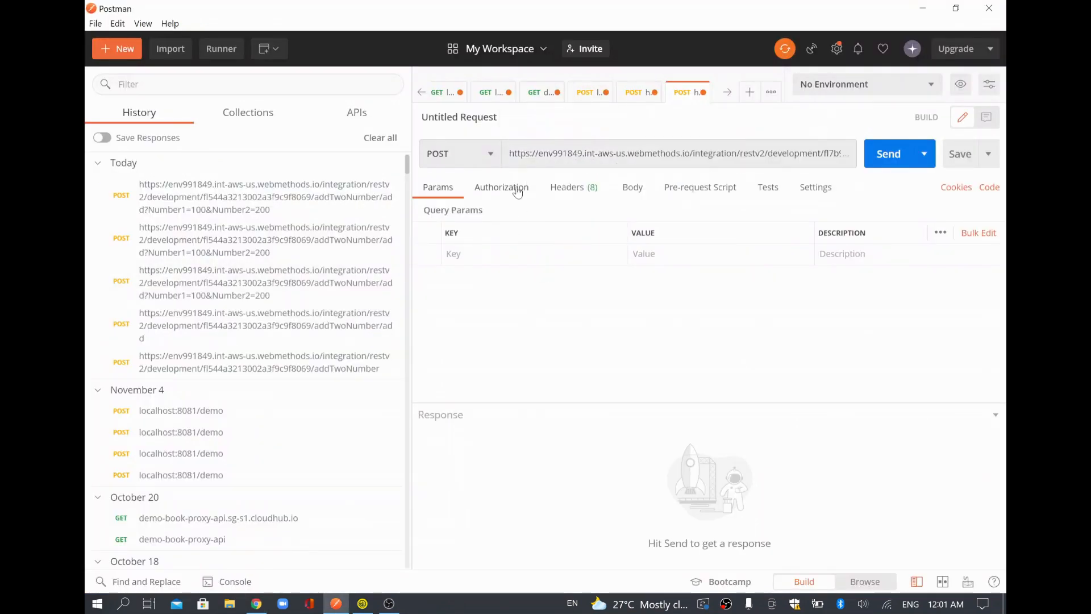
Set the request's authorization to Basic Auth and enter the account username.
left_click(517, 189)
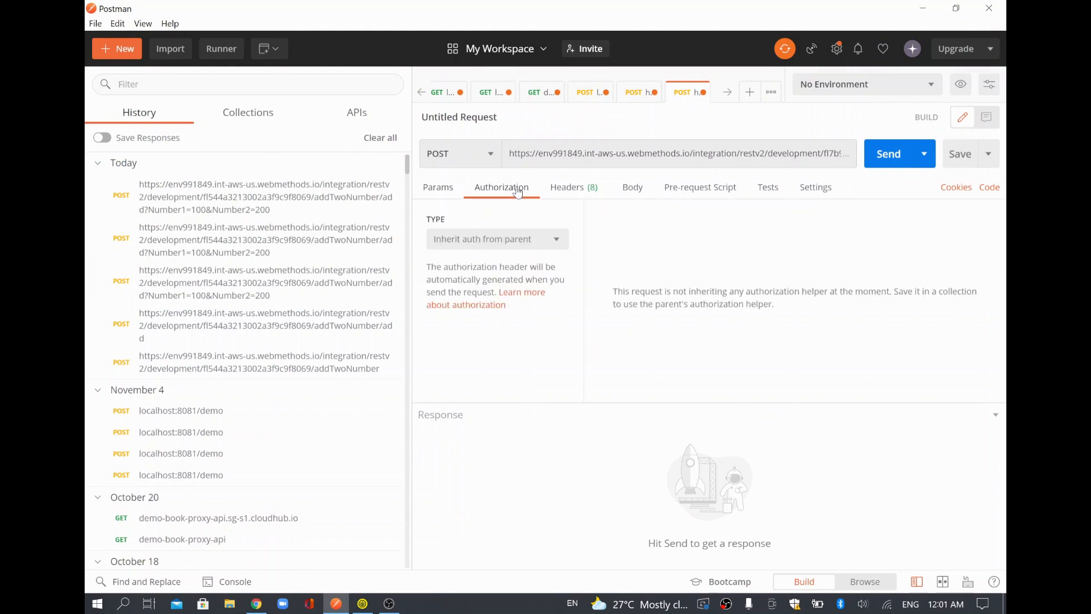
left_click(517, 237)
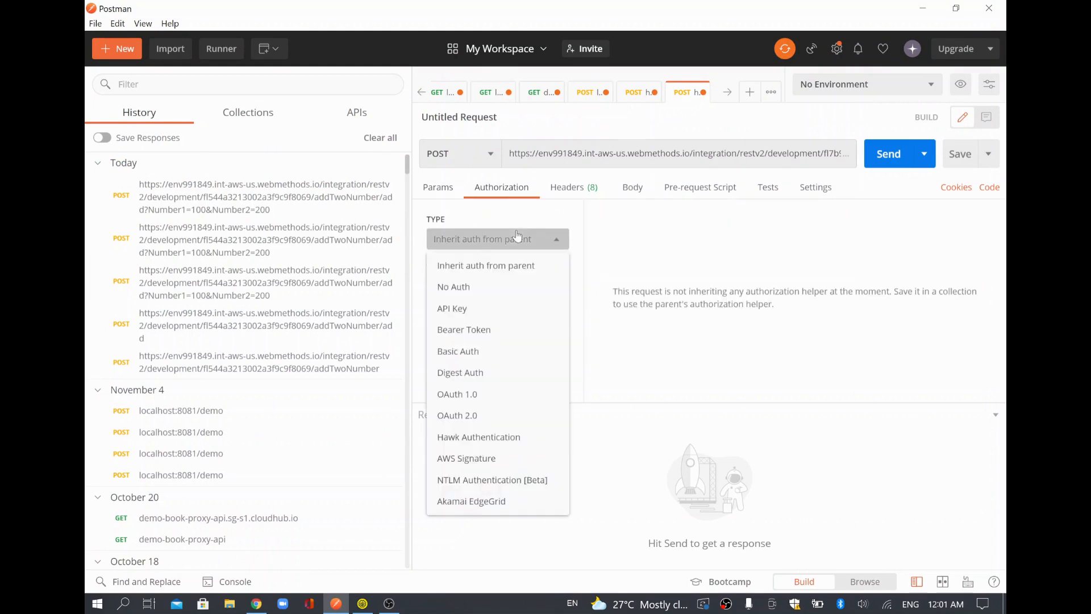
left_click(487, 352)
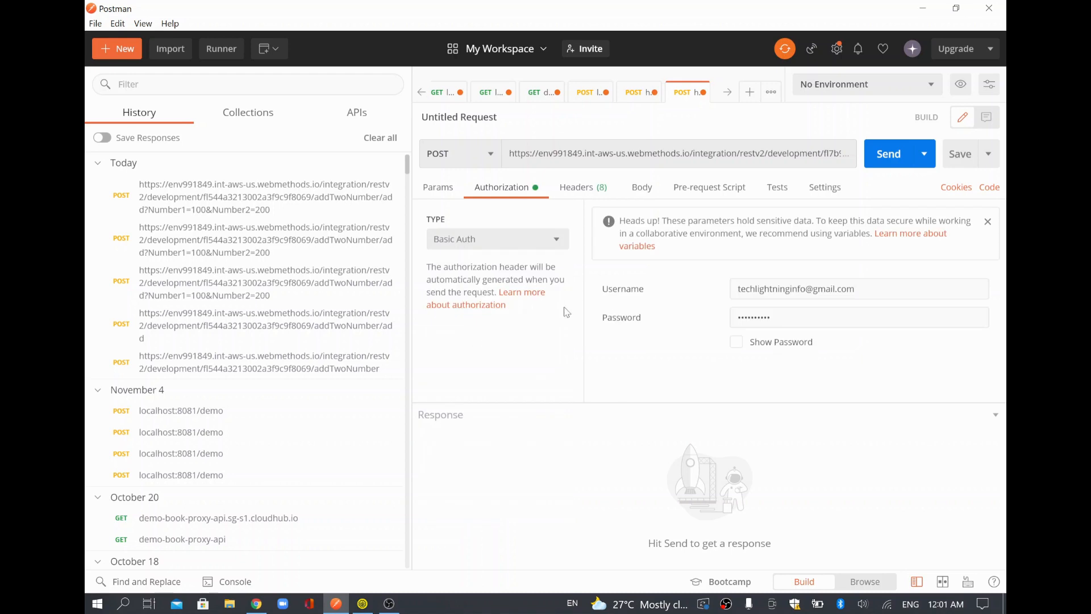
triple_click(781, 290)
Add a content-type header with value application/json.
left_click(594, 196)
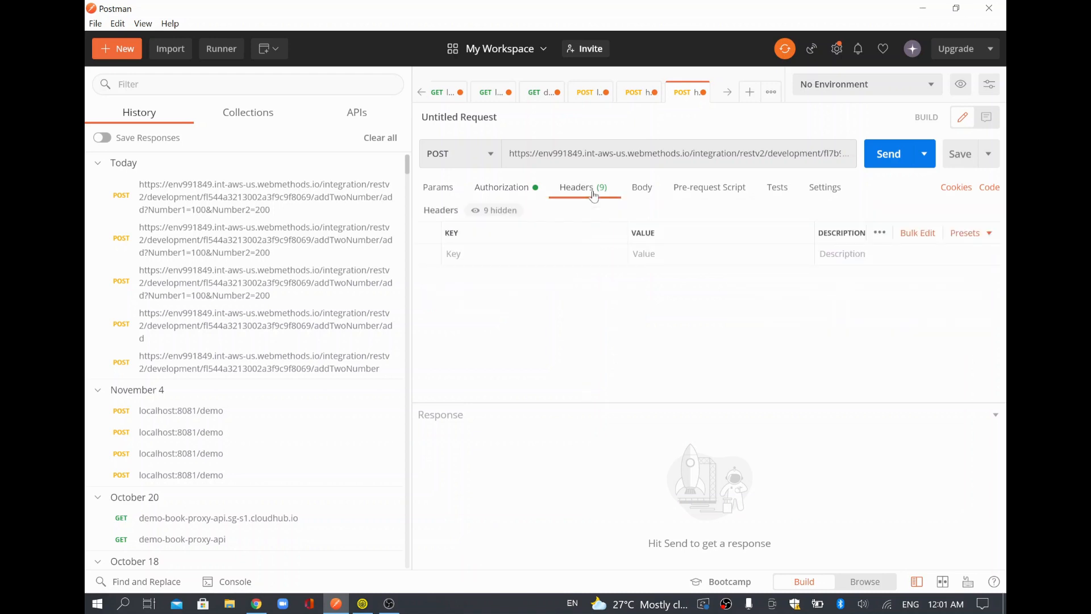
left_click(548, 250)
type("appli")
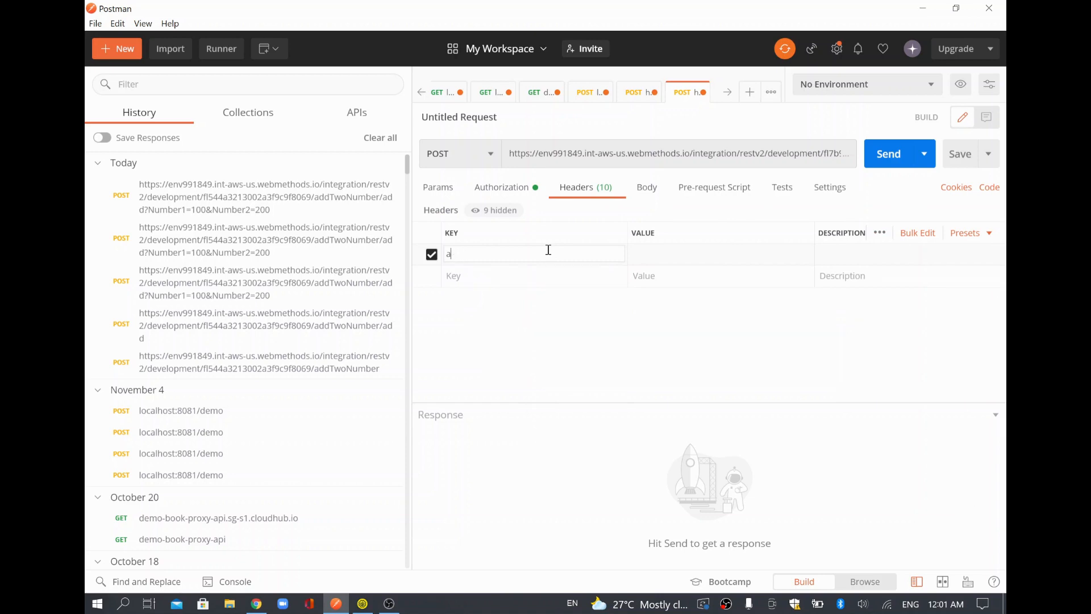
key("BackSpace")
type("content-typ")
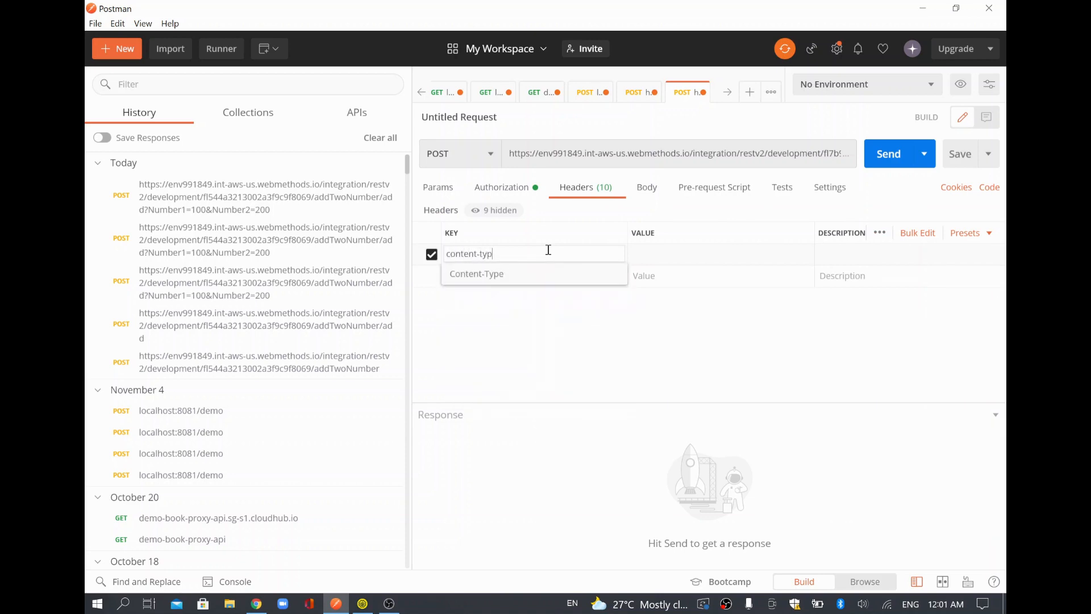
type("e")
key("Tab")
type("application")
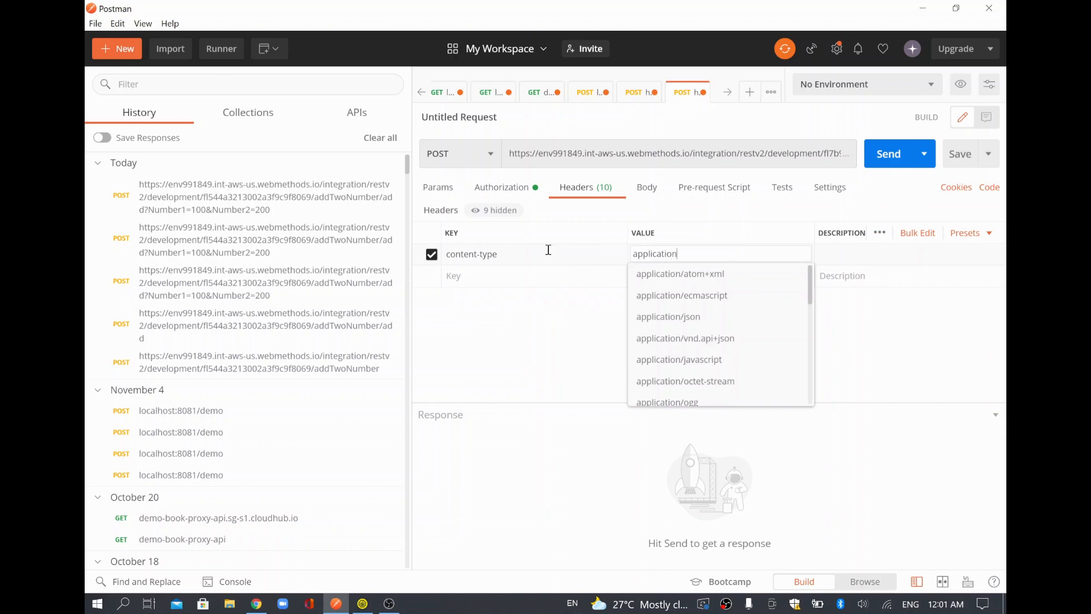
type("/json")
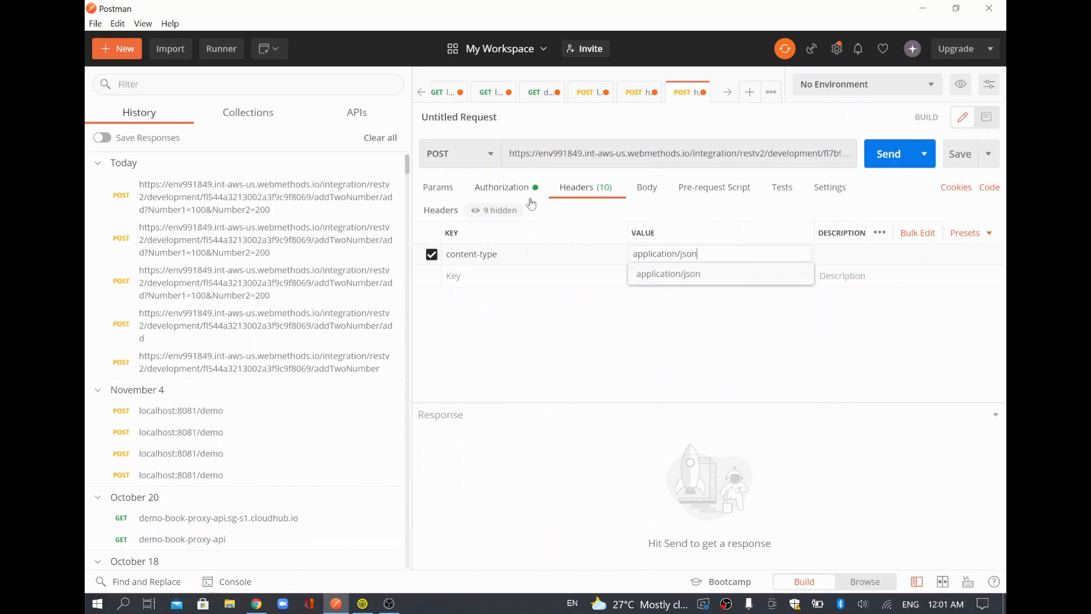
left_click(427, 196)
left_click(514, 250)
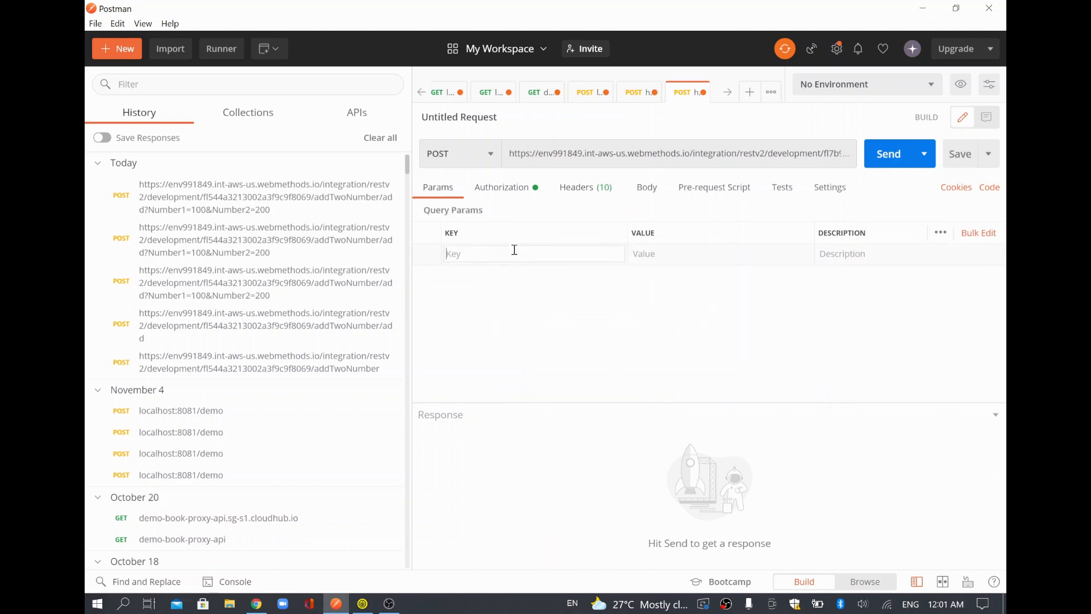
Add query parameters Number1=15 and Number2=5 and send the request, getting Result 20.
type("Number1")
key("Tab")
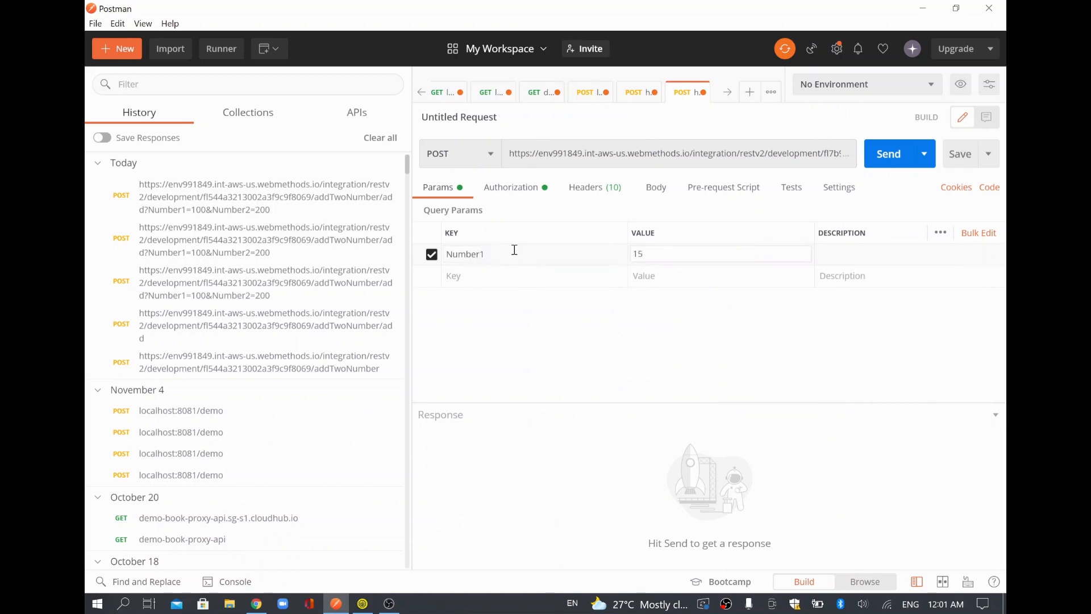
left_click(486, 278)
type("Number2")
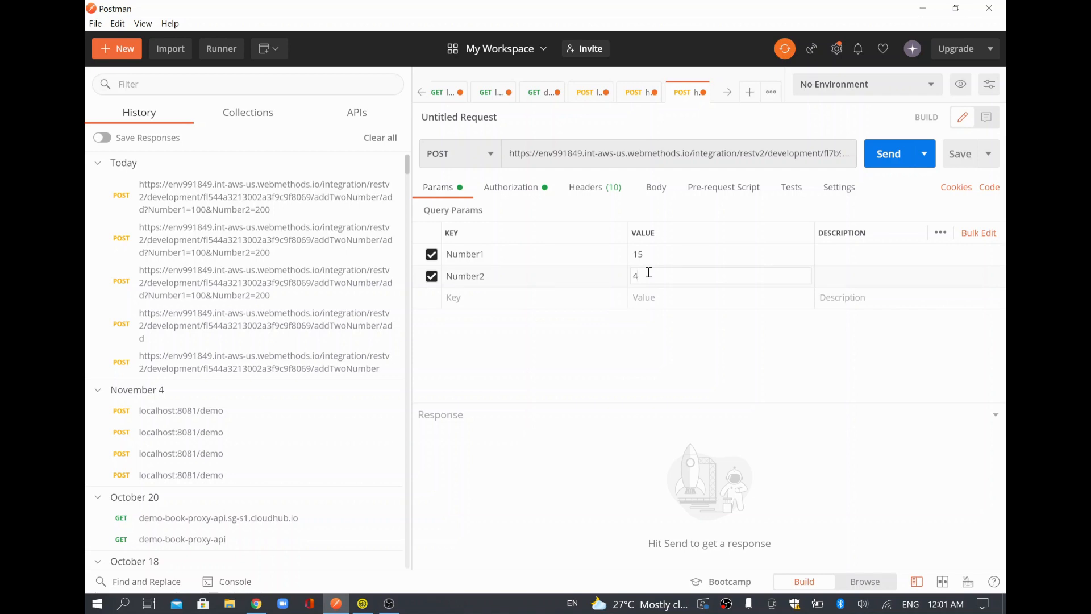
left_click(888, 159)
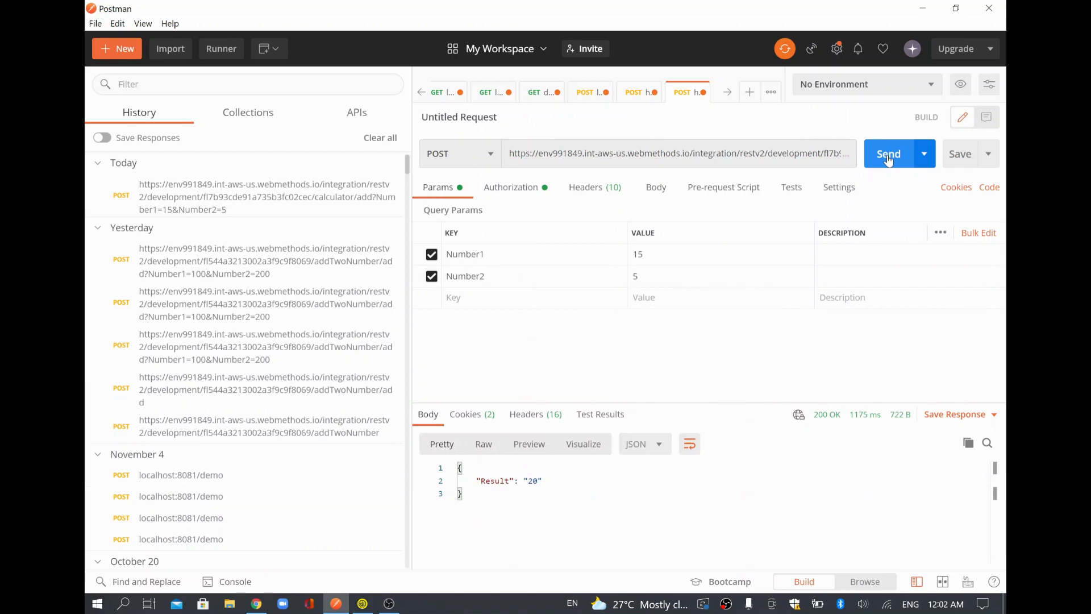
triple_click(784, 167)
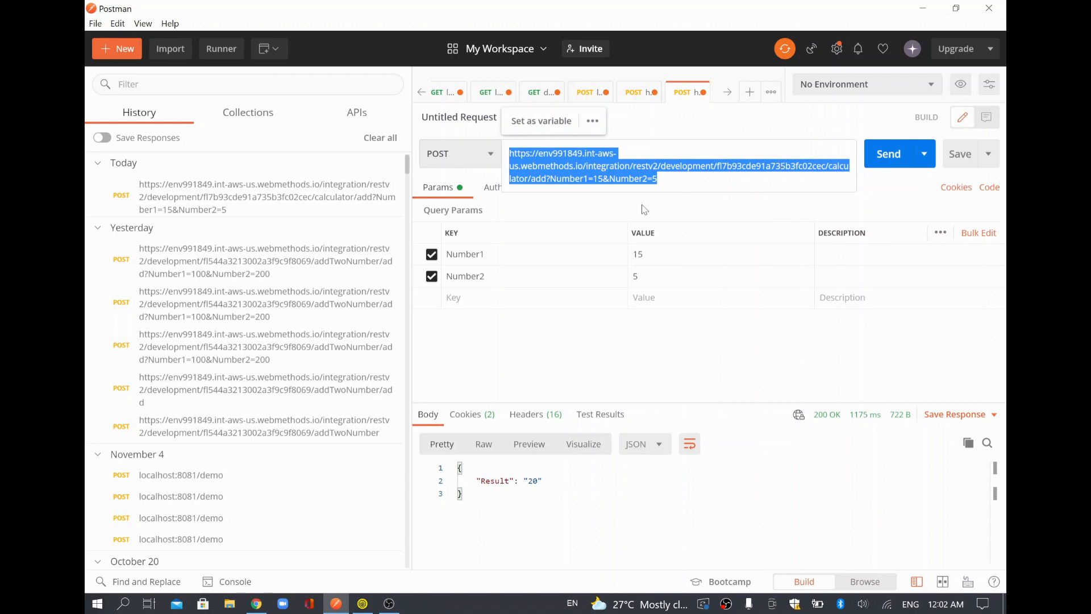
Resend the add request with Number1 changed to 10, then try adding a new calculator API resource.
left_click(584, 506)
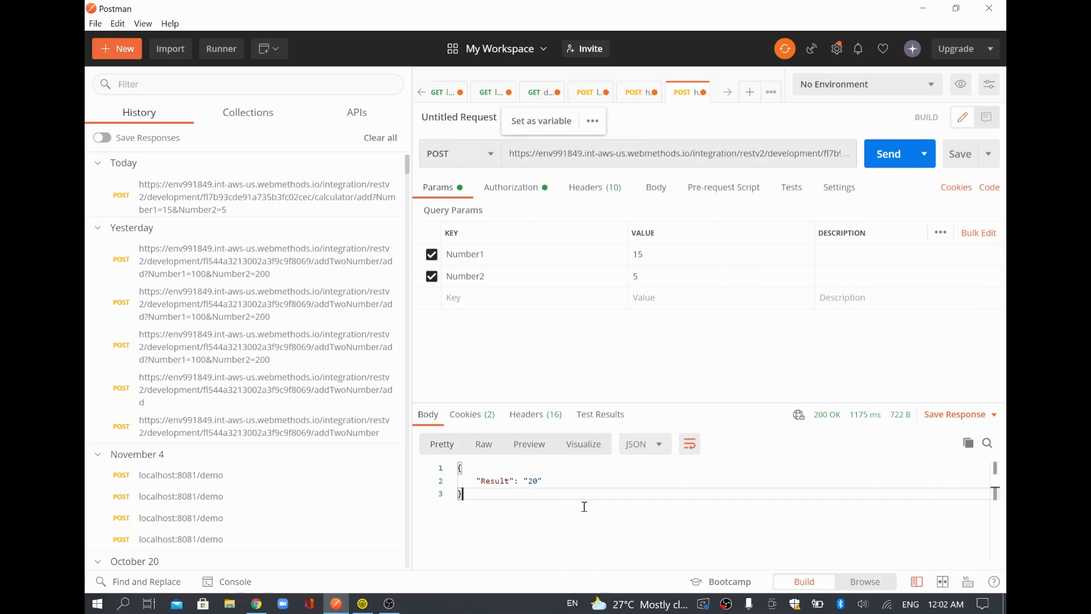
double_click(488, 481)
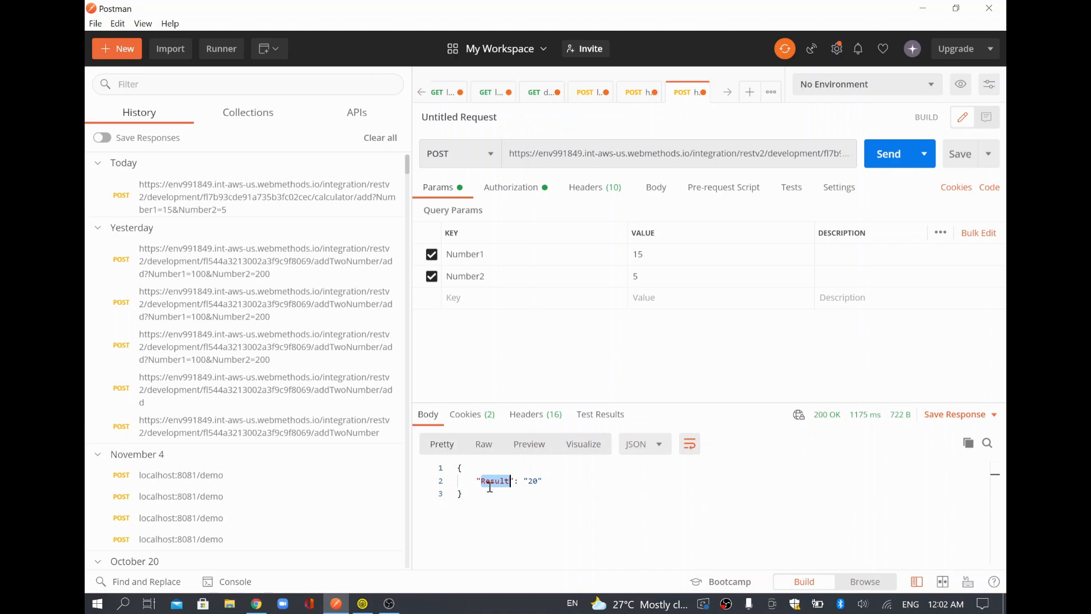
left_click(678, 245)
double_click(650, 255)
type("10")
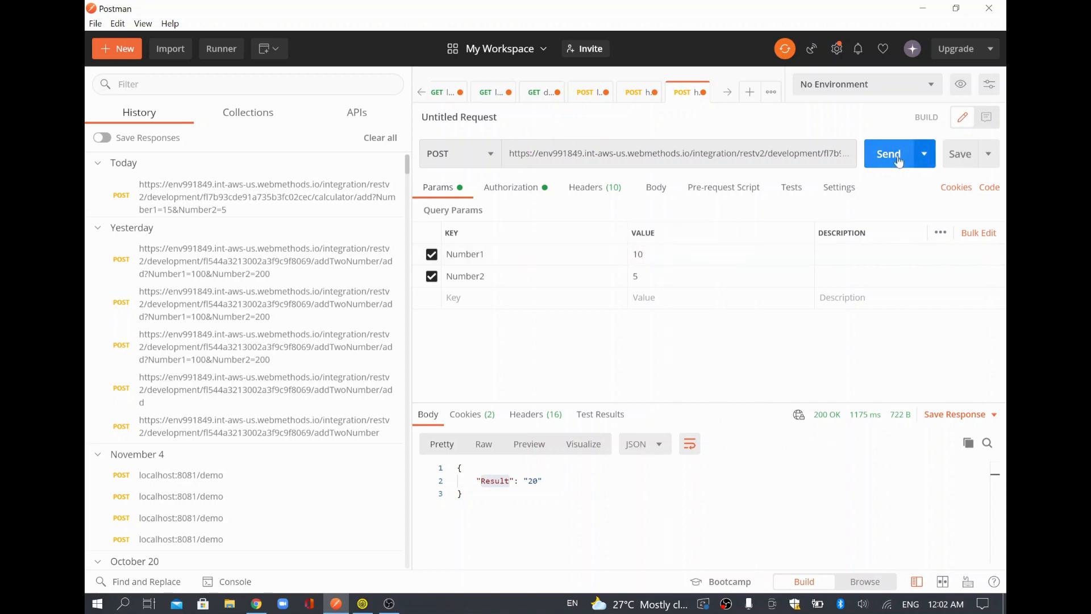
left_click(899, 159)
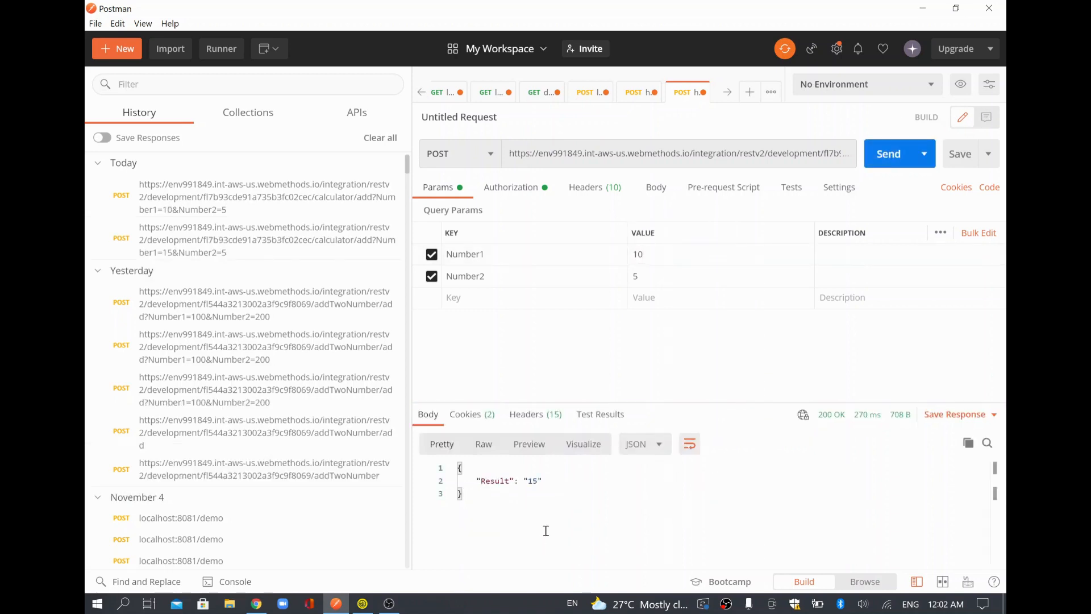
left_click(546, 531)
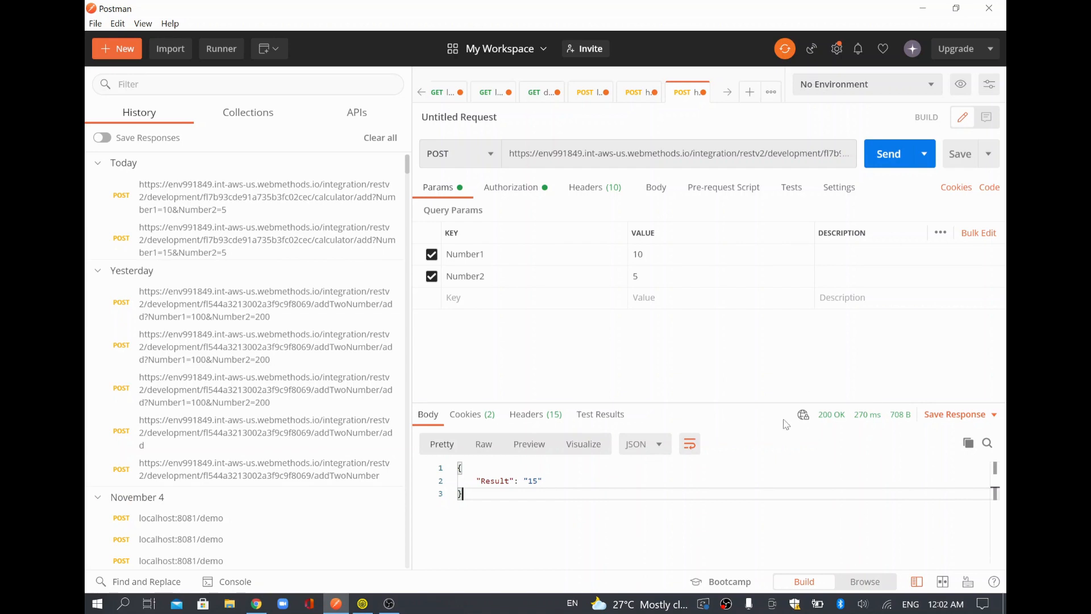
key("alt+Tab")
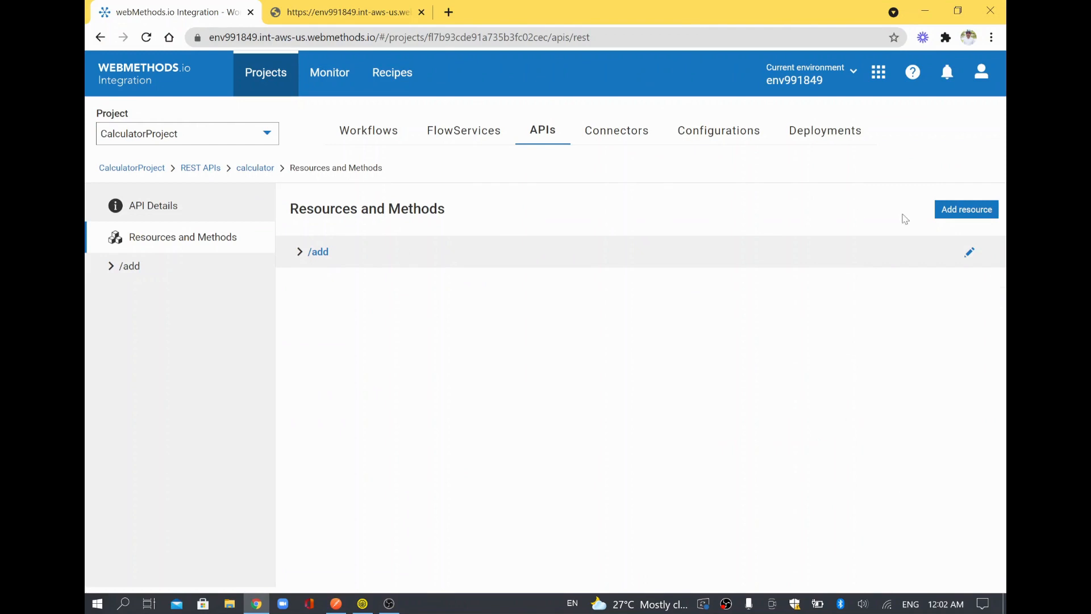
left_click(948, 216)
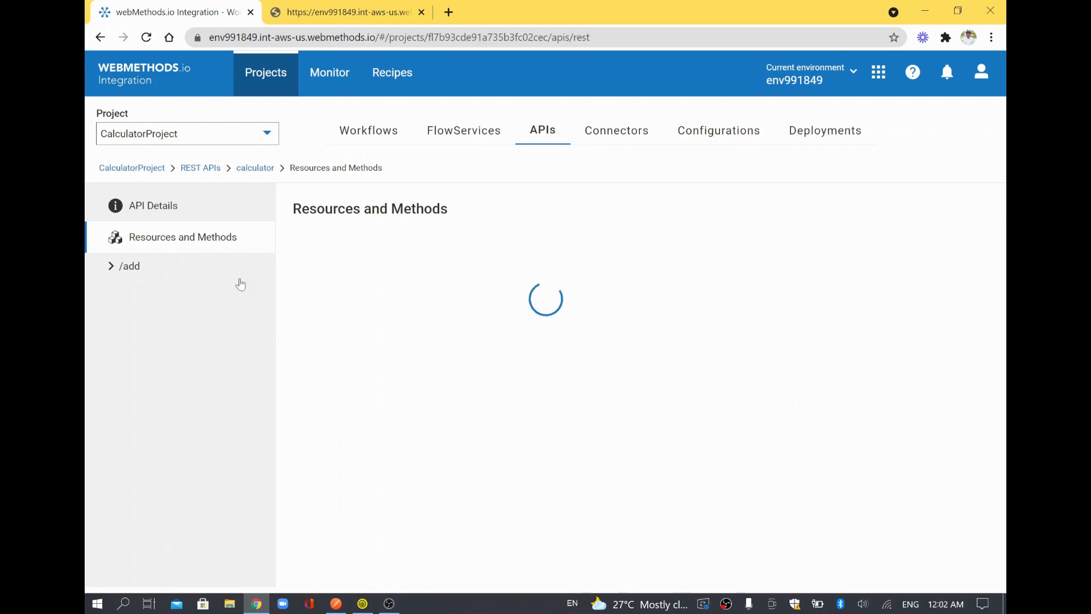
Retry adding a resource to the calculator API, dismissing the 'undefined' error, then return home.
left_click(158, 208)
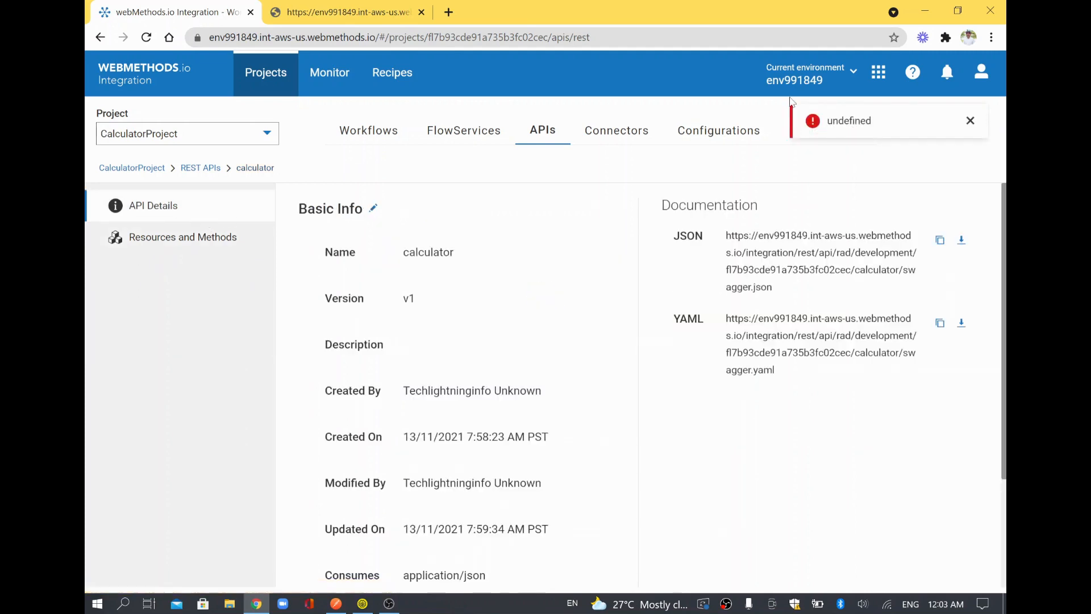
left_click(970, 122)
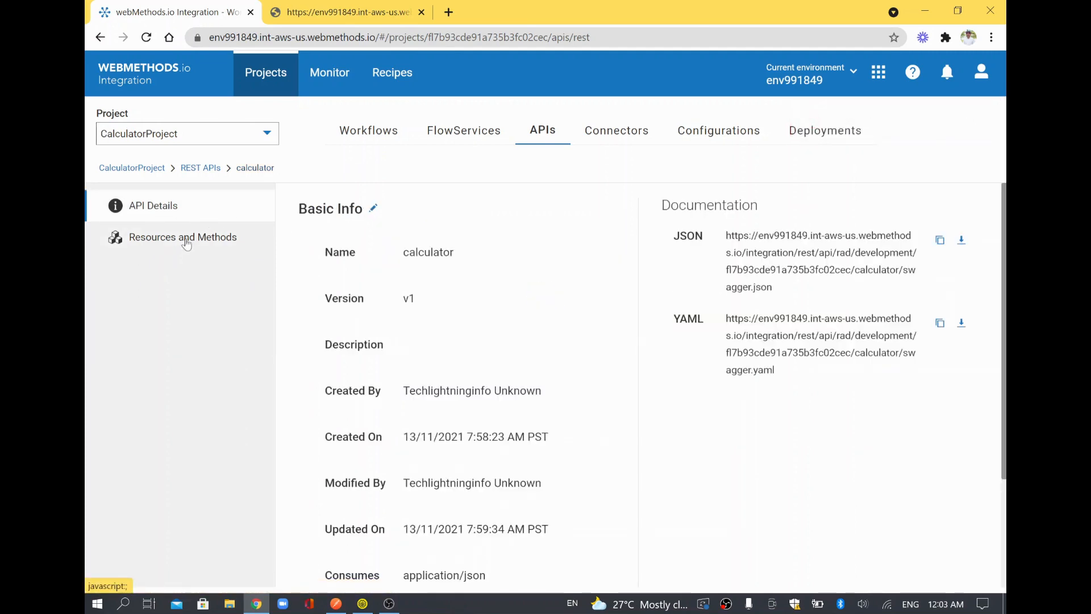
left_click(182, 237)
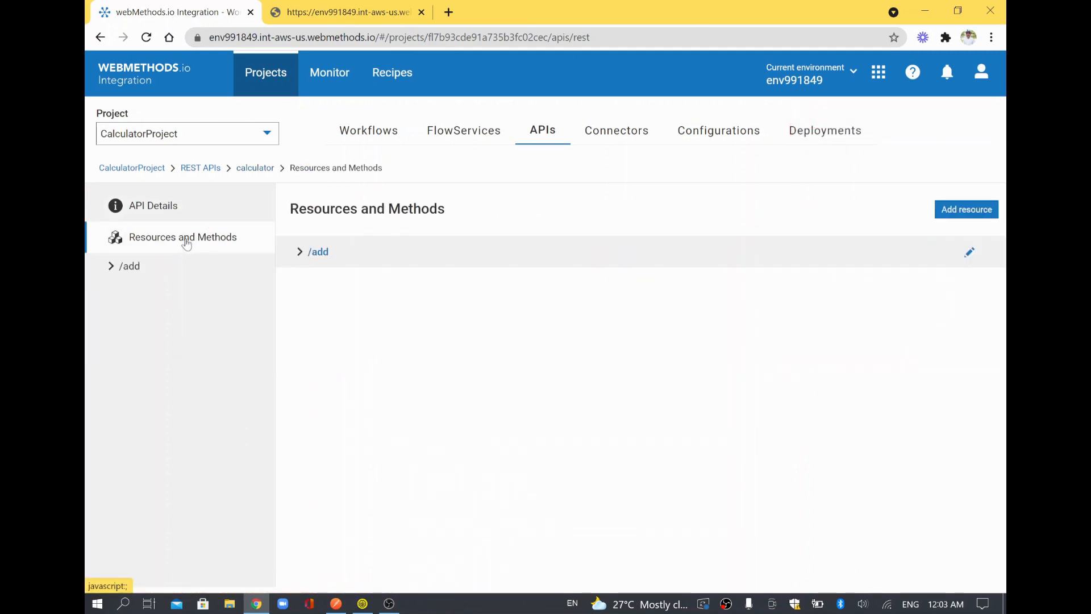
left_click(963, 210)
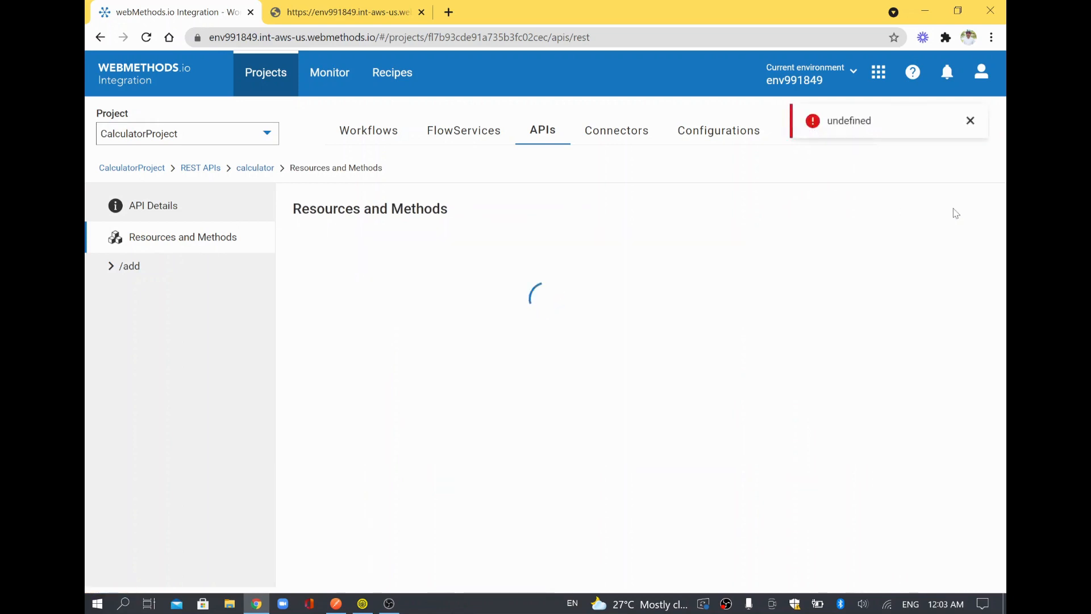
left_click(970, 122)
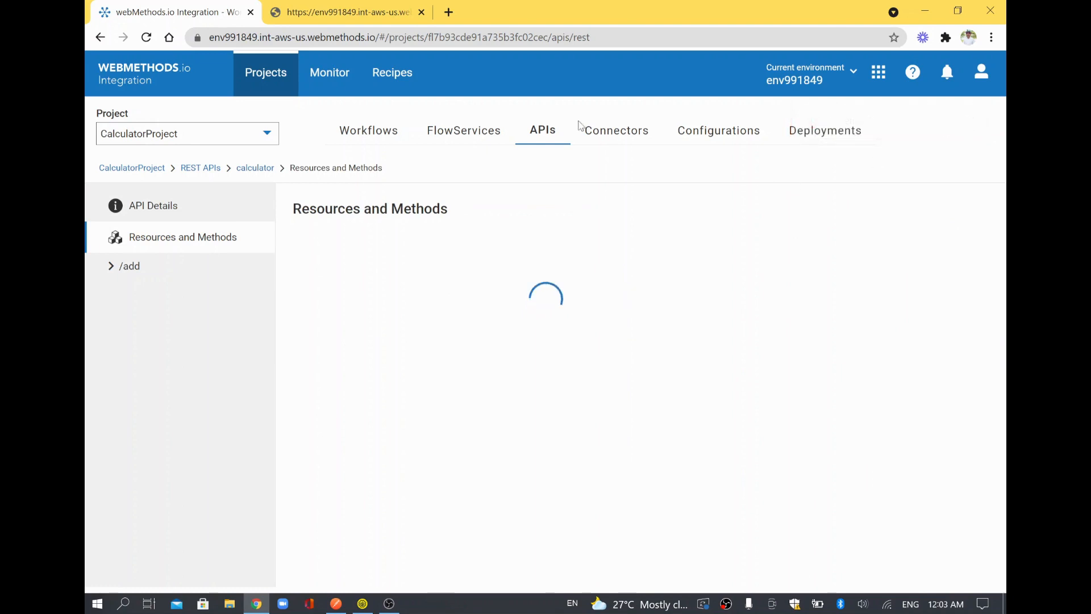
left_click(161, 69)
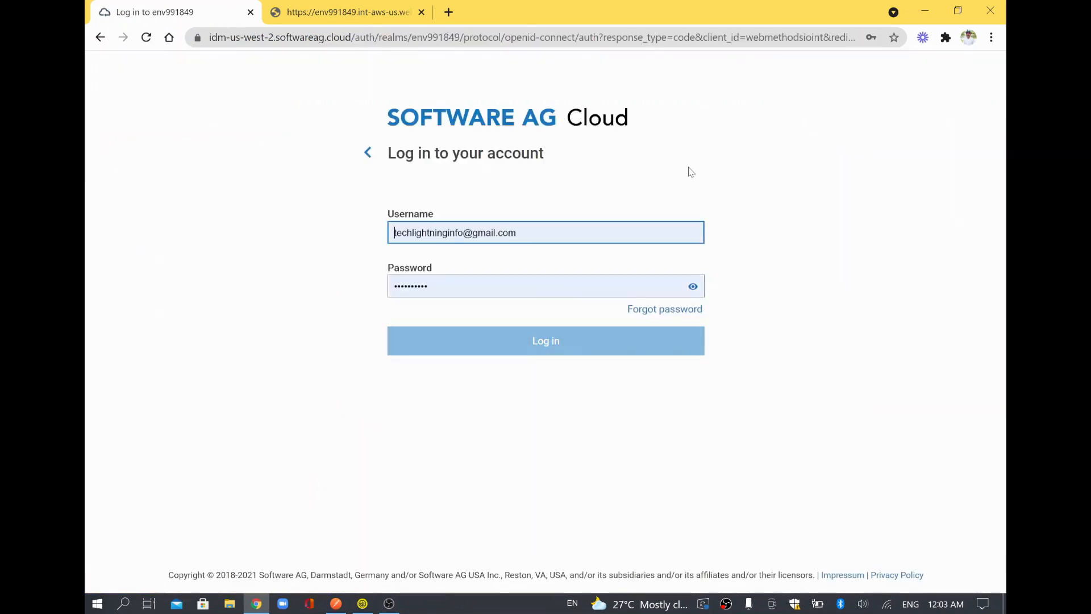
Log back in and navigate CalculatorProject's APIs to the calculator API's new-resource form.
left_click(570, 330)
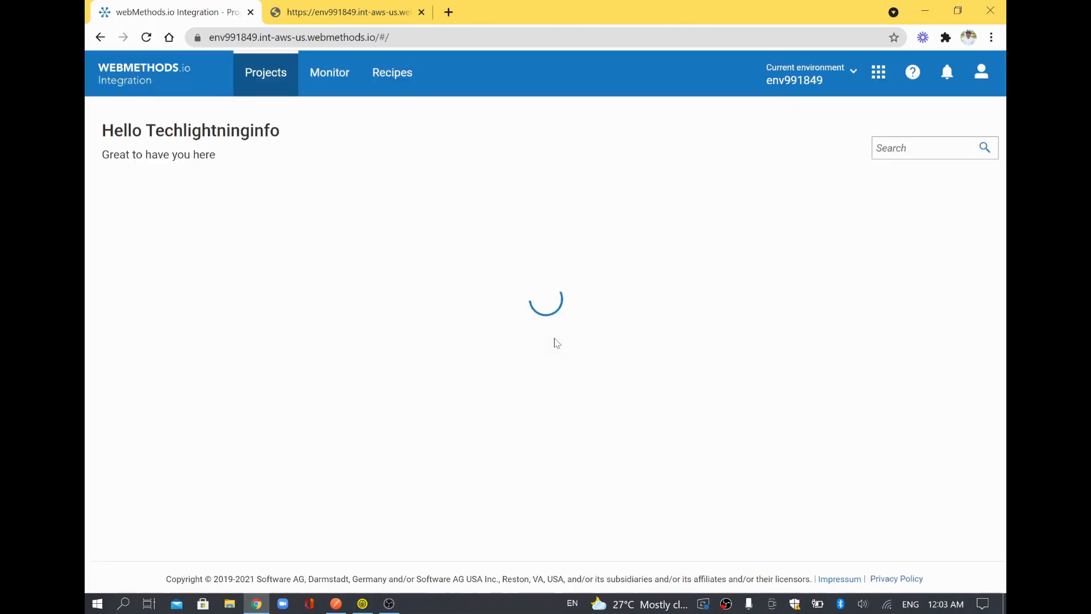
left_click(408, 226)
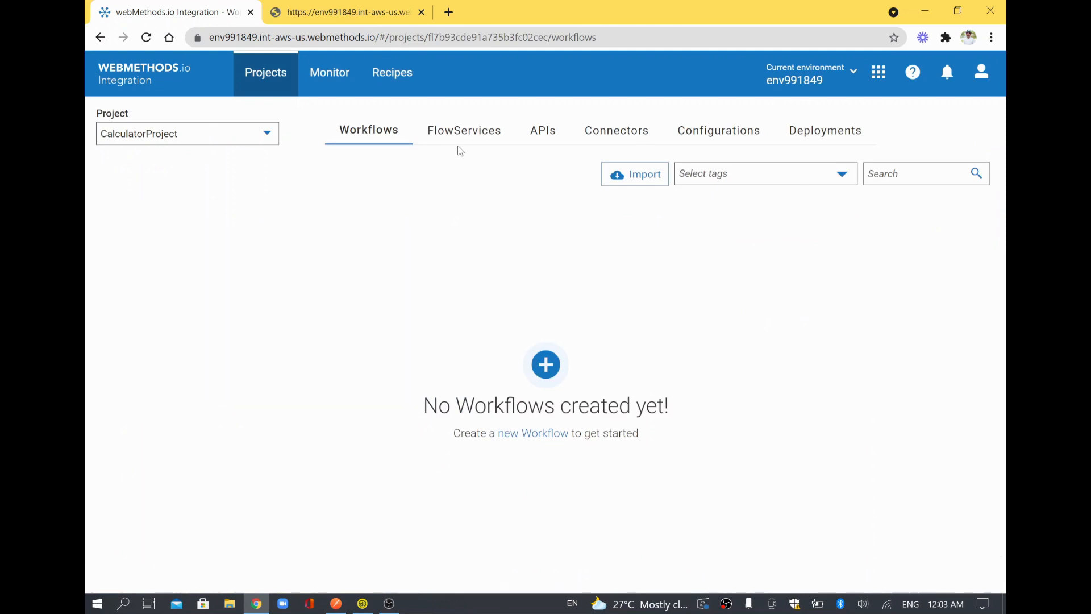
left_click(463, 130)
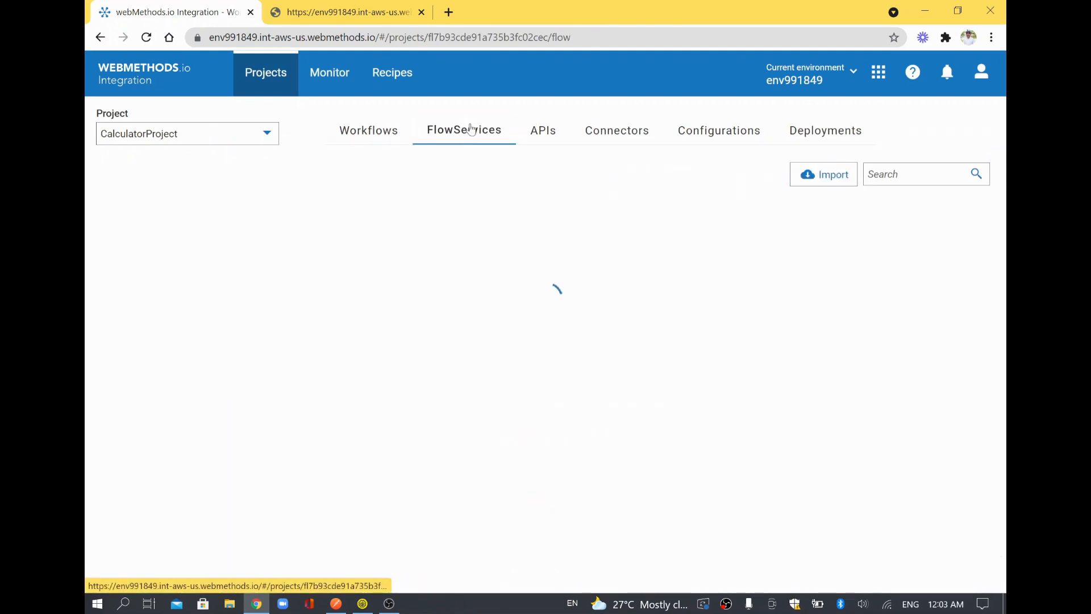
left_click(545, 130)
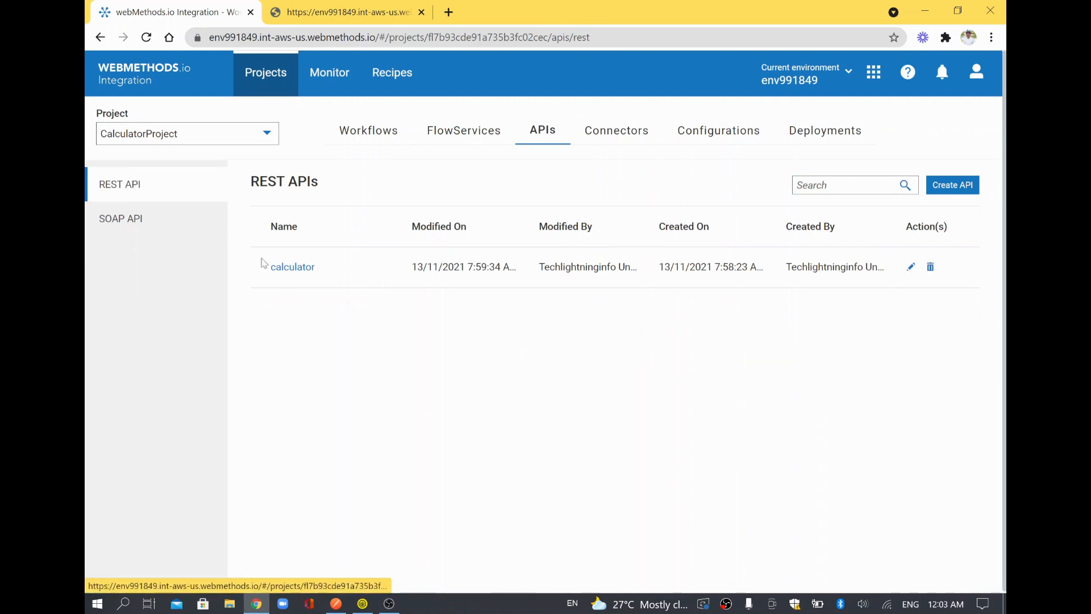
left_click(293, 275)
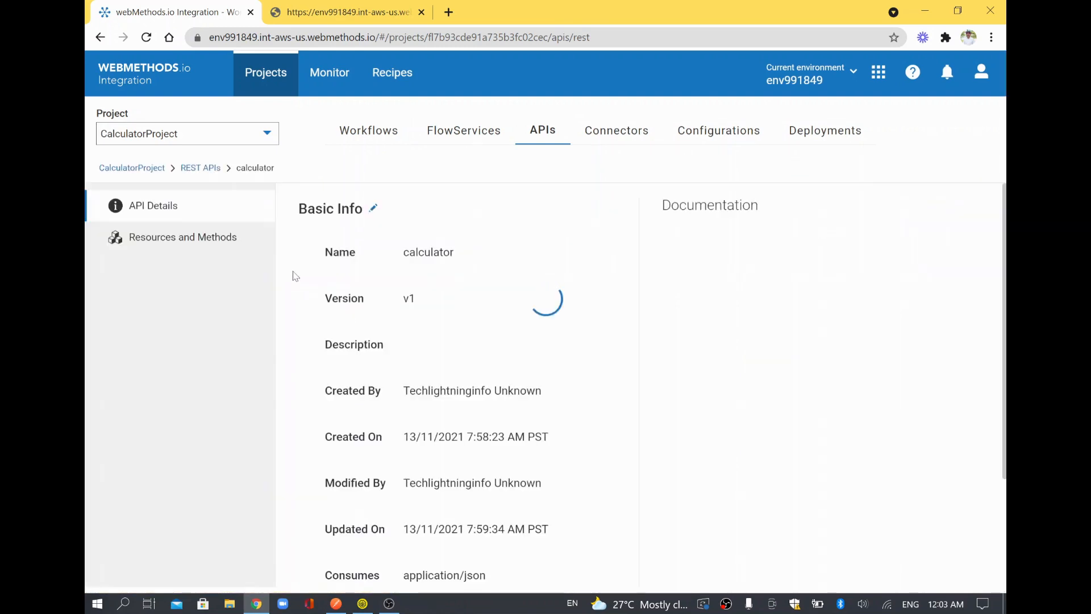
left_click(189, 241)
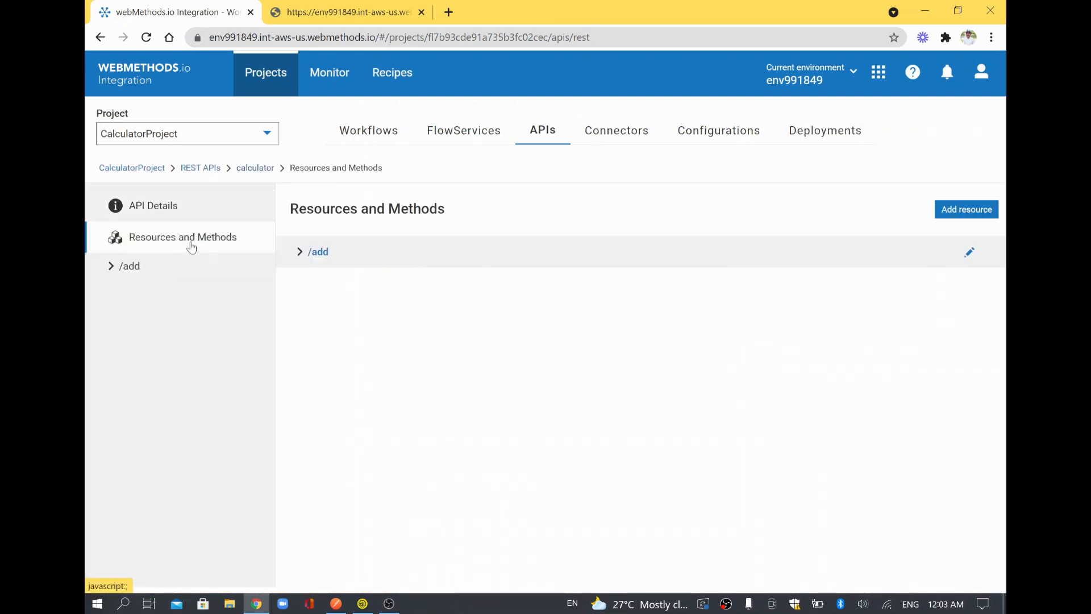
left_click(966, 206)
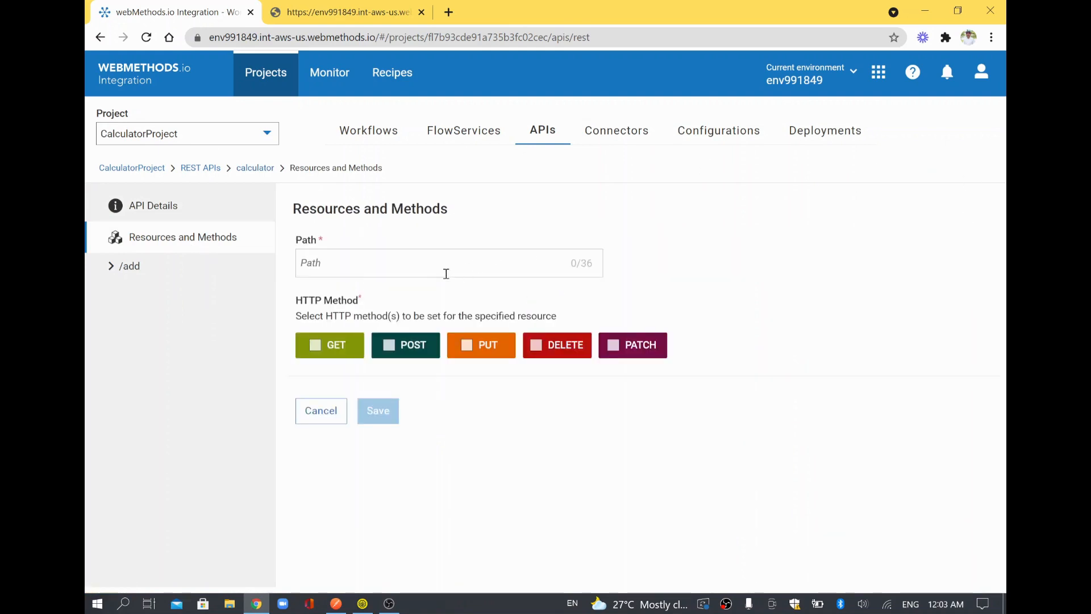
Create the /multiply resource with POST mapped to multiplyTwoNos, then save the calculator API.
type("multiply")
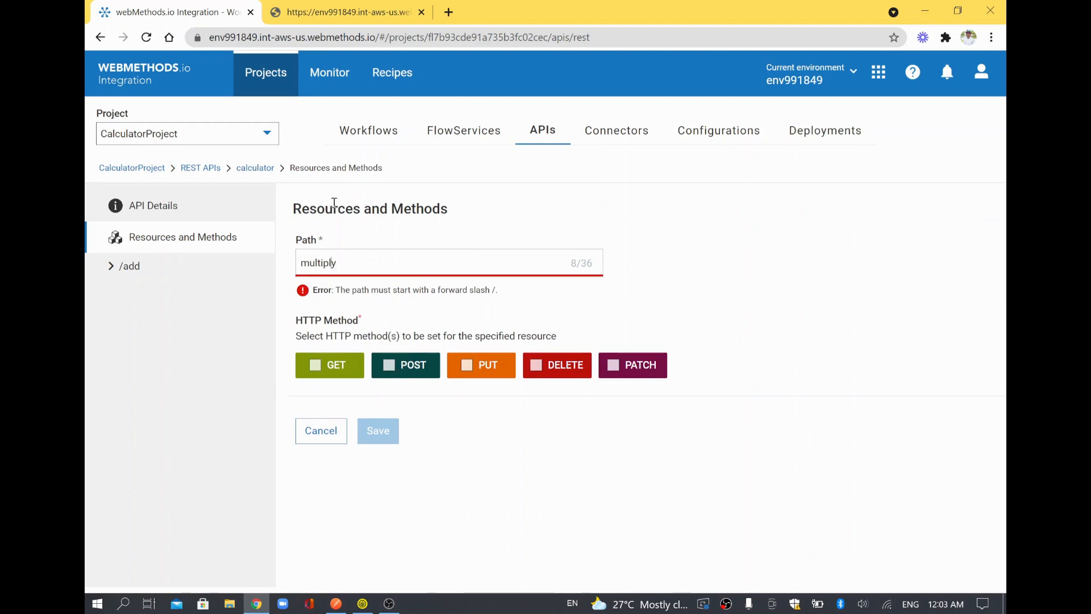
type("/")
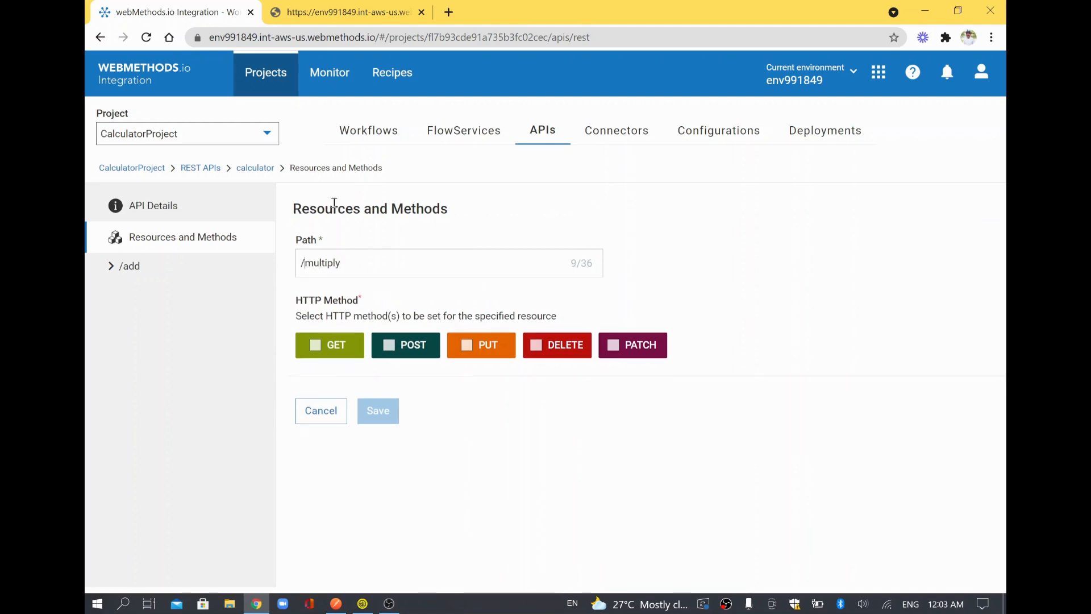
left_click(392, 346)
left_click(717, 306)
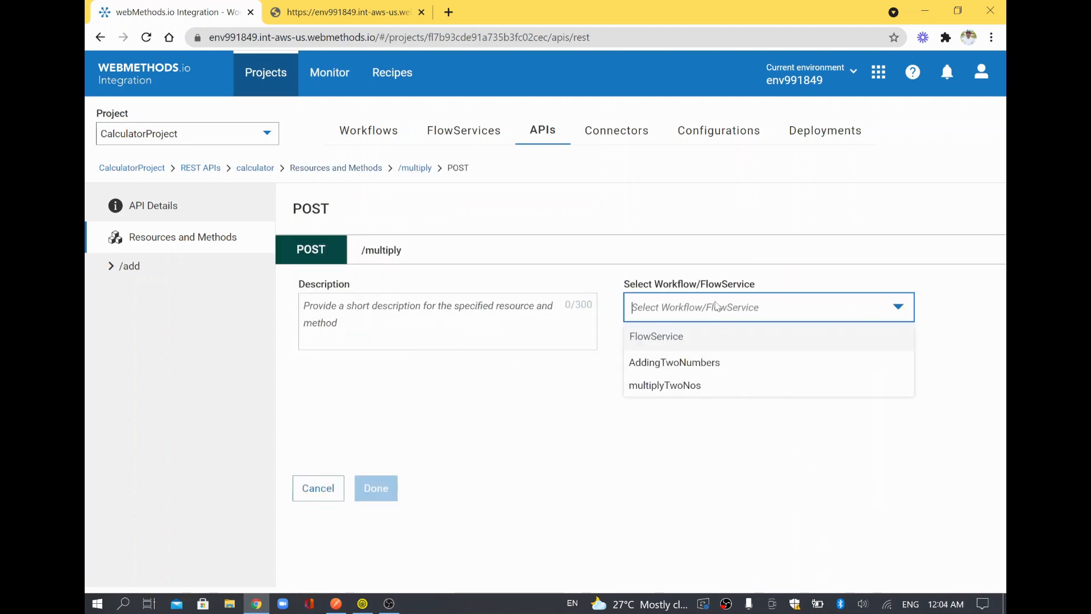
left_click(693, 387)
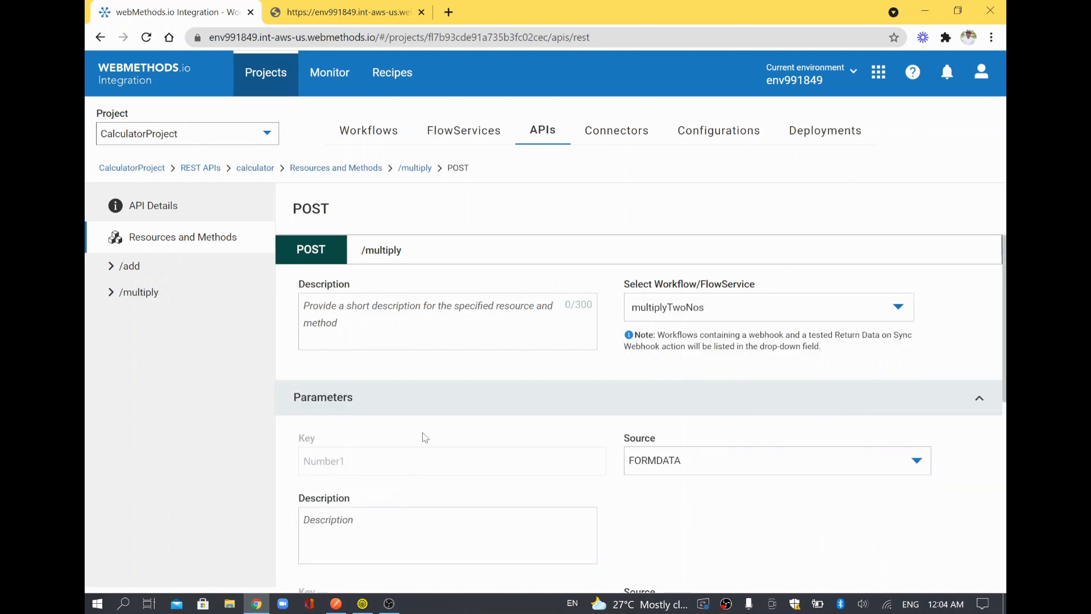
scroll(585, 441, "down", 3)
scroll(564, 401, "down", 1)
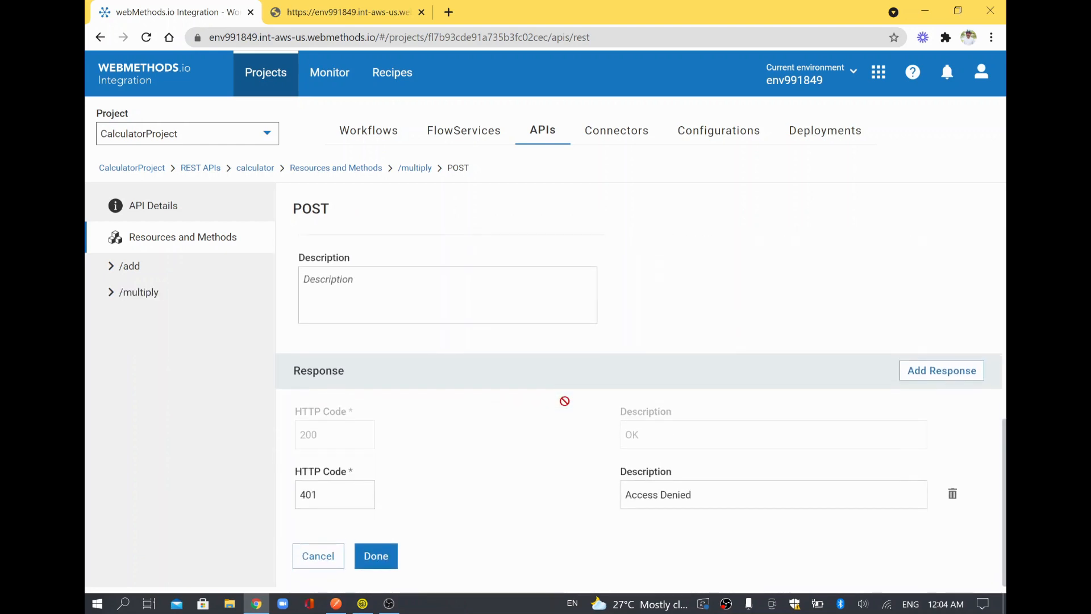
left_click(377, 551)
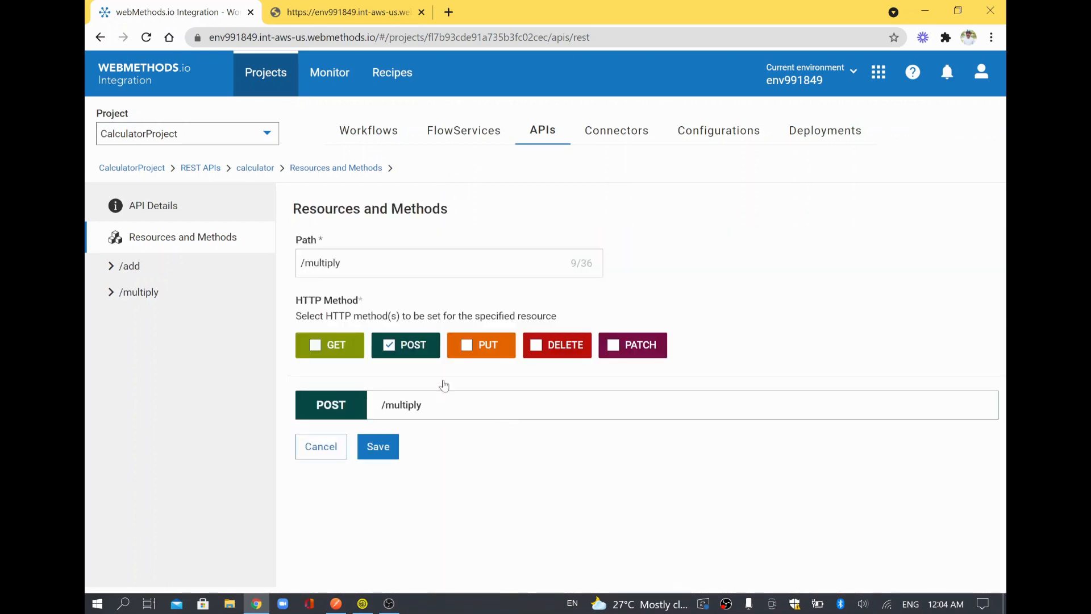
left_click(379, 453)
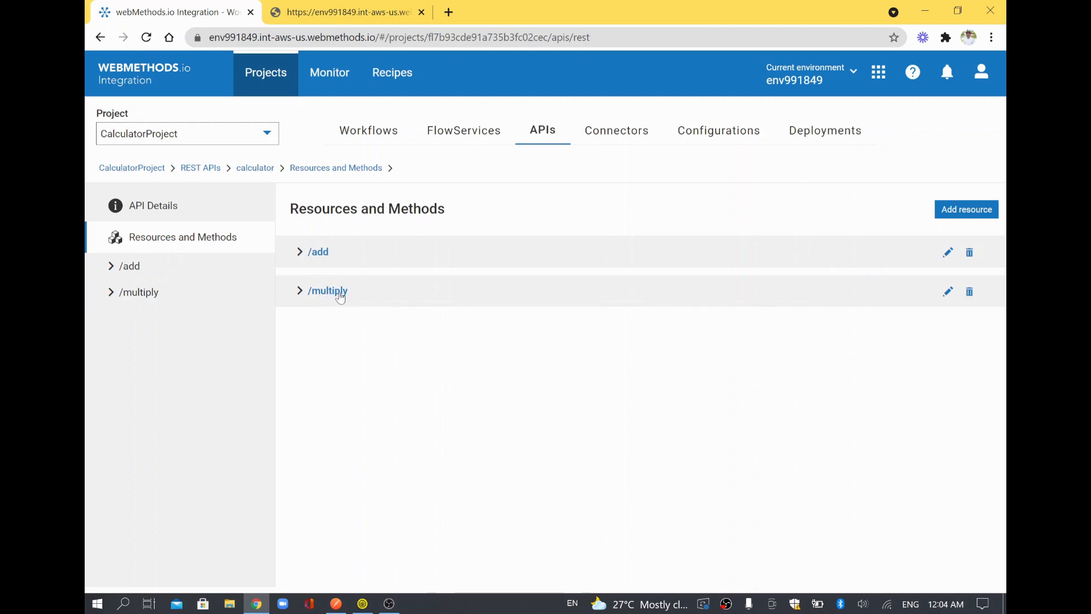
key("alt+Tab")
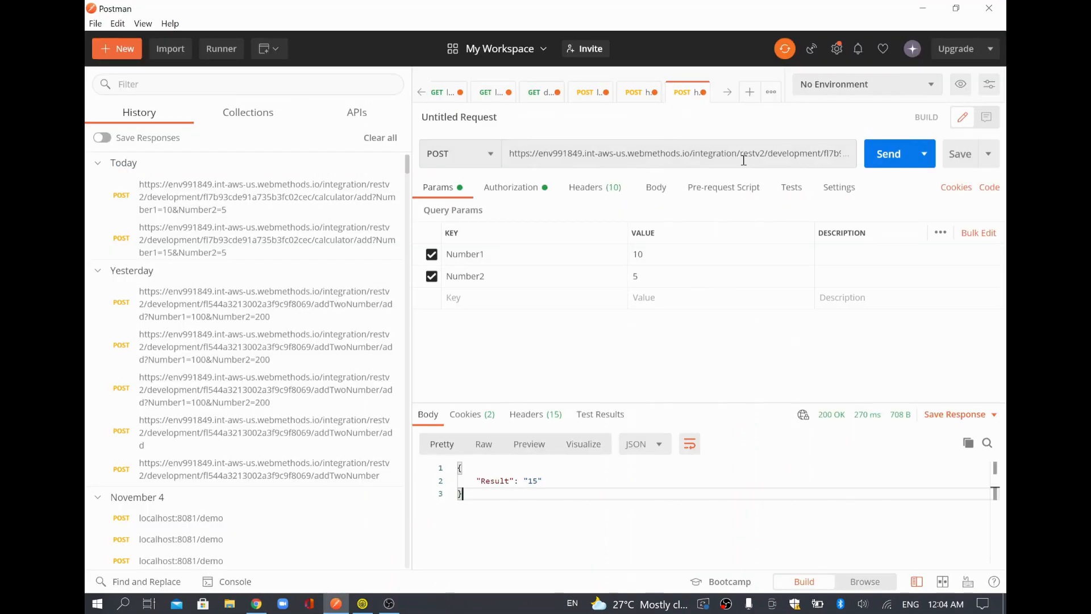
Change the Postman request URL path from add to multiply.
double_click(743, 159)
left_click(537, 180)
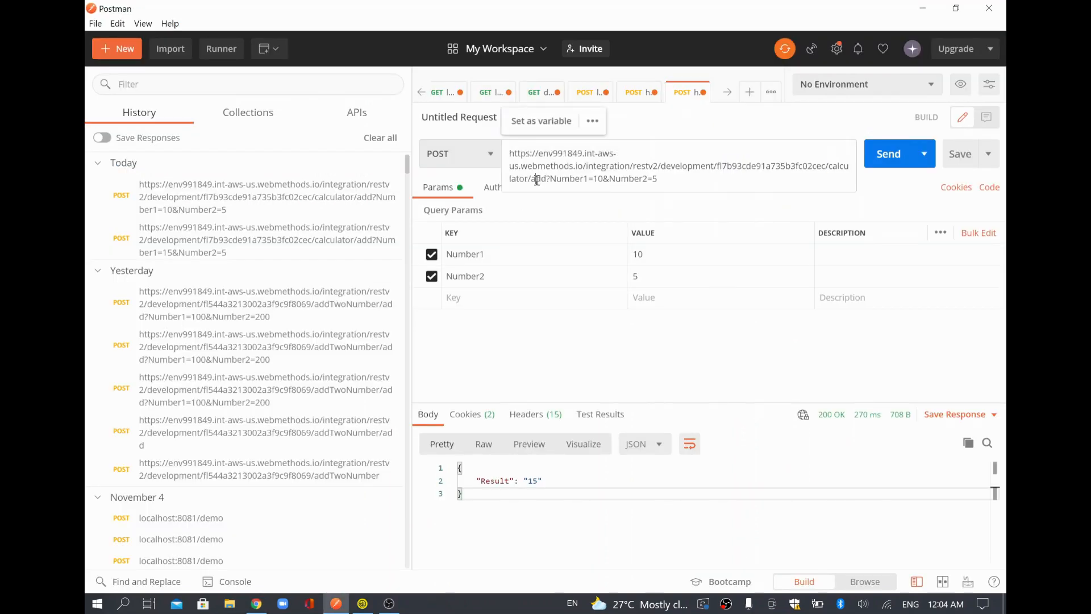
double_click(537, 179)
type("mult")
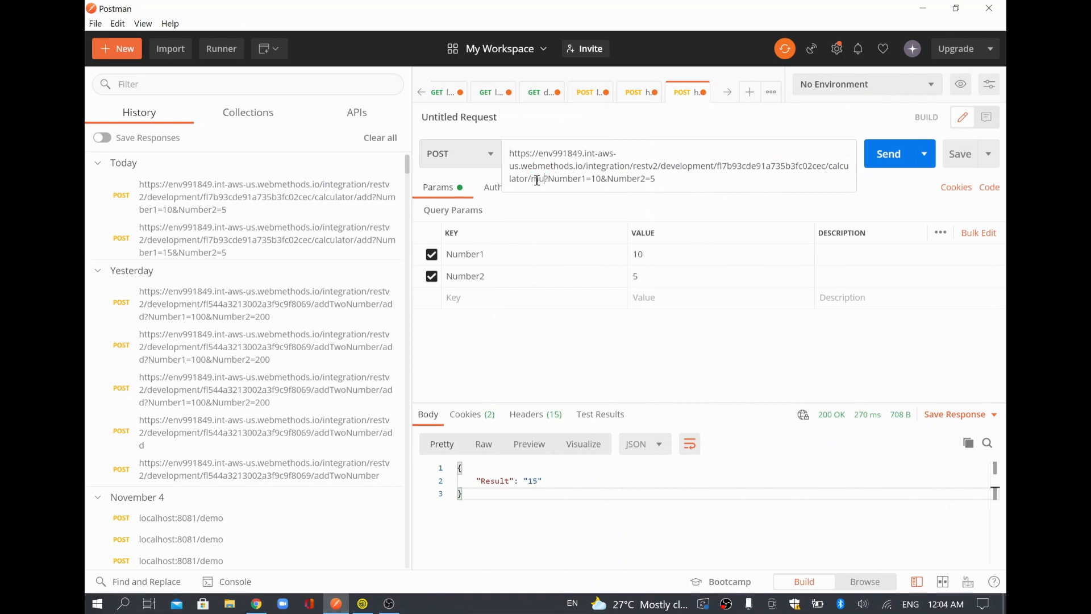
type("iply")
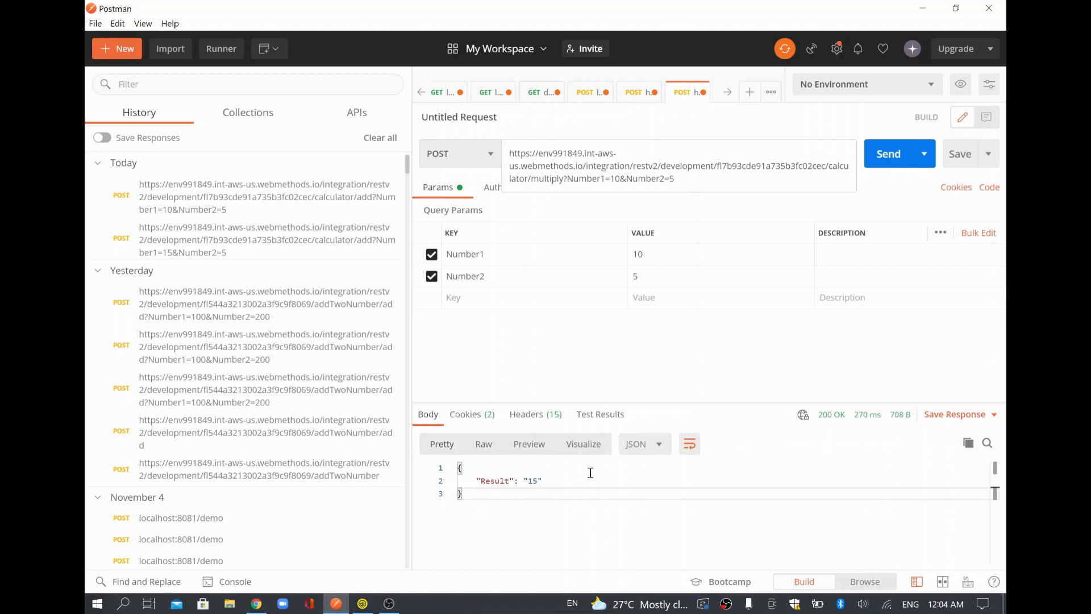
left_click(509, 492)
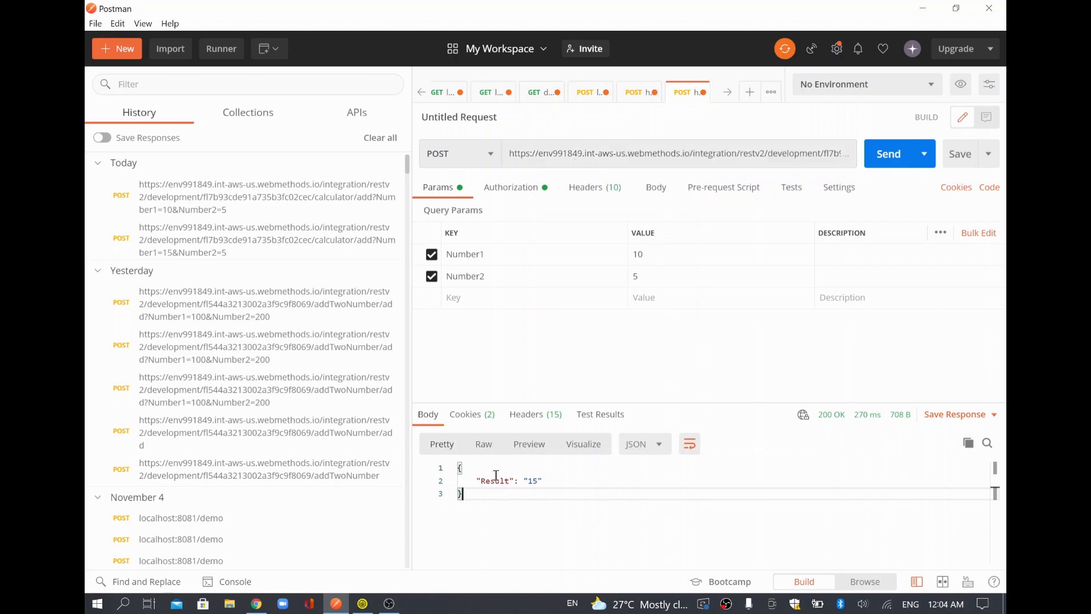
Send the multiply request with Number1 10 and Number2 5 and check the null Result.
double_click(496, 479)
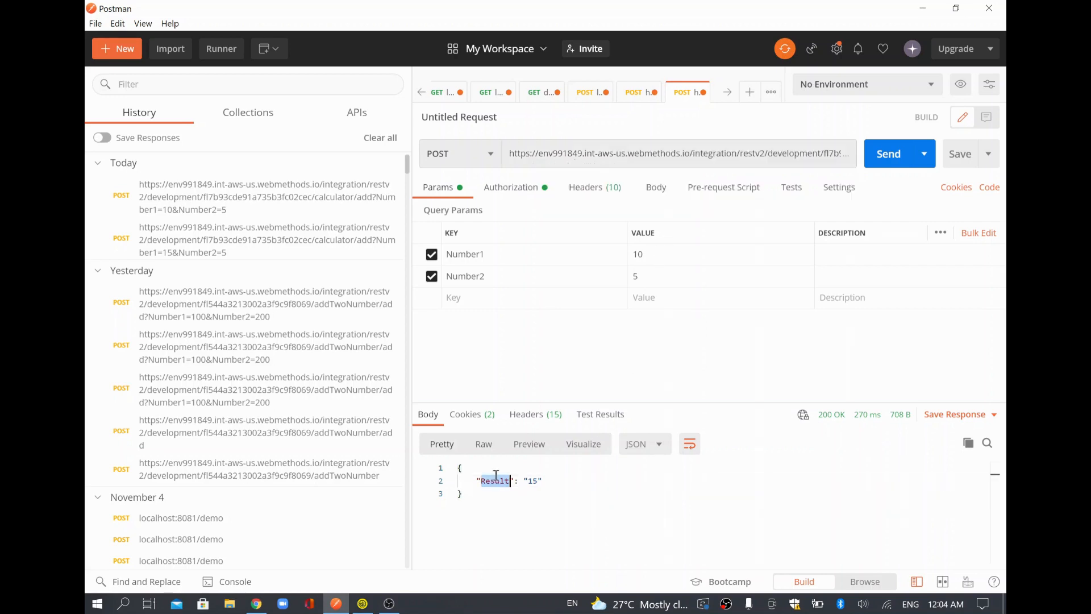
left_click(884, 153)
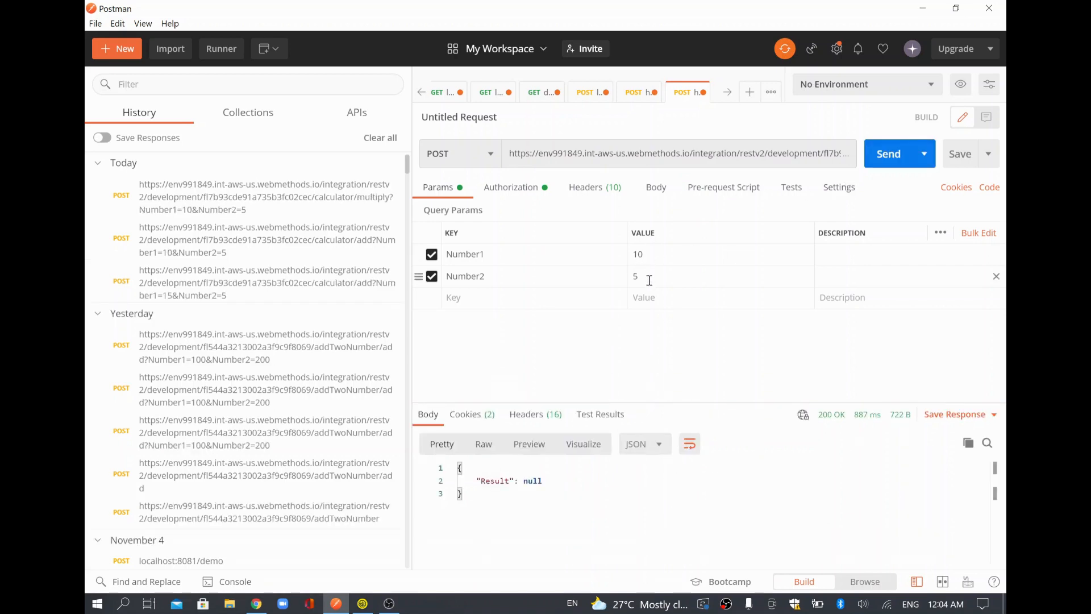
double_click(534, 483)
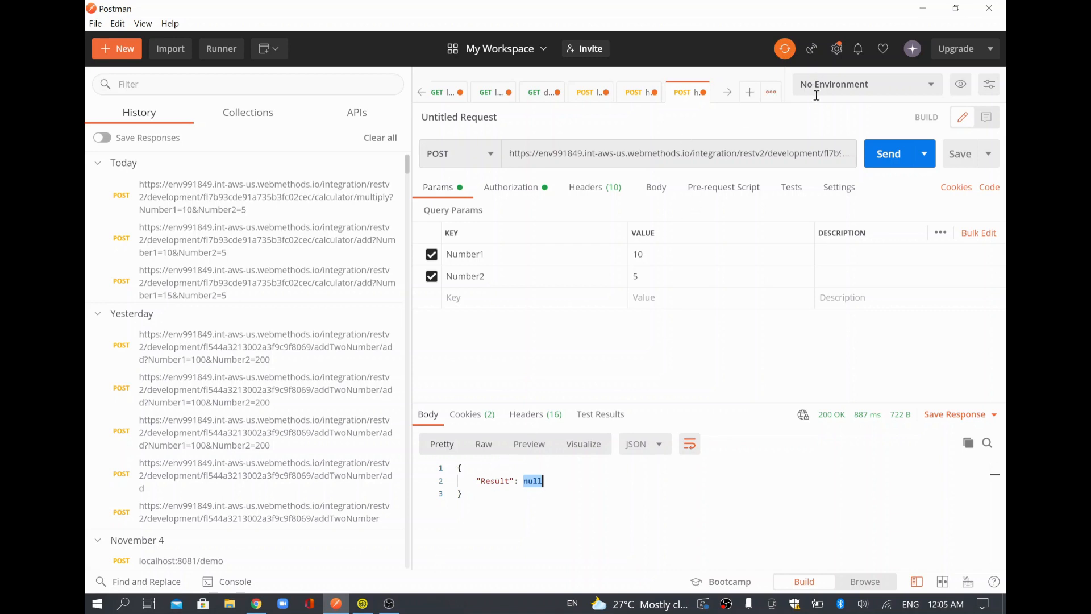
left_click(808, 148)
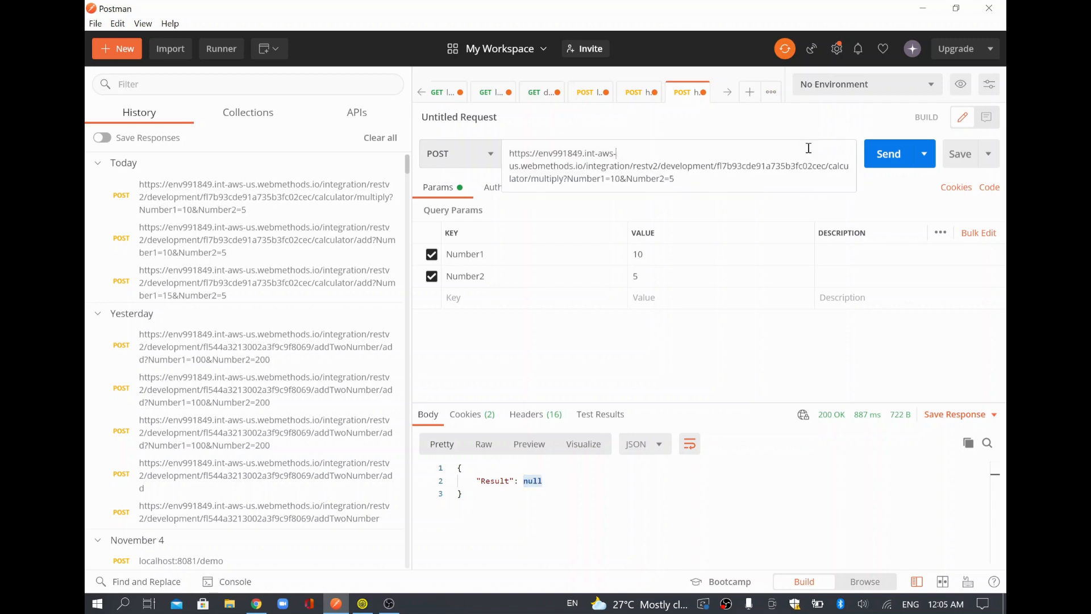
triple_click(607, 178)
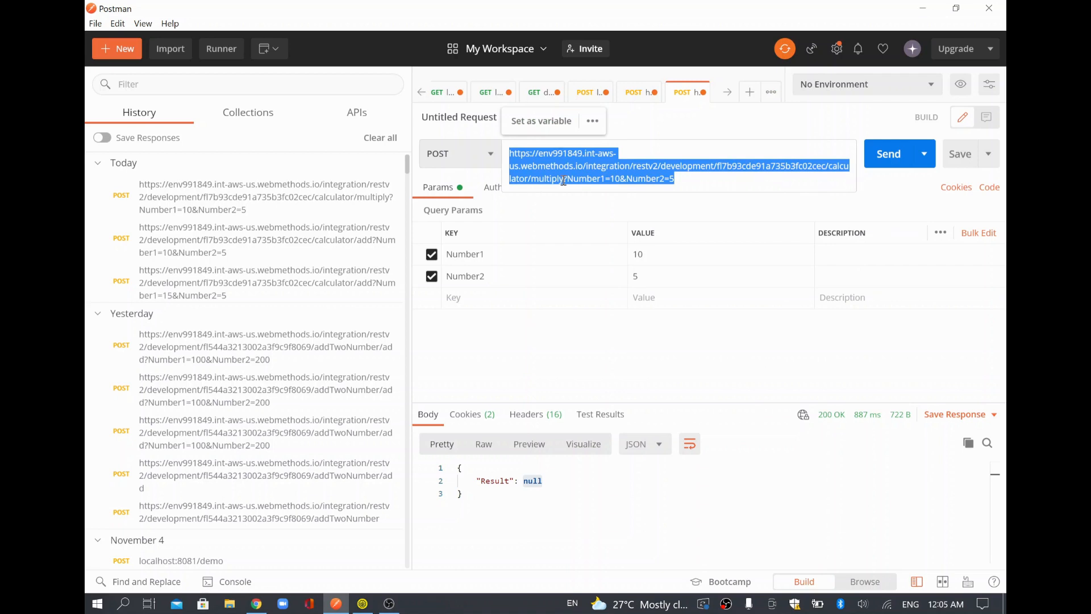
key("alt+Tab")
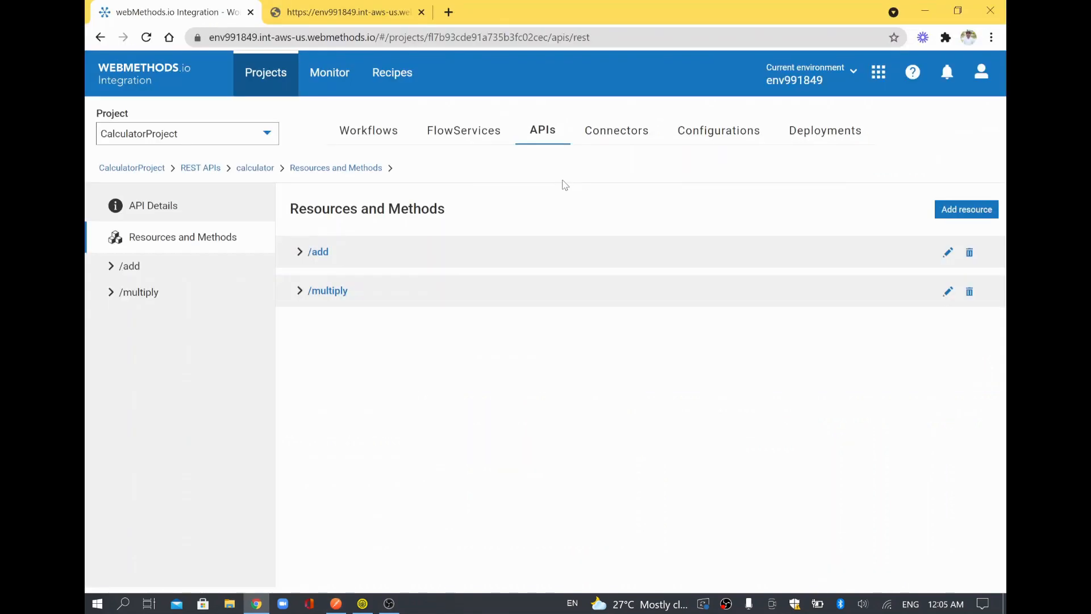
Open the multiplyTwoNos flow service and review its output fields and MultiplyInts mappings.
left_click(299, 295)
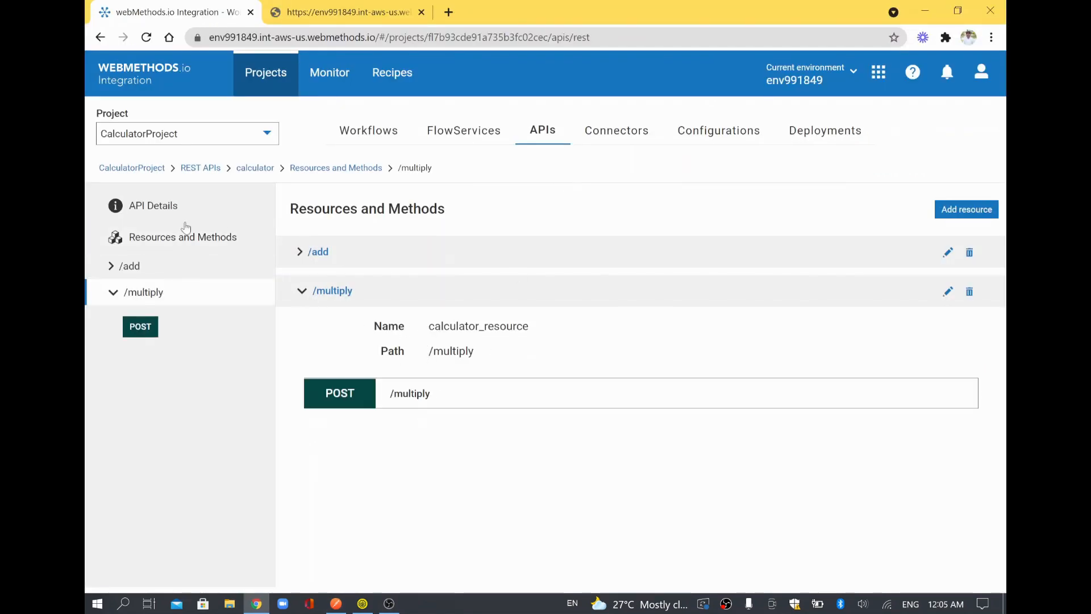
left_click(457, 130)
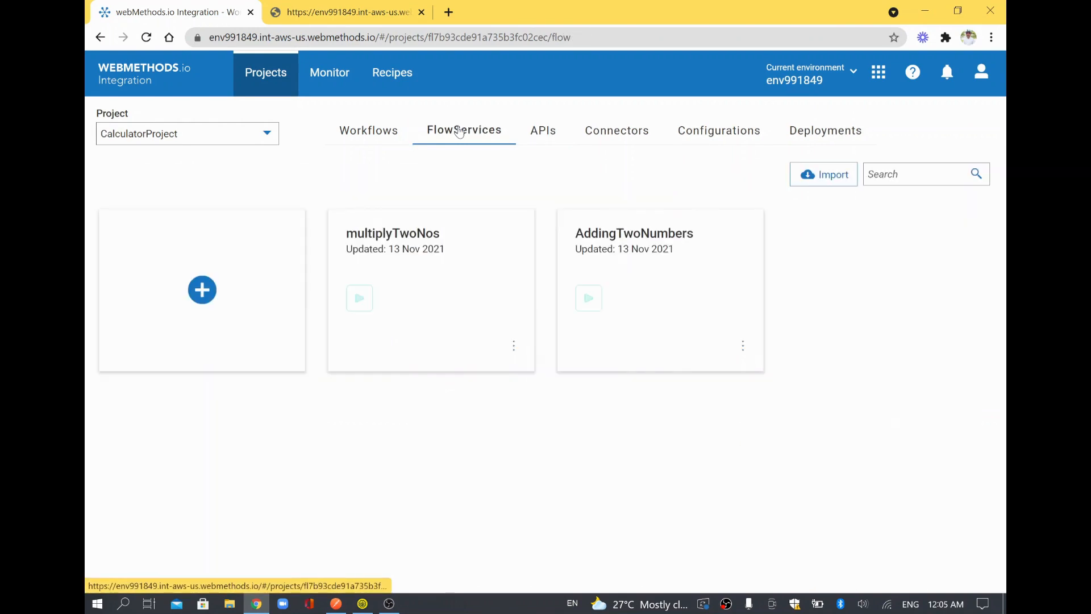
left_click(412, 263)
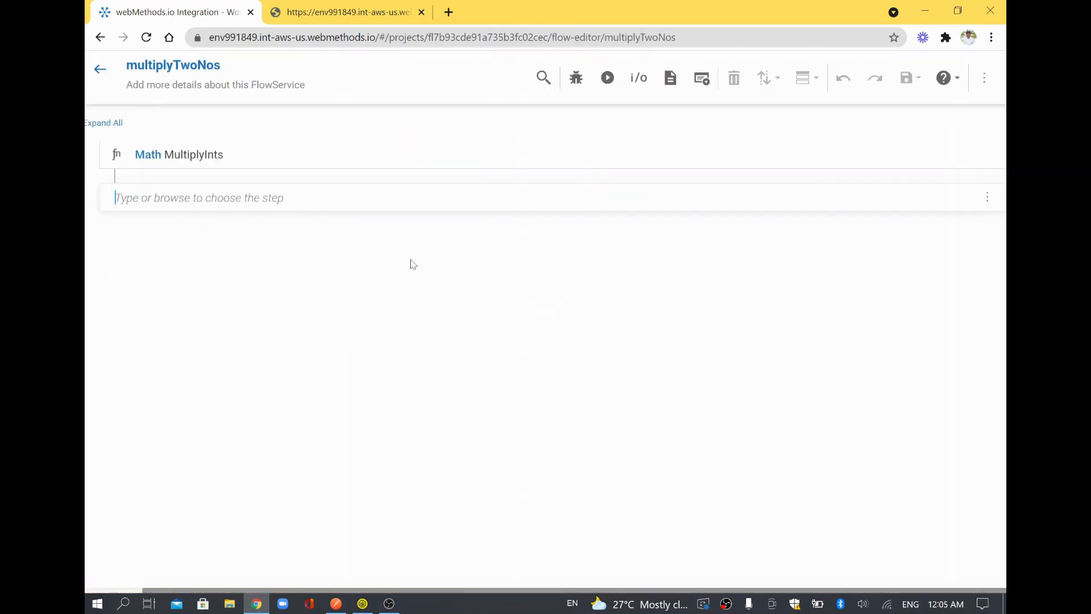
left_click(227, 158)
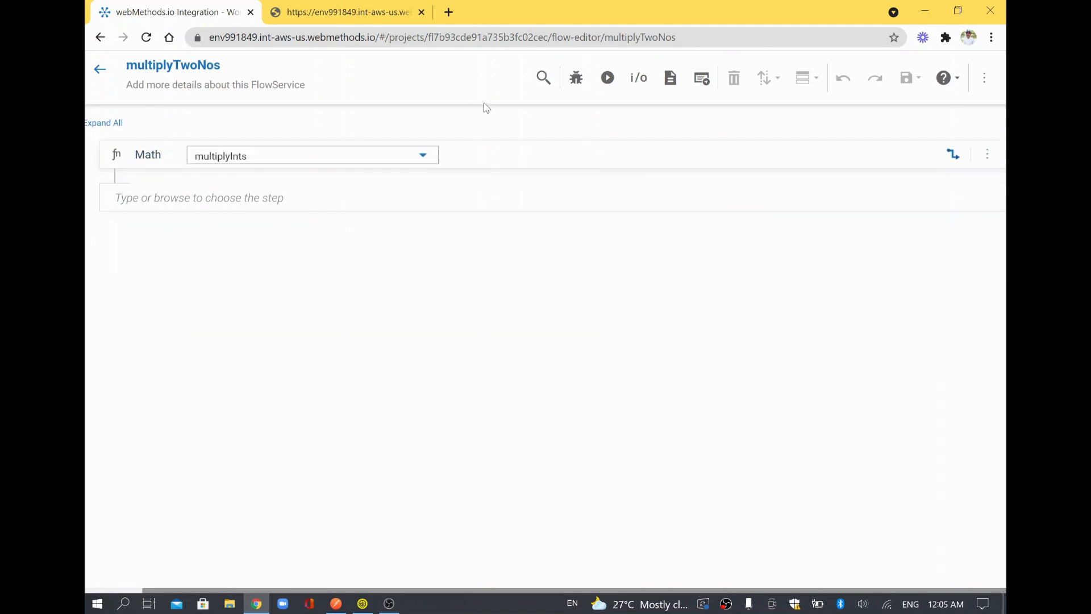
left_click(638, 80)
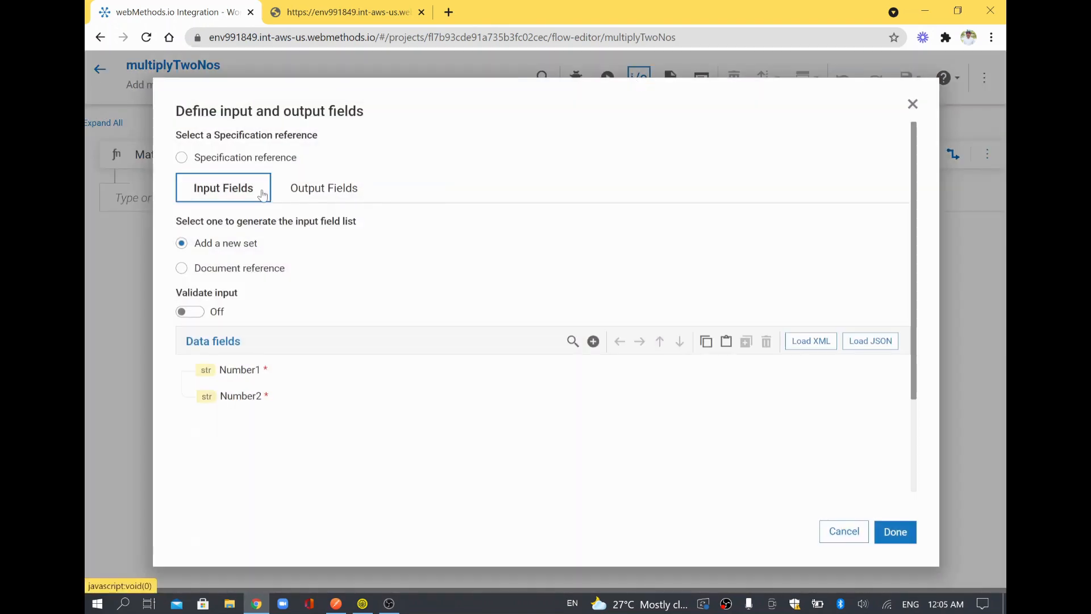
left_click(322, 190)
mouse_move(243, 368)
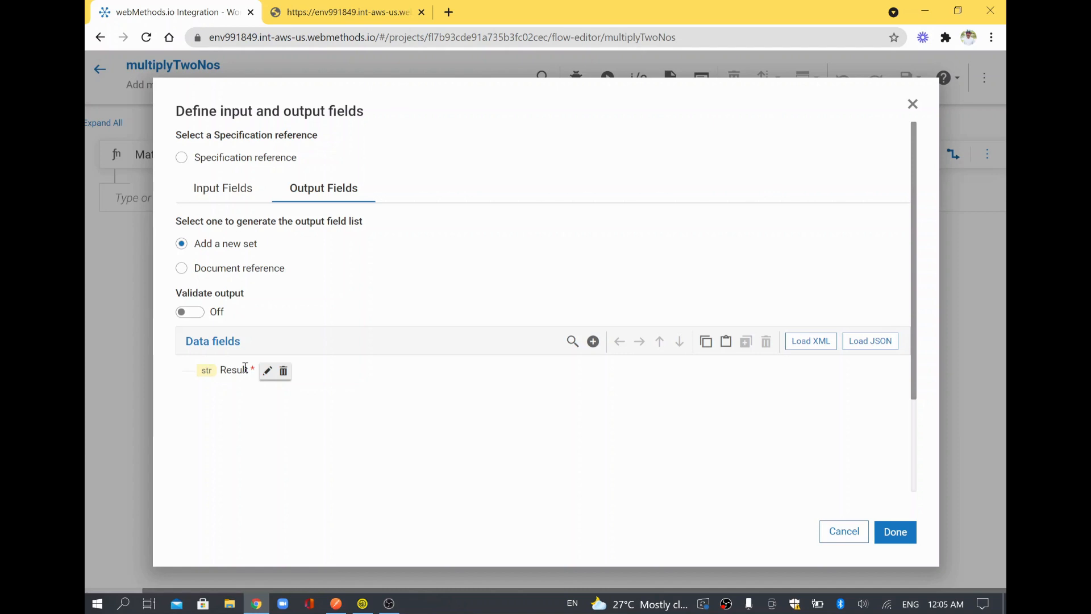
left_click(912, 105)
left_click(955, 153)
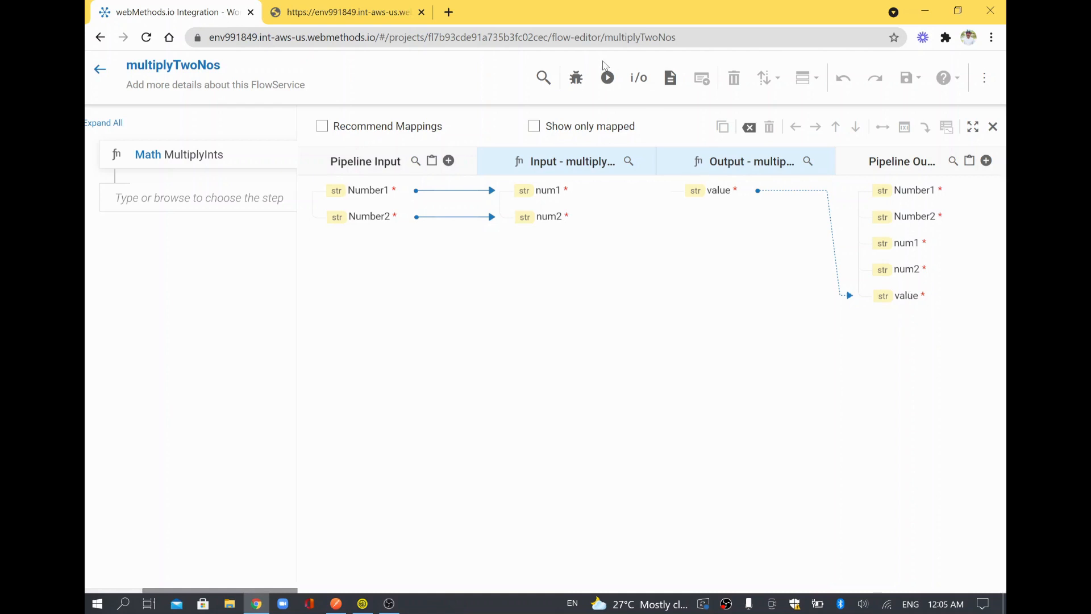
Replace the Result output field with a field named value and save multiplyTwoNos.
left_click(639, 81)
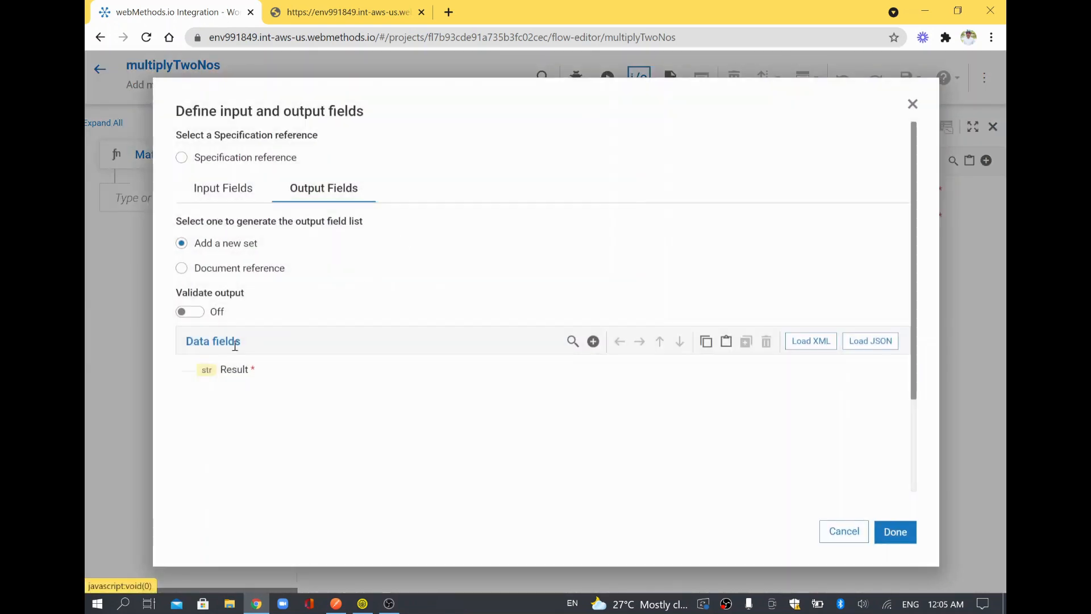
double_click(233, 368)
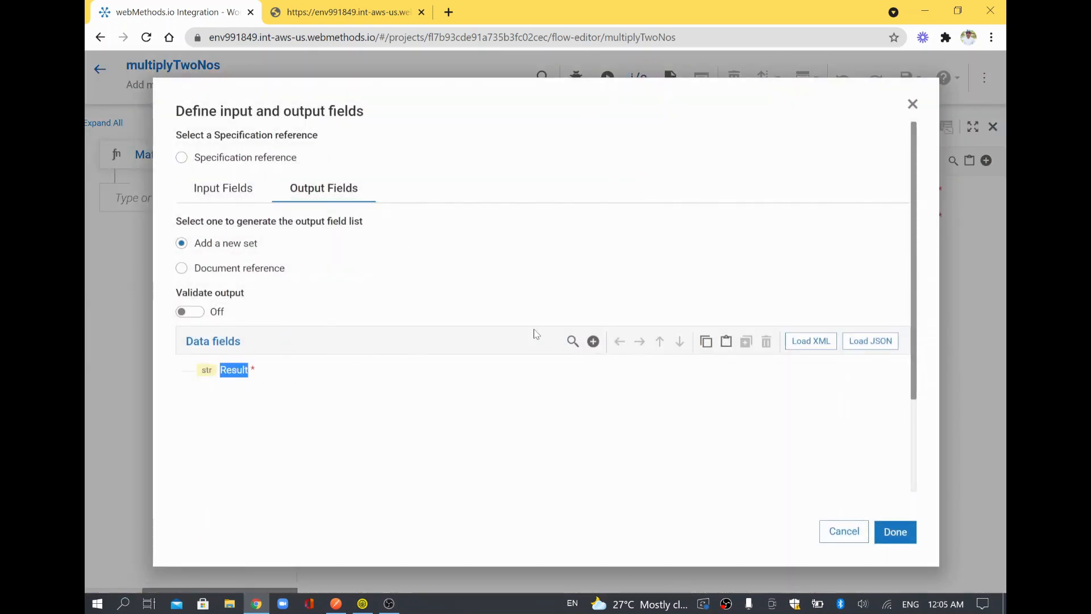
left_click(593, 341)
type("value")
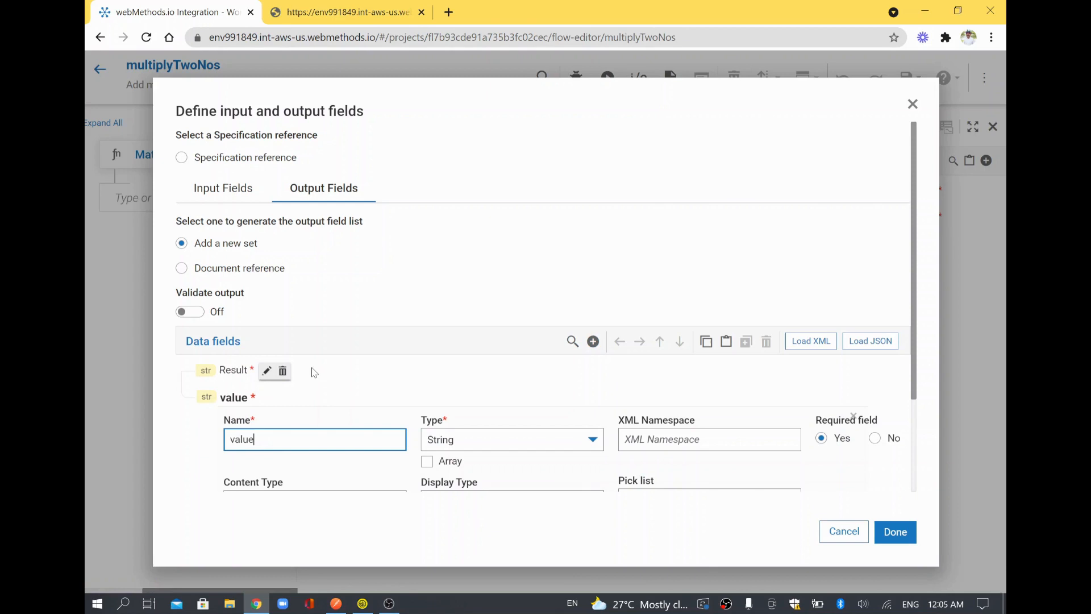
left_click(282, 371)
left_click(279, 420)
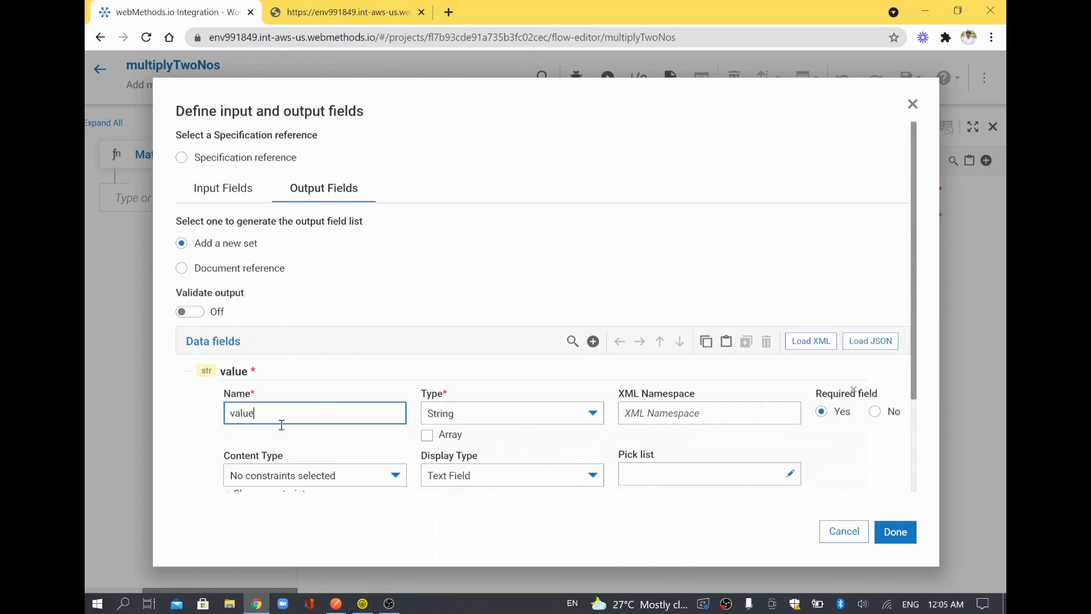
left_click(885, 530)
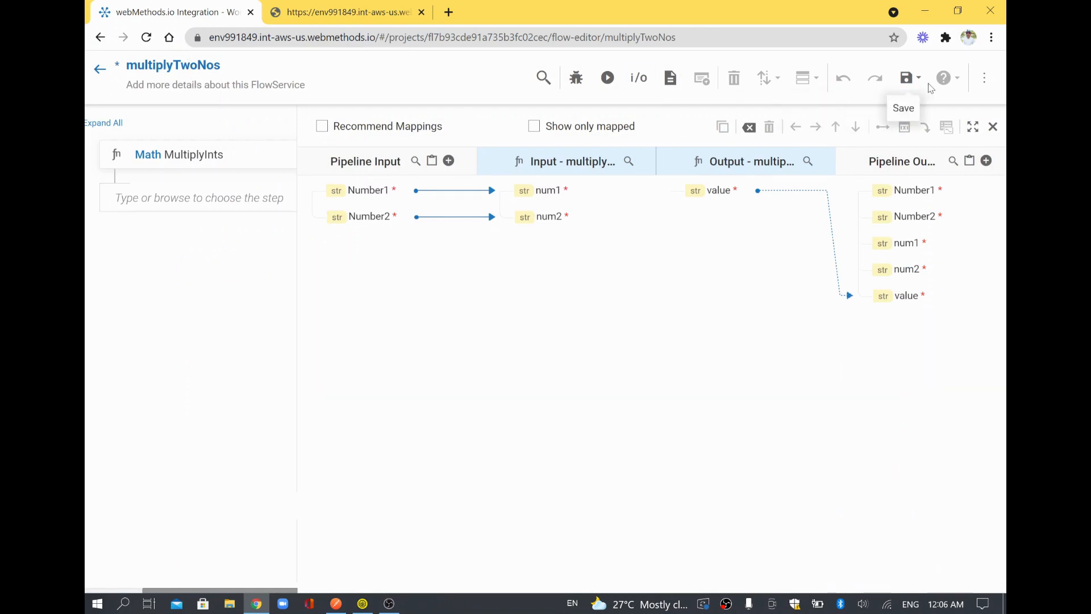
left_click(909, 81)
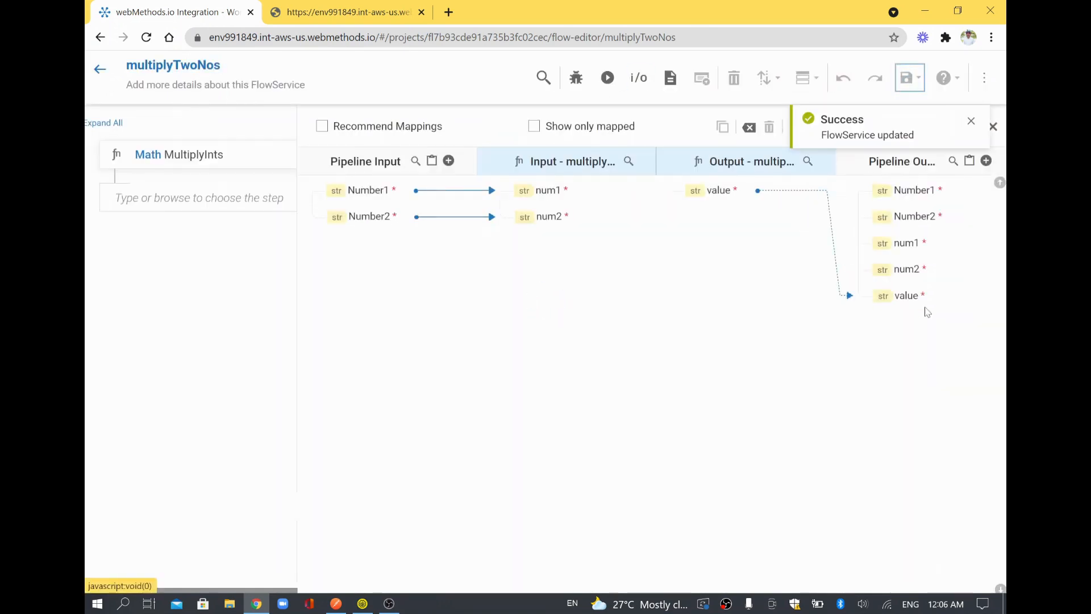
key("alt+Tab")
Resend the multiply request, then send it with Number1 changed to 15, getting value 75.
left_click(884, 152)
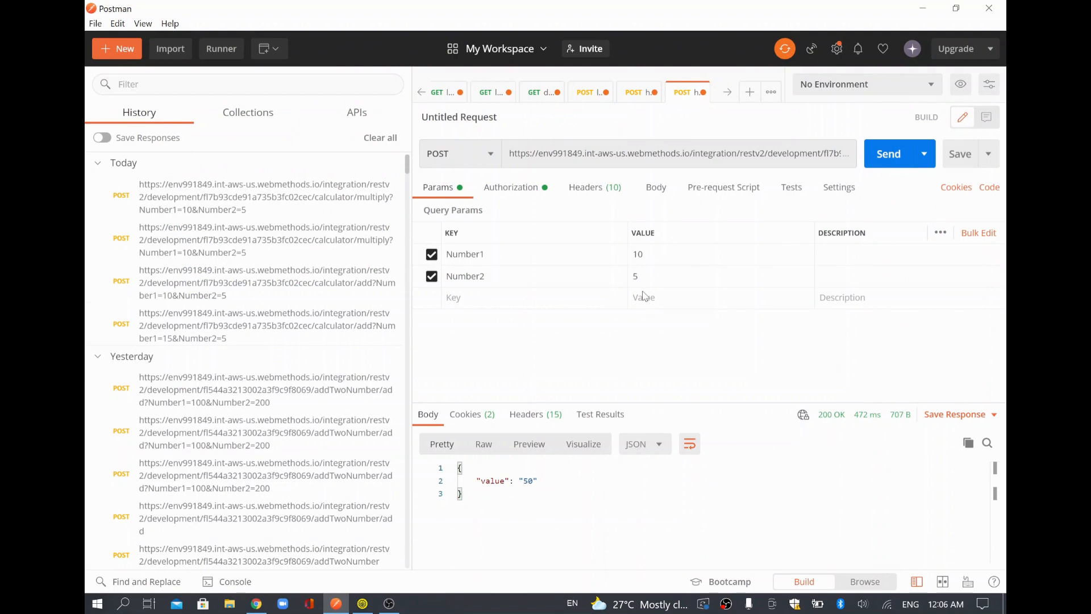
left_click(490, 482)
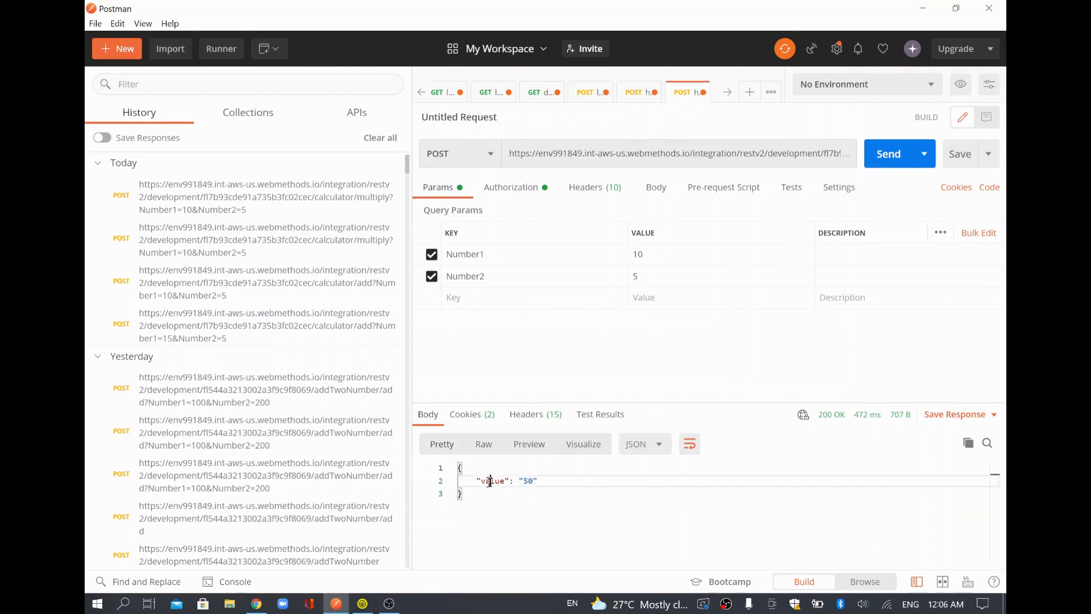
double_click(489, 481)
double_click(671, 248)
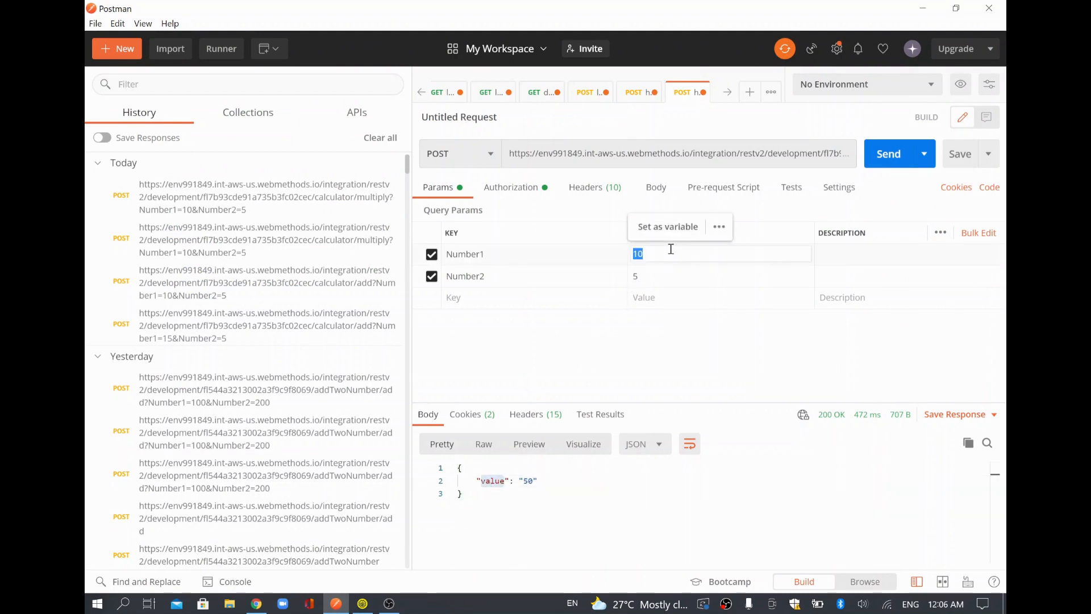
type("15")
left_click(887, 157)
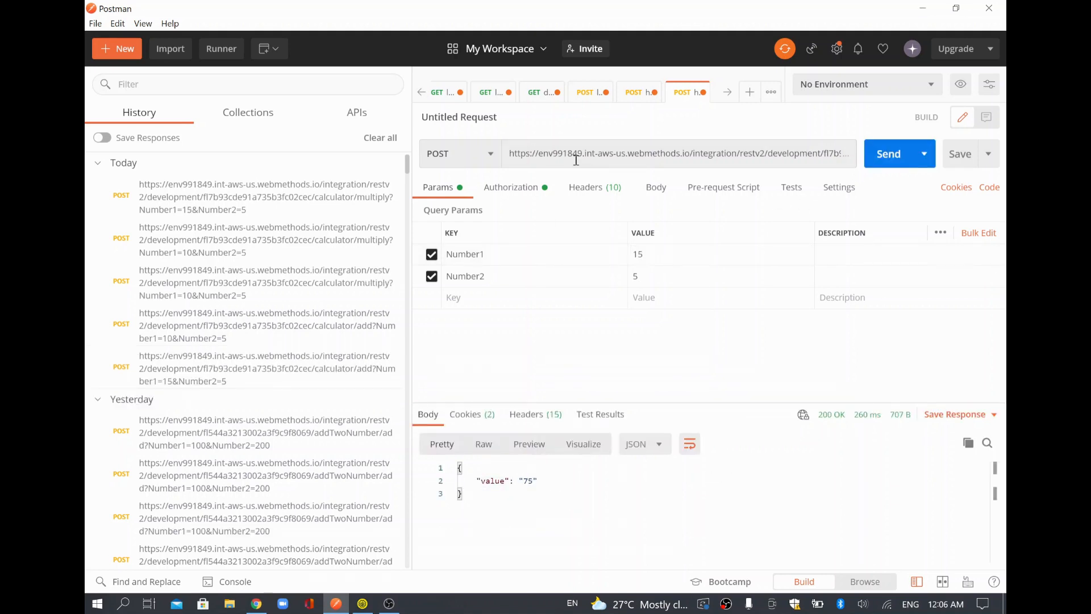
Switch the URL path back to add and send with 15 and 5, getting Result 20.
left_click(820, 154)
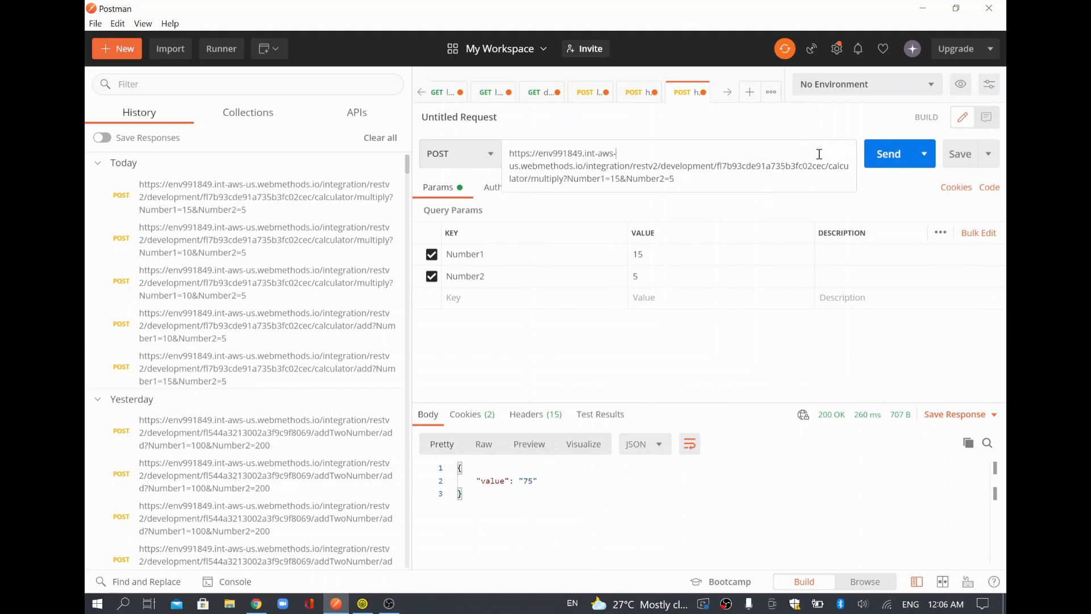
double_click(594, 179)
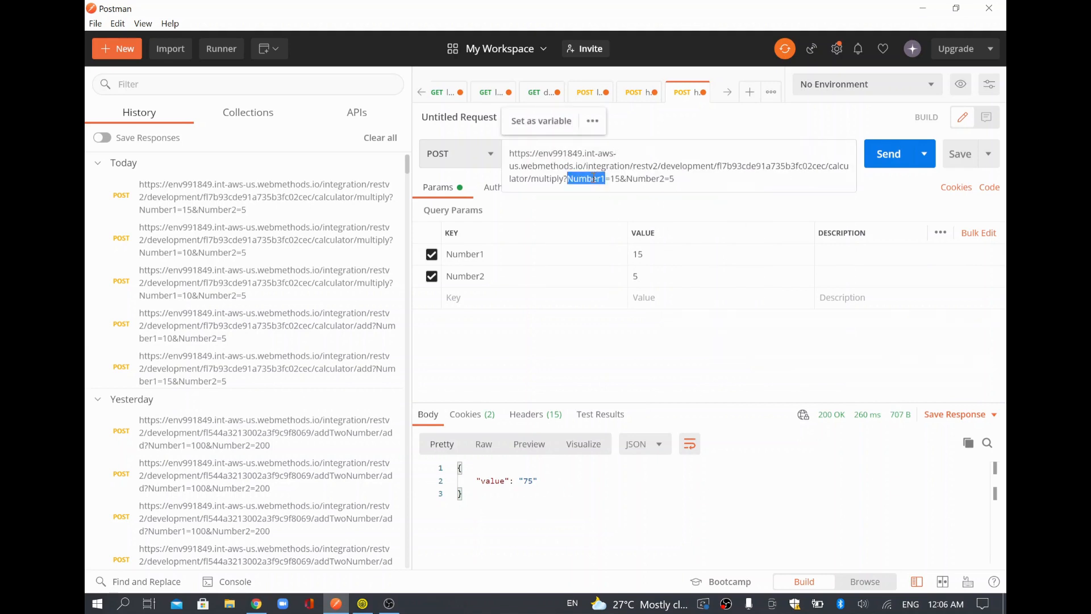
double_click(544, 180)
type("add")
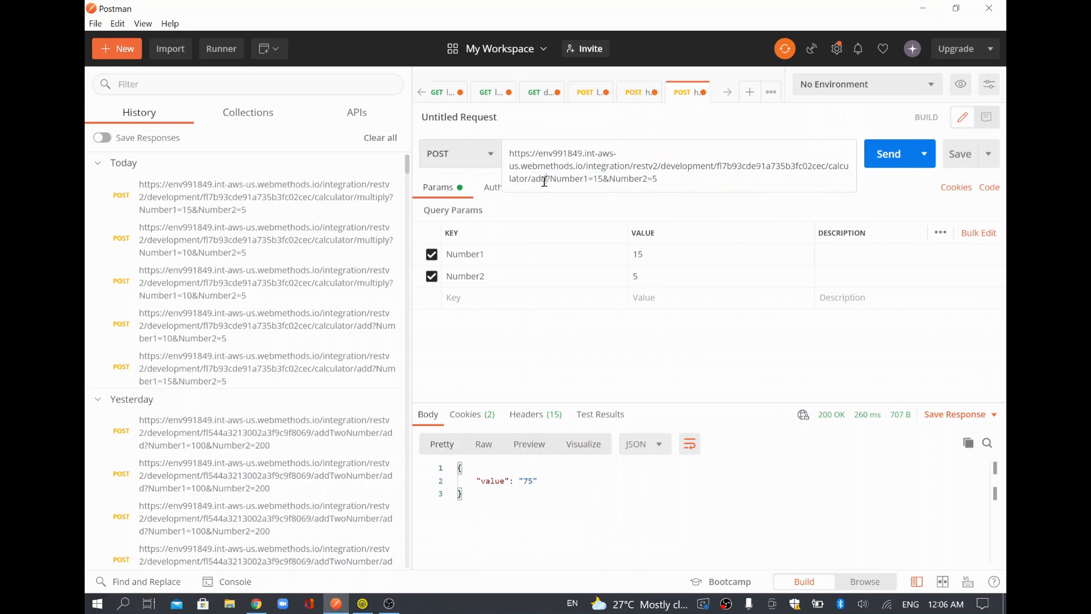
left_click(885, 164)
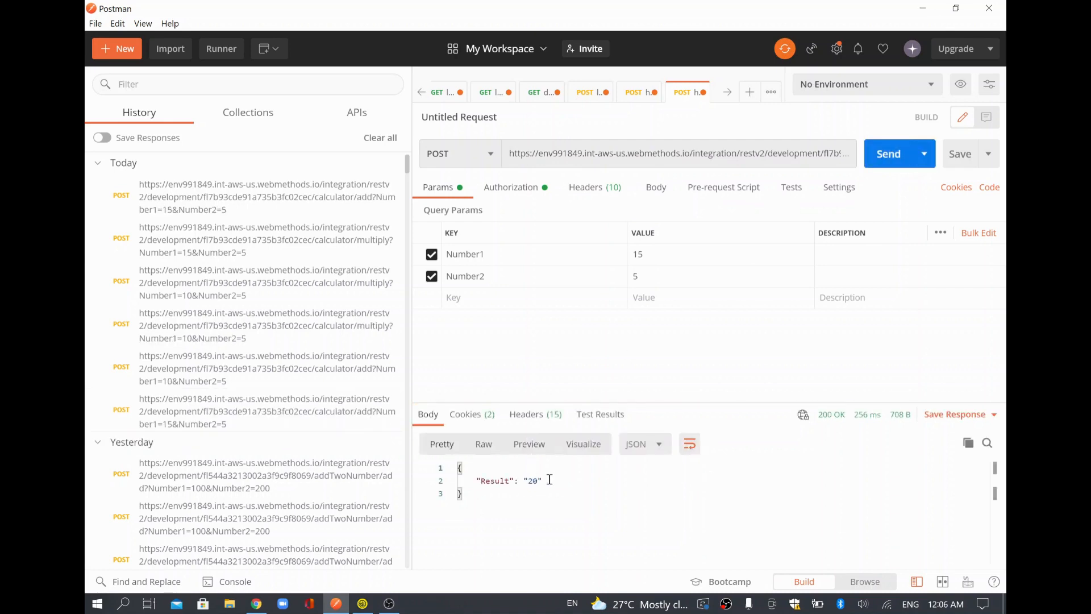
left_click(695, 158)
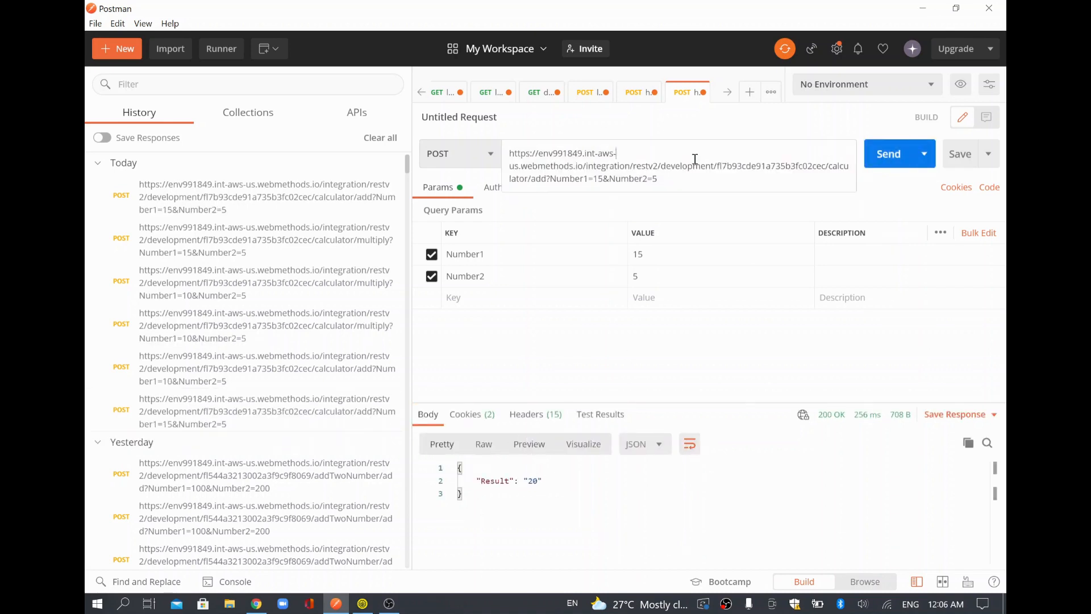
double_click(548, 178)
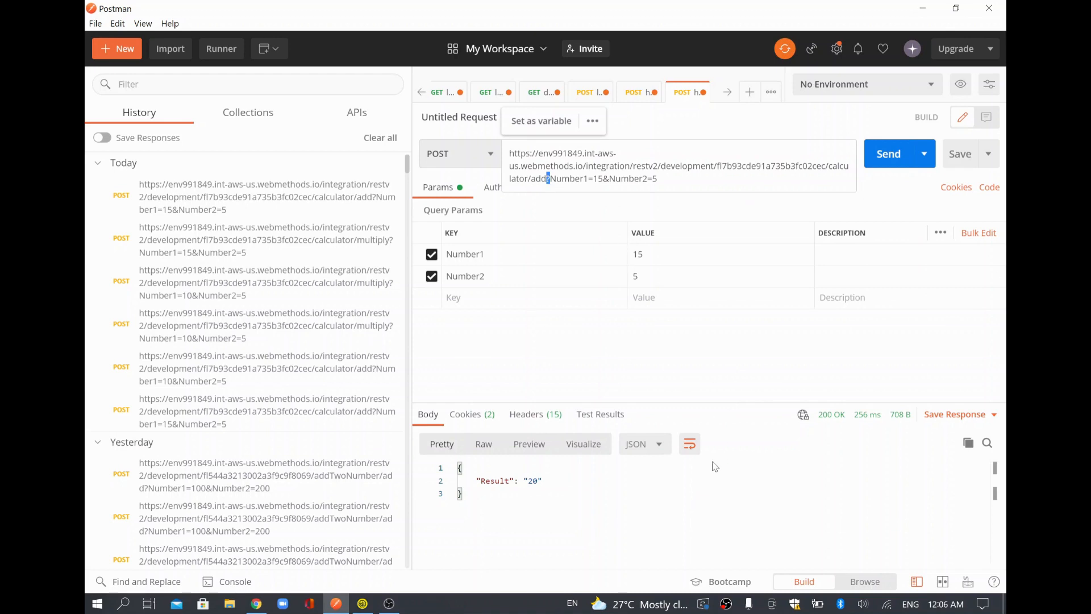
key("alt+Tab")
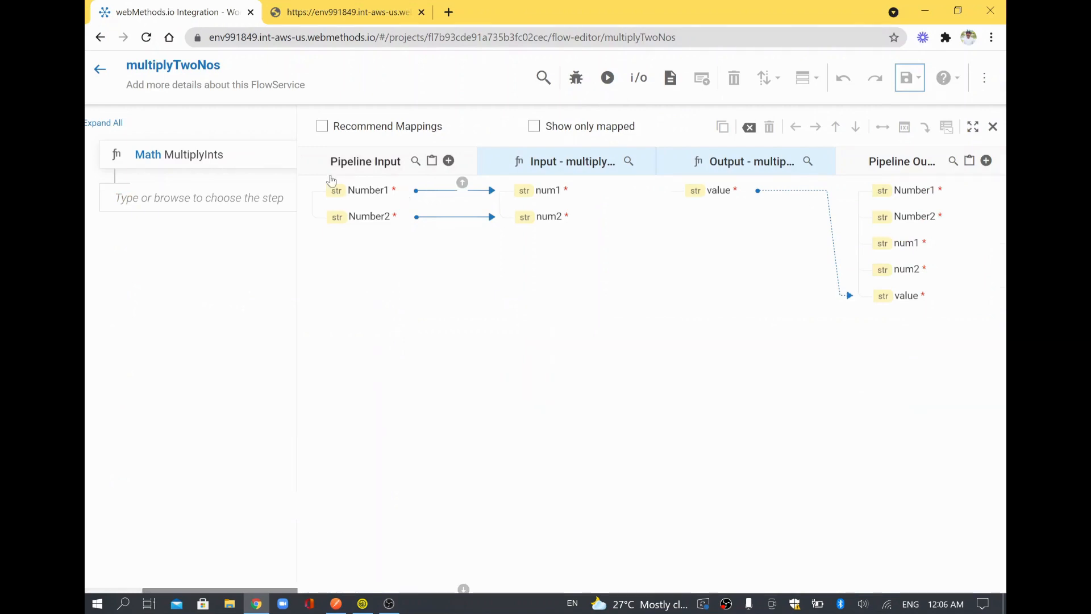
Leave the multiplyTwoNos editor and open CalculatorProject's APIs listing.
left_click(100, 68)
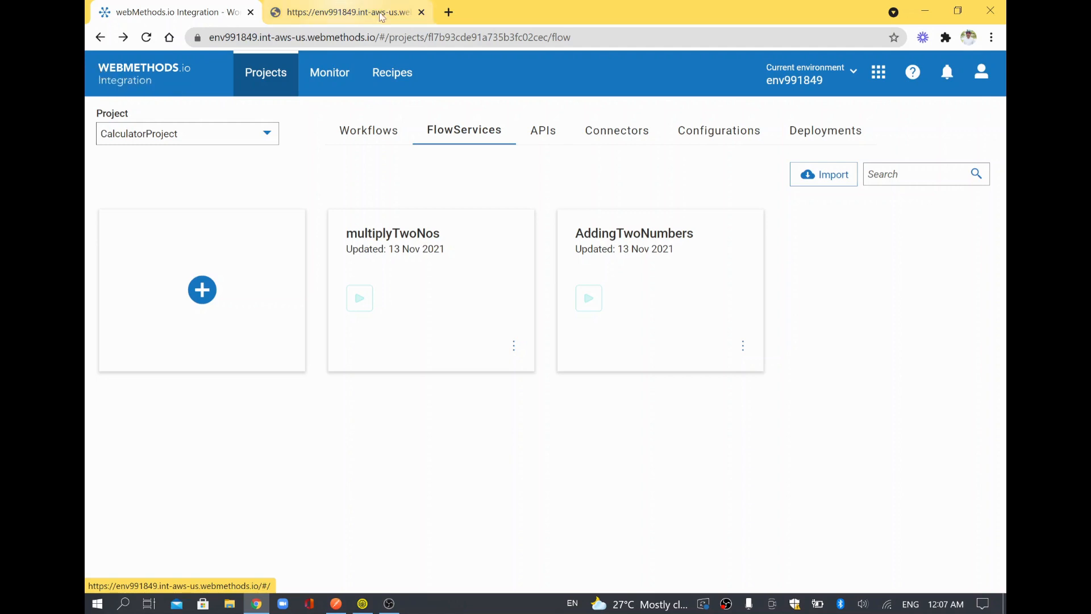
left_click(534, 139)
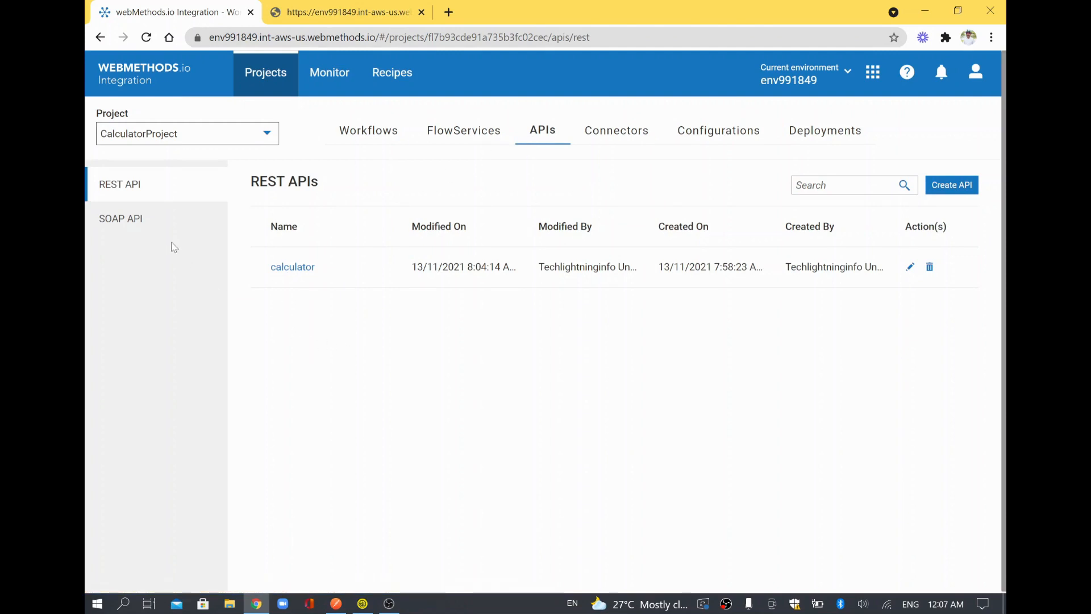
Start a new SOAP API from scratch named calculator.
left_click(132, 229)
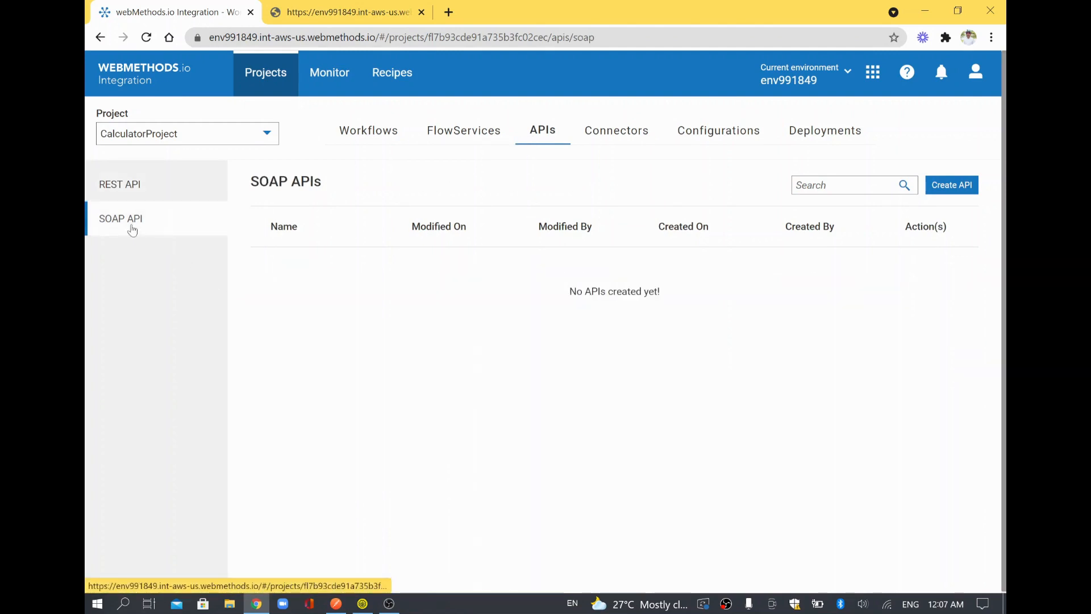
left_click(973, 188)
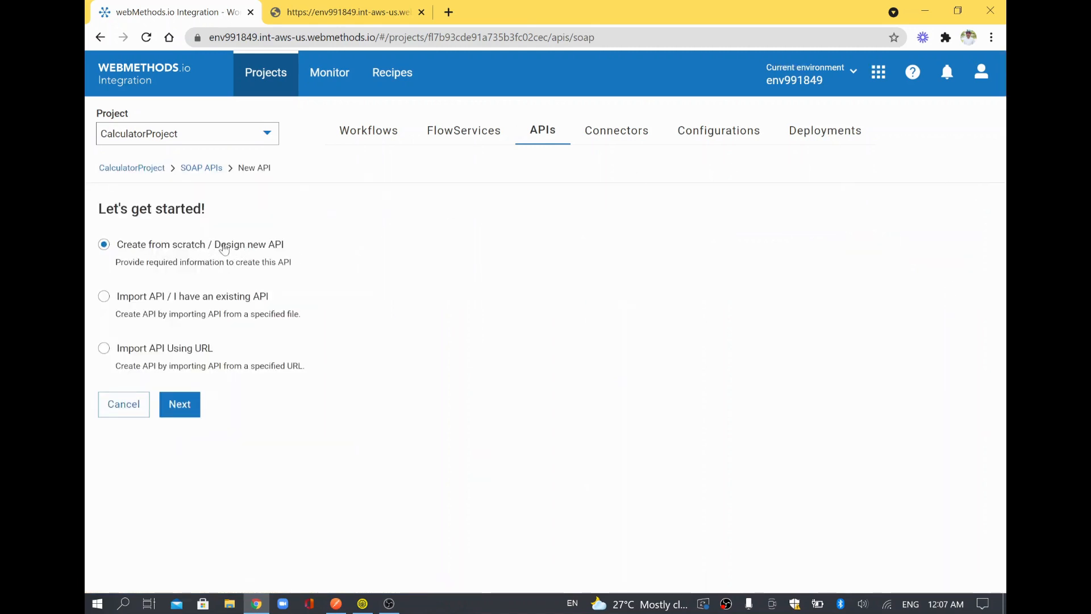
left_click(177, 408)
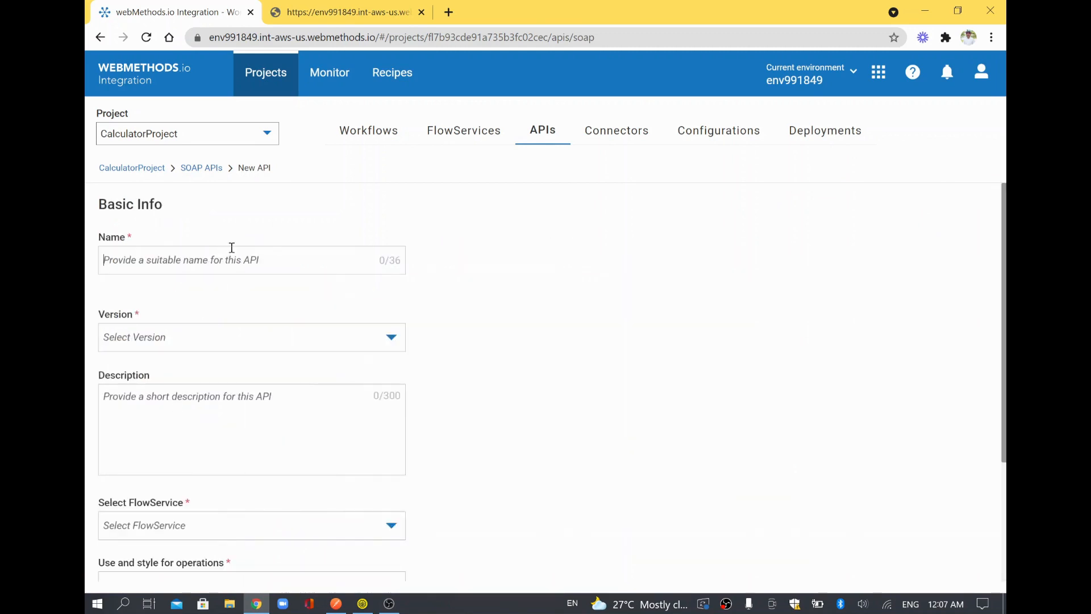
type("calcul")
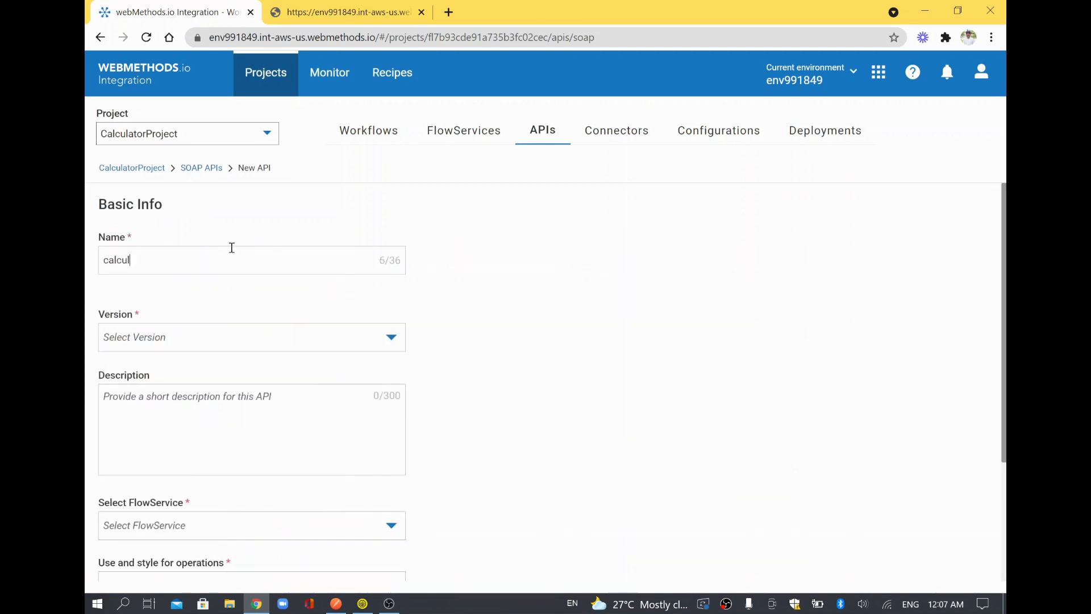
type("ator")
Set version SOAP 1.2, expose AddingTwoNumbers in Document - Literal style, and save.
left_click(197, 347)
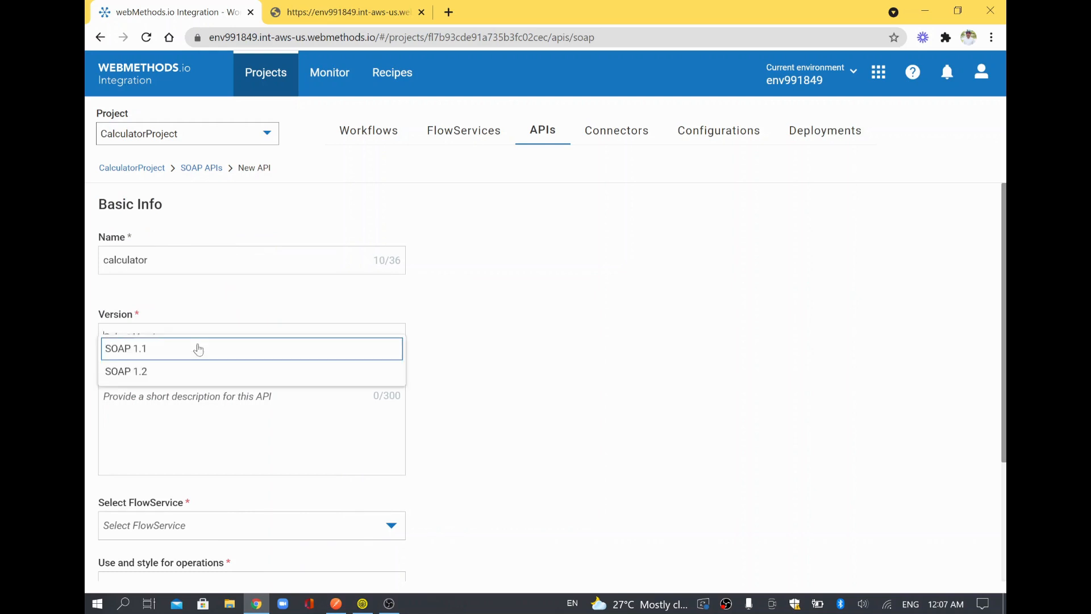
left_click(192, 376)
scroll(240, 461, "down", 3)
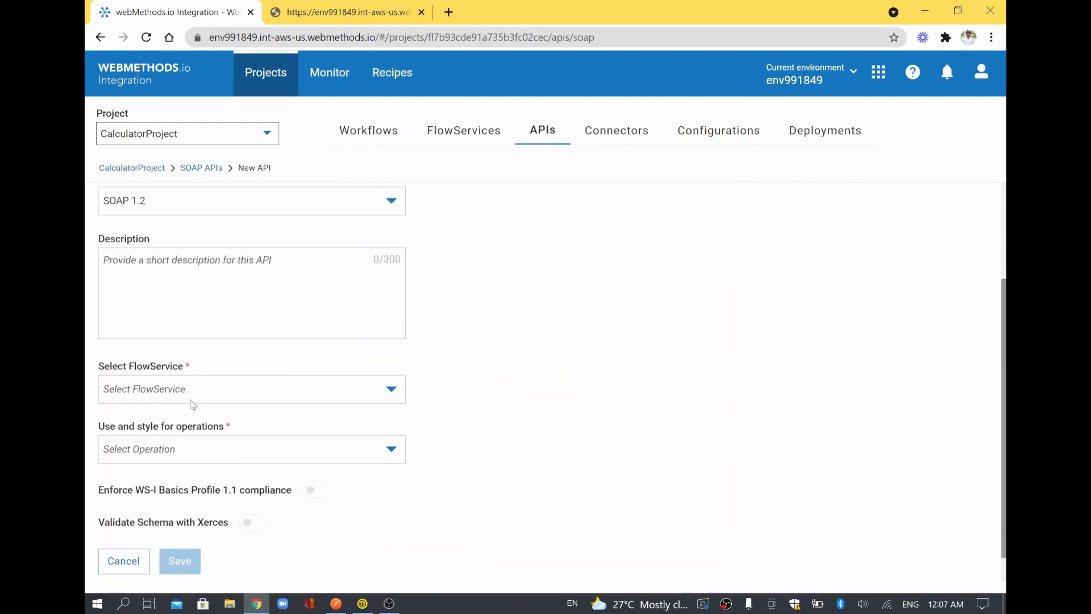
left_click(193, 393)
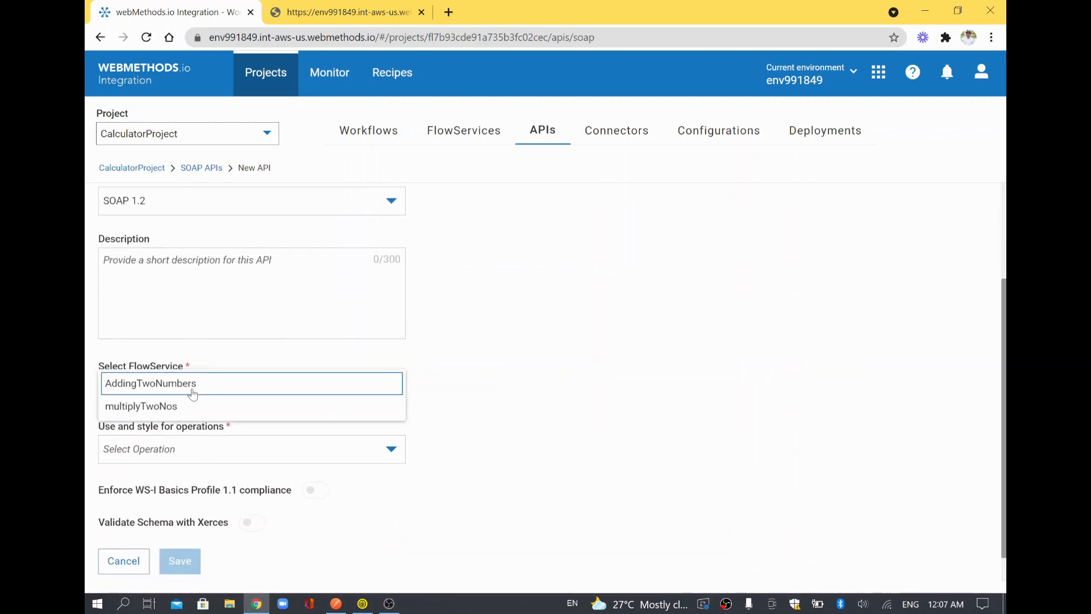
left_click(192, 384)
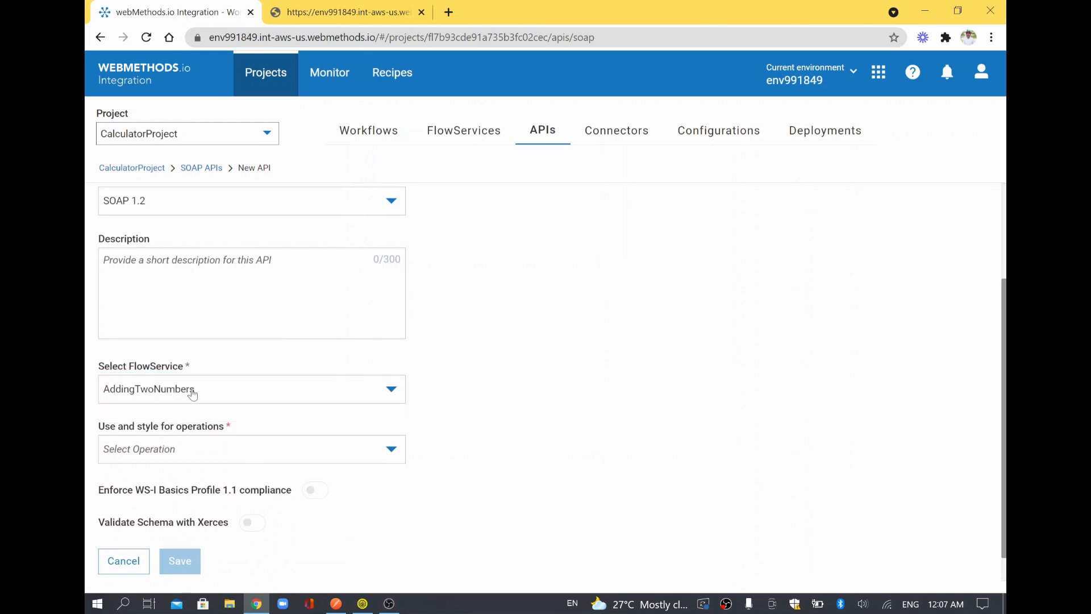
left_click(178, 453)
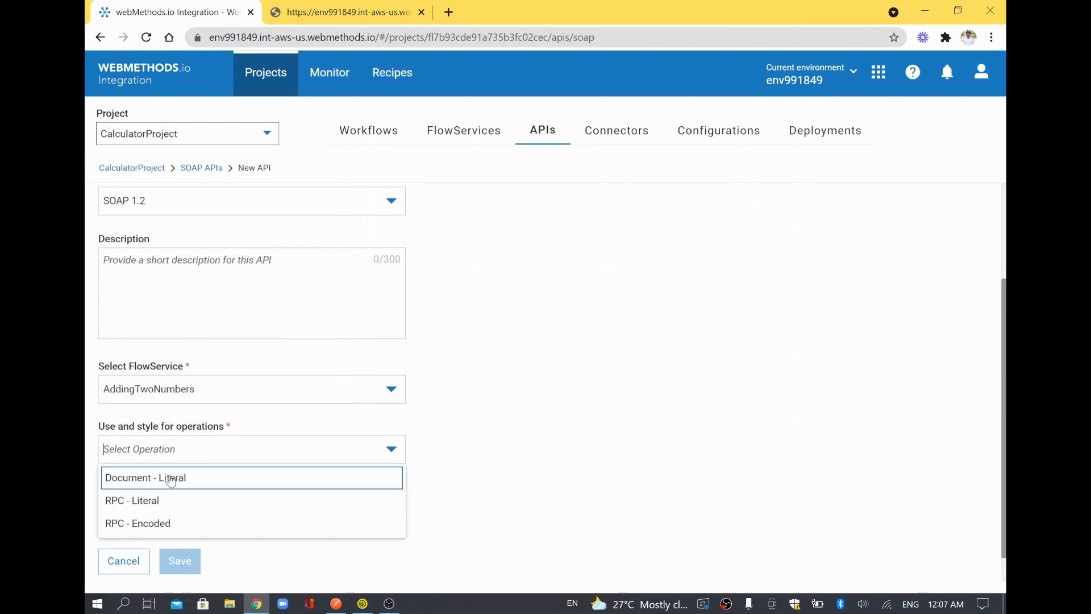
left_click(171, 478)
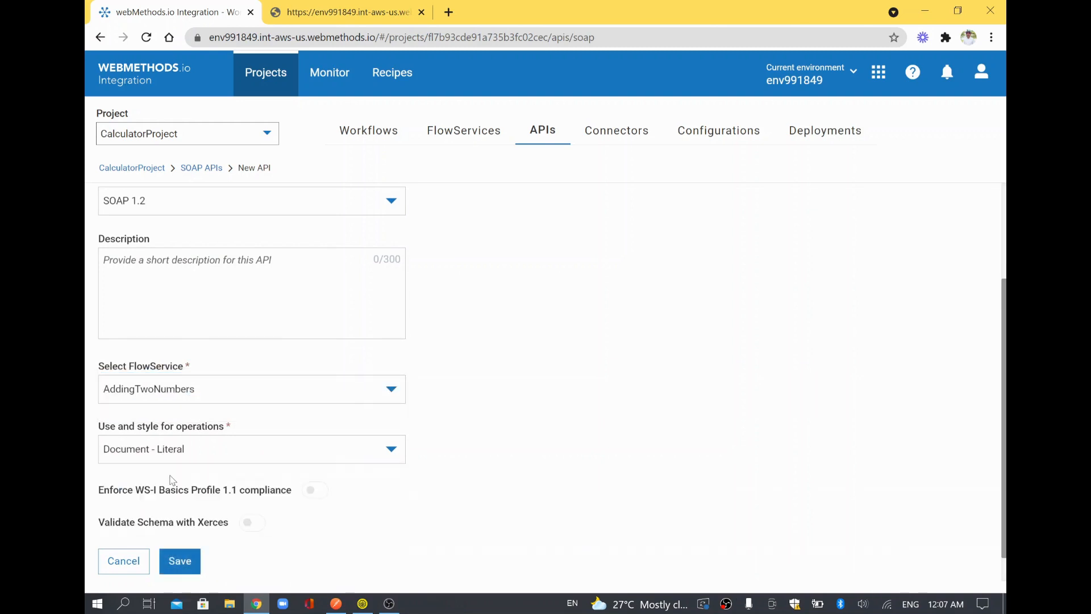
scroll(249, 522, "down", 1)
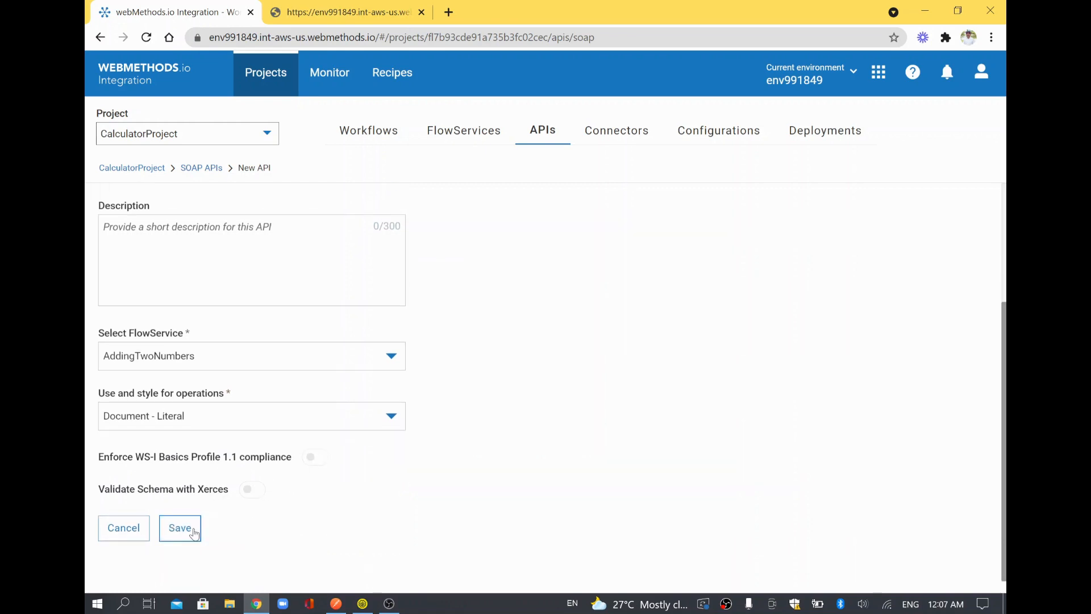
scroll(307, 270, "up", 3)
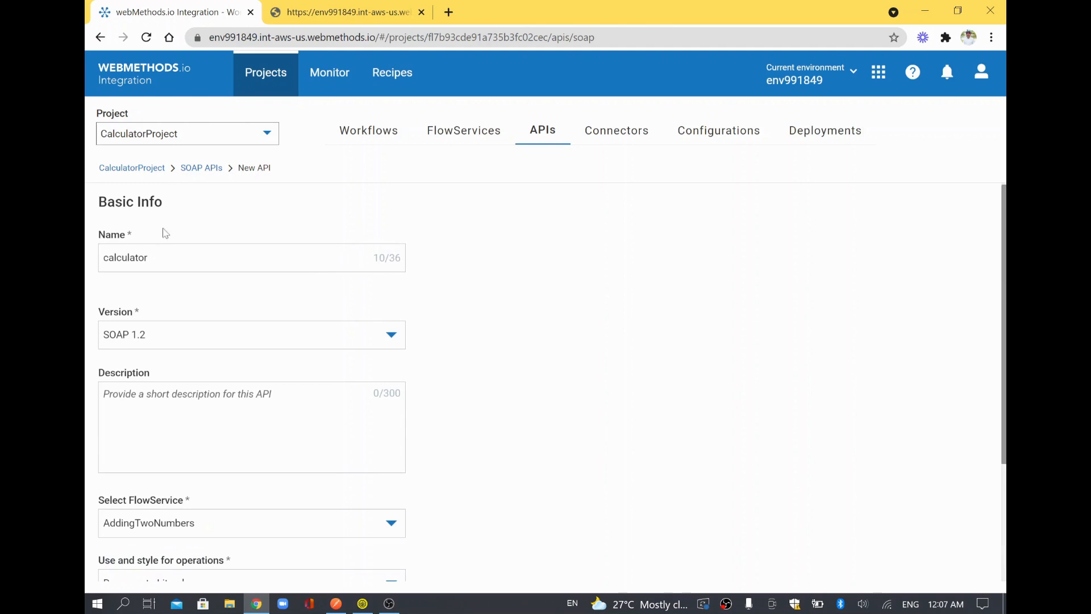
scroll(282, 392, "down", 3)
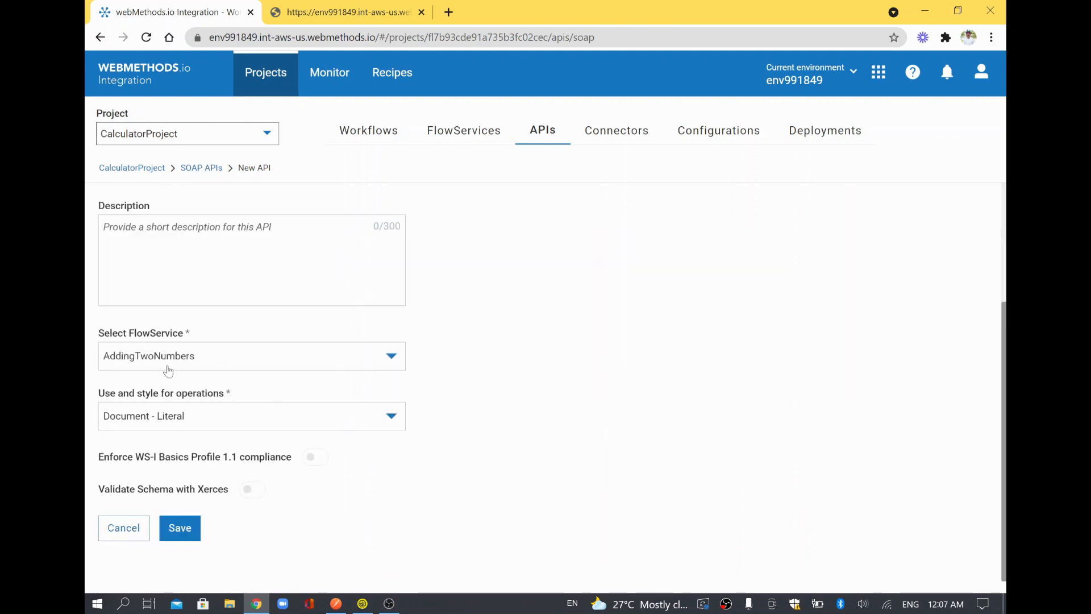
left_click(178, 527)
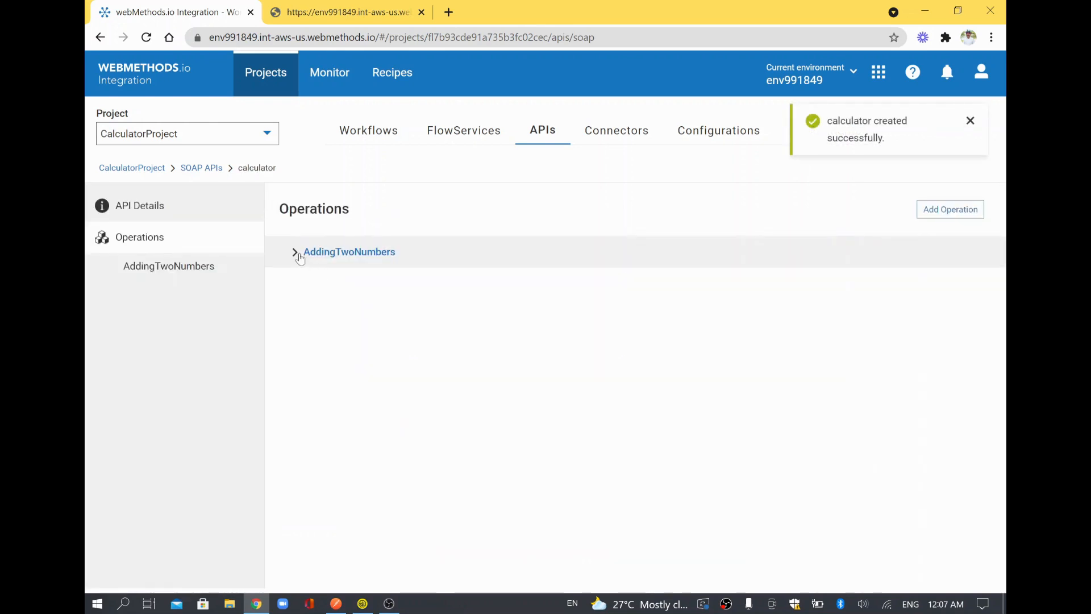
Add an operation named multiply backed by the multiplyTwoNos flow service and save it.
left_click(295, 253)
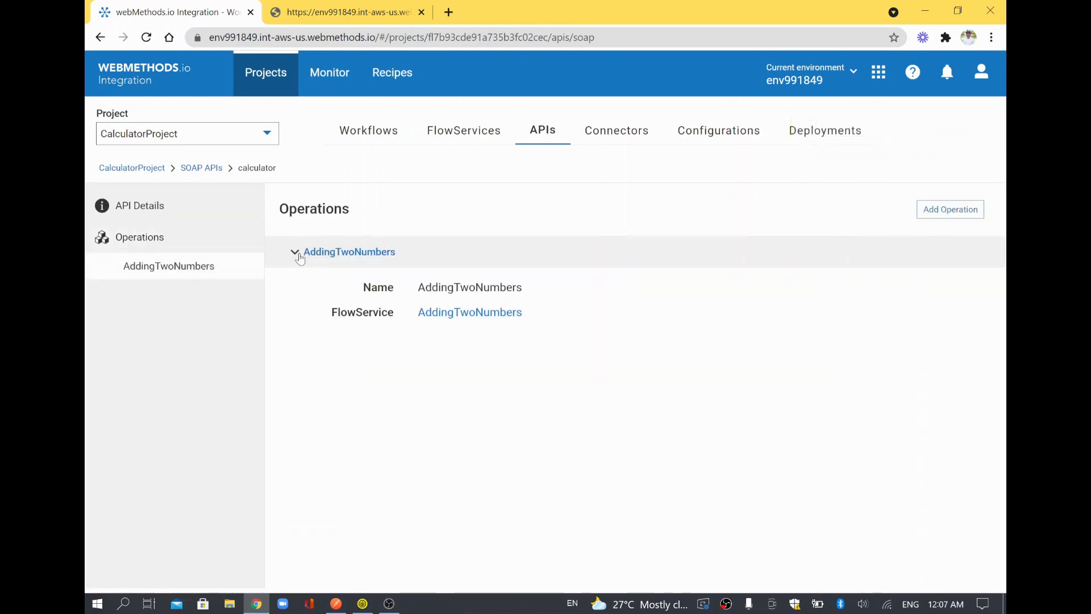
left_click(296, 253)
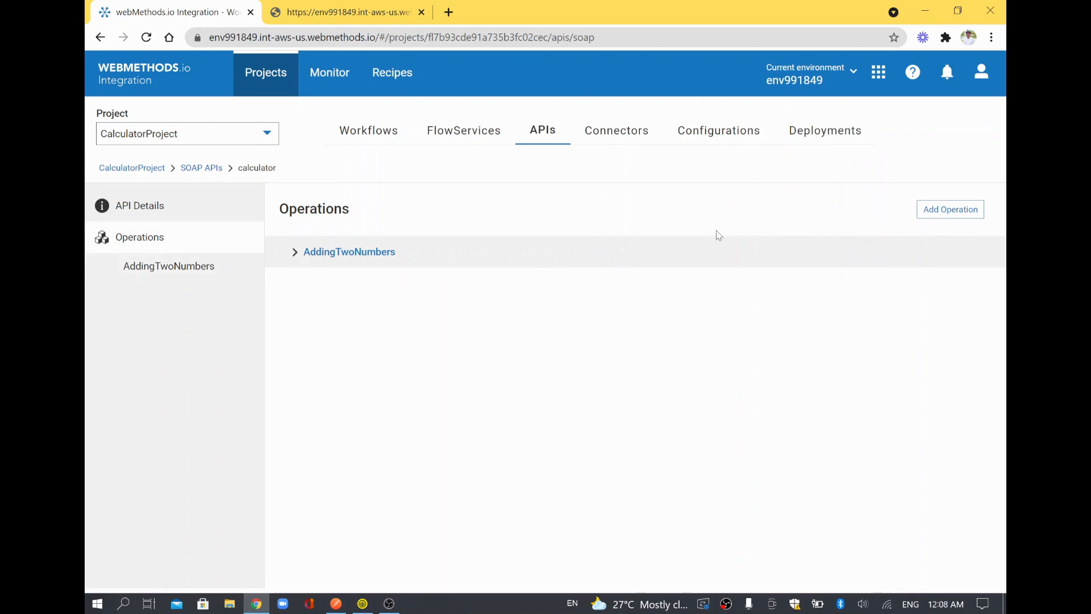
left_click(964, 211)
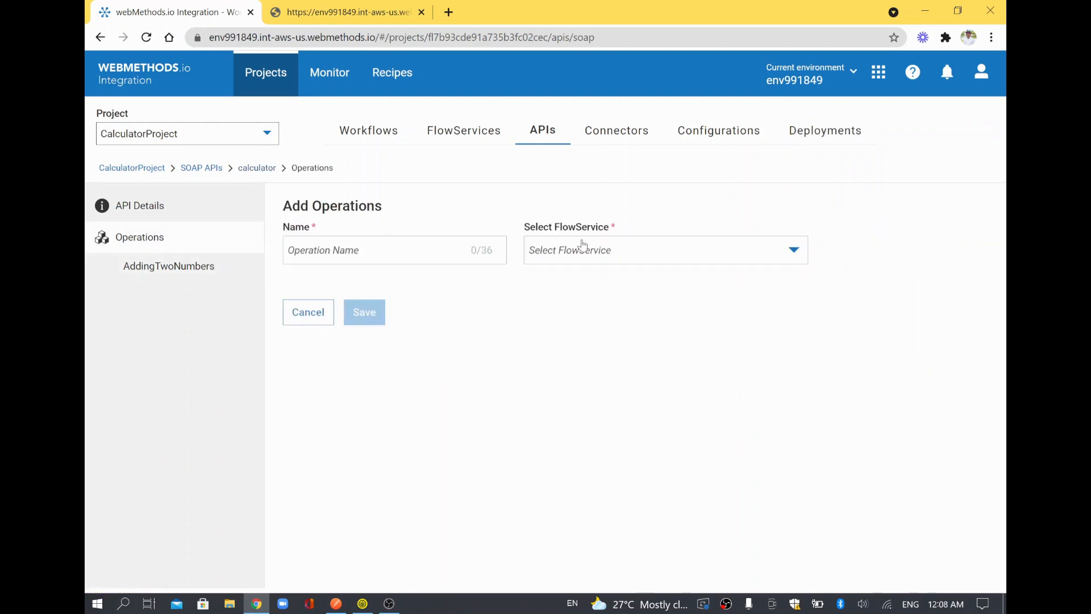
left_click(443, 250)
type("multiply")
left_click(594, 251)
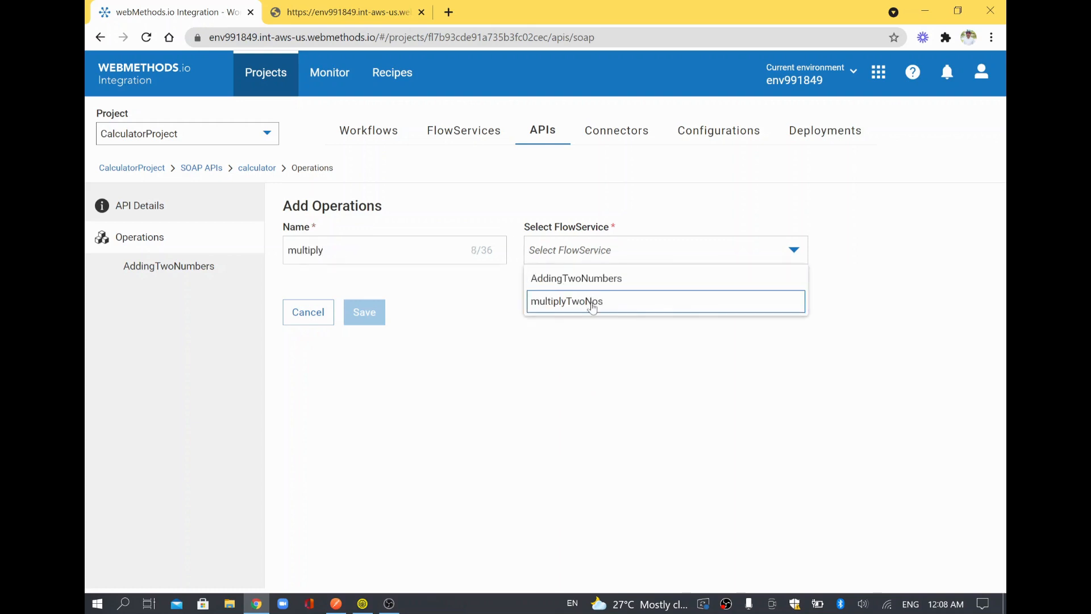
left_click(589, 304)
left_click(369, 321)
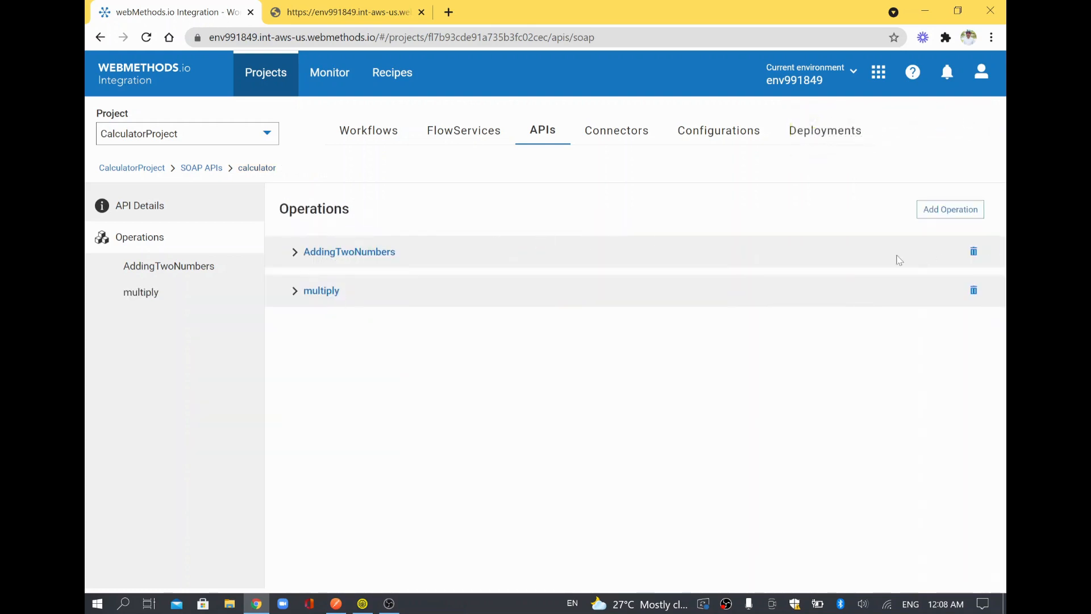
Expand the AddingTwoNumbers and multiply operations to check their details.
left_click(167, 266)
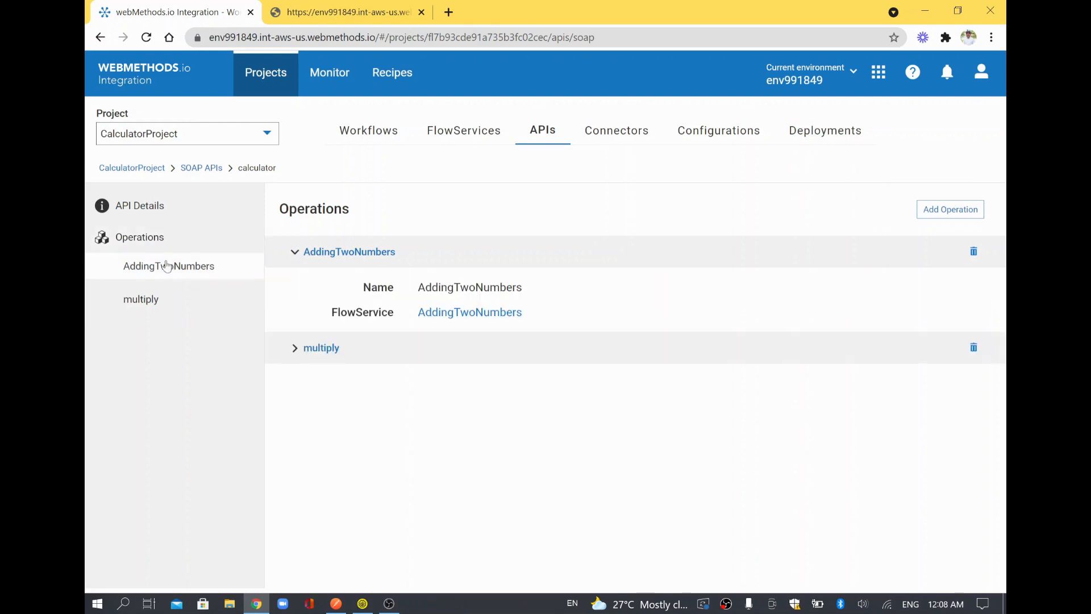
left_click(295, 356)
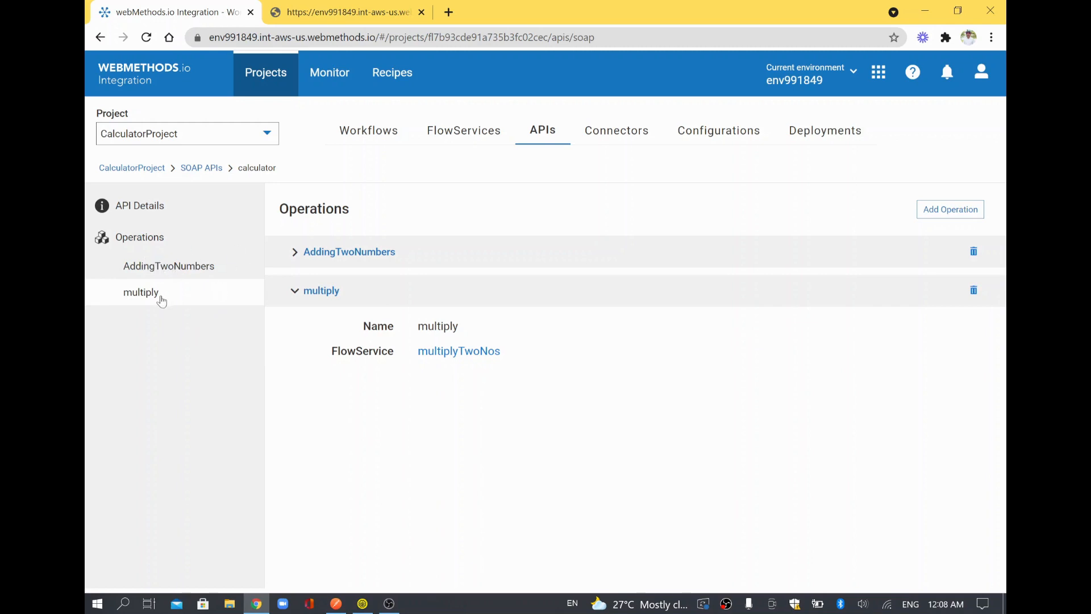
left_click(164, 300)
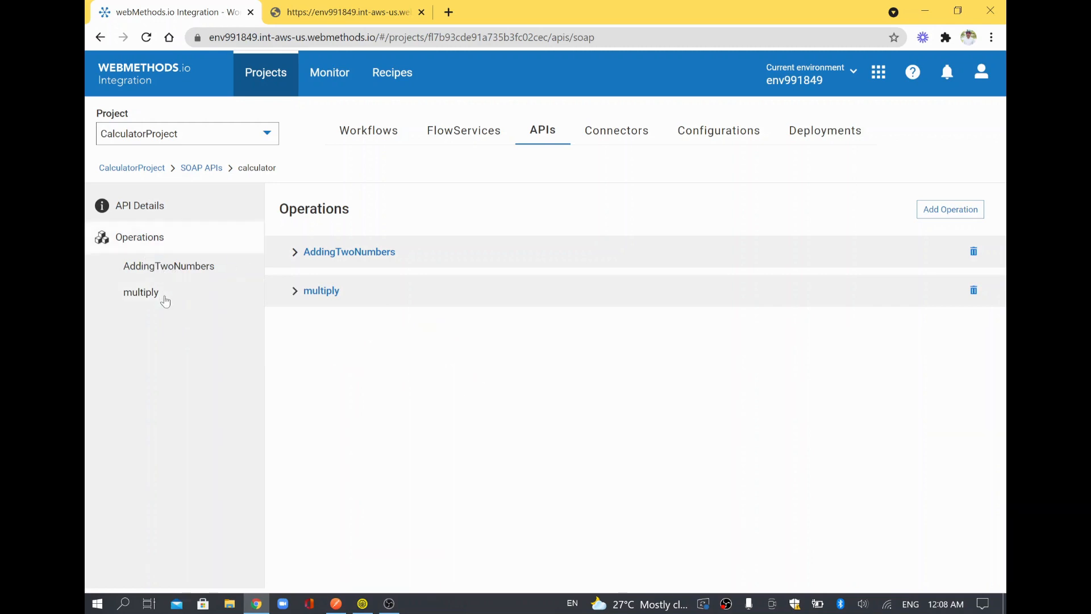
Show the calculator SOAP API's details page and select its generated WSDL URL.
left_click(143, 207)
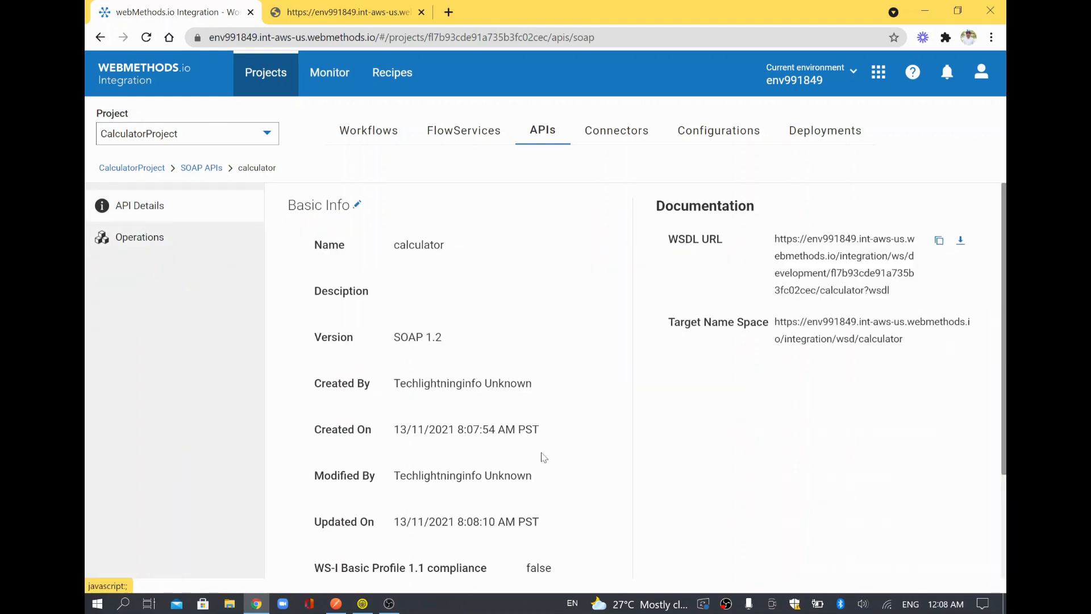
scroll(544, 457, "down", 2)
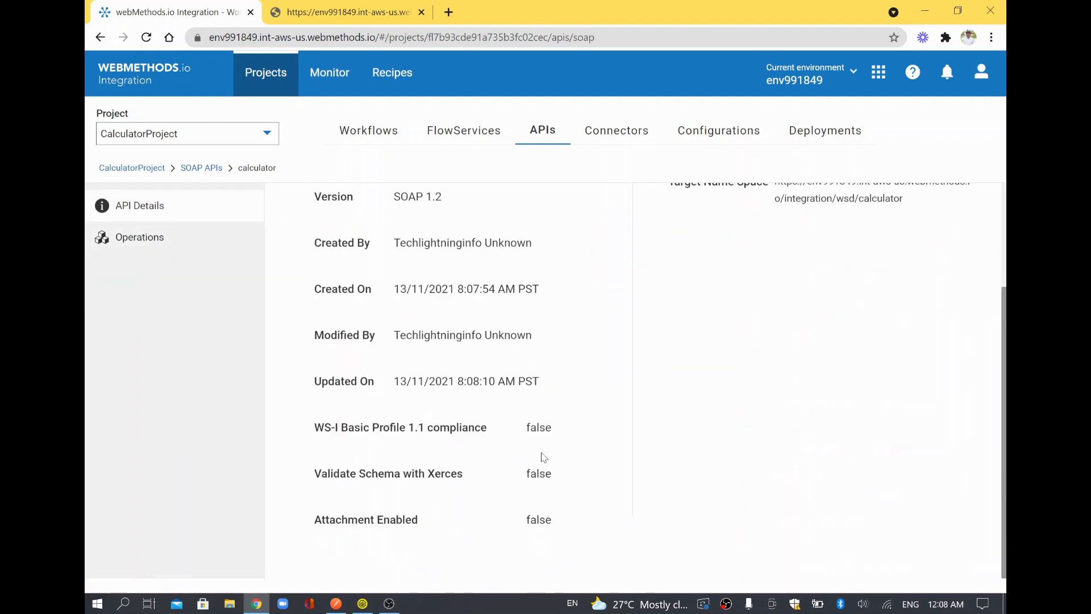
scroll(544, 458, "up", 2)
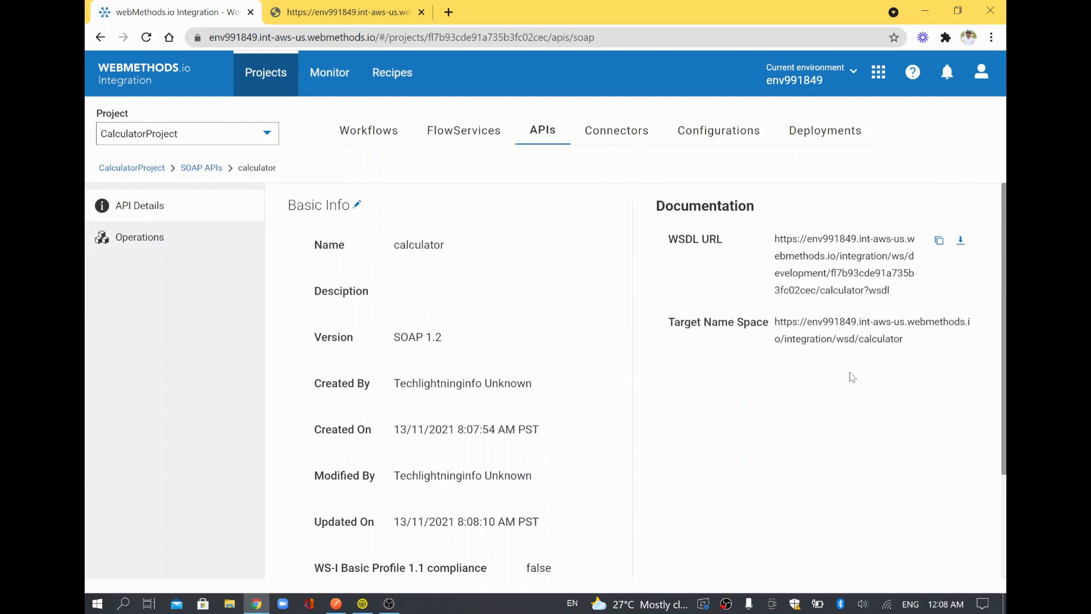
triple_click(835, 253)
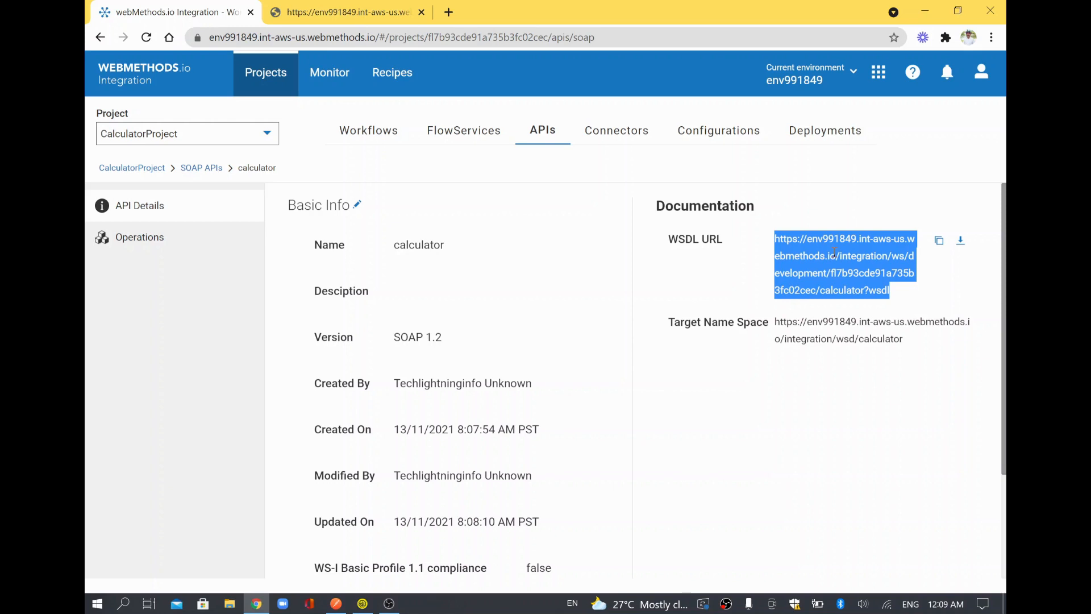
Copy the calculator API's full WSDL URL and return to the swagger.json browser tab.
triple_click(834, 252)
left_click(365, 13)
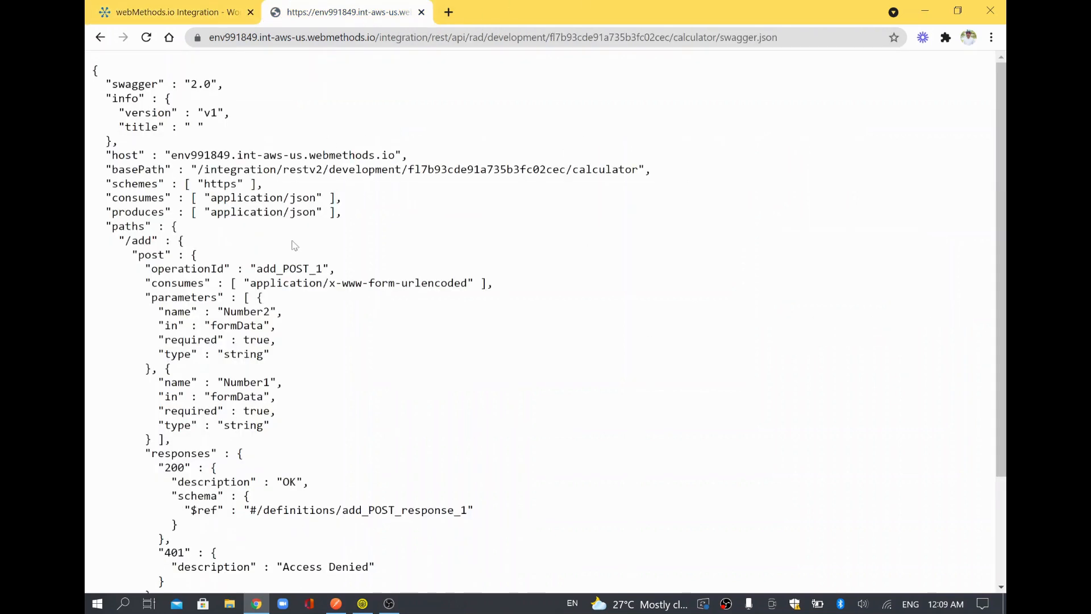
Load the calculator WSDL in a new tab and review the AddingTwoNumbers and multiply types.
left_click(449, 13)
key("ctrl+v")
key("Return")
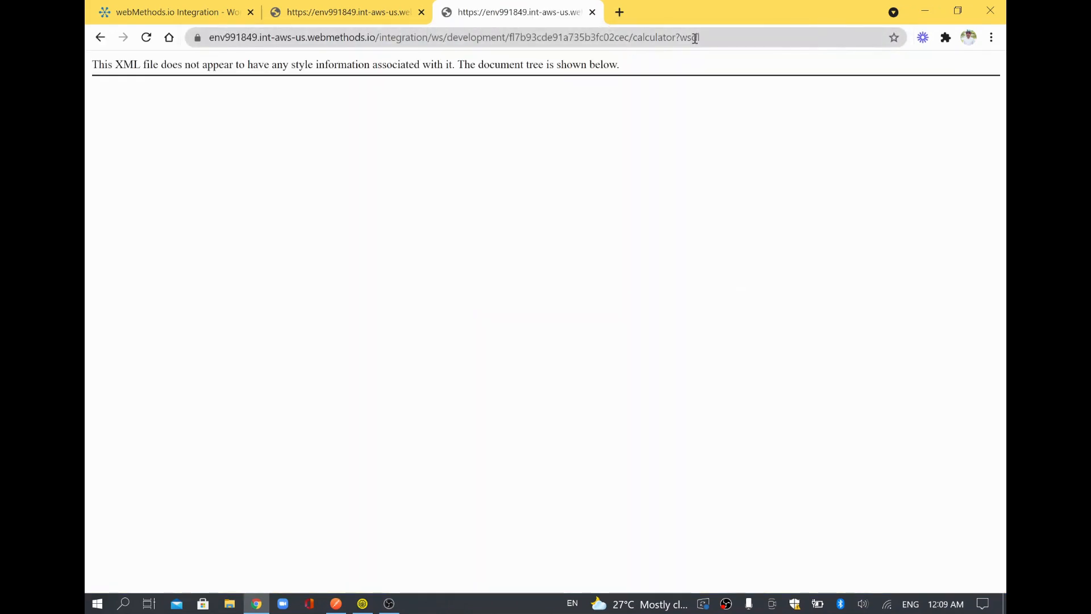
scroll(520, 392, "down", 1)
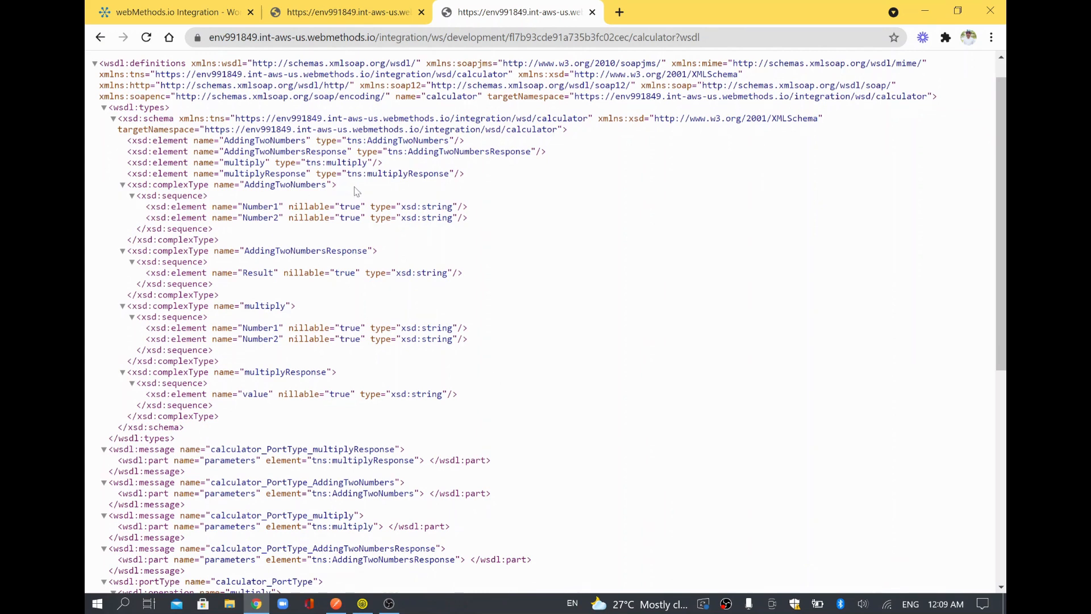
left_click_drag(337, 186, 247, 188)
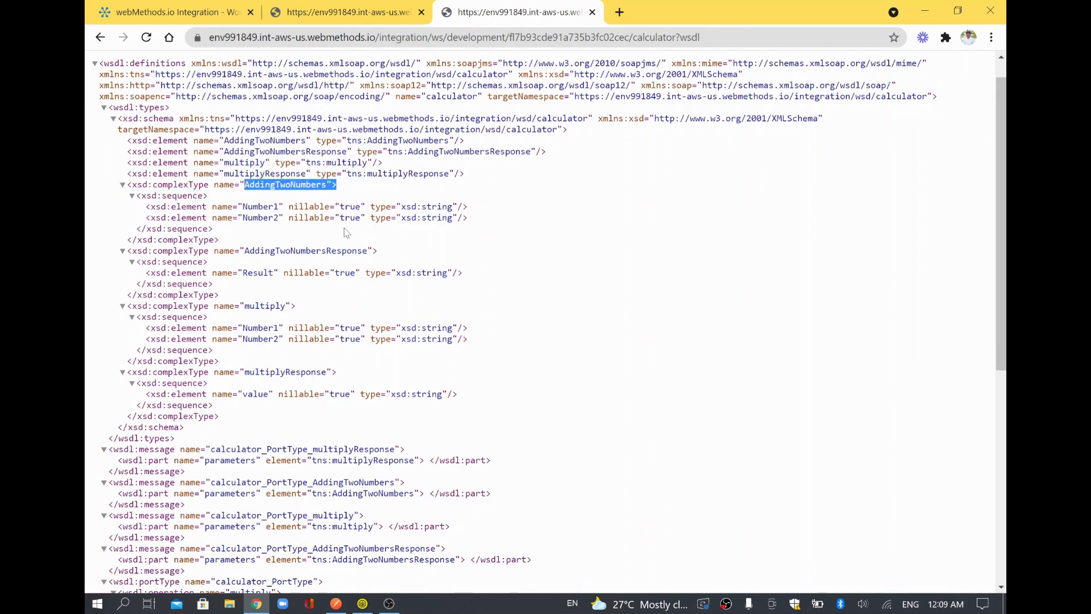
left_click_drag(336, 315, 225, 306)
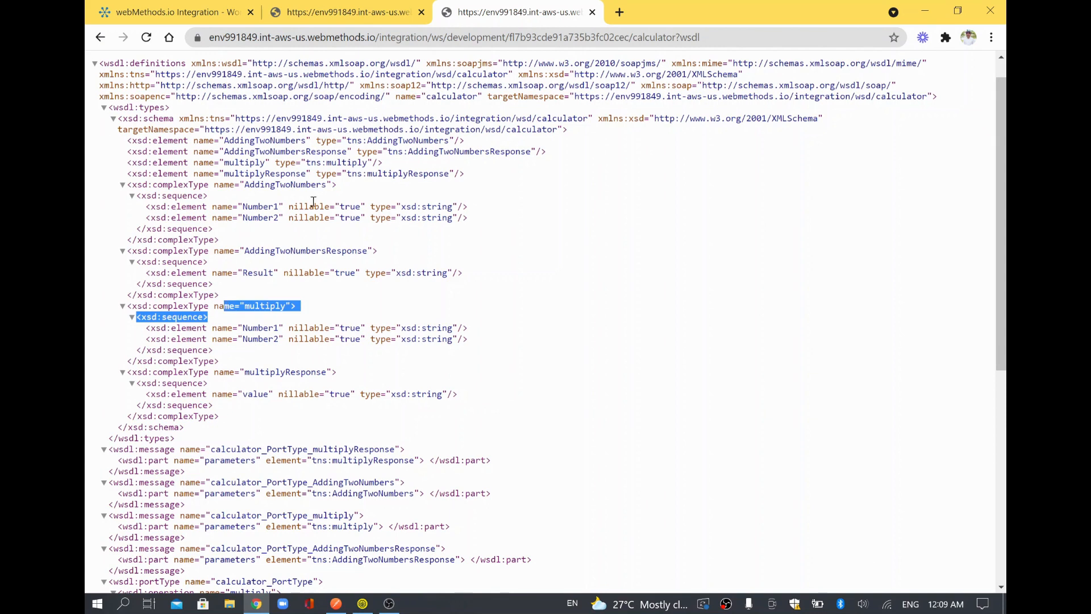
left_click(255, 198)
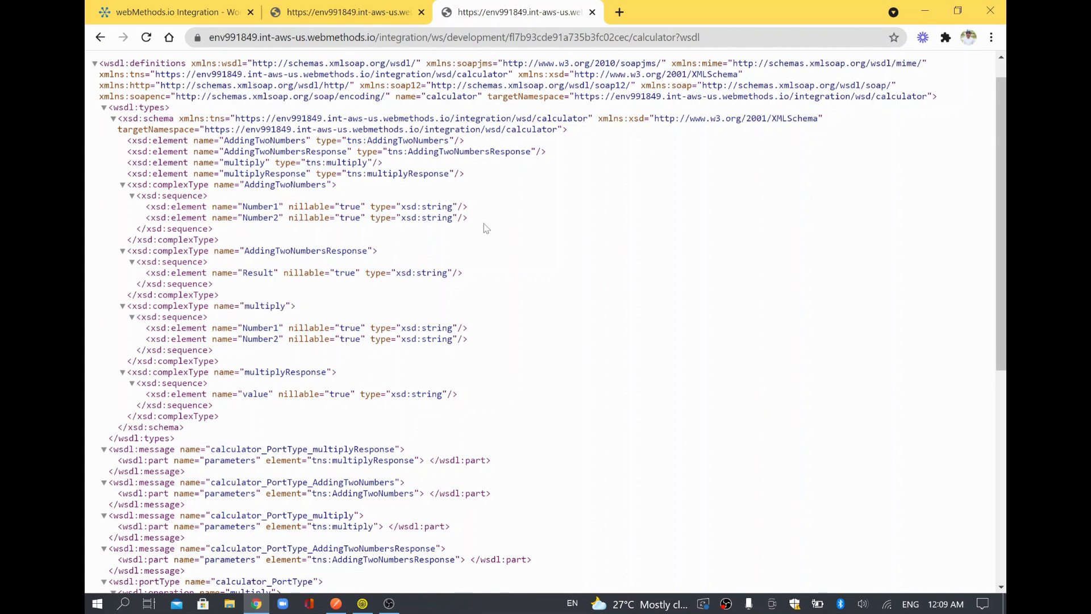
Review the Number1, Number2, Result and multiplyResponse elements of the WSDL.
left_click_drag(486, 228, 224, 202)
left_click_drag(488, 274, 146, 272)
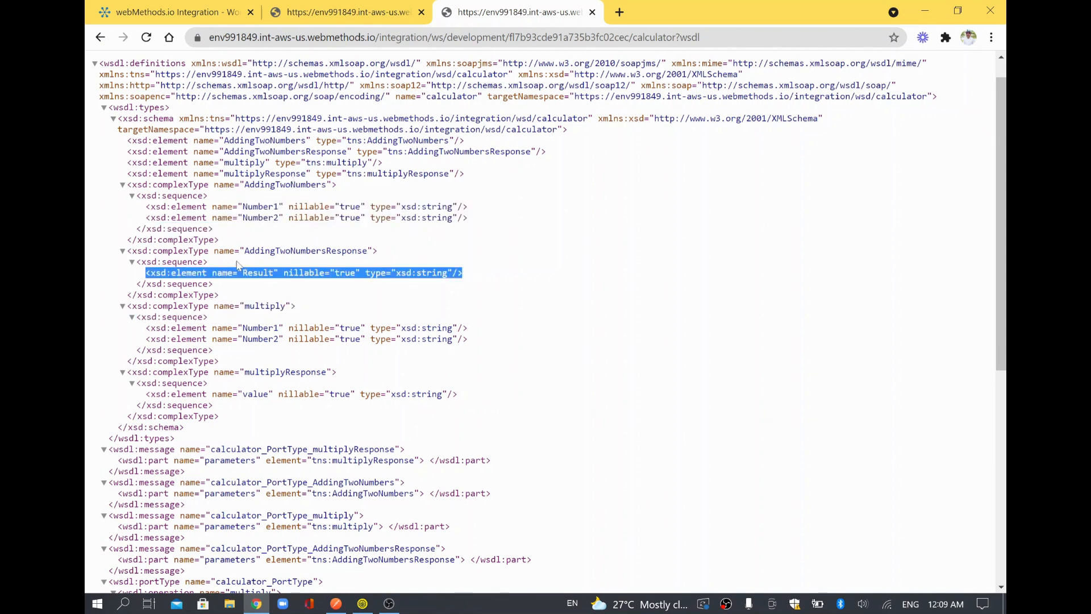
left_click_drag(500, 338, 228, 328)
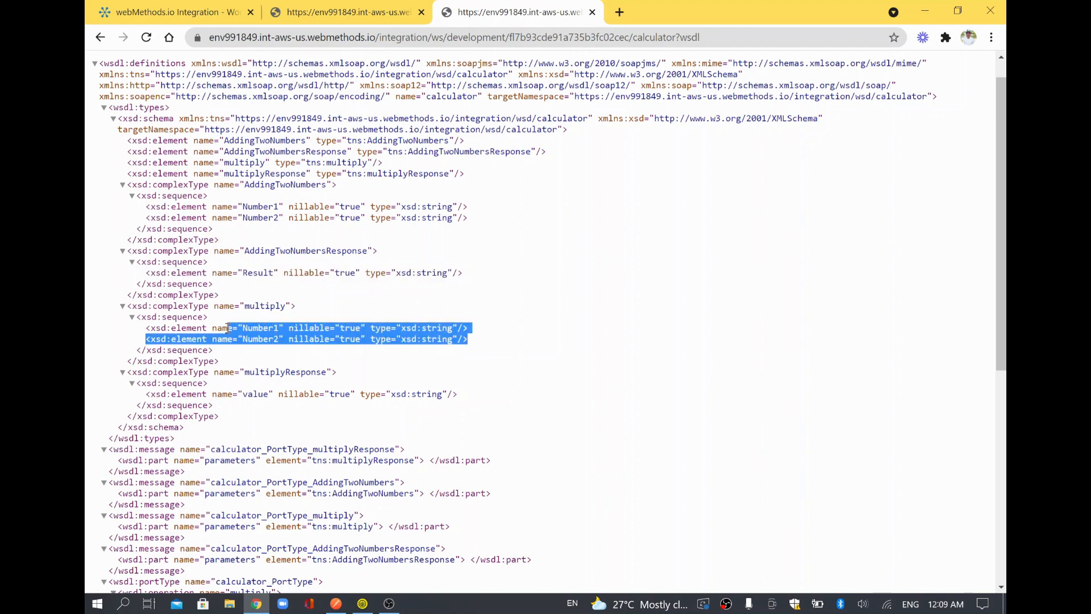
left_click_drag(307, 310, 214, 294)
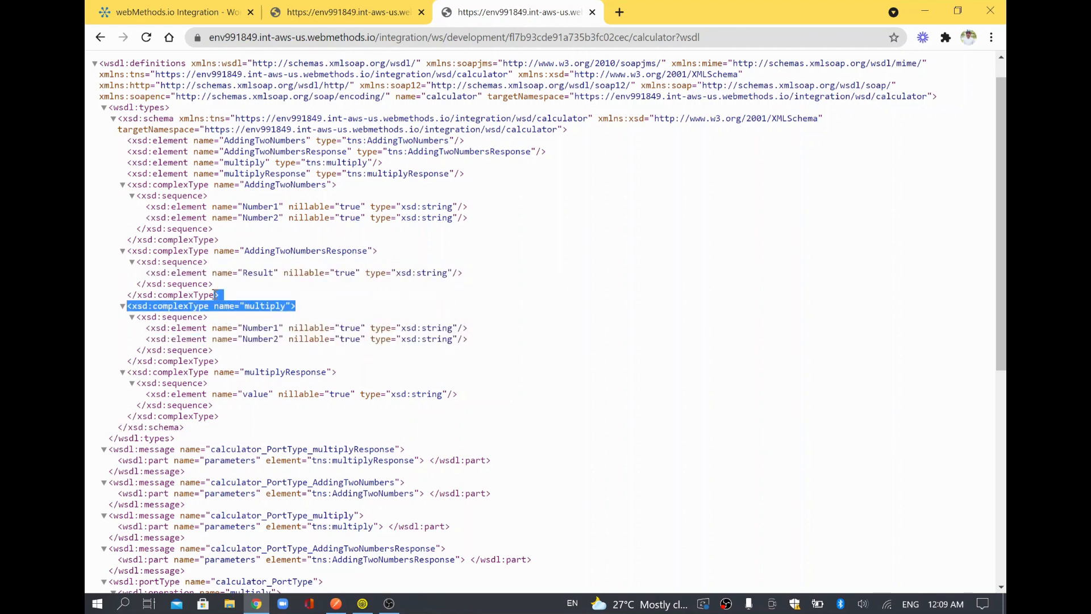
triple_click(459, 398)
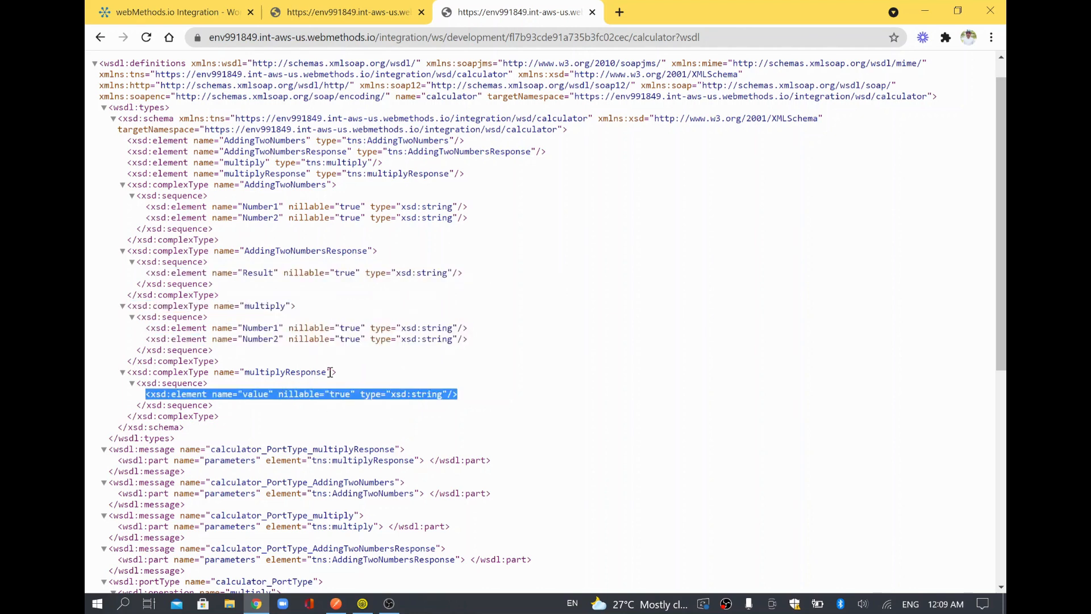
left_click_drag(338, 373, 228, 374)
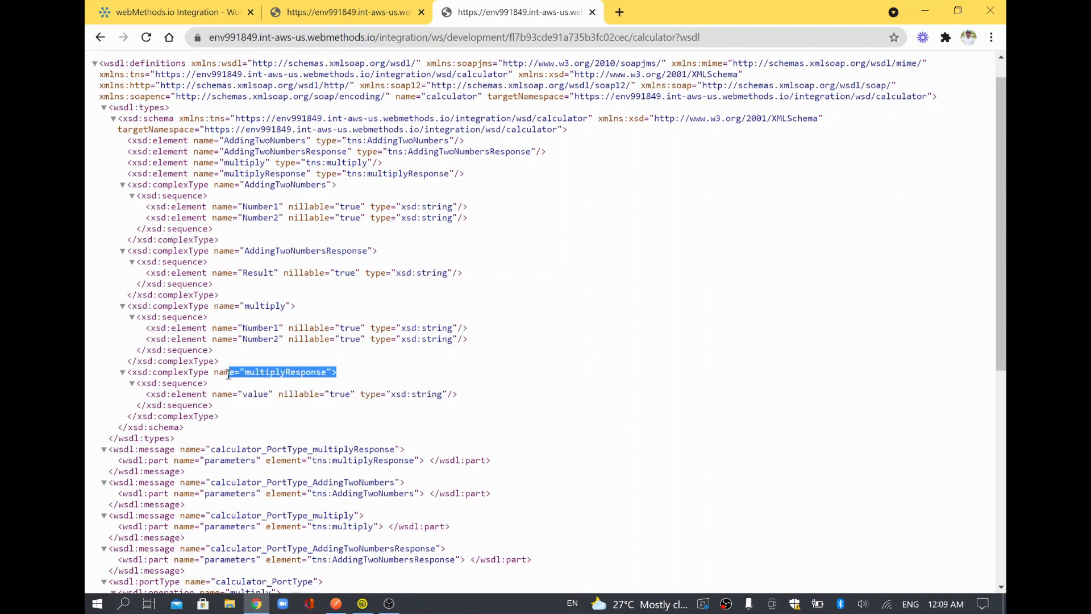
Check the WSDL's service address, select its page URL and bring SoapUI forward.
scroll(594, 536, "down", 5)
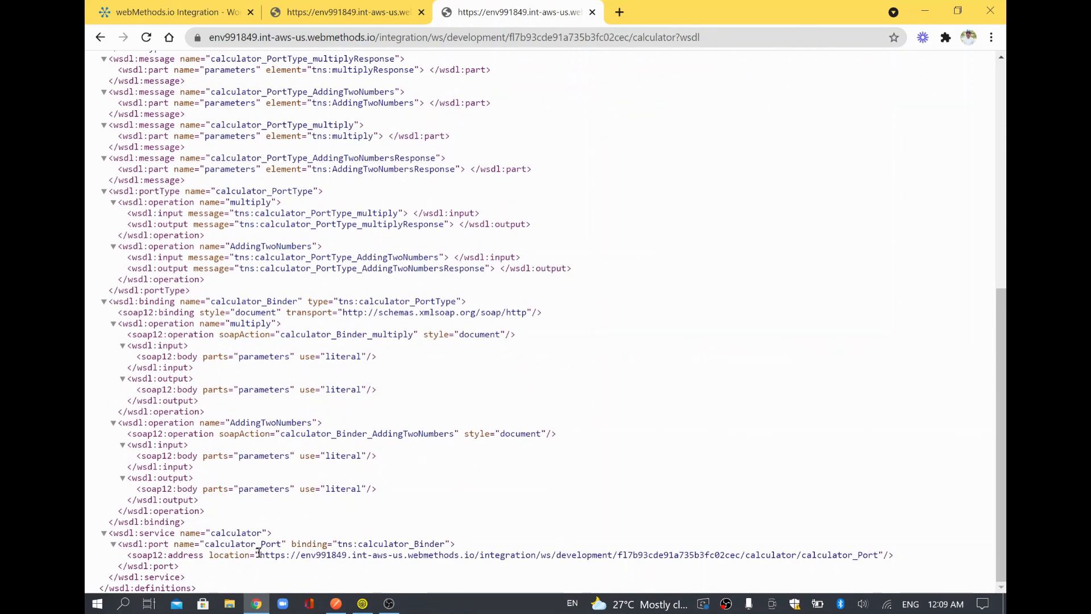
left_click_drag(262, 552, 894, 554)
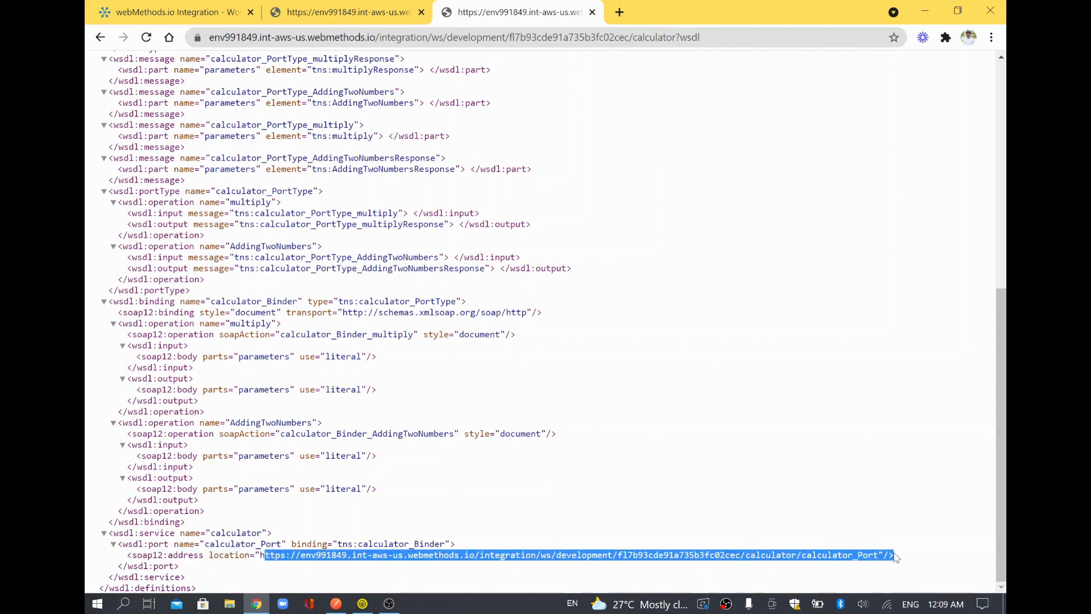
scroll(670, 221, "up", 1)
scroll(671, 221, "up", 6)
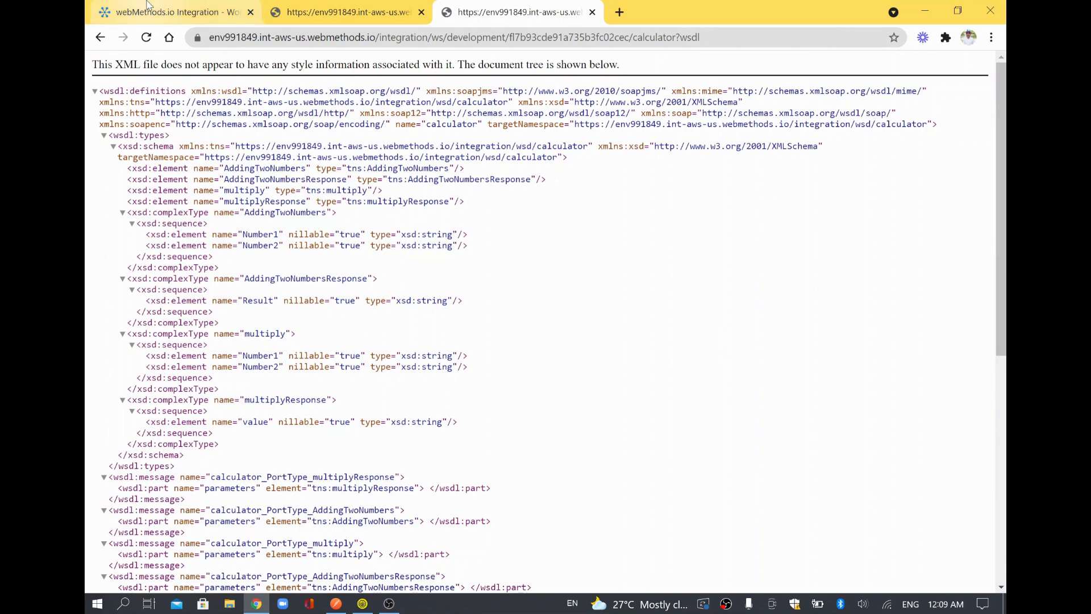
left_click(671, 39)
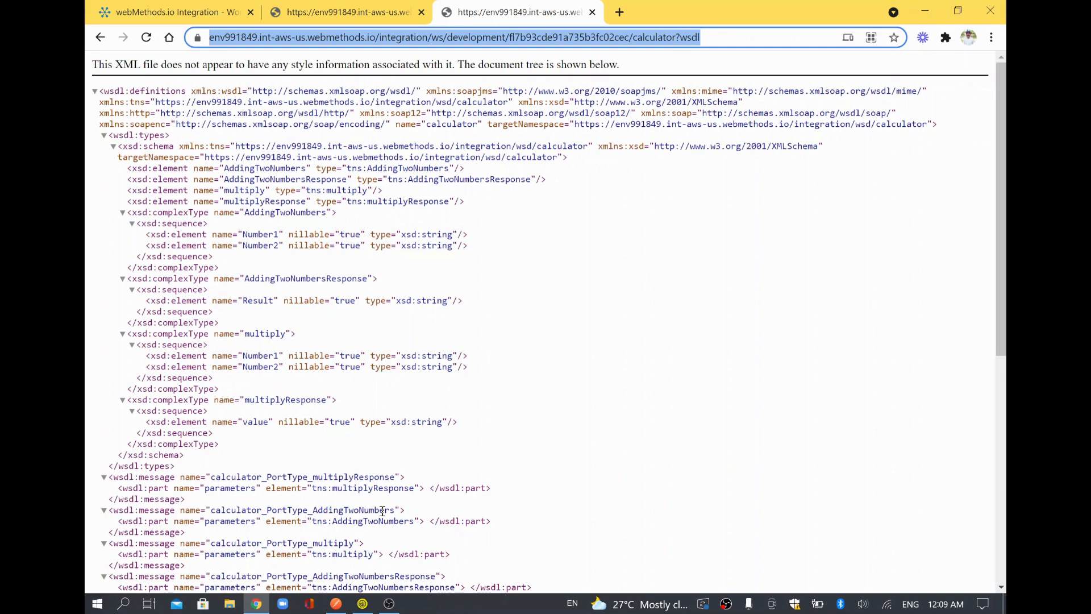
left_click(362, 603)
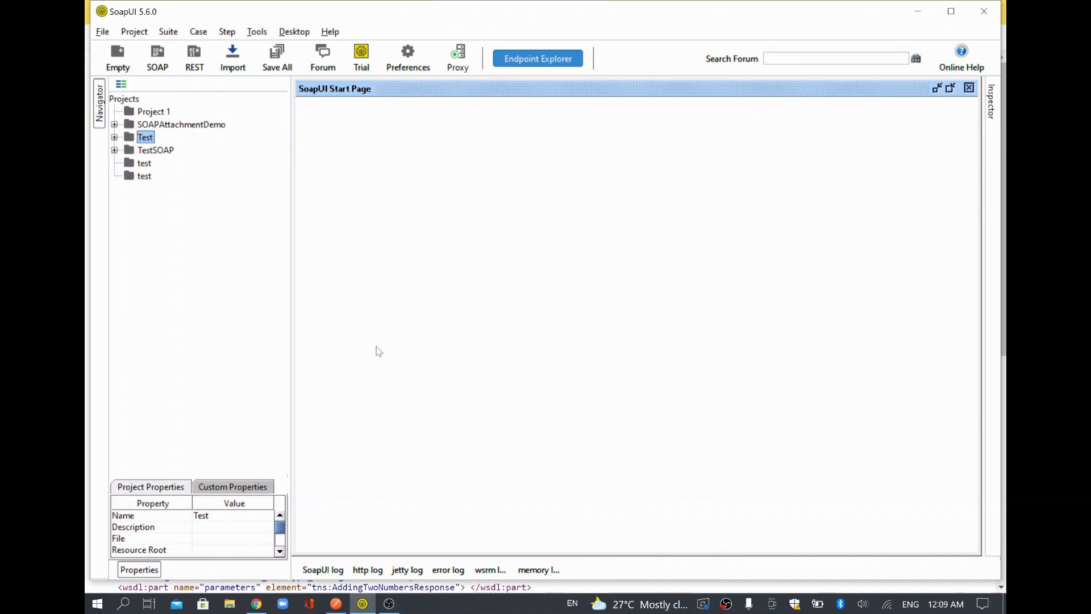
Create the SOAP project CalculatorDemo from the pasted calculator WSDL URL.
left_click(161, 65)
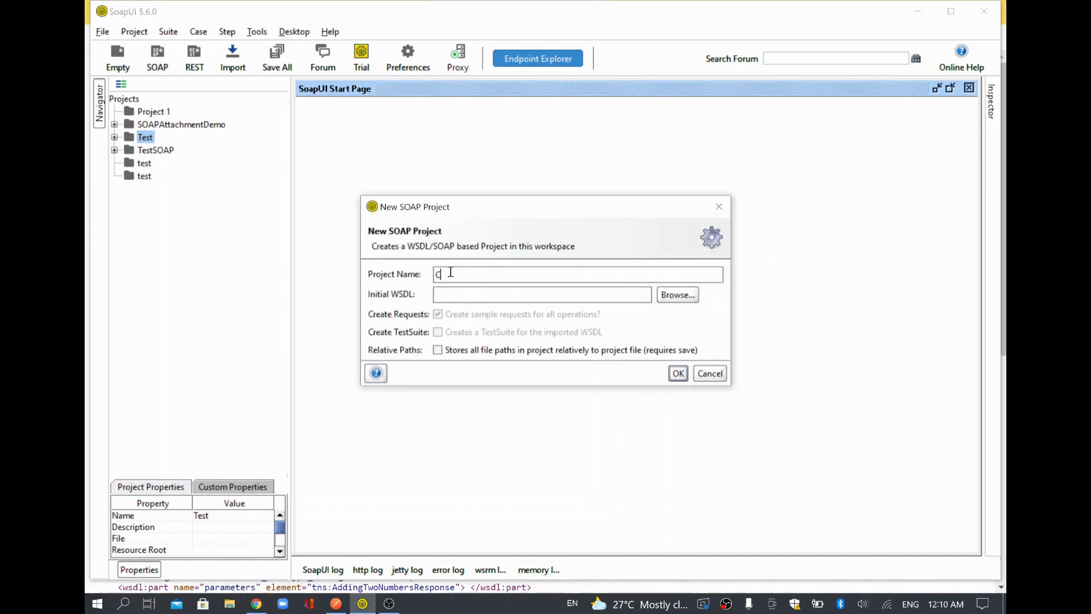
type("CalculatorDemo")
left_click(479, 298)
key("ctrl+v")
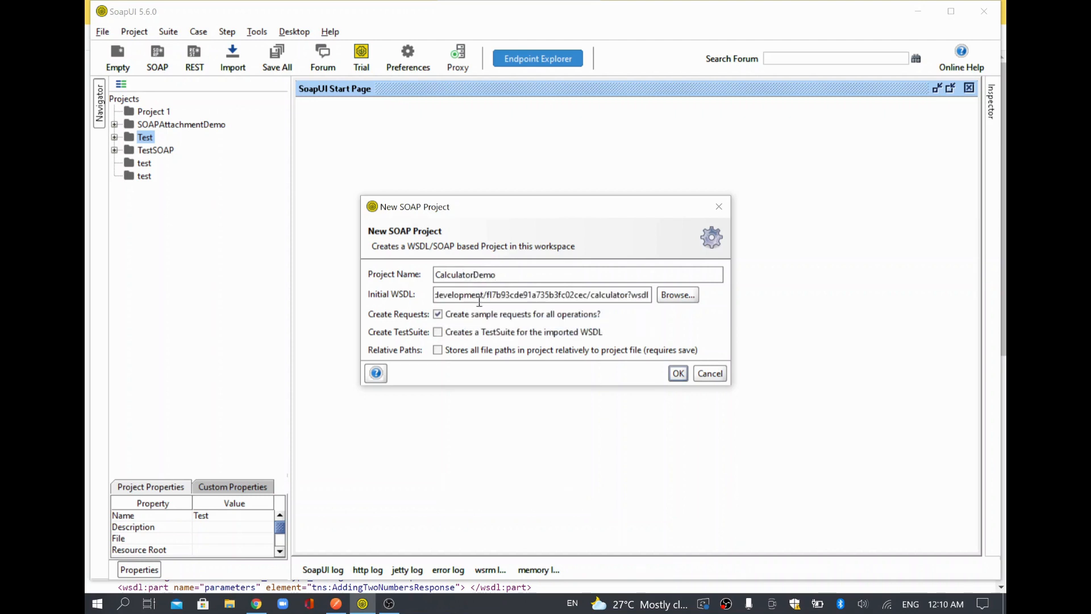
left_click(680, 373)
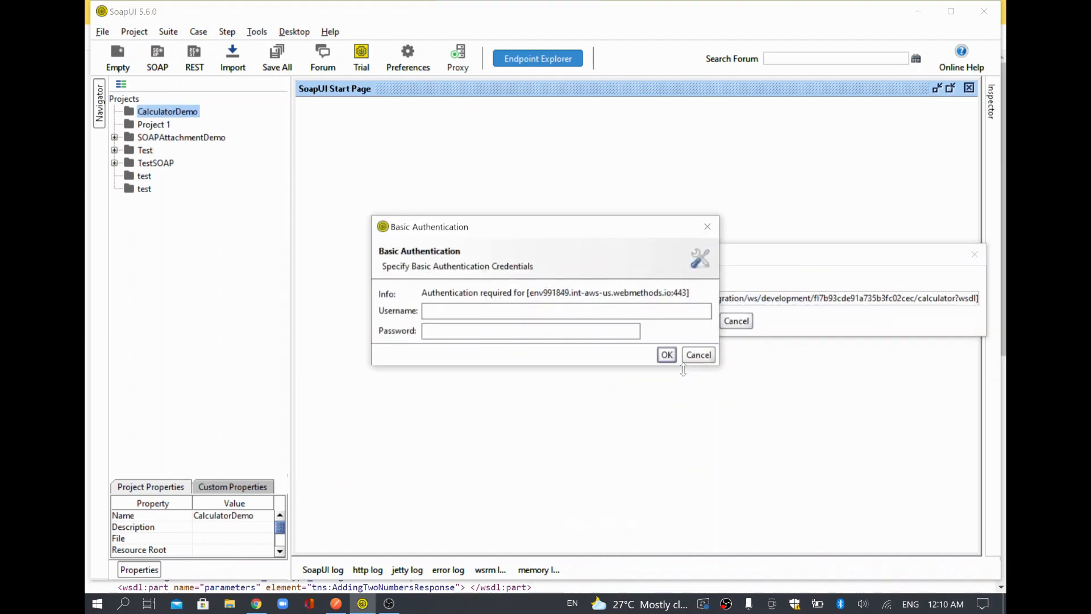
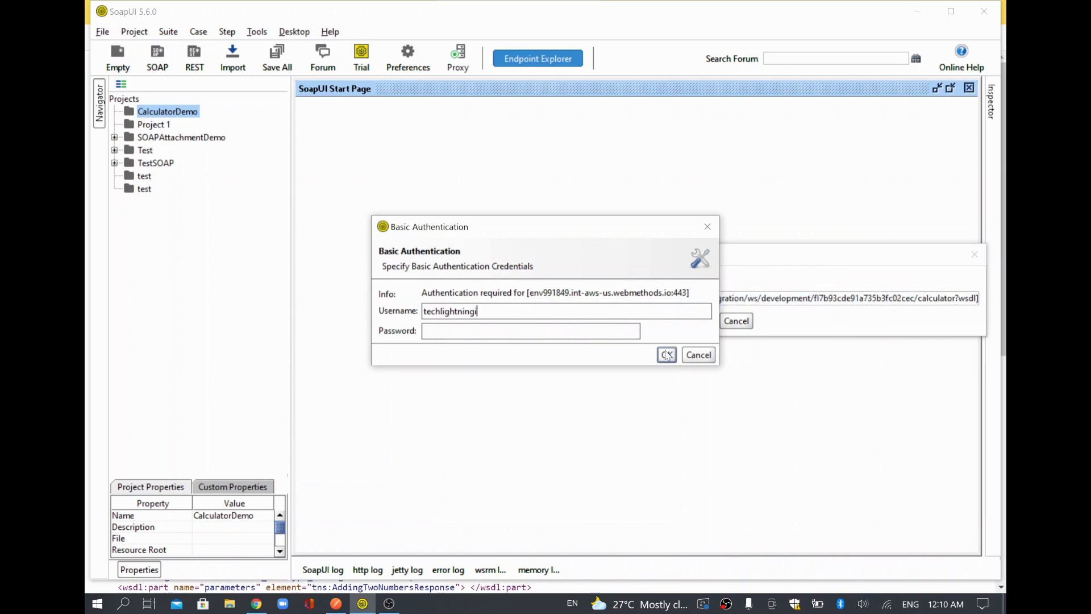
Enter the account's username and password in the Basic Authentication prompt and confirm.
key("Tab")
type("********")
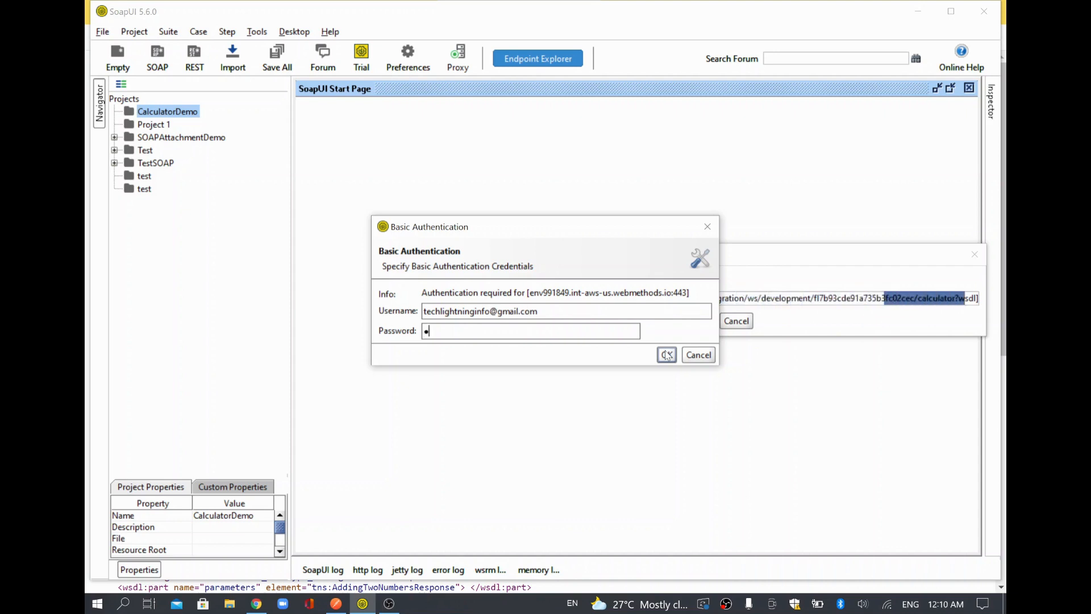
type("**")
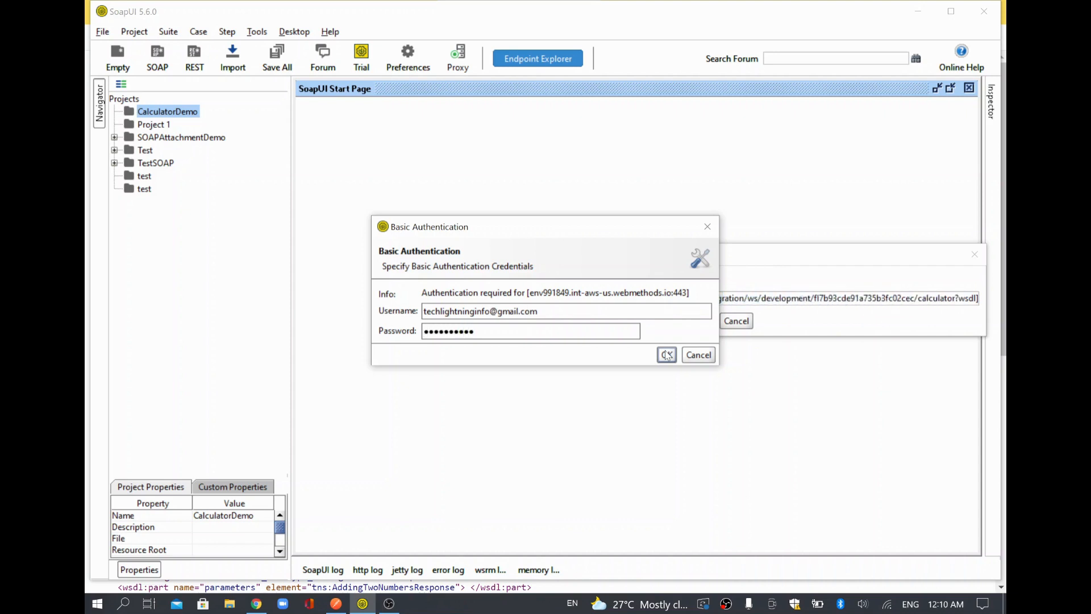
left_click(667, 355)
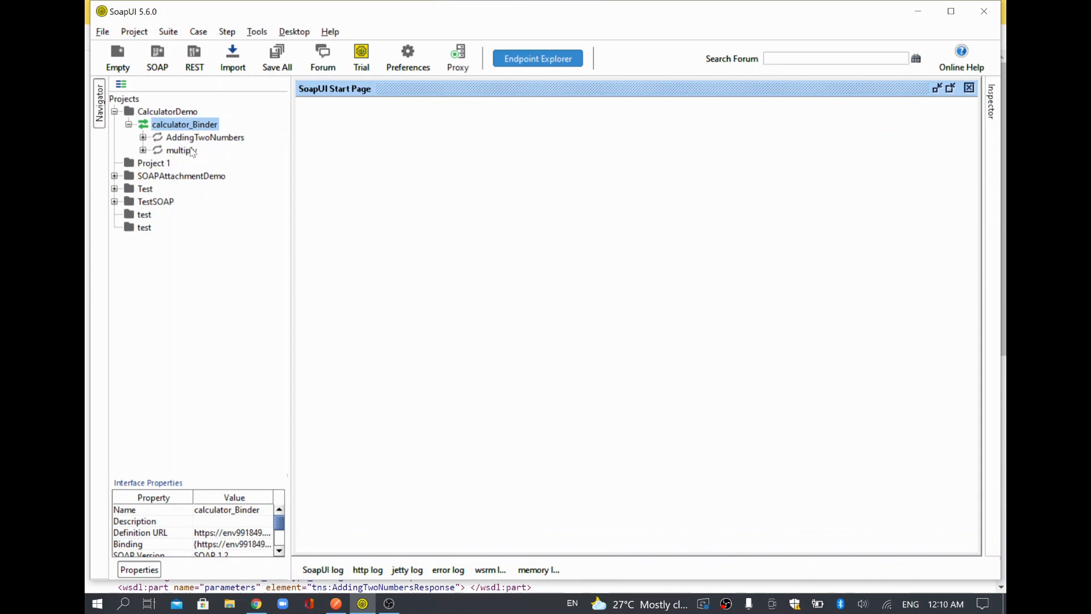
Open AddingTwoNumbers Request 1 in a maximized editor and enter Number1 10 and Number2 6.
left_click(143, 137)
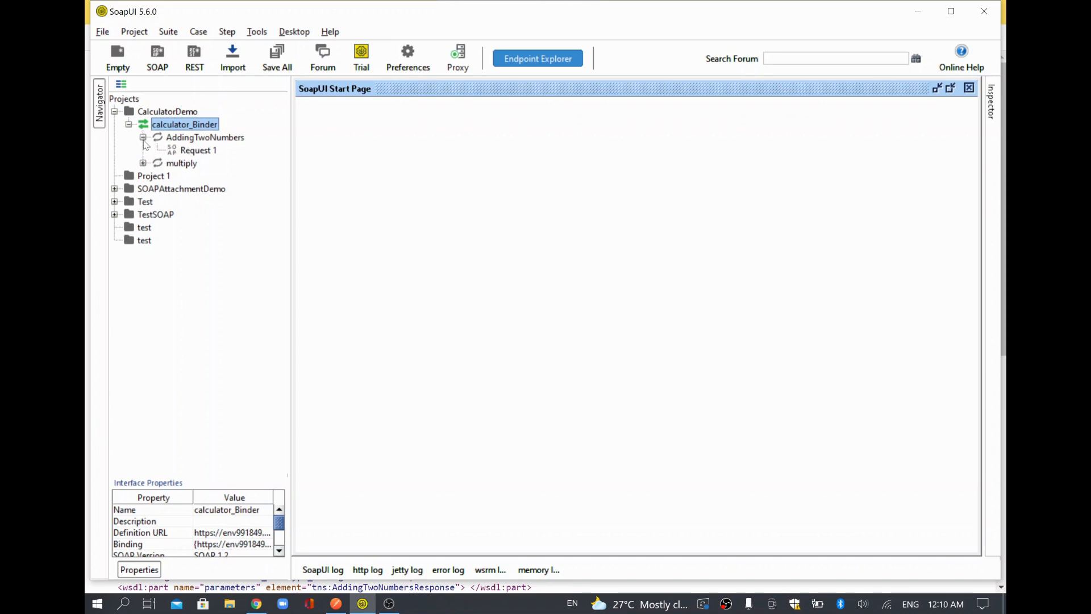
double_click(193, 151)
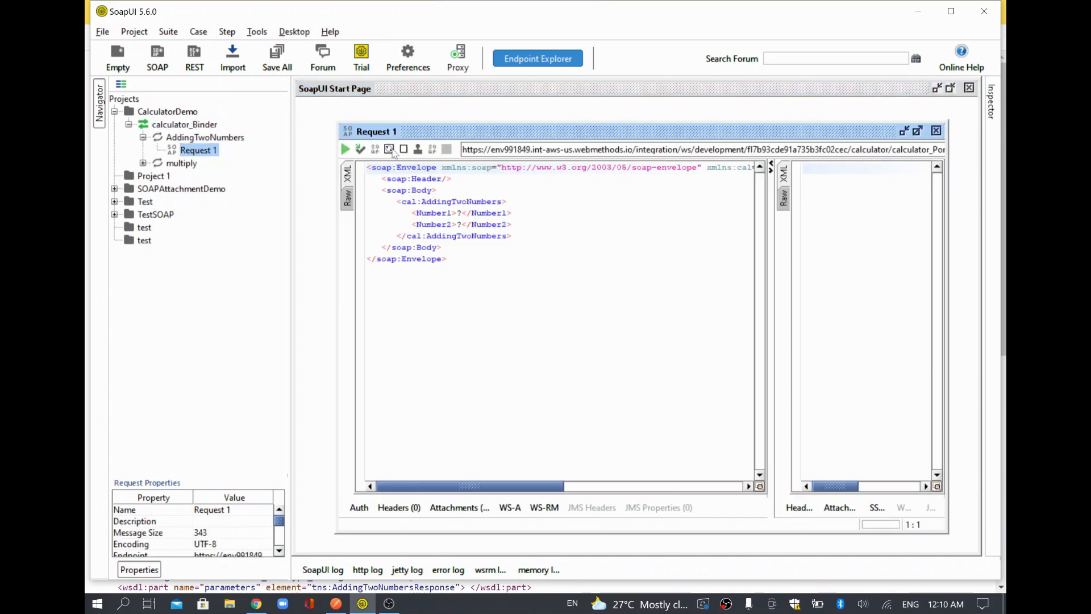
double_click(443, 130)
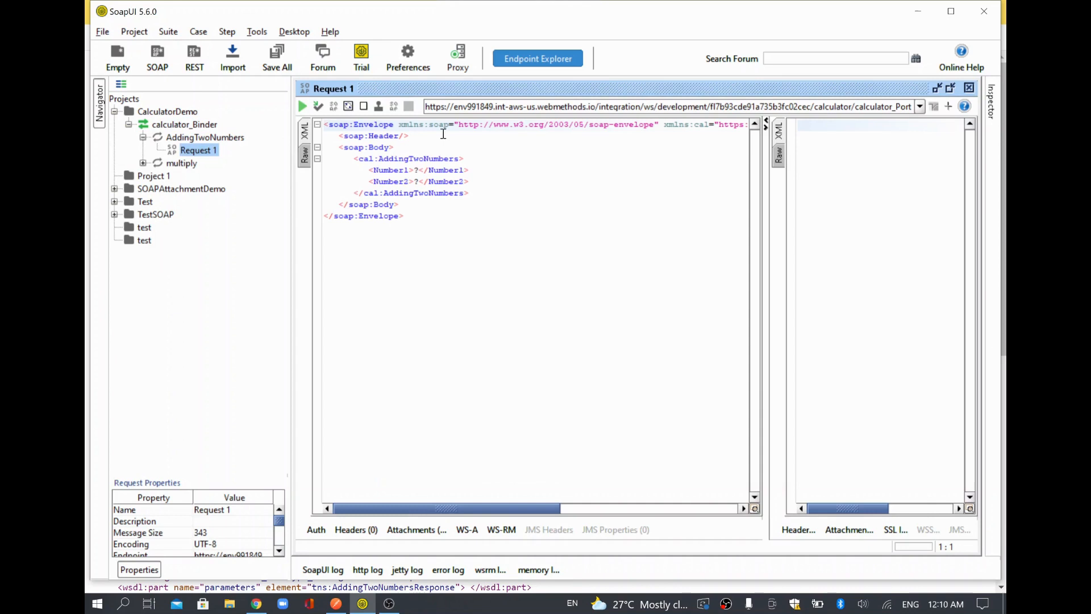
double_click(418, 171)
type("10")
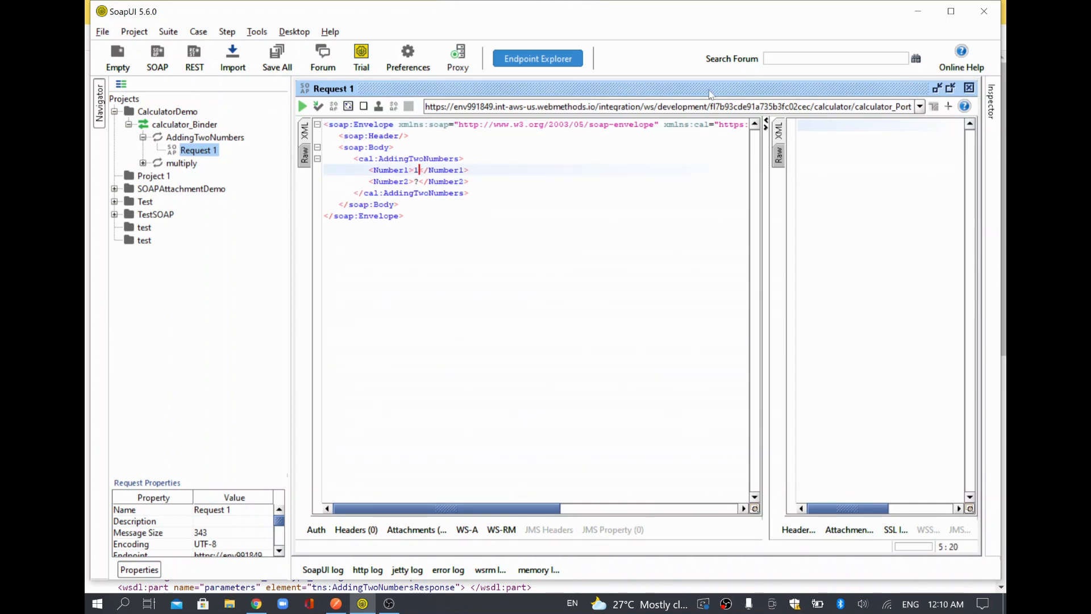
key("Down")
key("Left")
key("BackSpace")
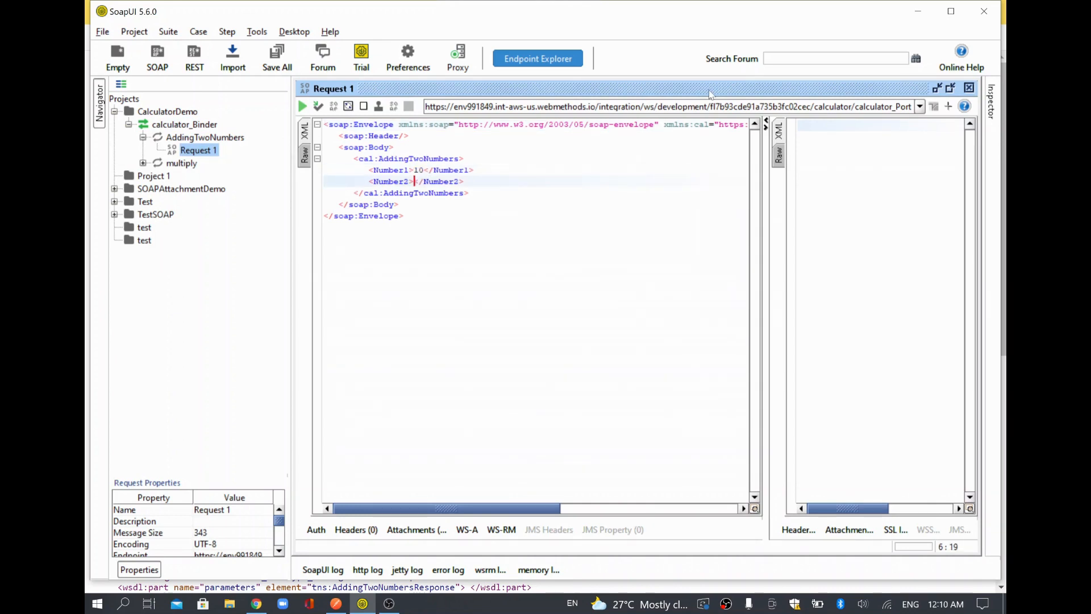
type("6")
Add Basic authorization to Request 1 with the account's username and password.
left_click(316, 529)
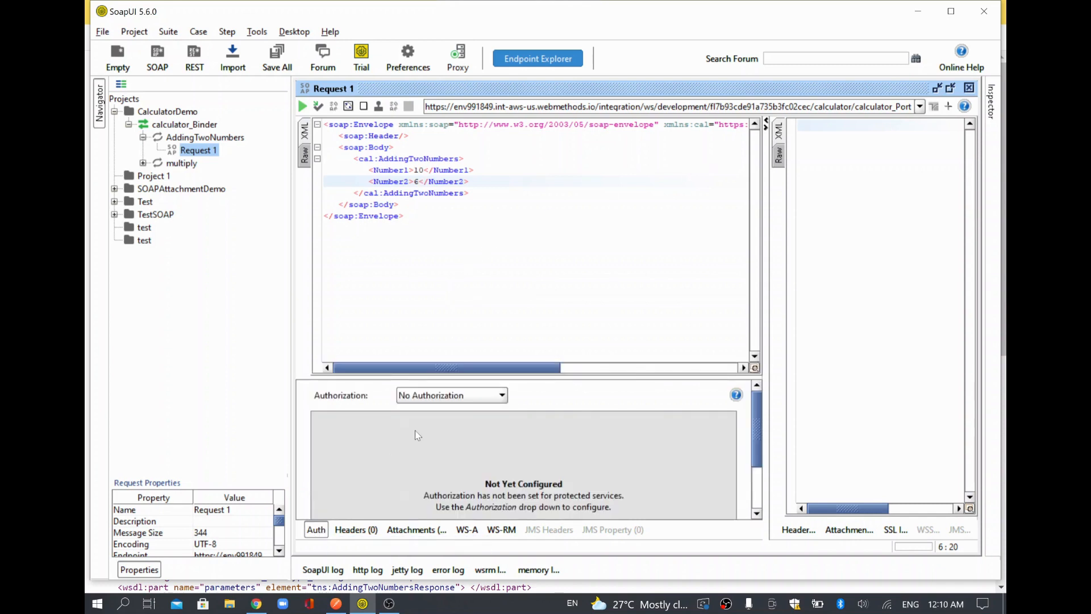
left_click(462, 396)
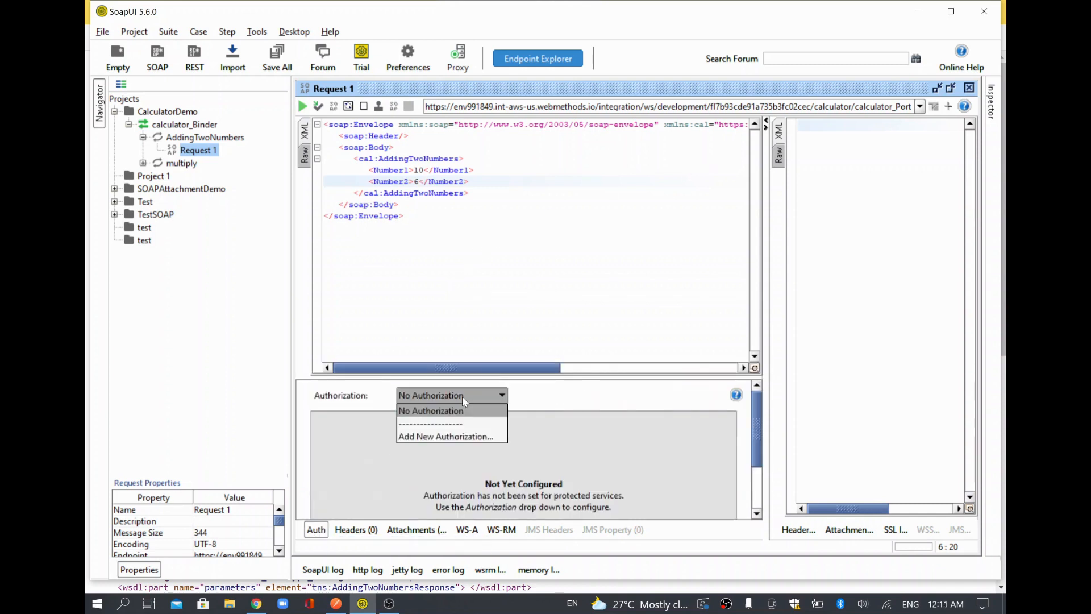
left_click(460, 436)
left_click(597, 349)
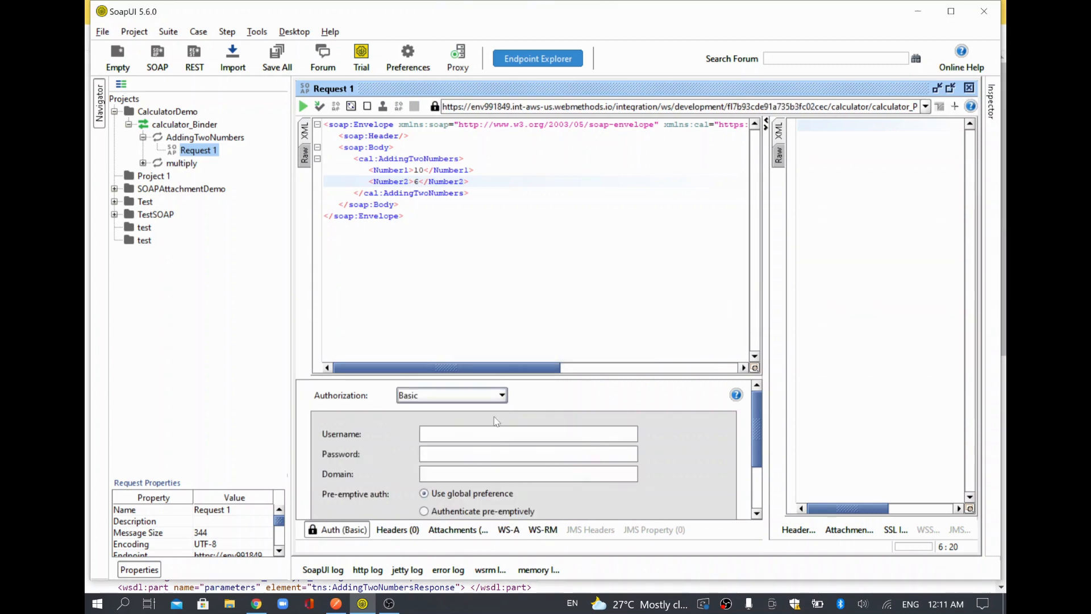
left_click(475, 432)
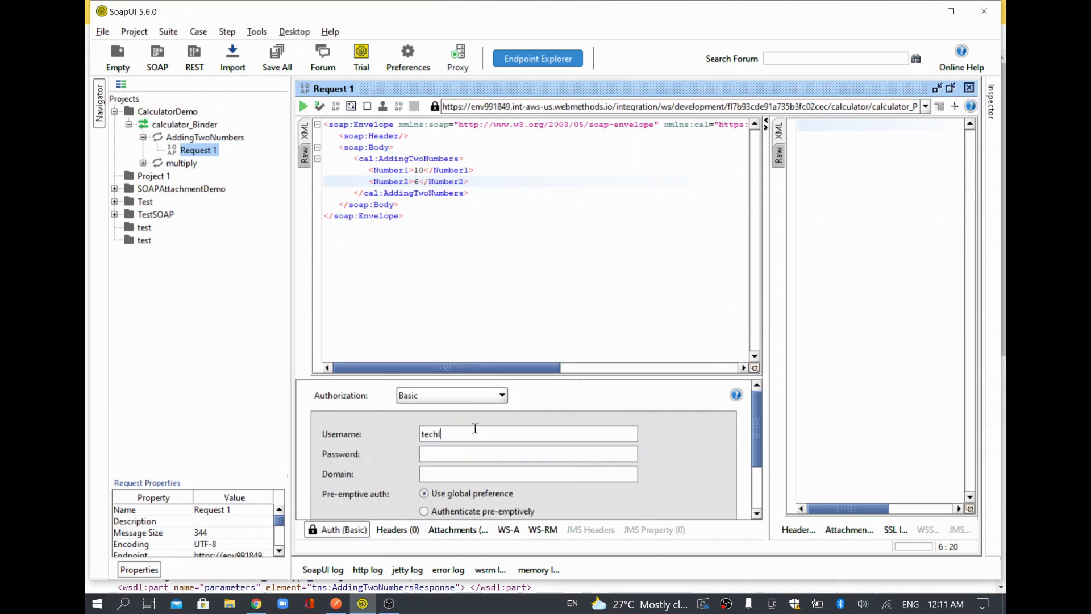
type("•••••••••••")
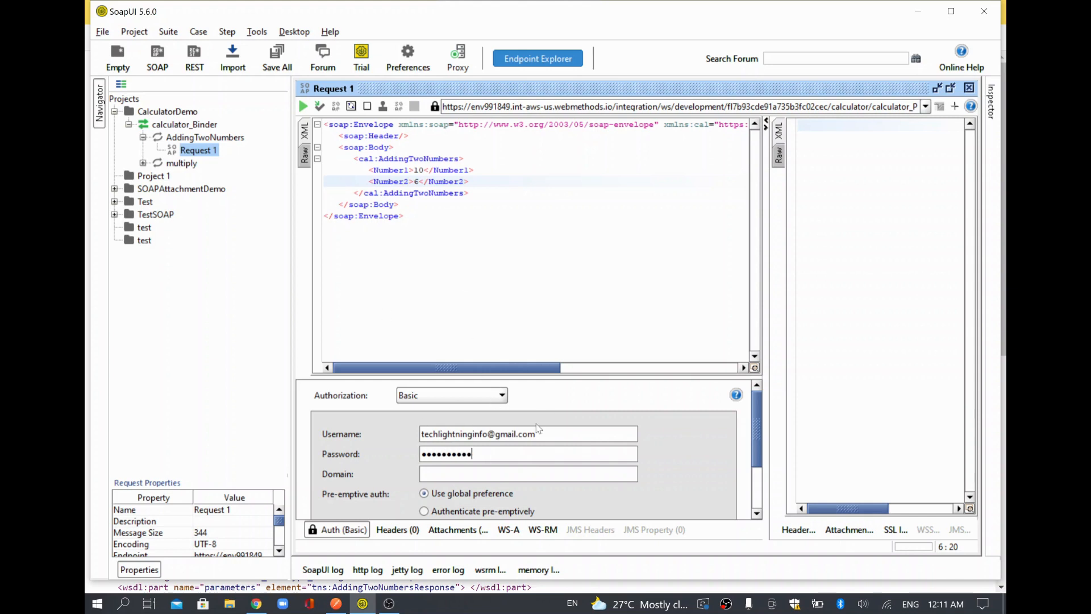
left_click(489, 271)
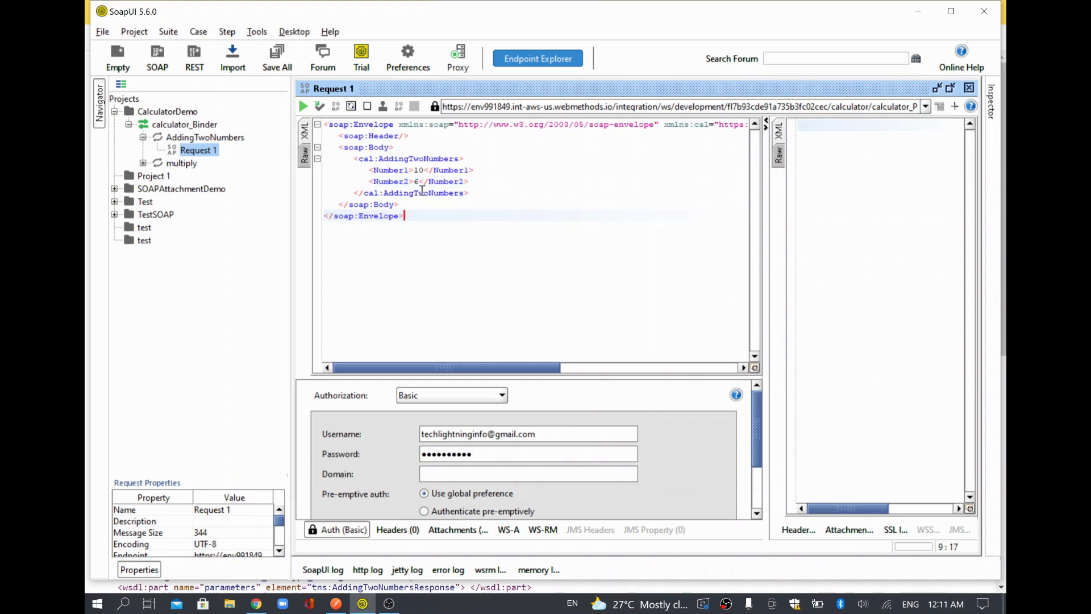
Send the AddingTwoNumbers request with 10 and 6 and confirm the response Result is 16.
double_click(418, 169)
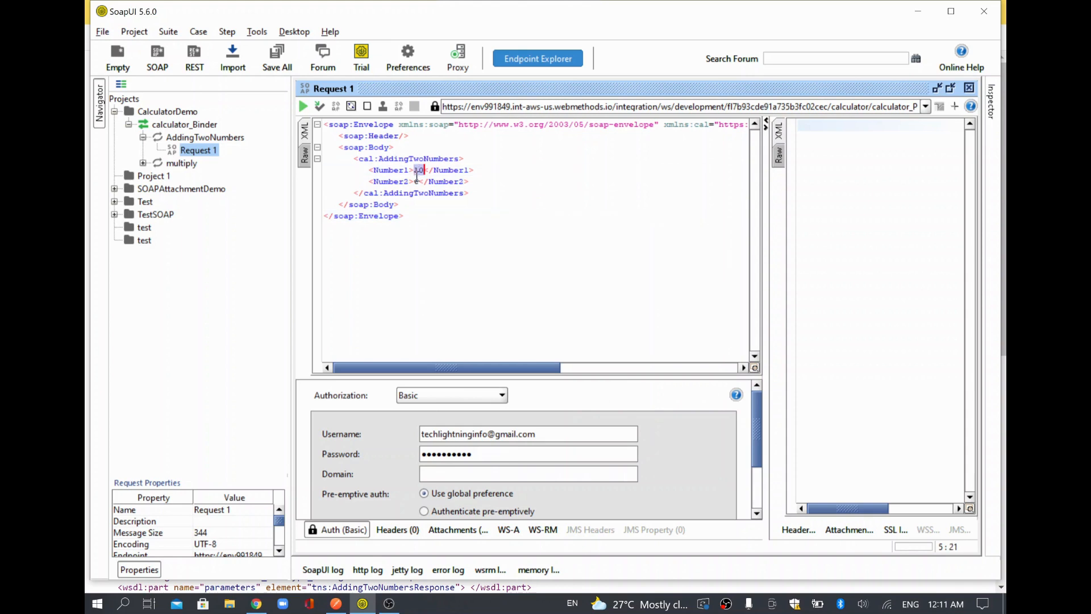
double_click(417, 180)
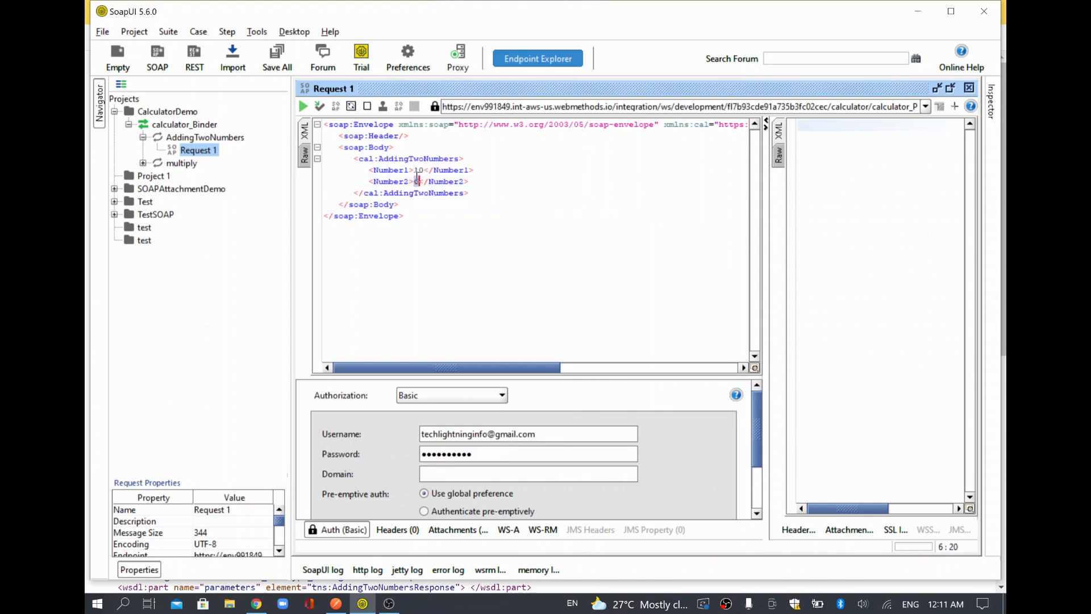
left_click(478, 246)
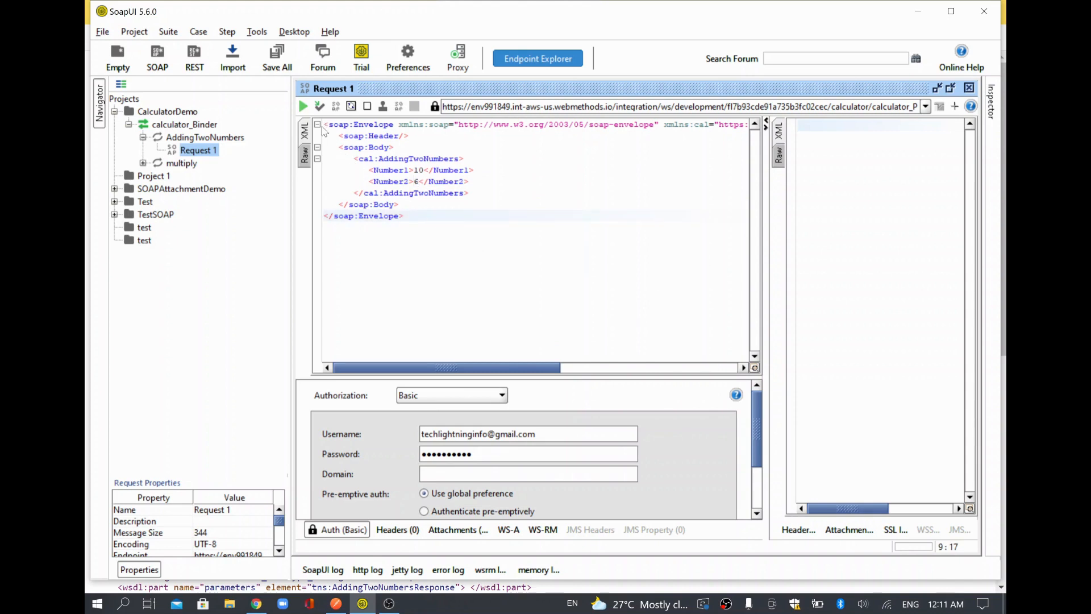
left_click(303, 107)
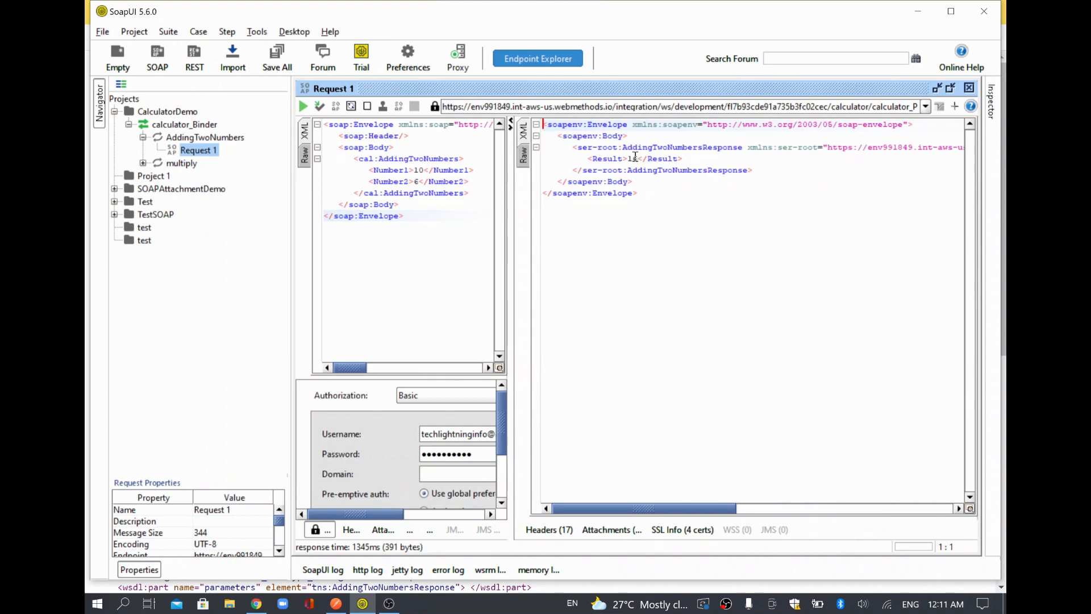
double_click(633, 159)
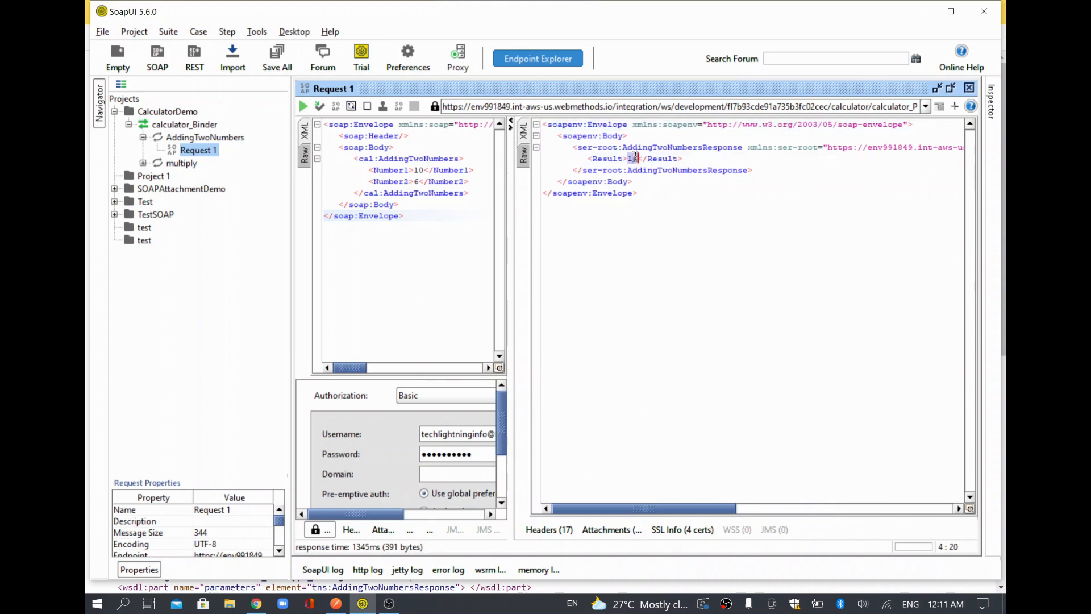
double_click(418, 158)
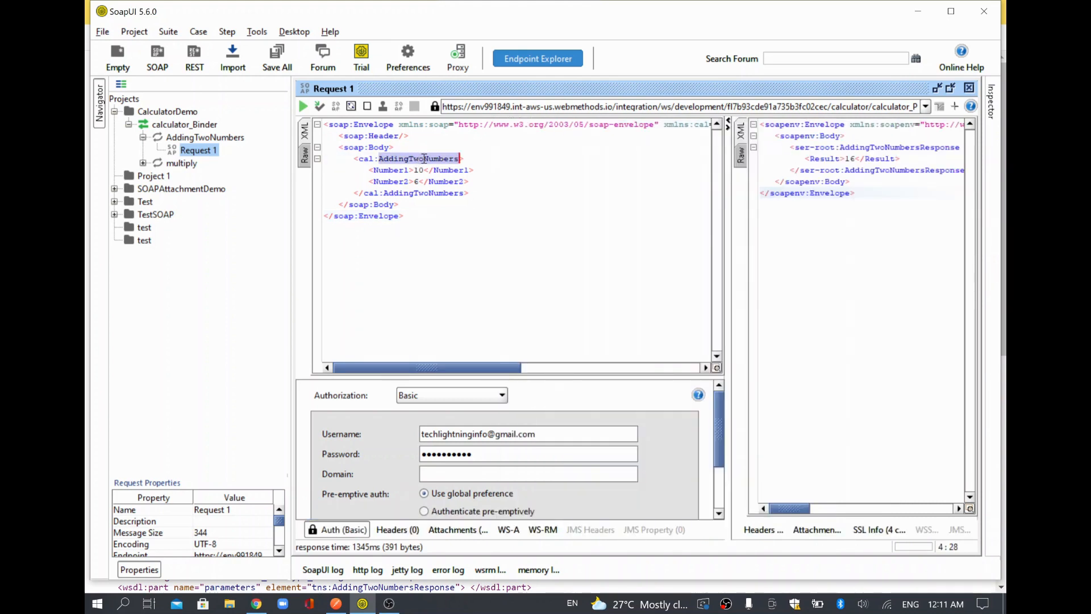
double_click(892, 144)
double_click(725, 143)
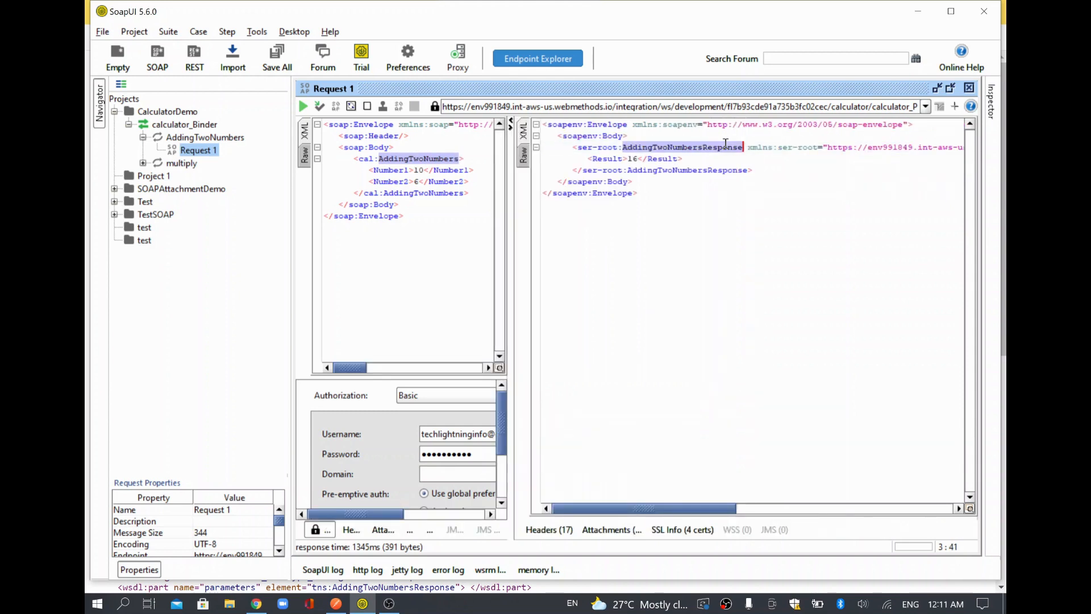
double_click(615, 161)
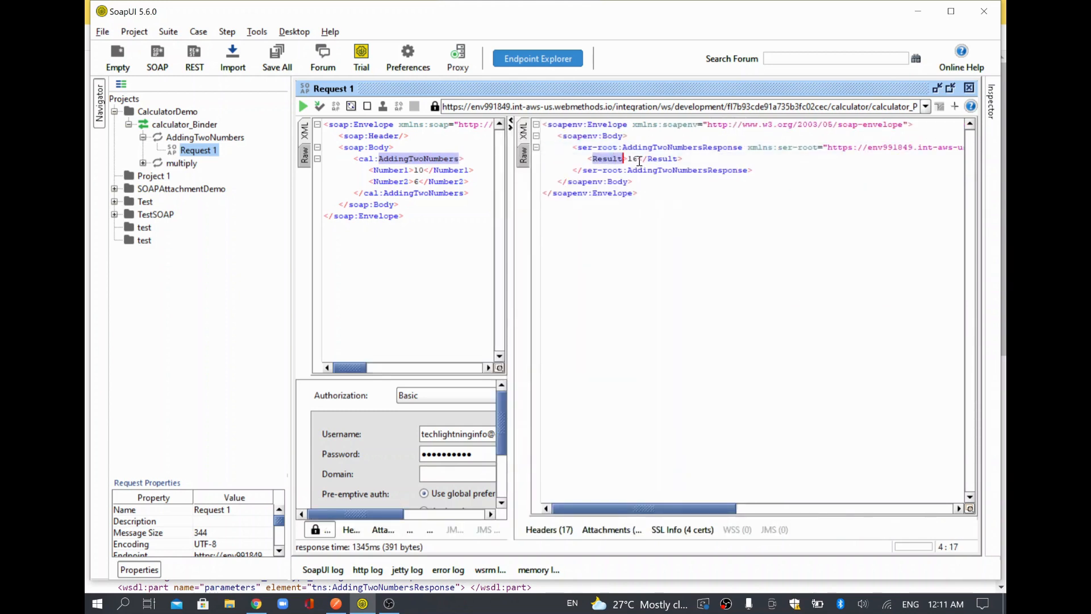
left_click(636, 160)
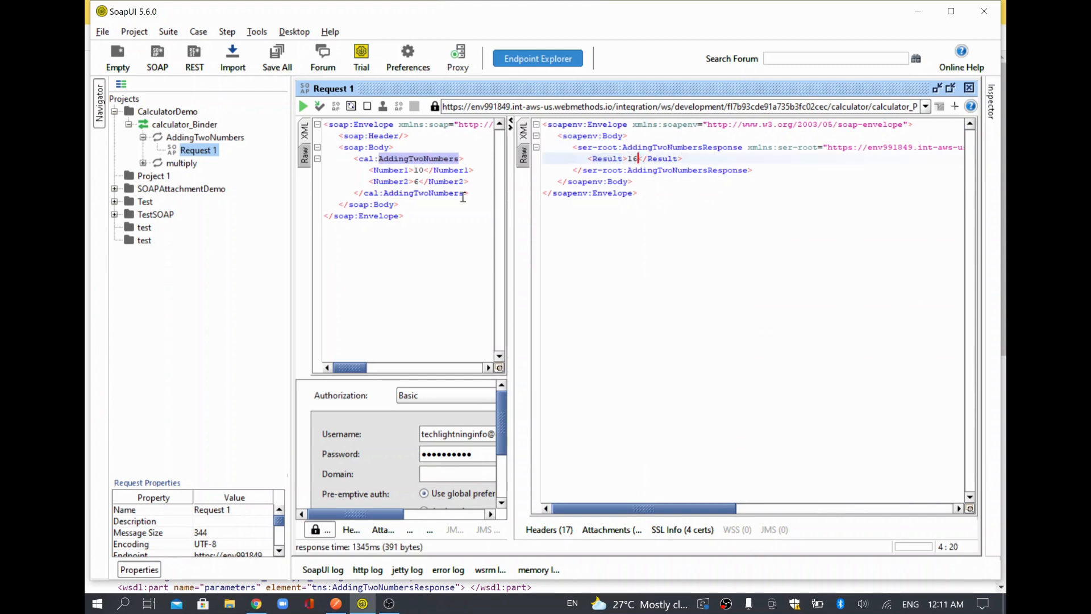
Change the inputs to 20 and 5 and resend, getting Result 25.
left_click(419, 172)
key("BackSpace")
type("2")
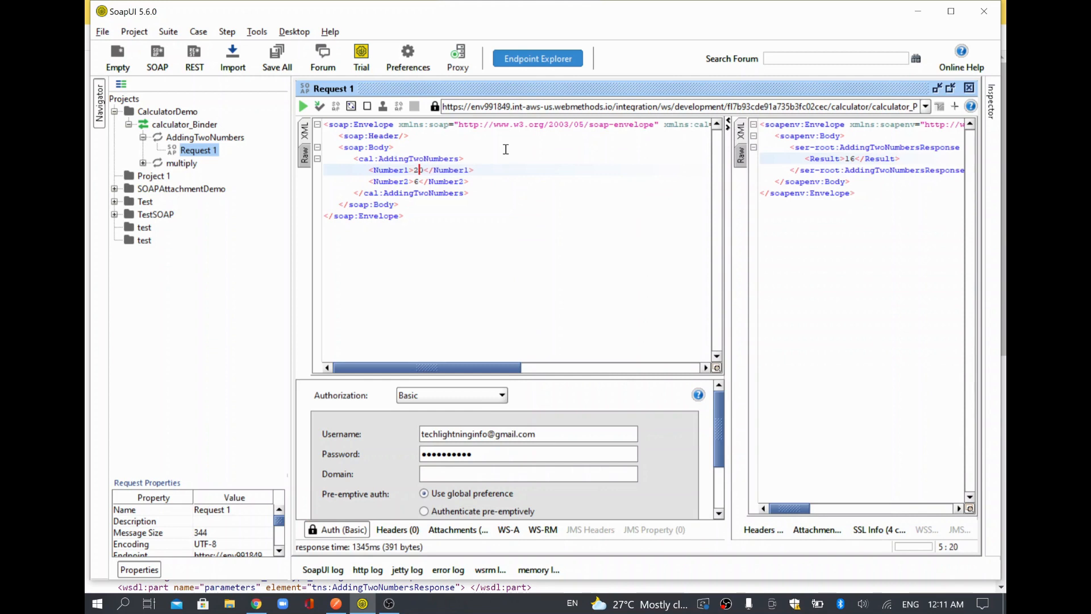
key("Down")
key("BackSpace")
type("4")
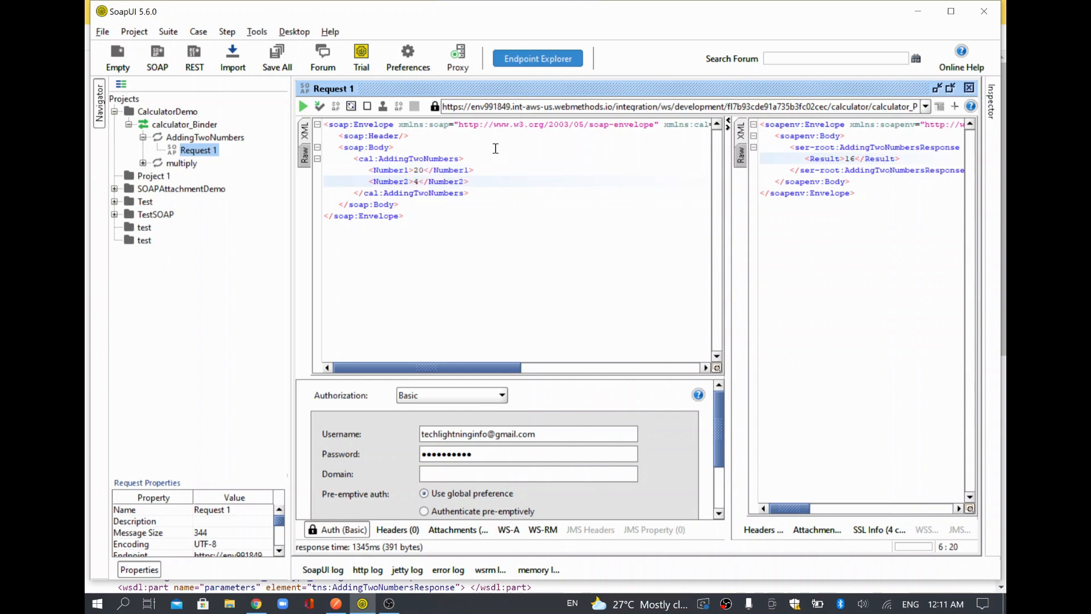
left_click(302, 107)
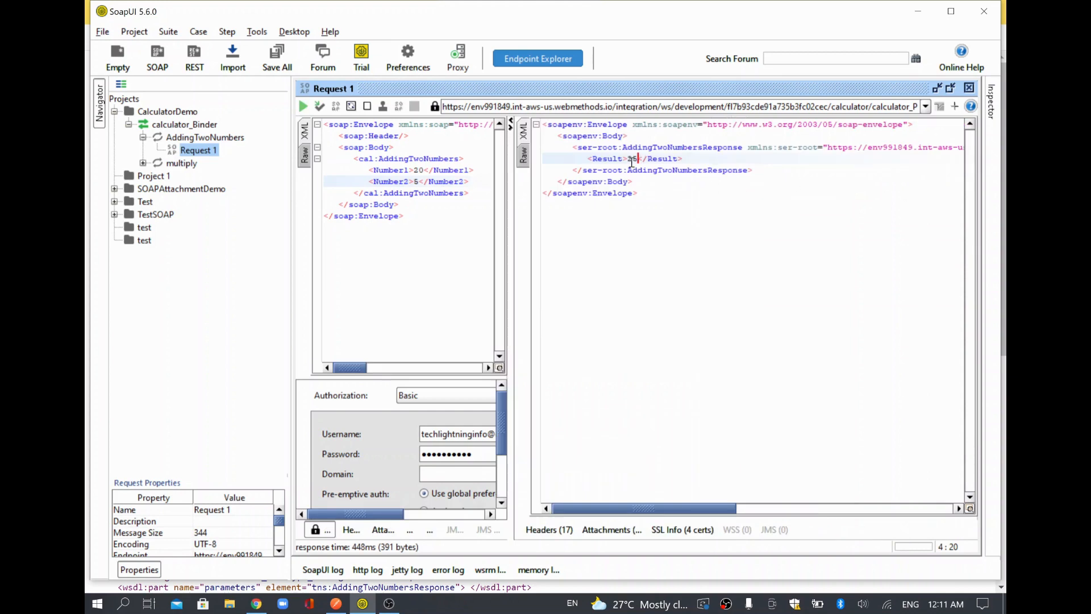
left_click(142, 163)
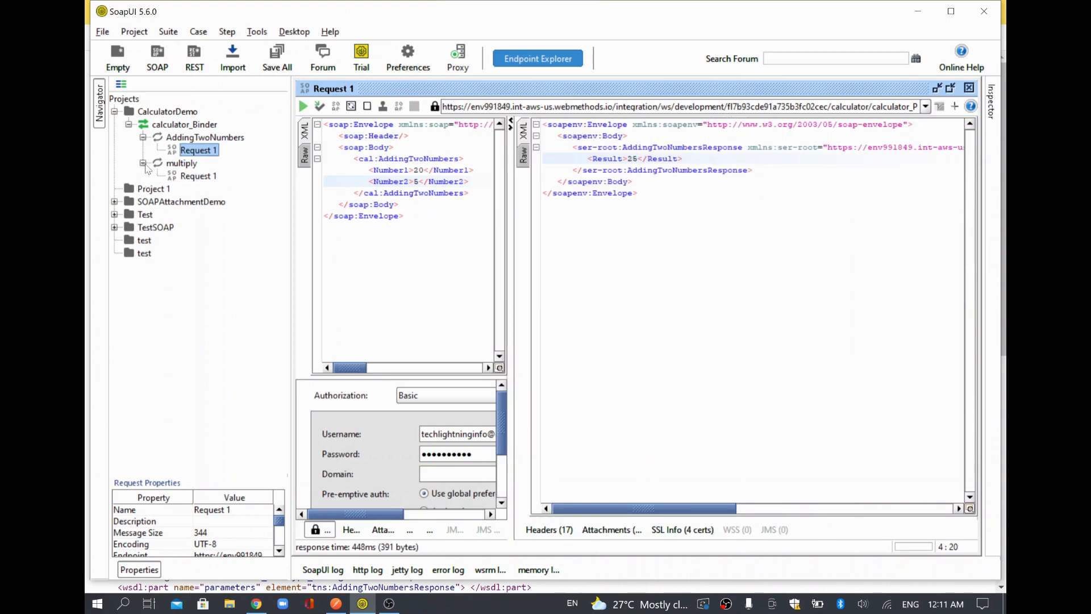
Open the multiply Request 1 maximized and set Number1 to 10 and Number2 to 4.
left_click(189, 177)
double_click(189, 177)
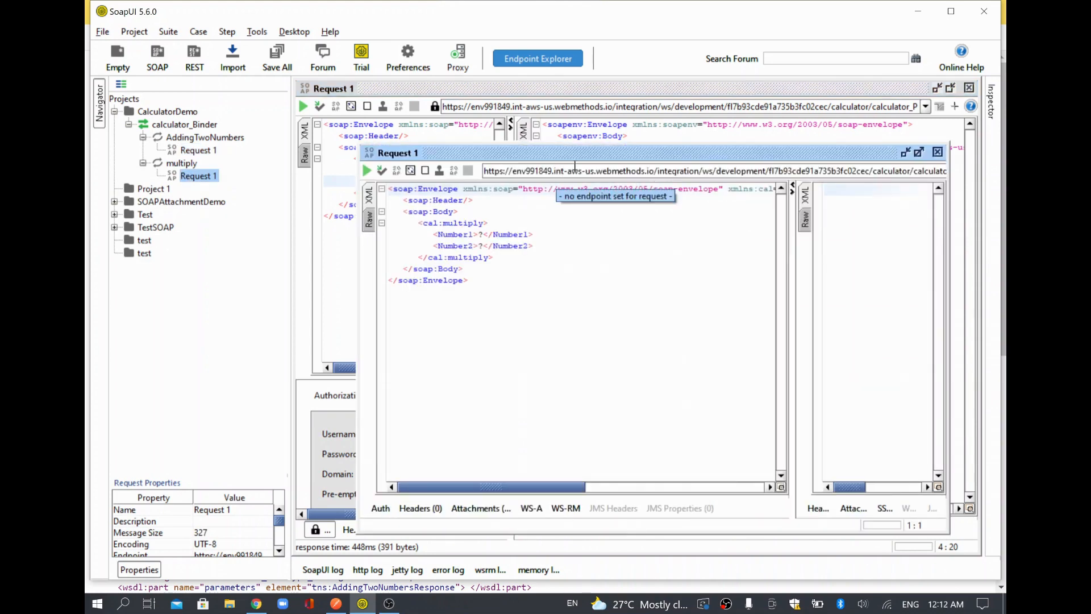
double_click(593, 158)
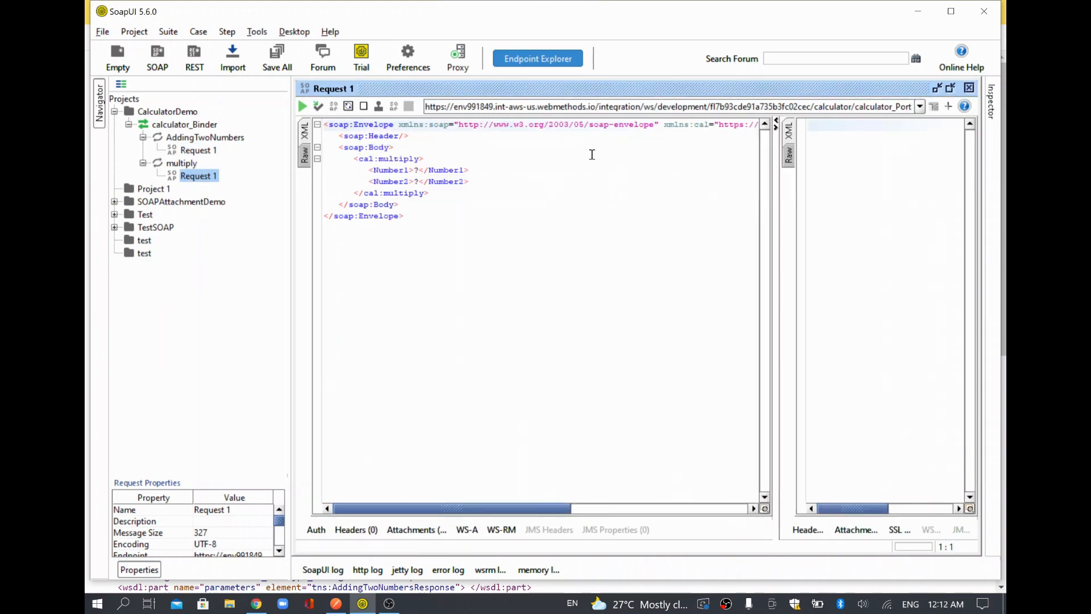
left_click(417, 170)
key("BackSpace")
type("1")
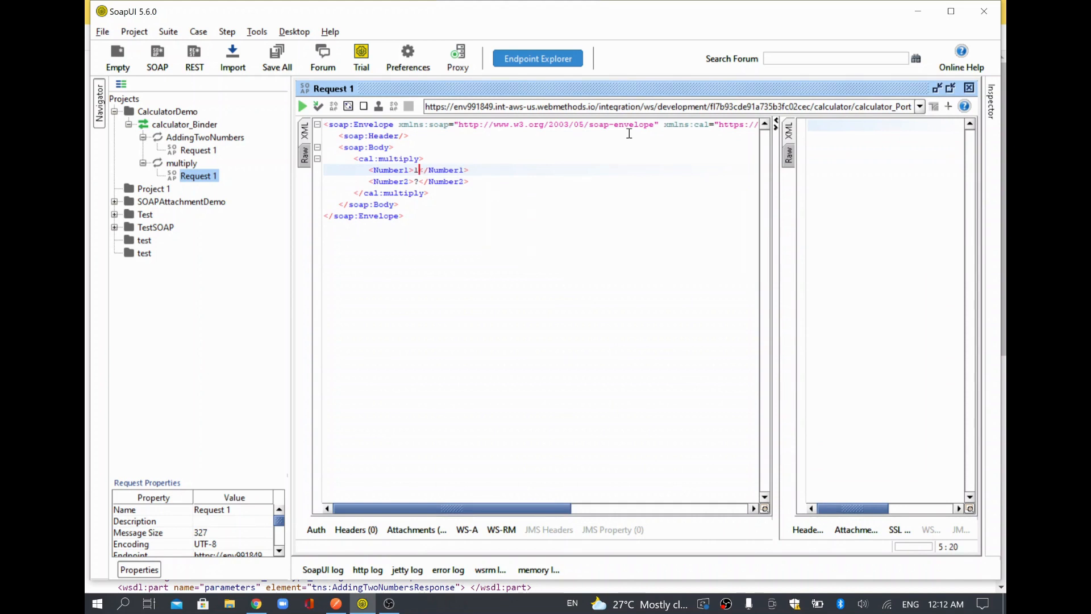
type("0")
key("Down")
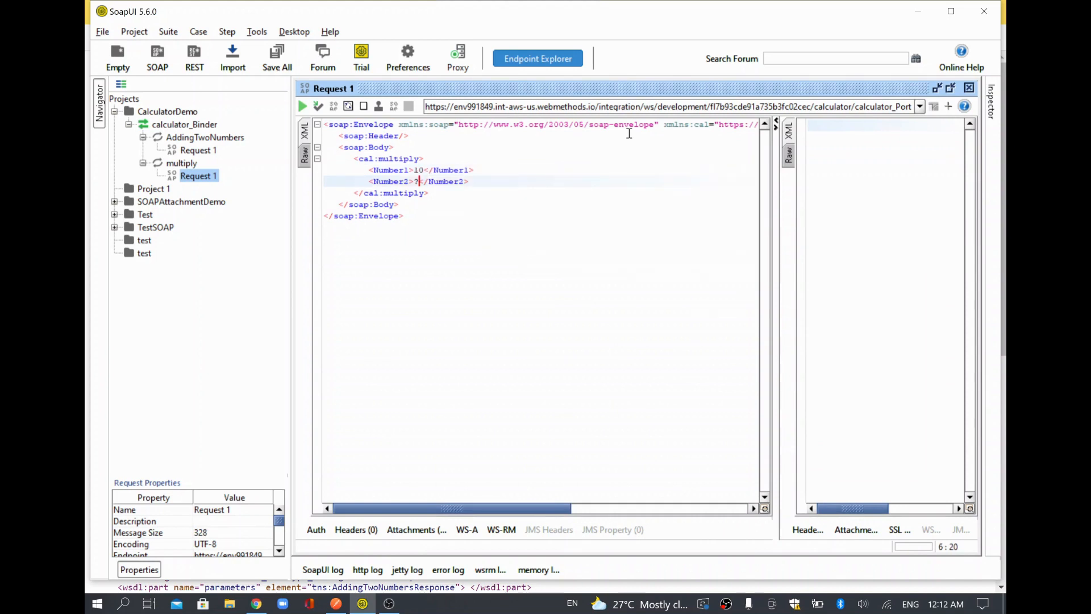
key("BackSpace")
type("4")
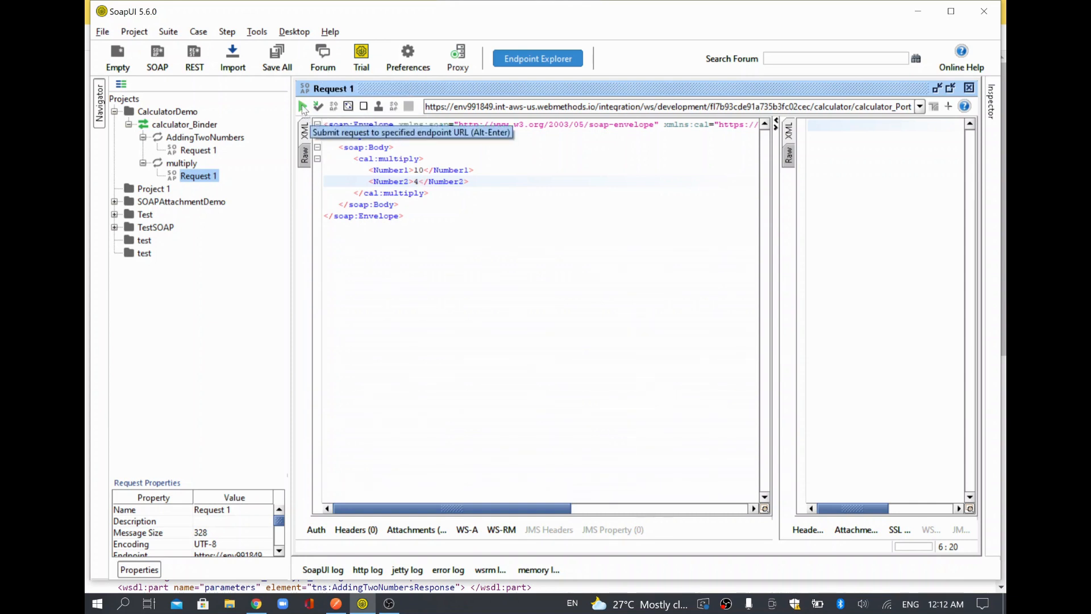
Add Basic authorization to the multiply request with the account's username and password.
left_click(316, 529)
left_click(461, 401)
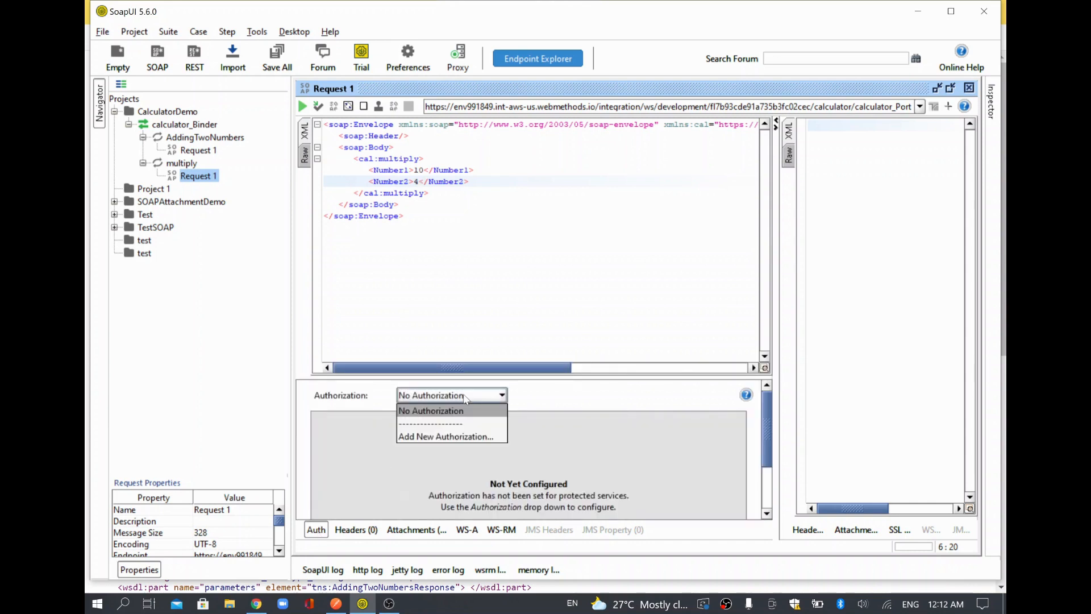
left_click(456, 436)
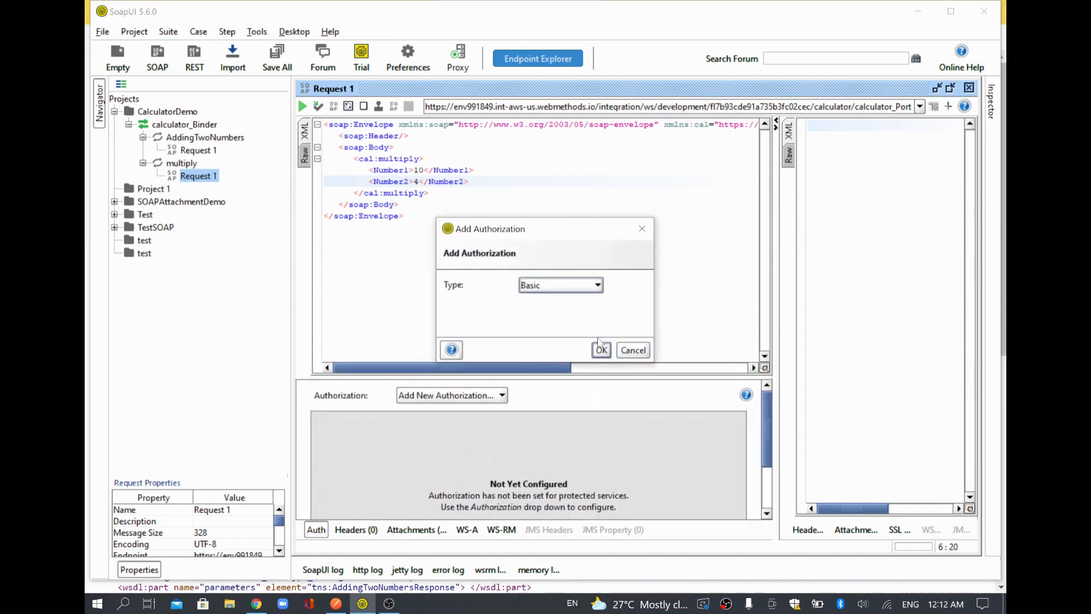
left_click(602, 350)
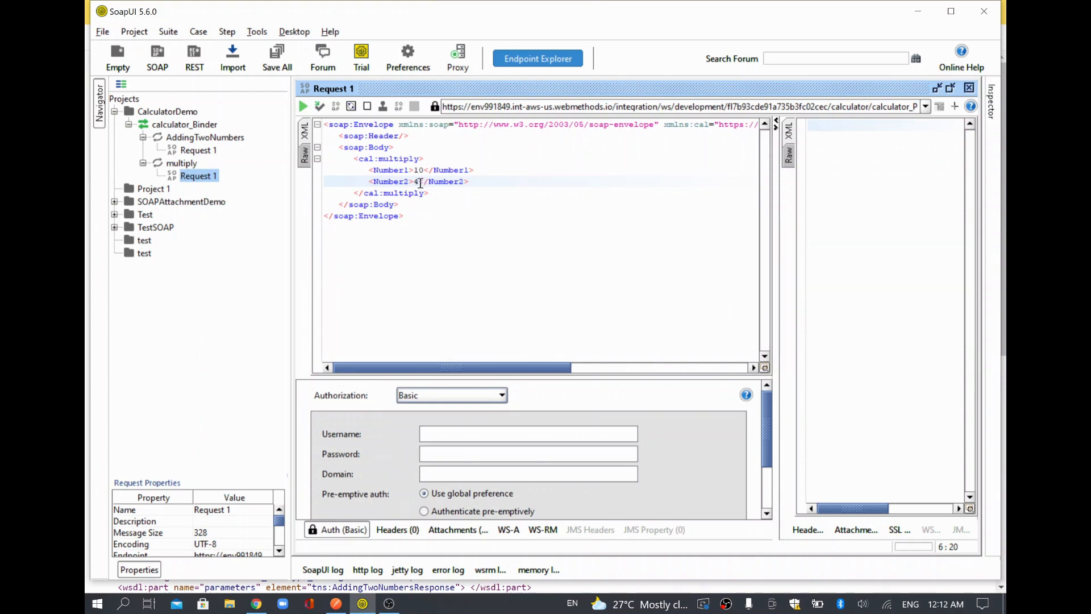
left_click(493, 430)
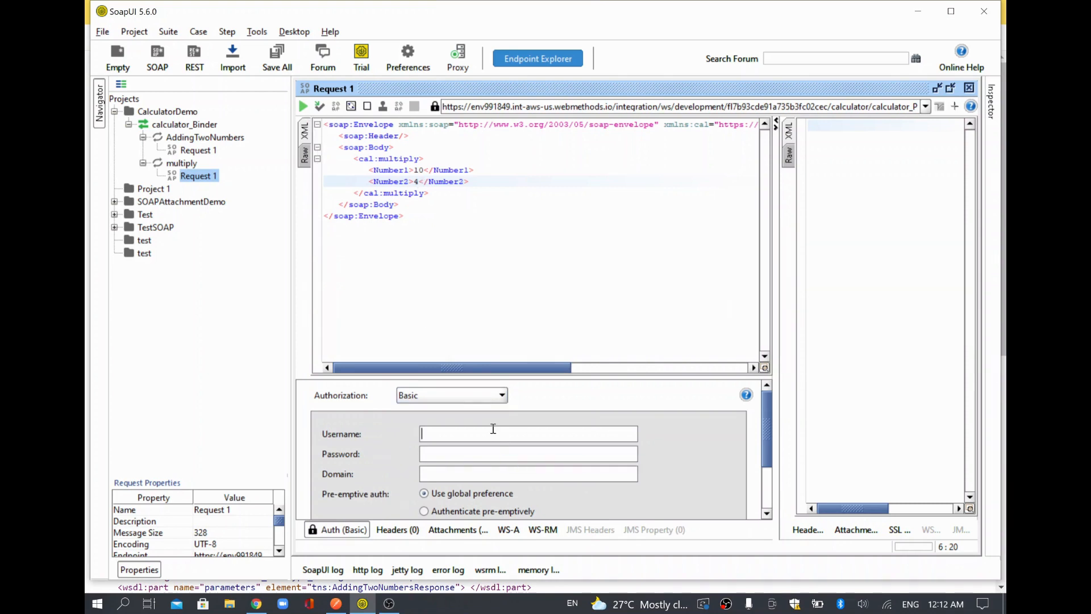
type("••")
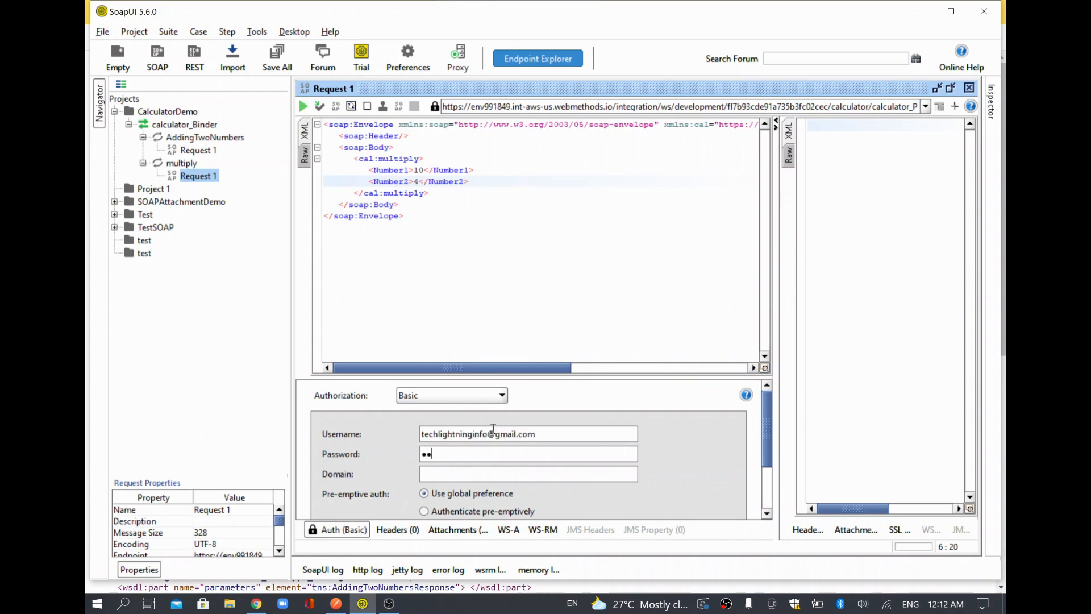
type("••••••••")
Send the multiply request for 40, then change Number1 to 2 and resend for 8.
left_click(303, 108)
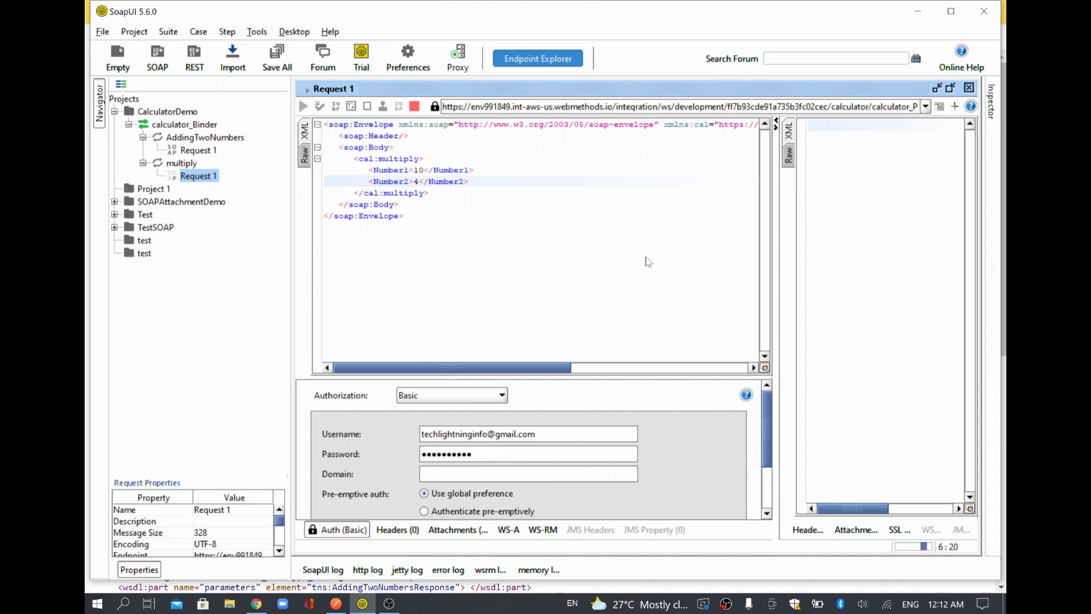
double_click(627, 159)
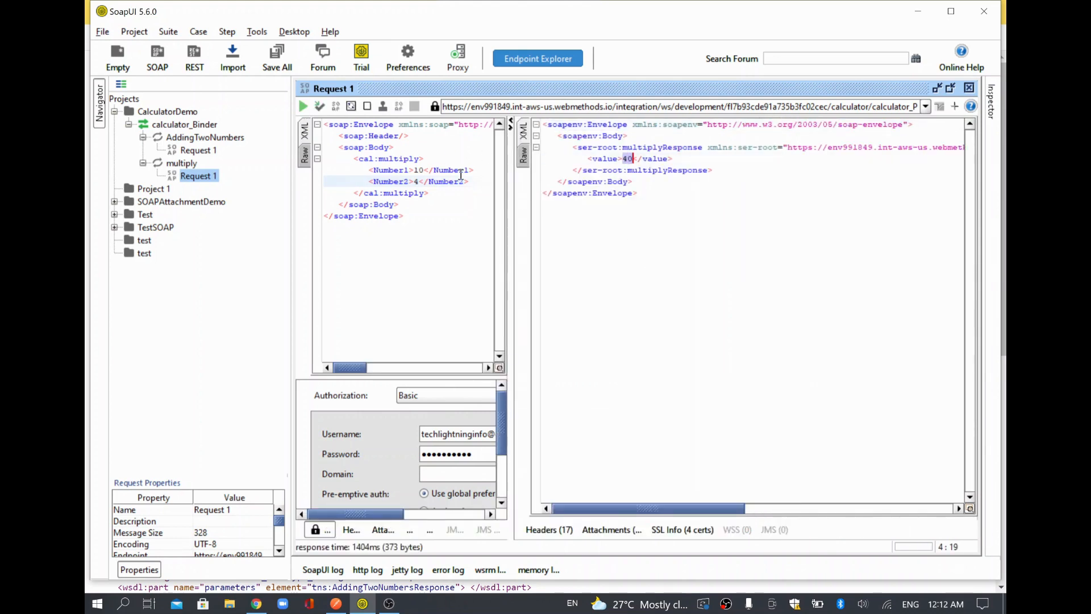
double_click(421, 170)
type("2")
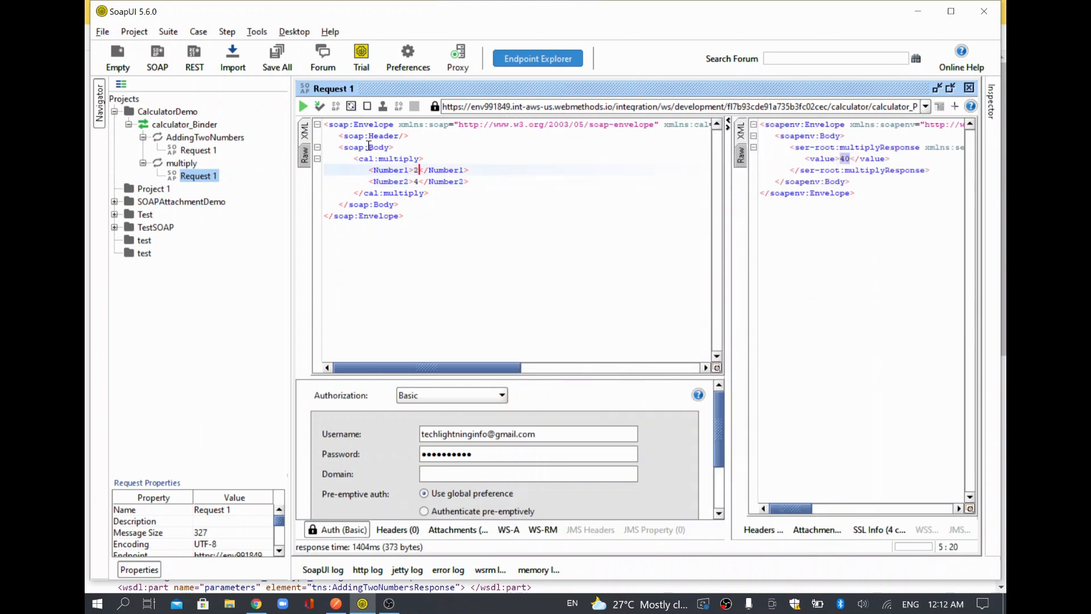
double_click(376, 170)
triple_click(390, 180)
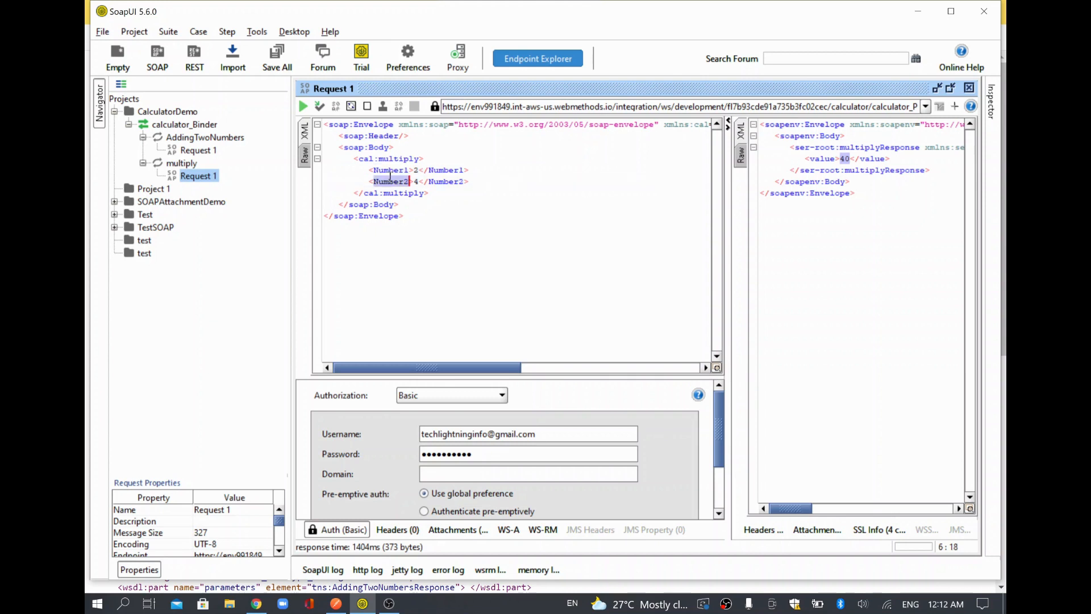
left_click(304, 107)
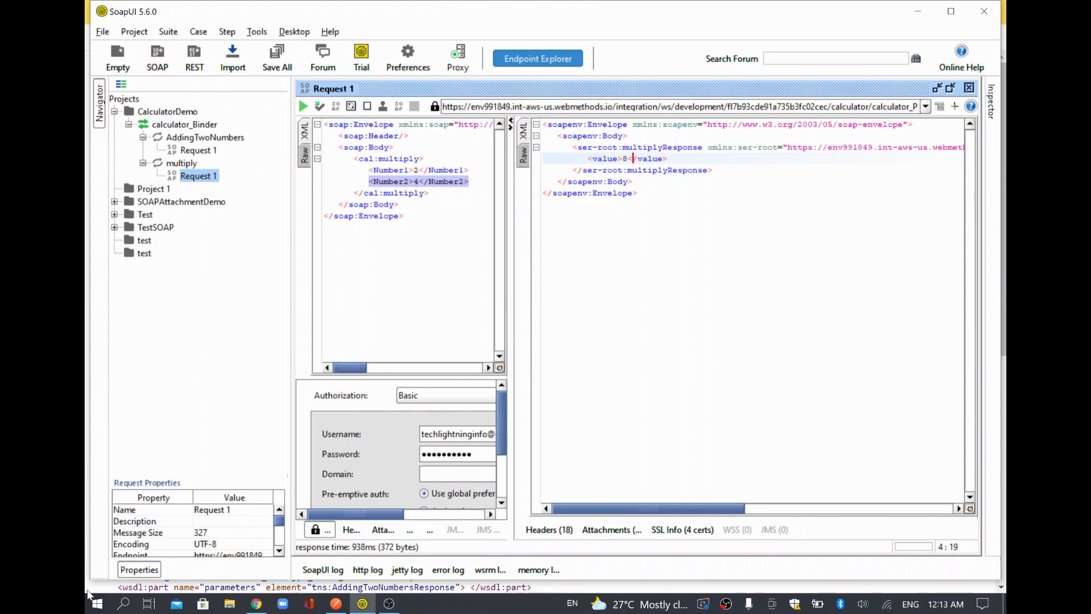
Return to the webMethods.io tab, open FlowServices and log back in to the account.
left_click(258, 605)
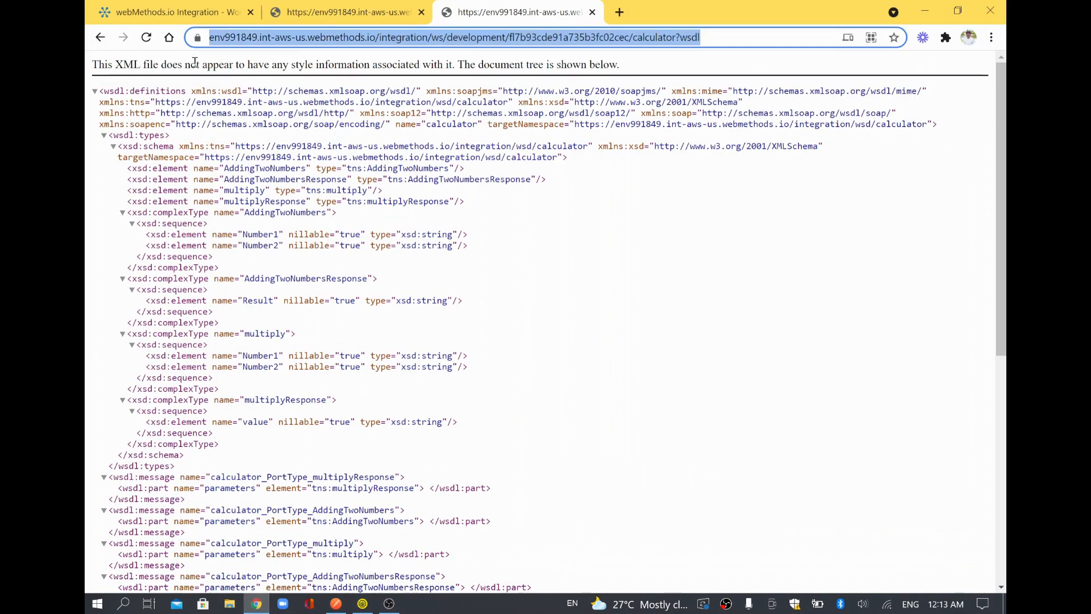
left_click(170, 12)
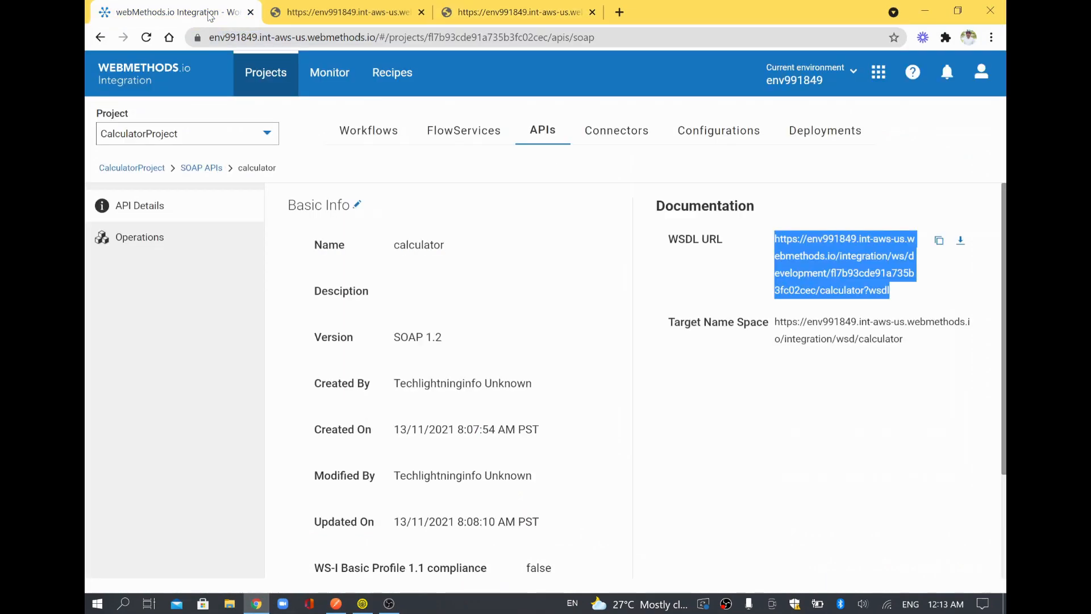
left_click(446, 126)
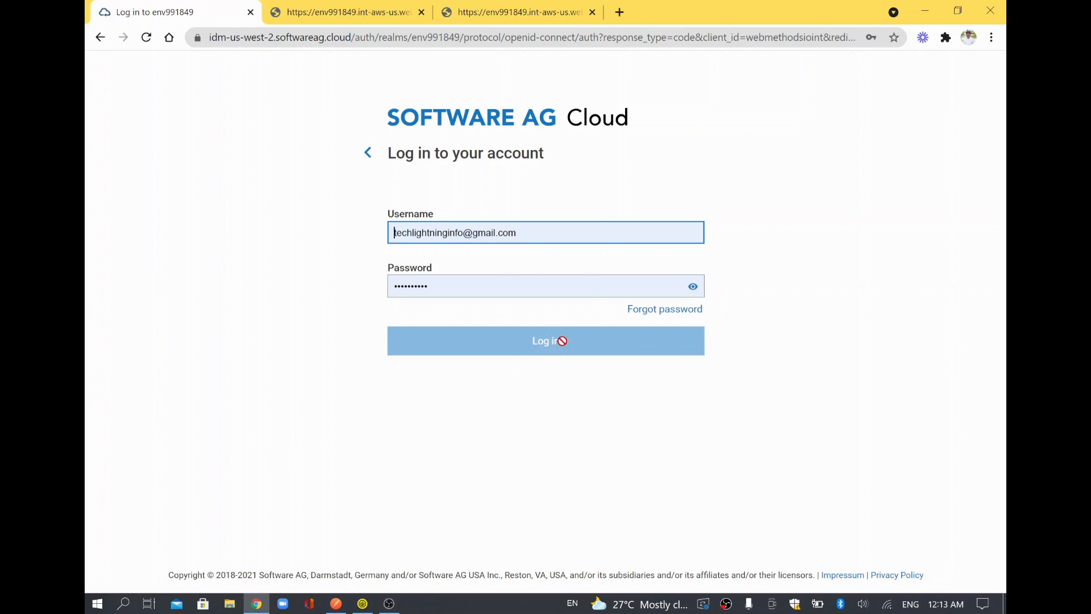
left_click(568, 358)
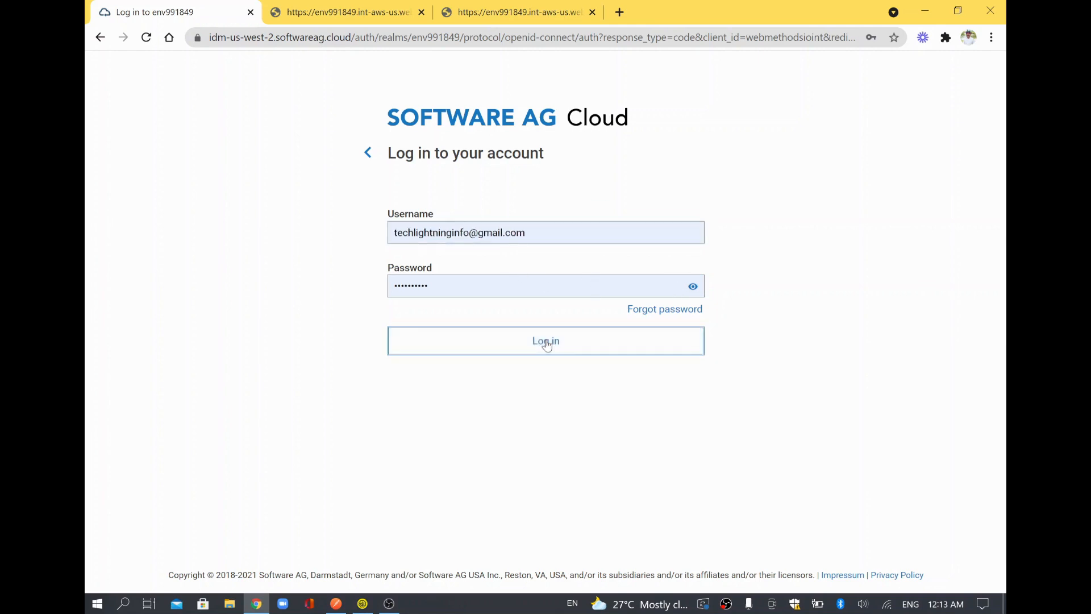
left_click(546, 344)
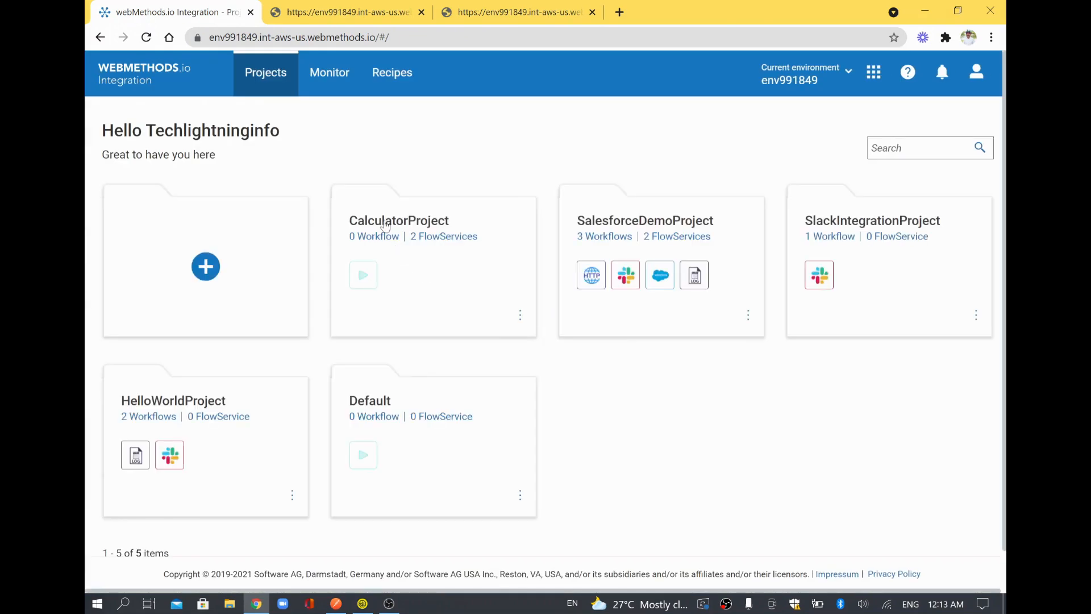
Open CalculatorProject and move through FlowServices and APIs to the SOAP API list showing calculator.
left_click(385, 224)
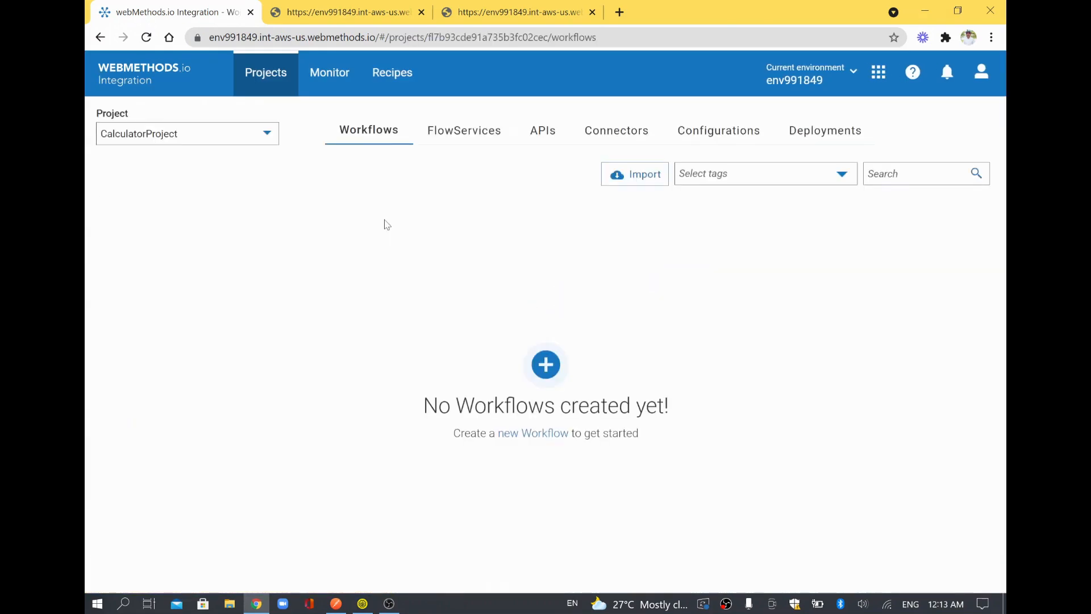
left_click(448, 147)
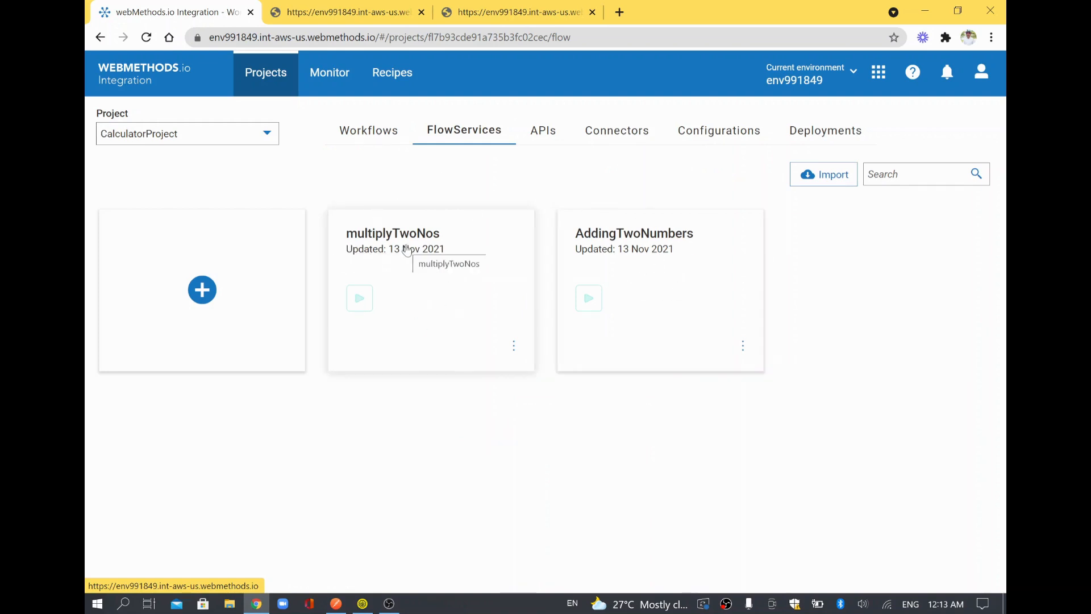
left_click(547, 127)
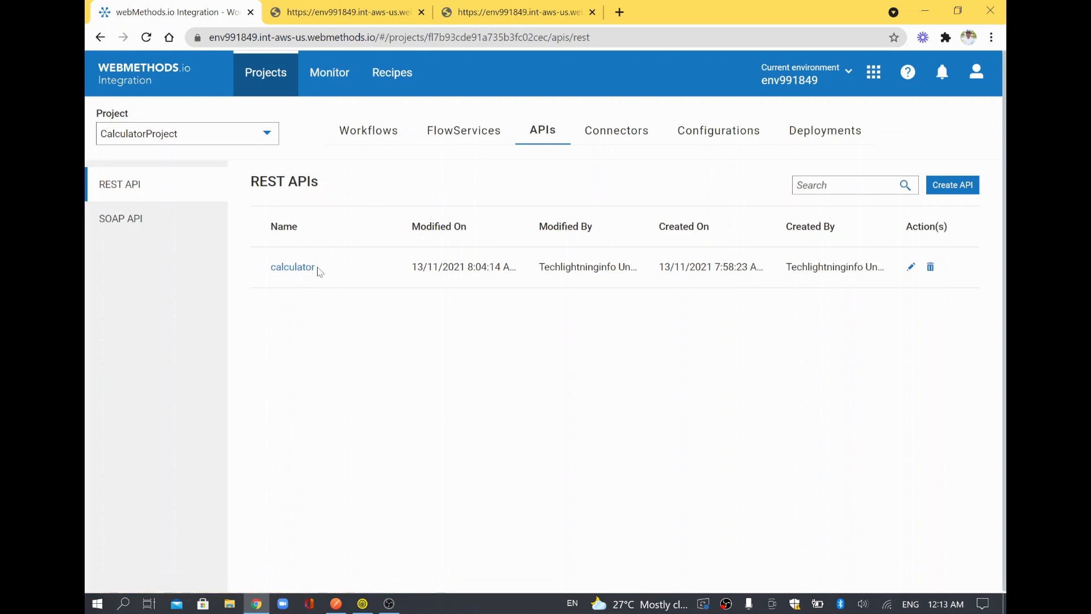
left_click(105, 221)
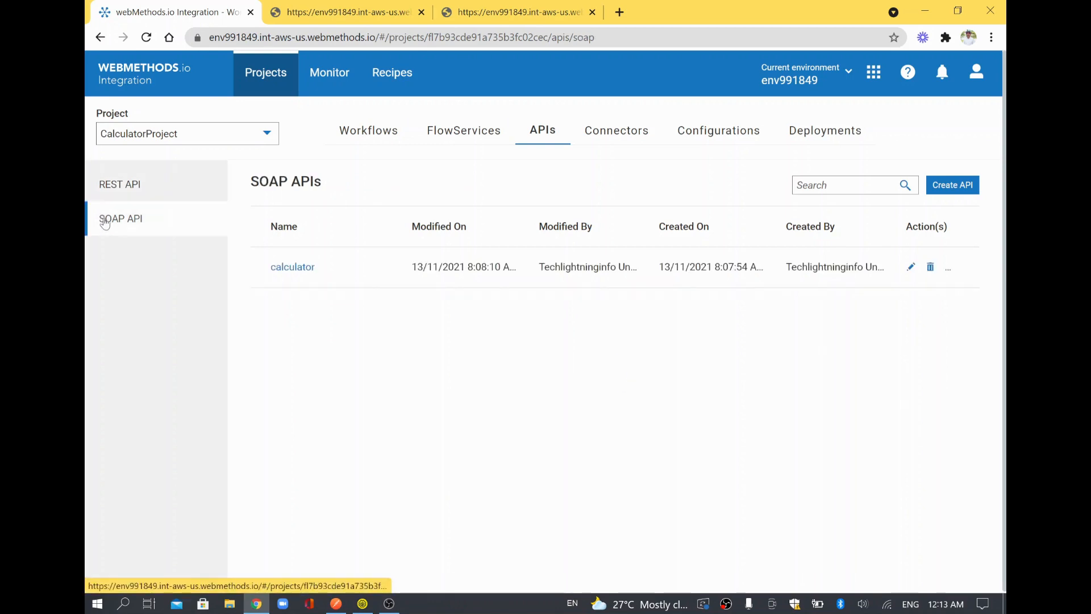